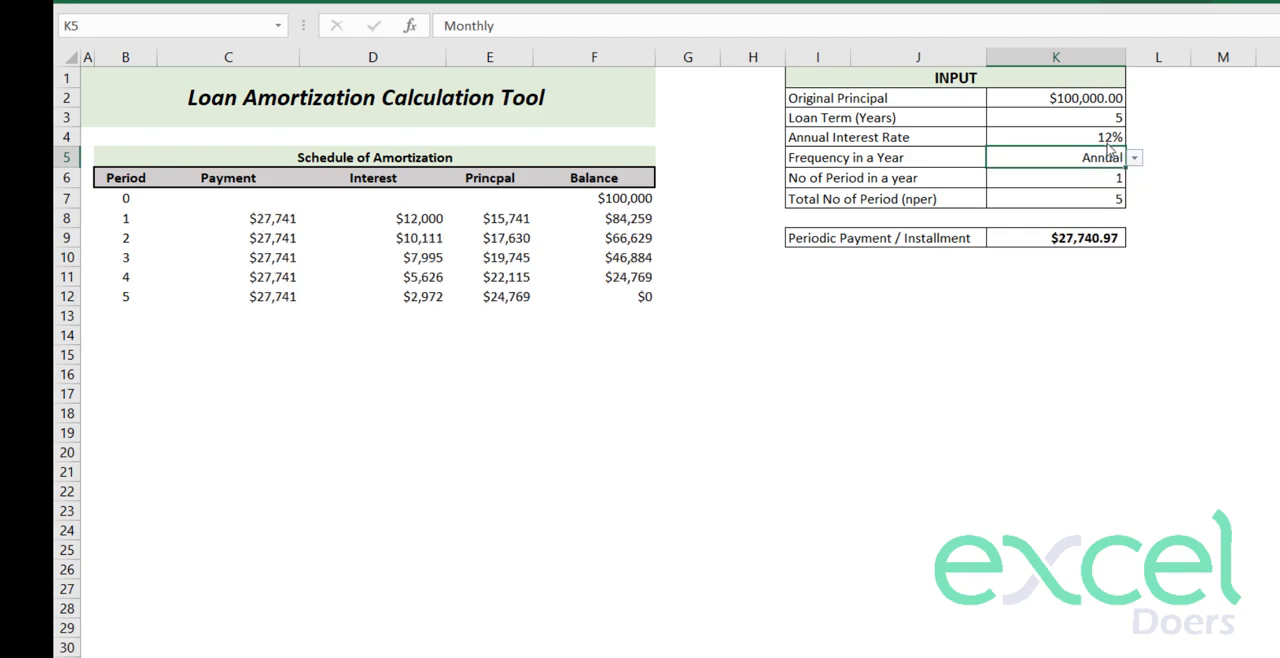
- Set the Loan Term to 16 years in the finished amortization tool
{"action": "left_click", "coordinate": [1102, 118]}
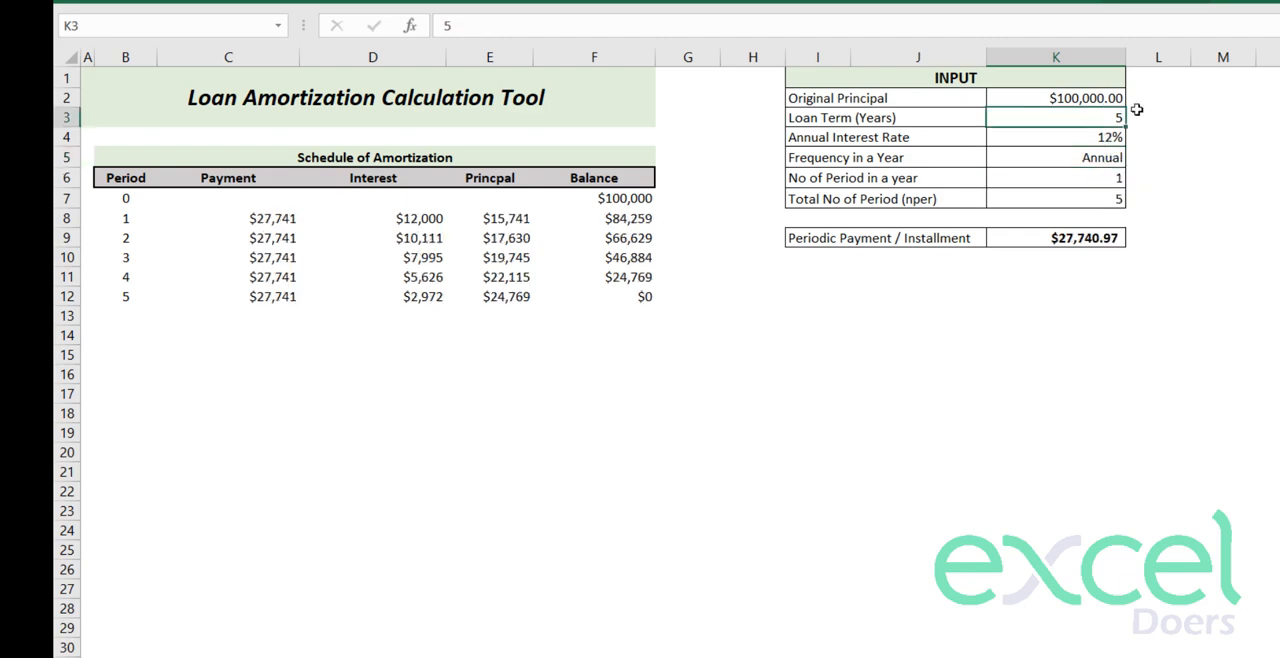
{"action": "type", "text": "16"}
{"action": "key", "text": "Return"}
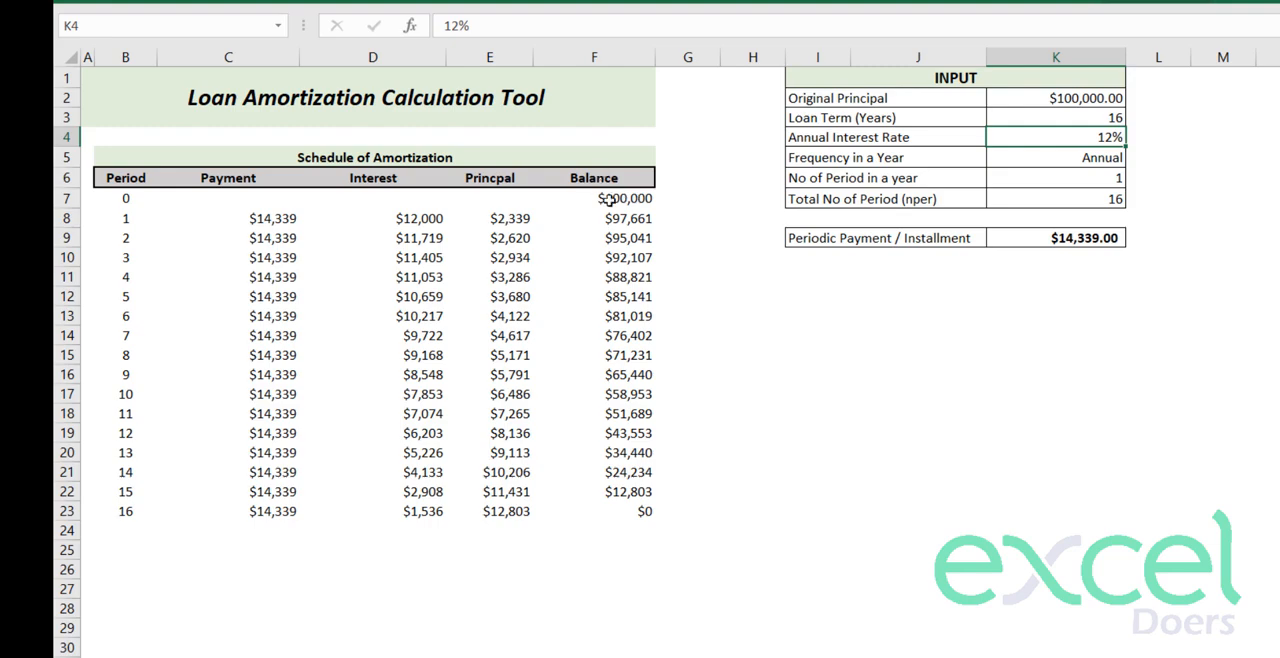
{"action": "left_click_drag", "start_coordinate": [608, 200], "coordinate": [280, 433]}
- Switch the Frequency in a Year to Semi Annual and look through the recalculated amortization schedule
{"action": "left_click", "coordinate": [1118, 158]}
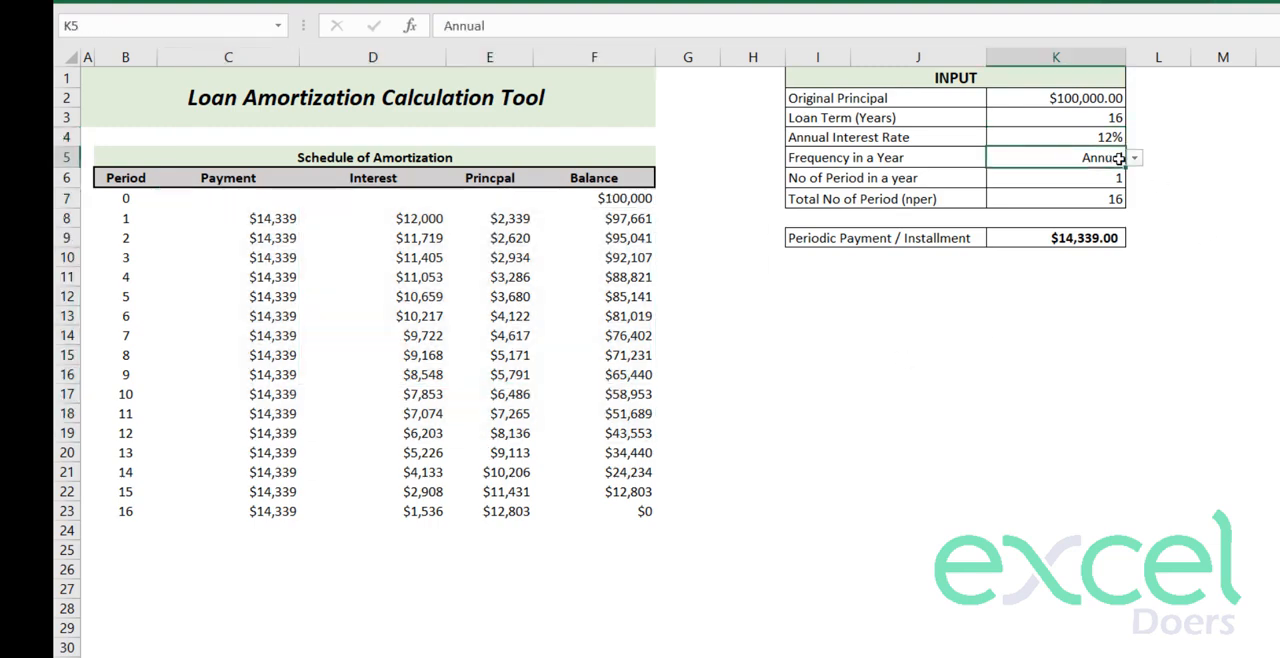
{"action": "left_click", "coordinate": [1134, 158]}
{"action": "left_click", "coordinate": [1080, 188]}
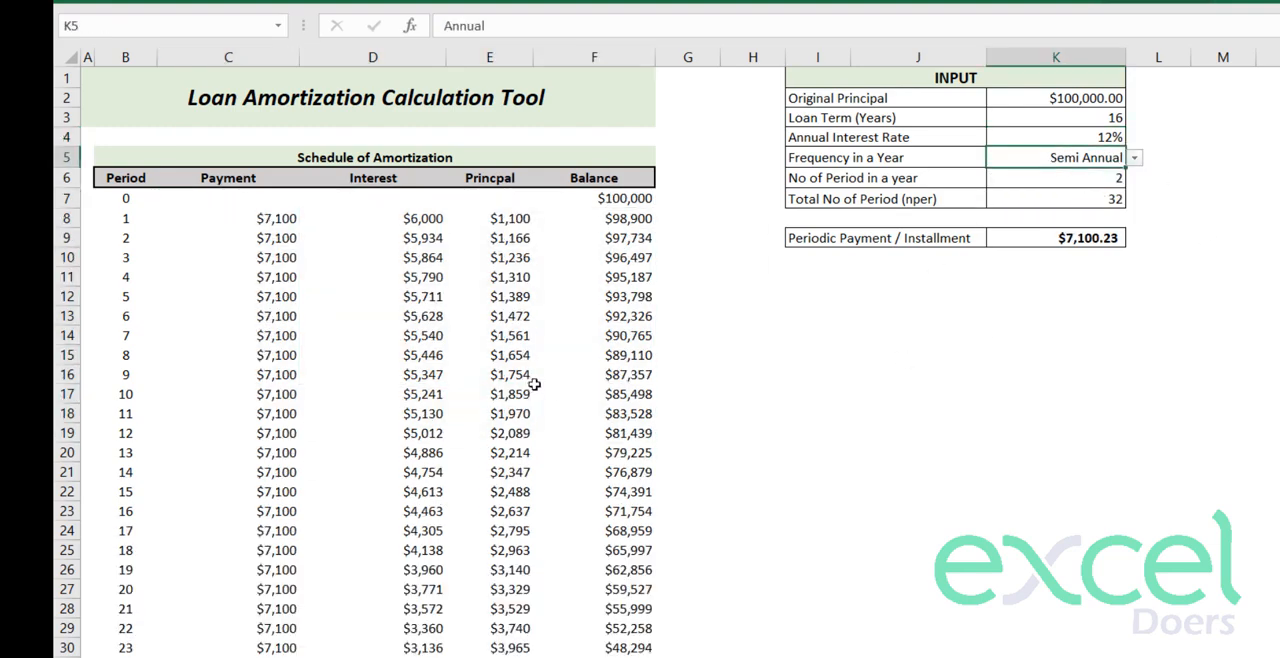
{"action": "scroll", "coordinate": [540, 410], "scroll_direction": "down", "scroll_amount": 6}
{"action": "scroll", "coordinate": [547, 430], "scroll_direction": "up", "scroll_amount": 6}
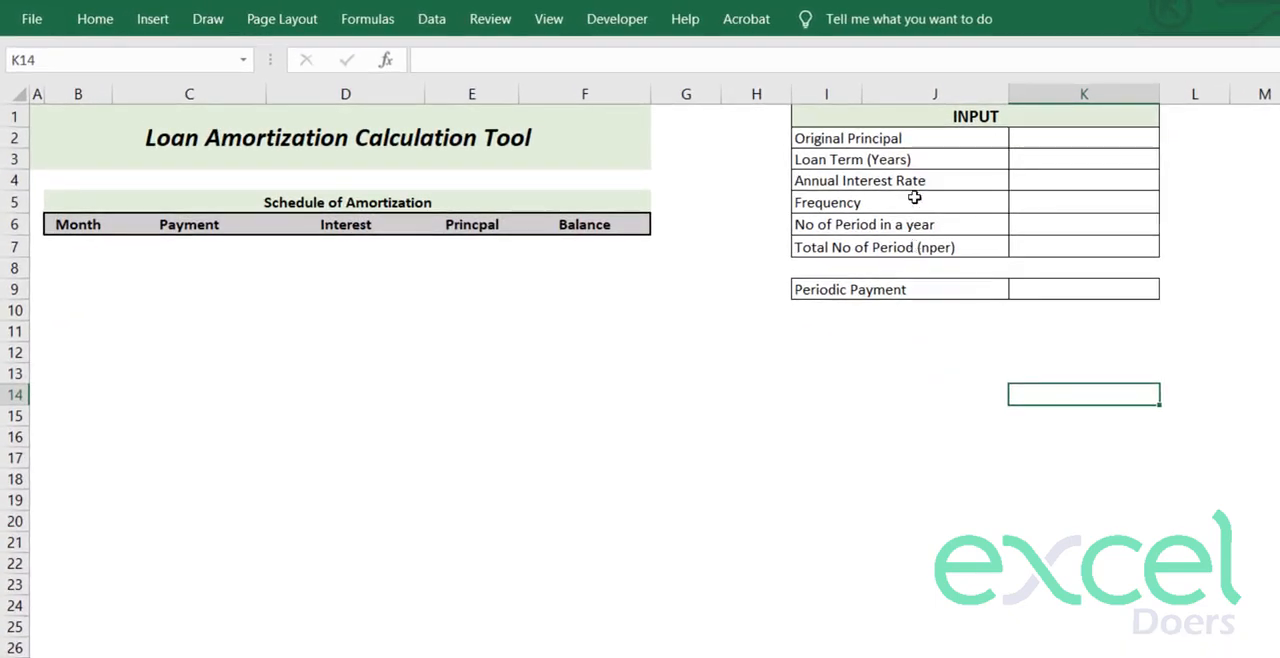
{"action": "left_click_drag", "start_coordinate": [436, 207], "coordinate": [443, 350]}
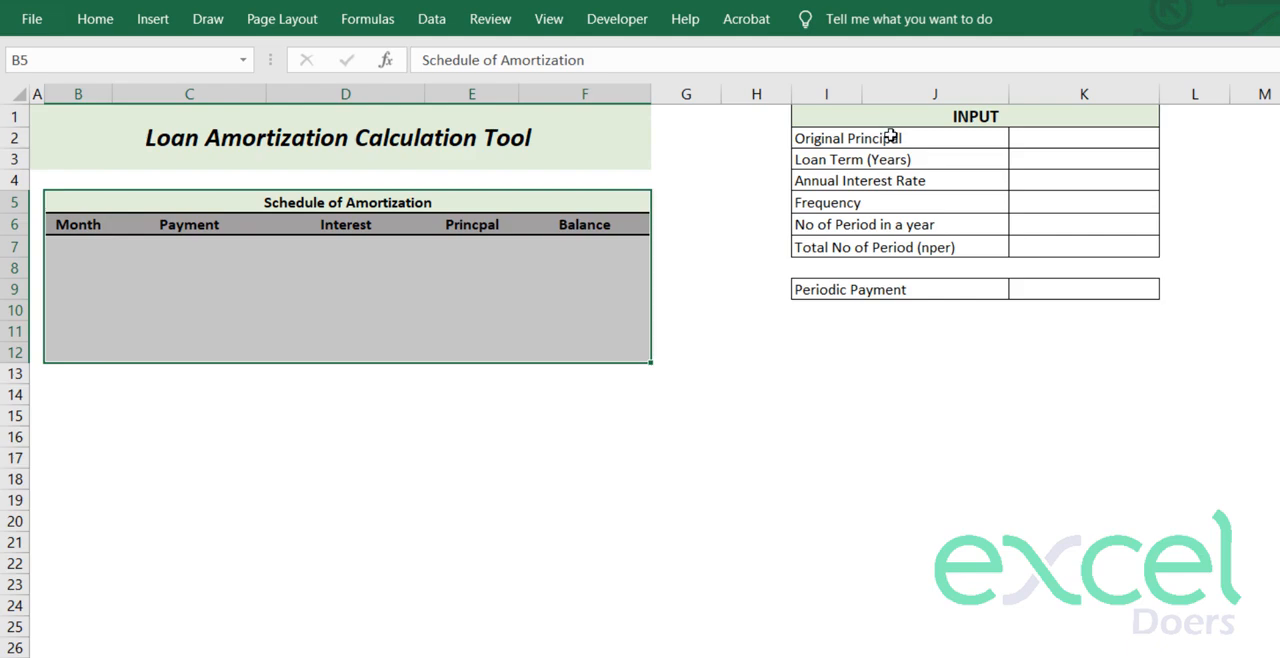
{"action": "left_click_drag", "start_coordinate": [890, 138], "coordinate": [1051, 217]}
{"action": "left_click", "coordinate": [963, 112]}
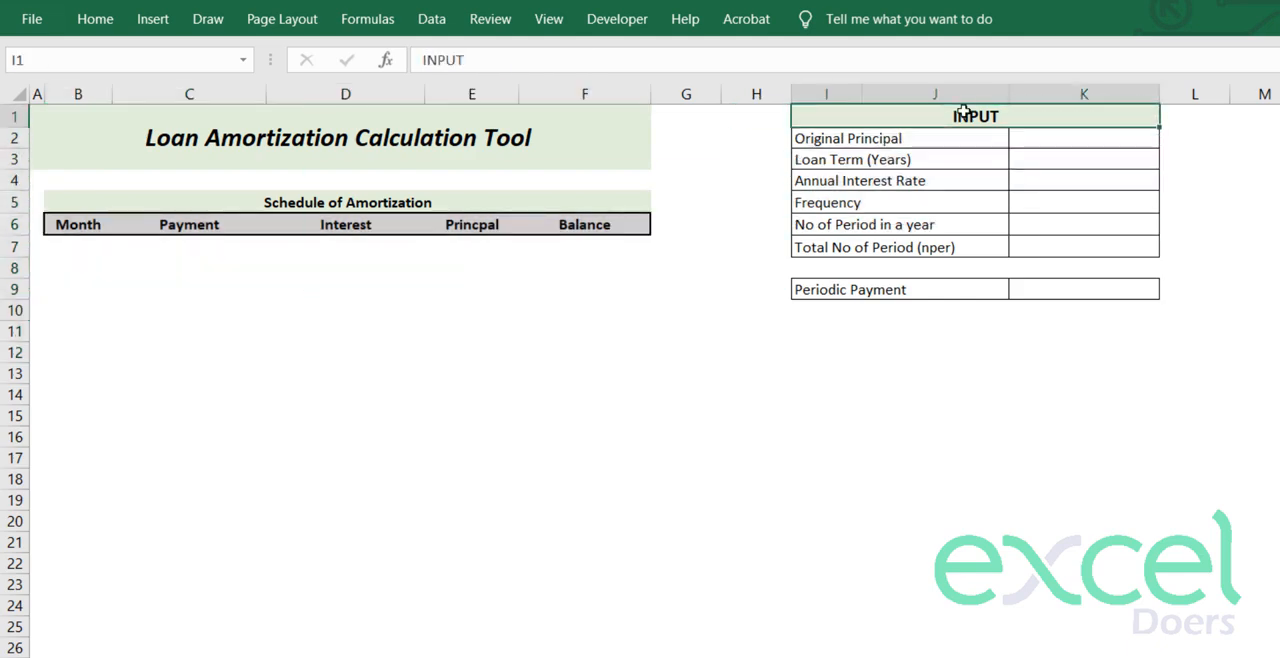
- Enter 500000 as the Original Principal in cell K2 of the blank template
{"action": "left_click", "coordinate": [1058, 140]}
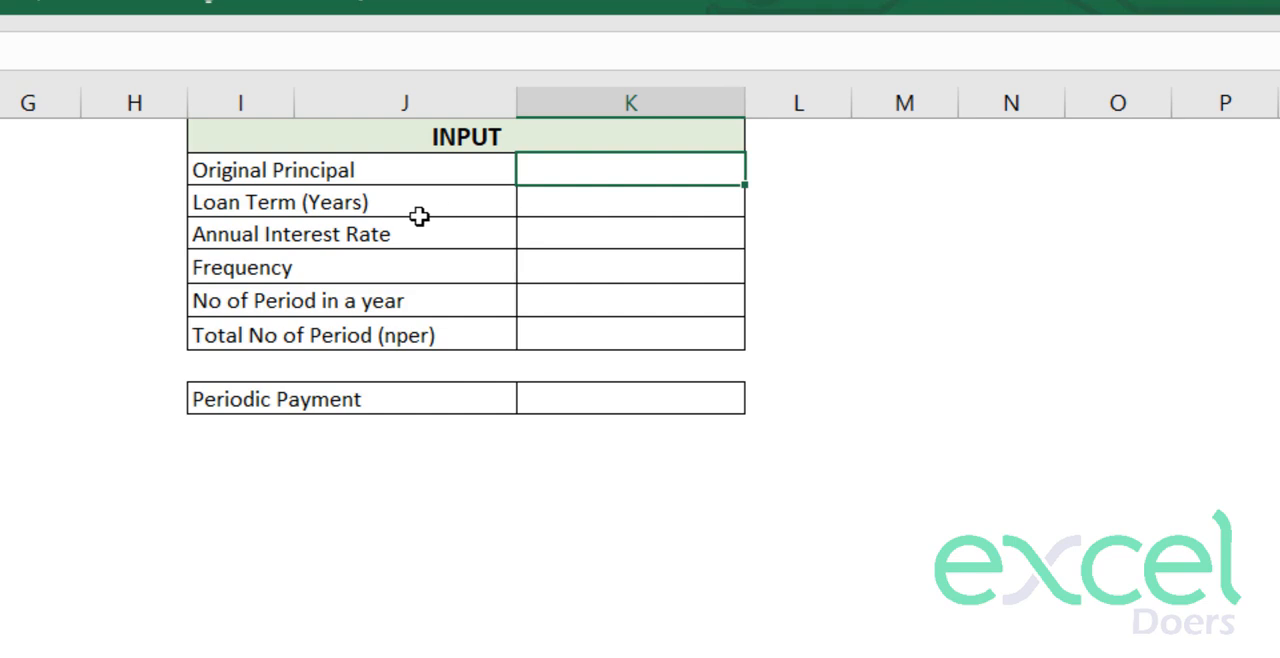
{"action": "left_click", "coordinate": [255, 179]}
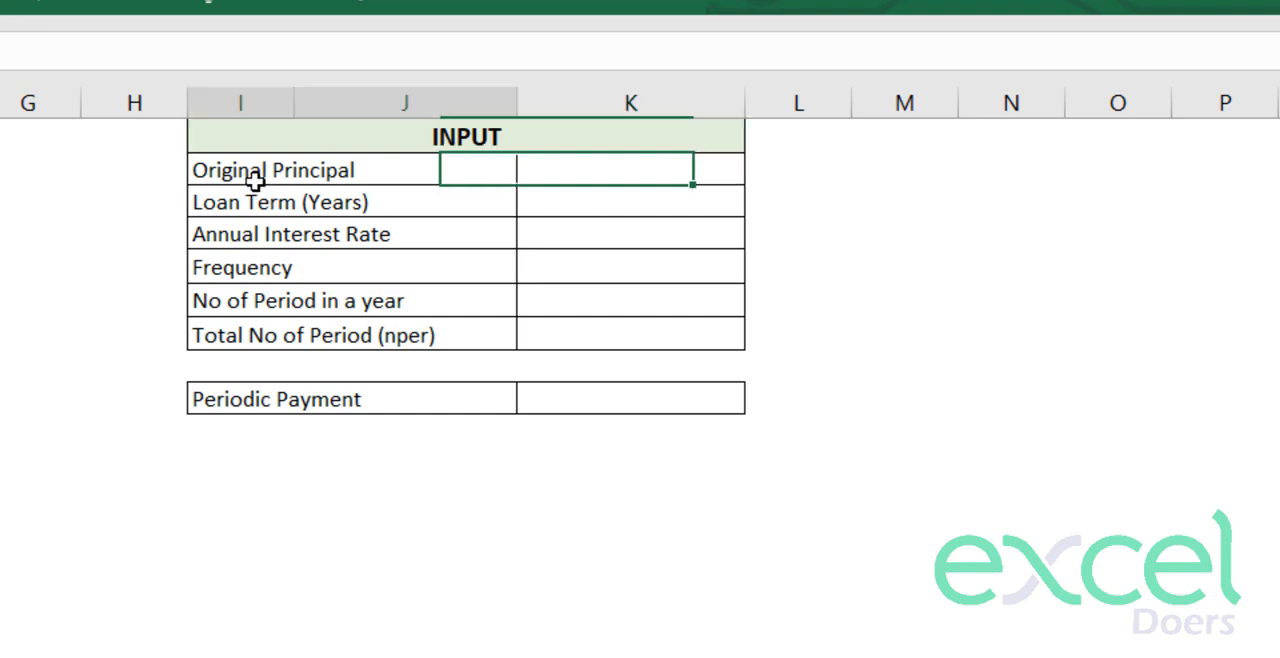
{"action": "left_click", "coordinate": [656, 169]}
{"action": "type", "text": "500000"}
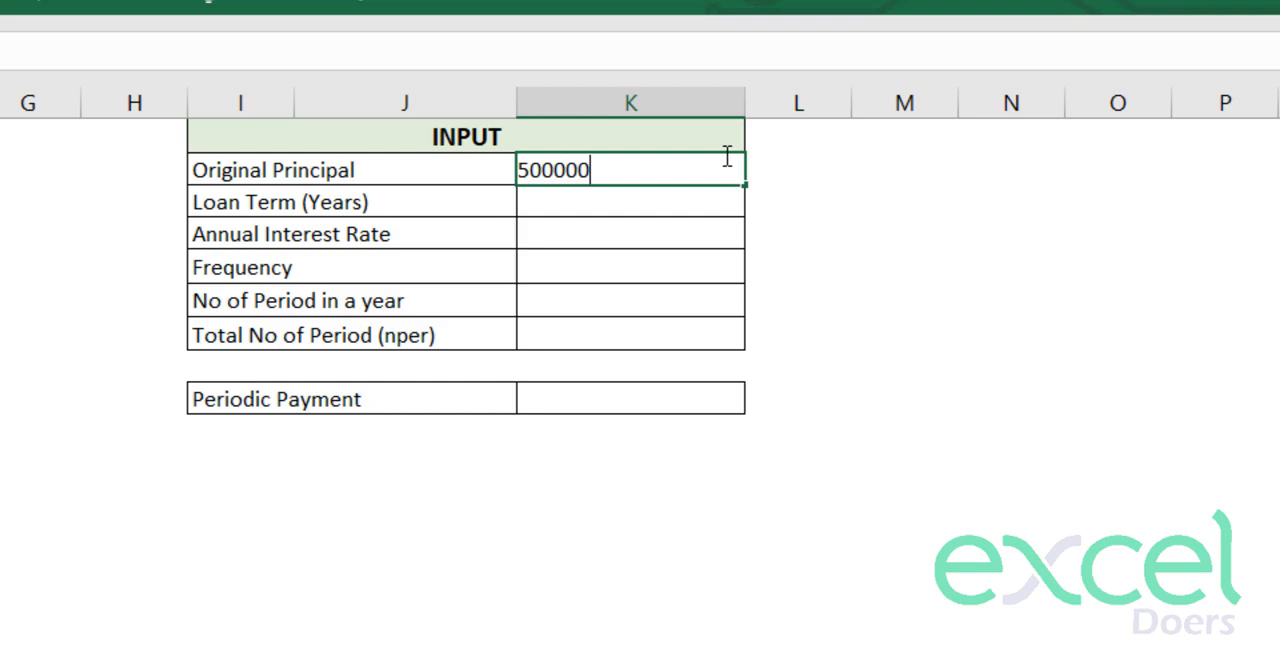
{"action": "key", "text": "Return"}
- Format the Original Principal amount as Currency
{"action": "left_click", "coordinate": [660, 169]}
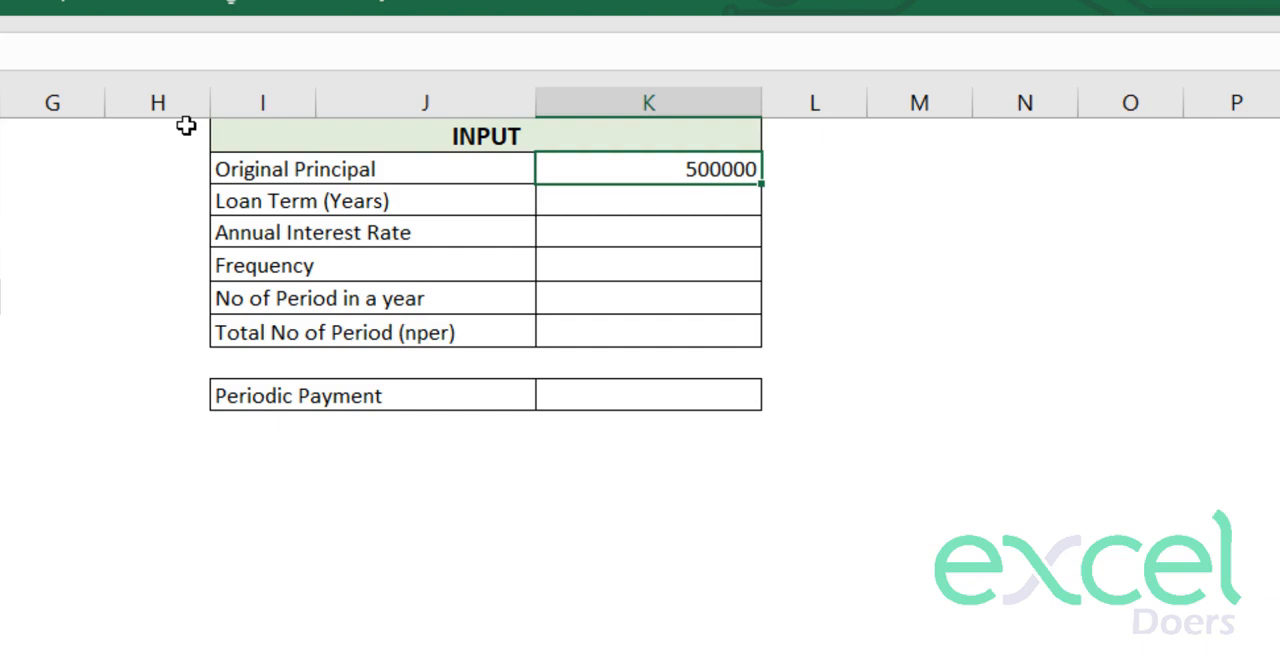
{"action": "left_click", "coordinate": [103, 14]}
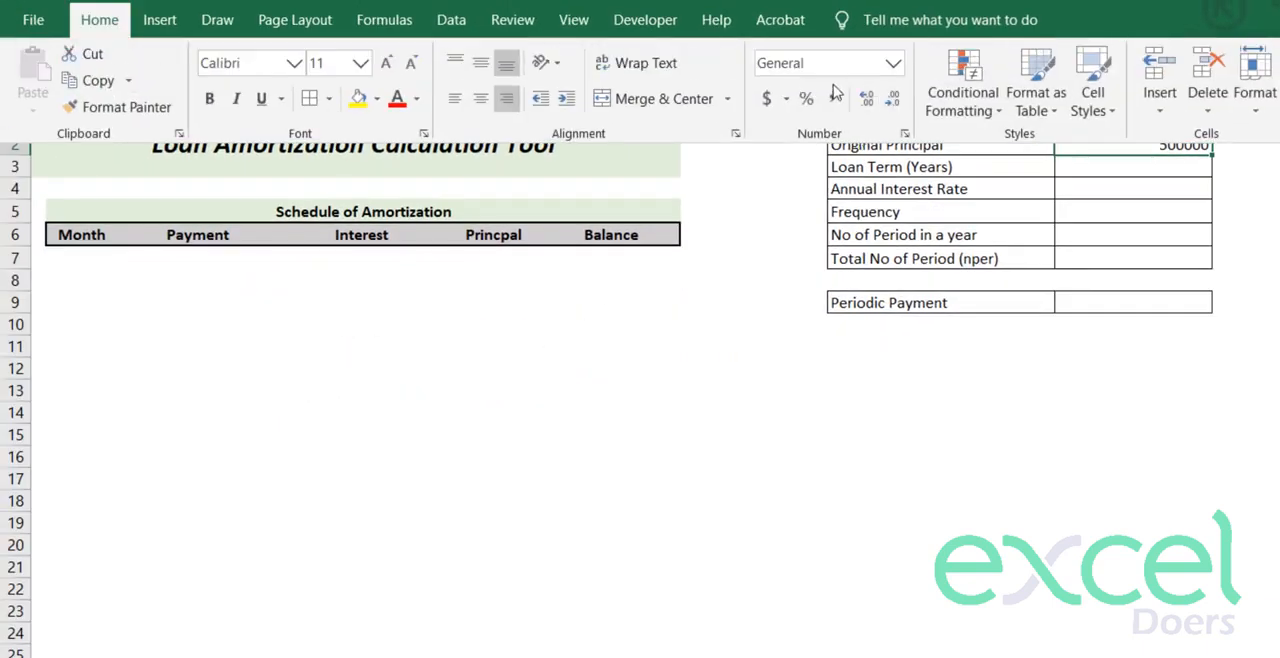
{"action": "left_click", "coordinate": [892, 63]}
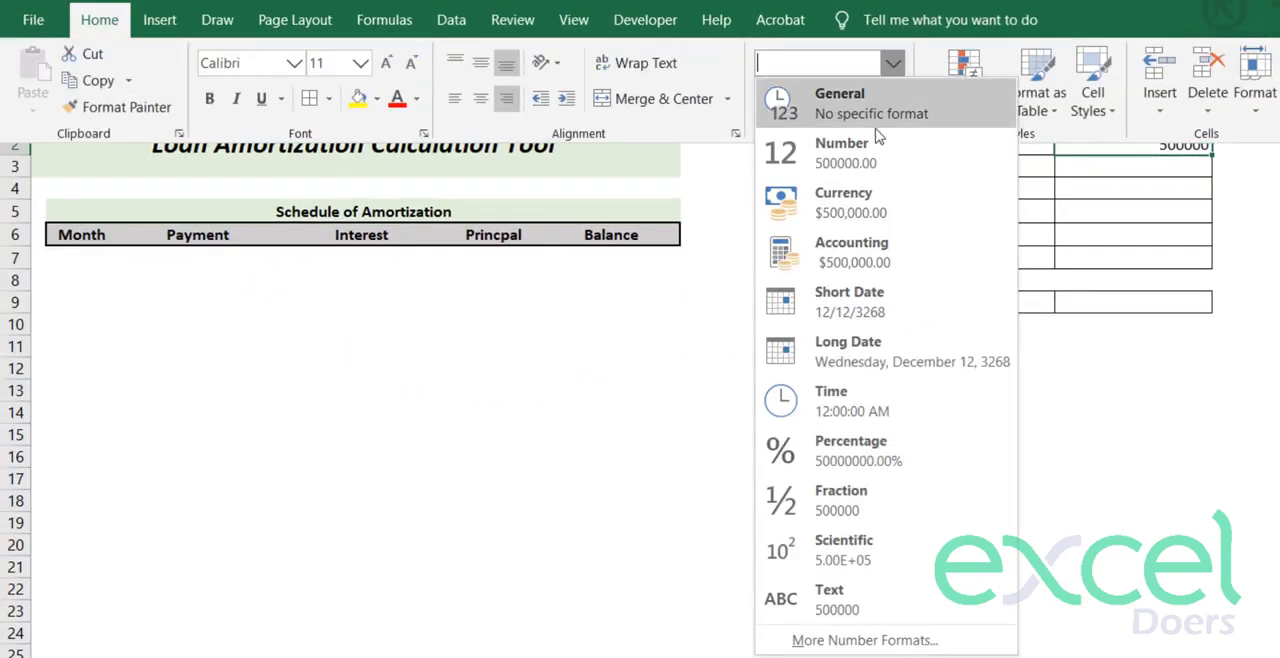
{"action": "left_click", "coordinate": [850, 202]}
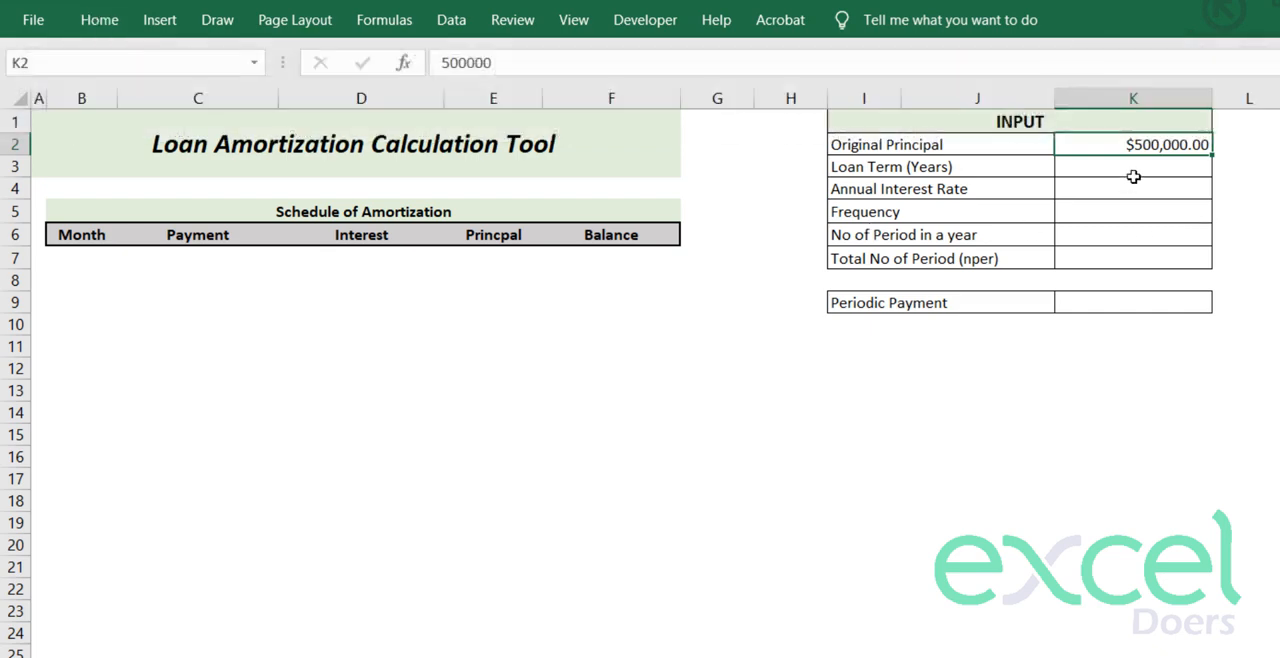
- Enter 30 as the Loan Term (Years) in cell K3
{"action": "left_click", "coordinate": [1145, 167]}
{"action": "left_click", "coordinate": [846, 167]}
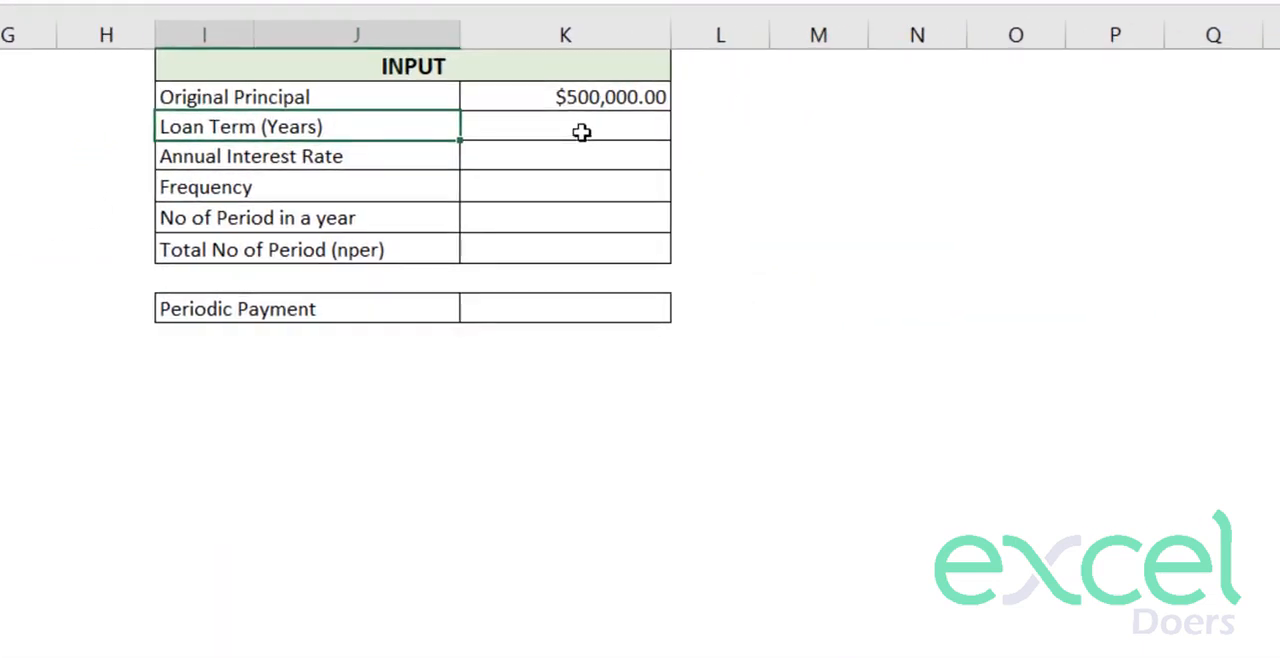
{"action": "left_click", "coordinate": [580, 130]}
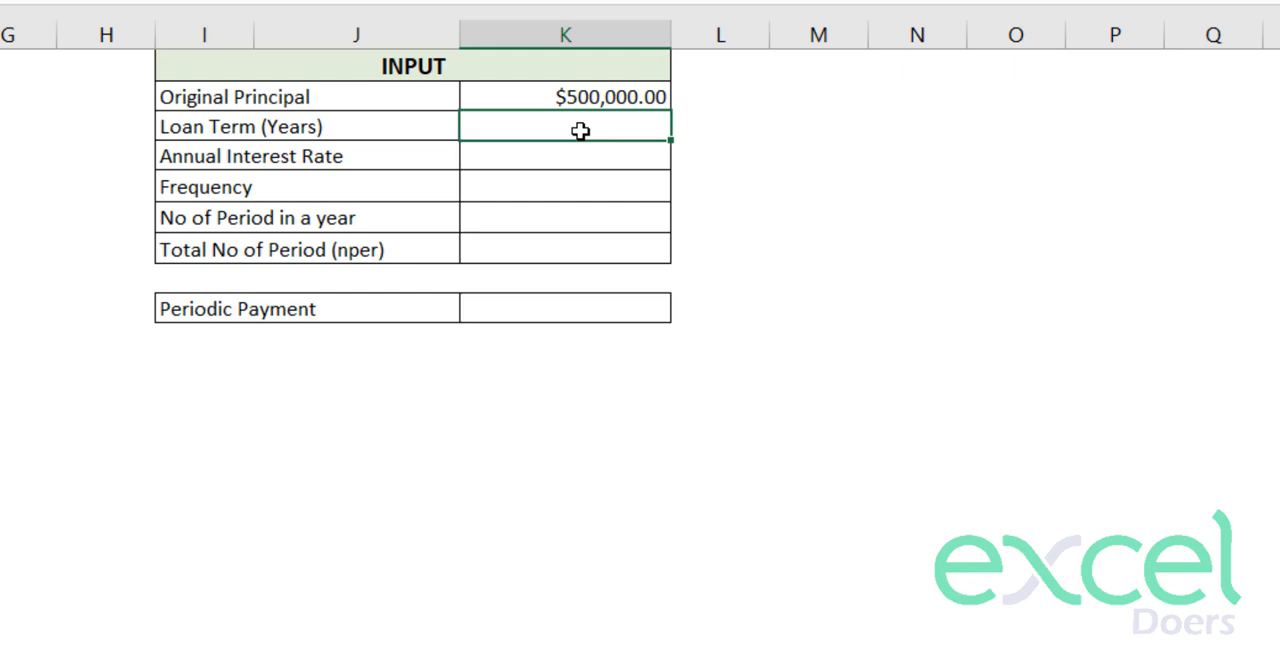
{"action": "type", "text": "30"}
{"action": "key", "text": "Return"}
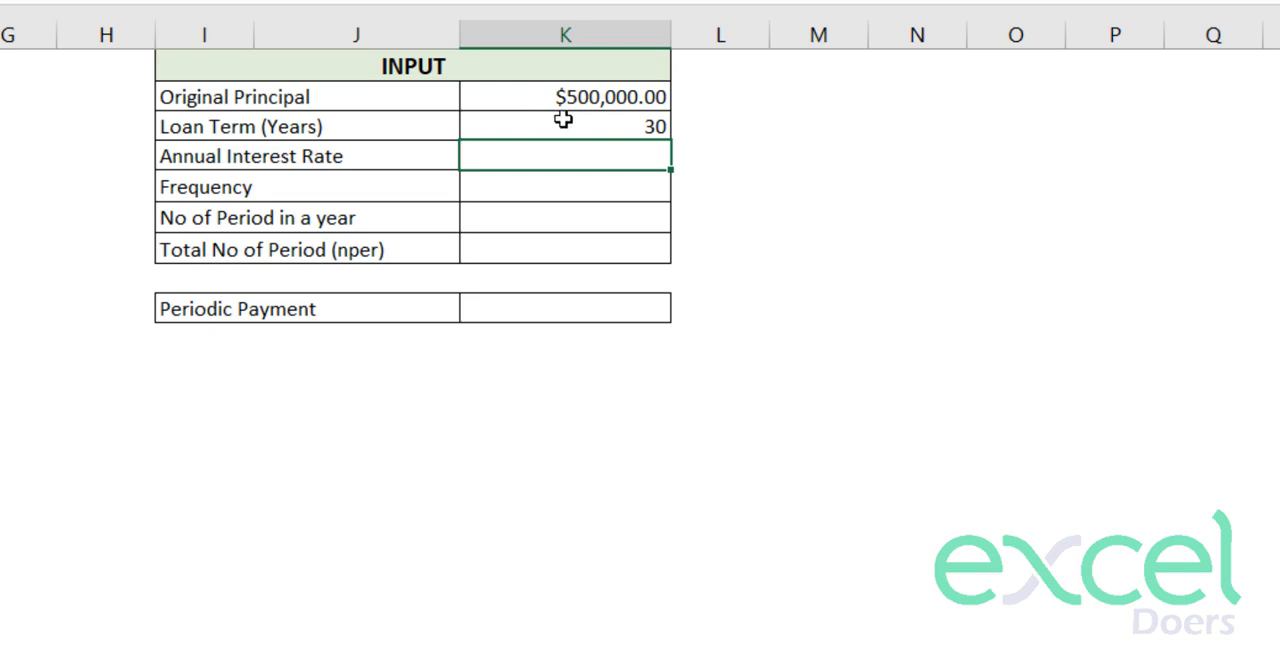
{"action": "left_click", "coordinate": [565, 119]}
{"action": "left_click", "coordinate": [349, 121]}
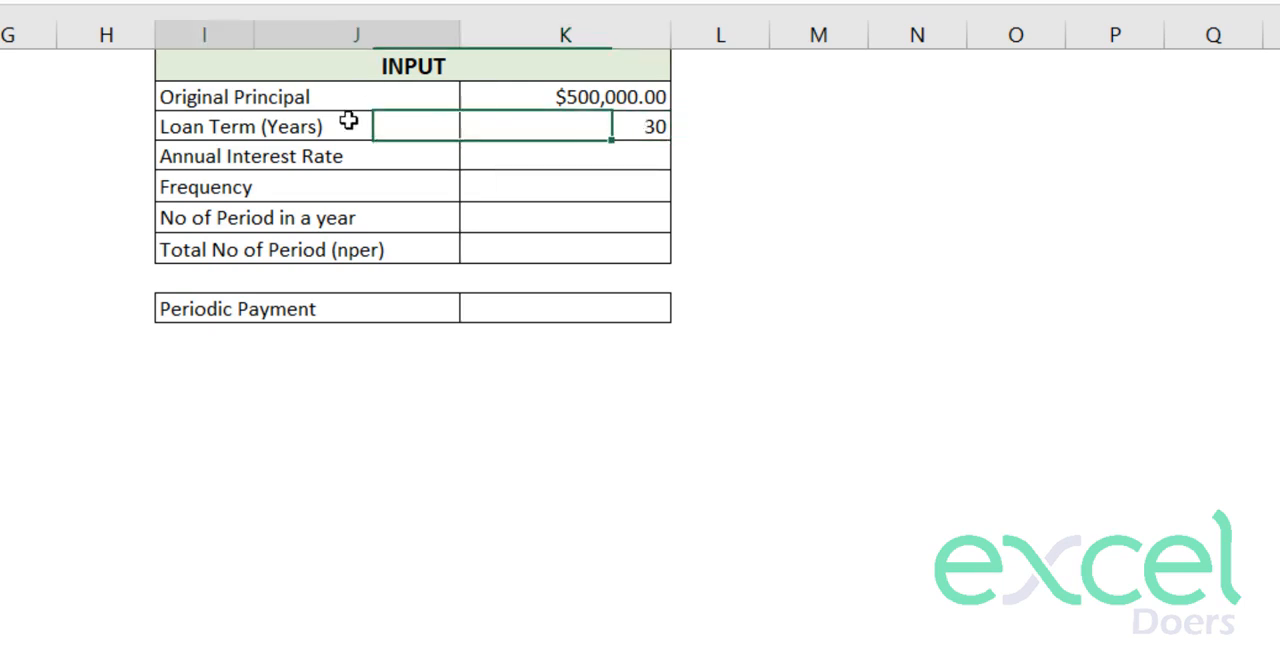
- Enter 13% as the Annual Interest Rate in cell K4
{"action": "left_click", "coordinate": [240, 164]}
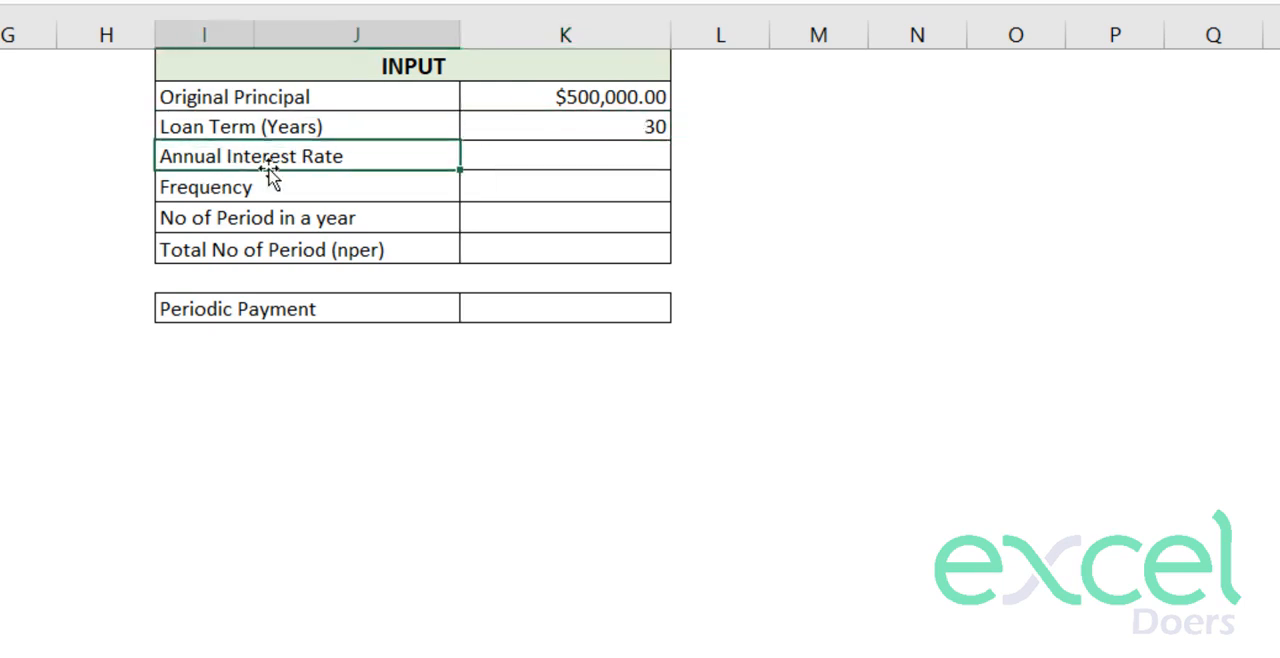
{"action": "left_click", "coordinate": [525, 161]}
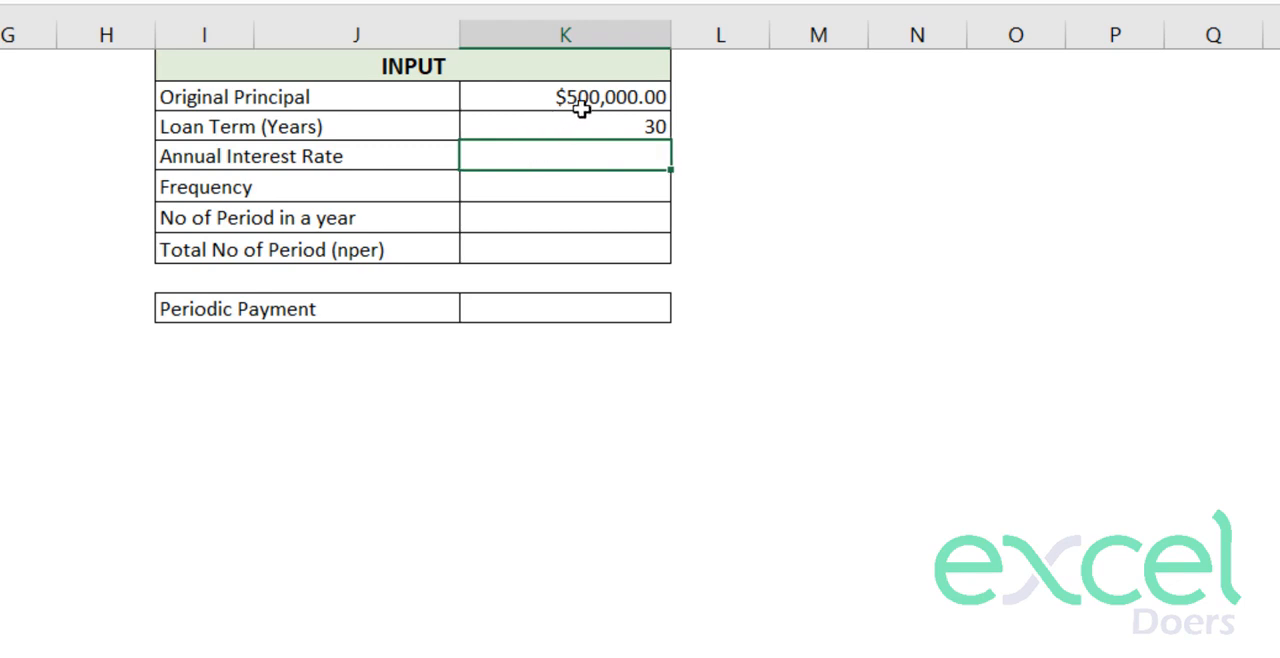
{"action": "type", "text": "13%"}
{"action": "key", "text": "Return"}
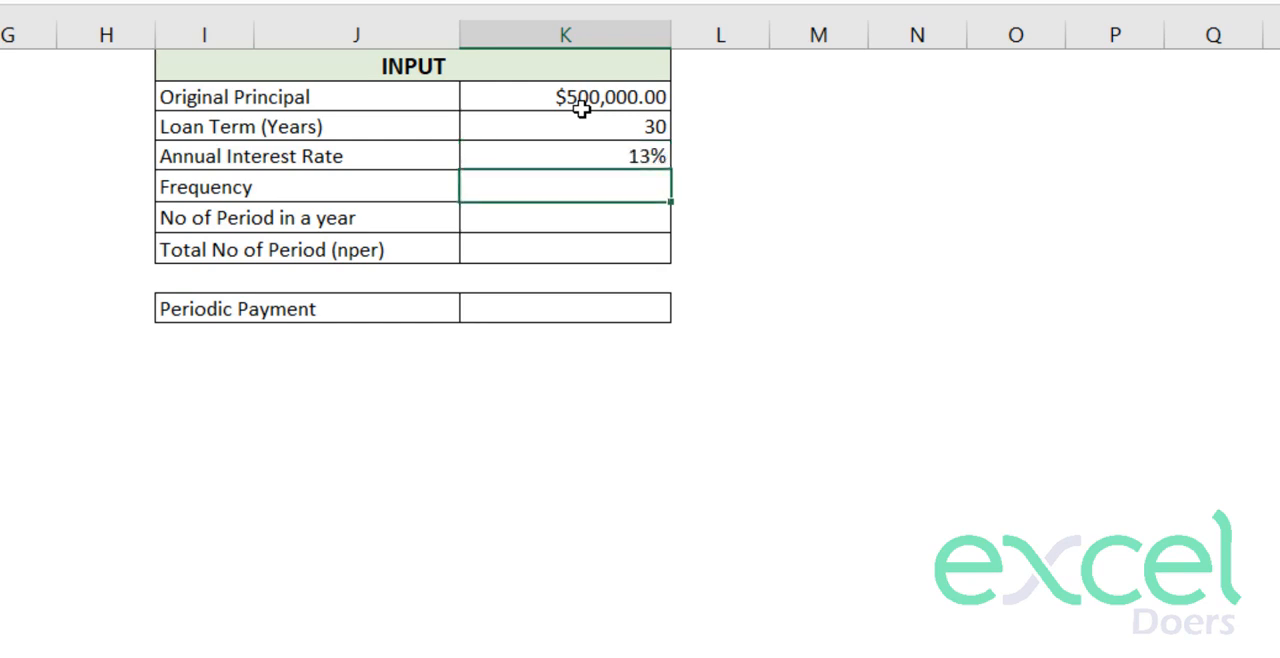
- Extend the Frequency label in the input table to read "Frequency in a Year"
{"action": "left_click", "coordinate": [299, 185]}
{"action": "double_click", "coordinate": [300, 185]}
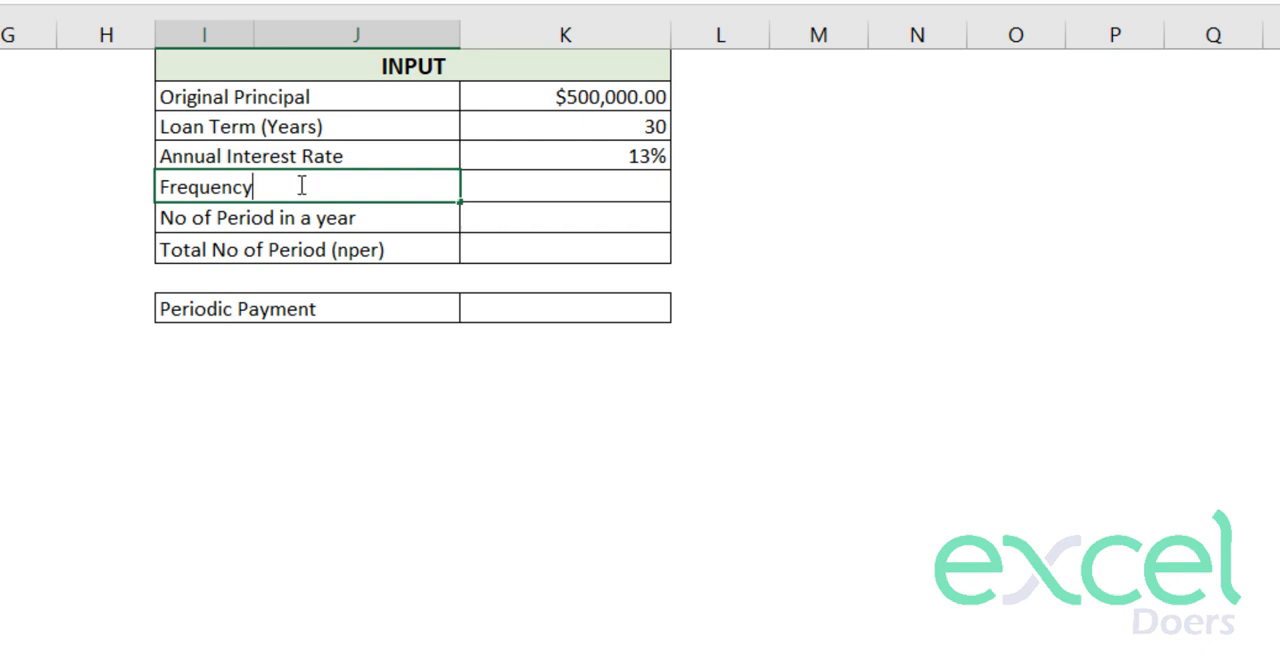
{"action": "type", "text": "in a Year"}
{"action": "key", "text": "Return"}
- Add list data validation to cell K5 with the source "Monthly, Semi Annual, Annual"
{"action": "left_click", "coordinate": [607, 183]}
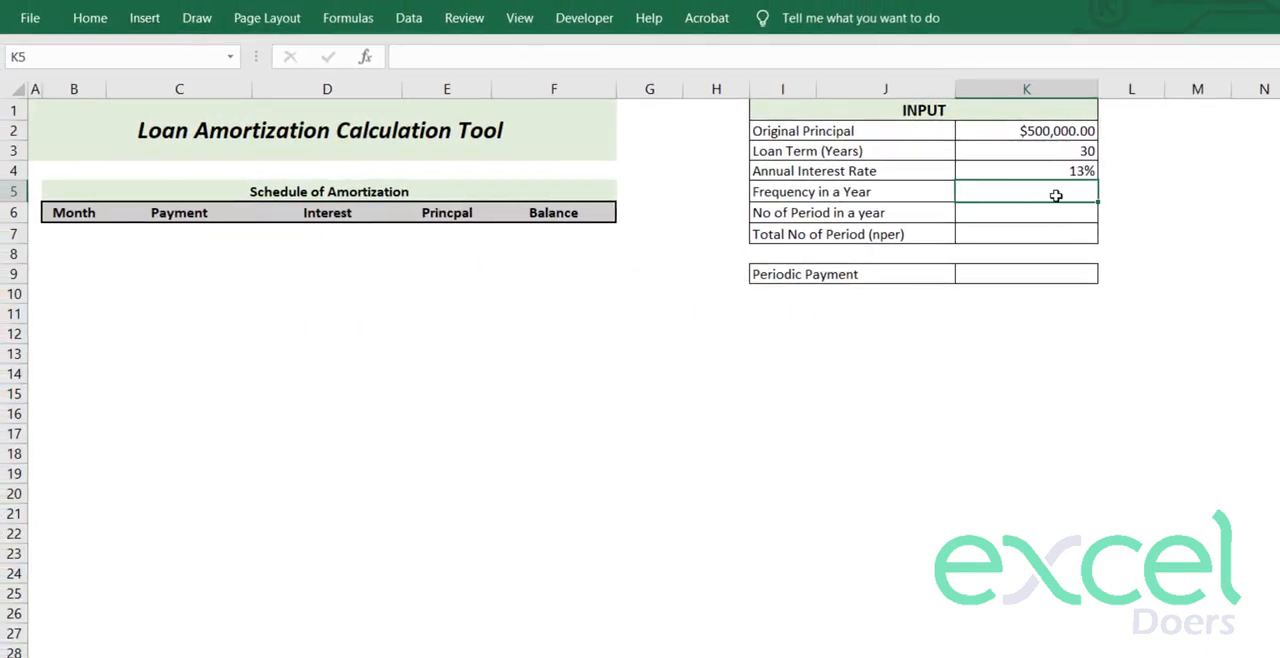
{"action": "left_click", "coordinate": [410, 19]}
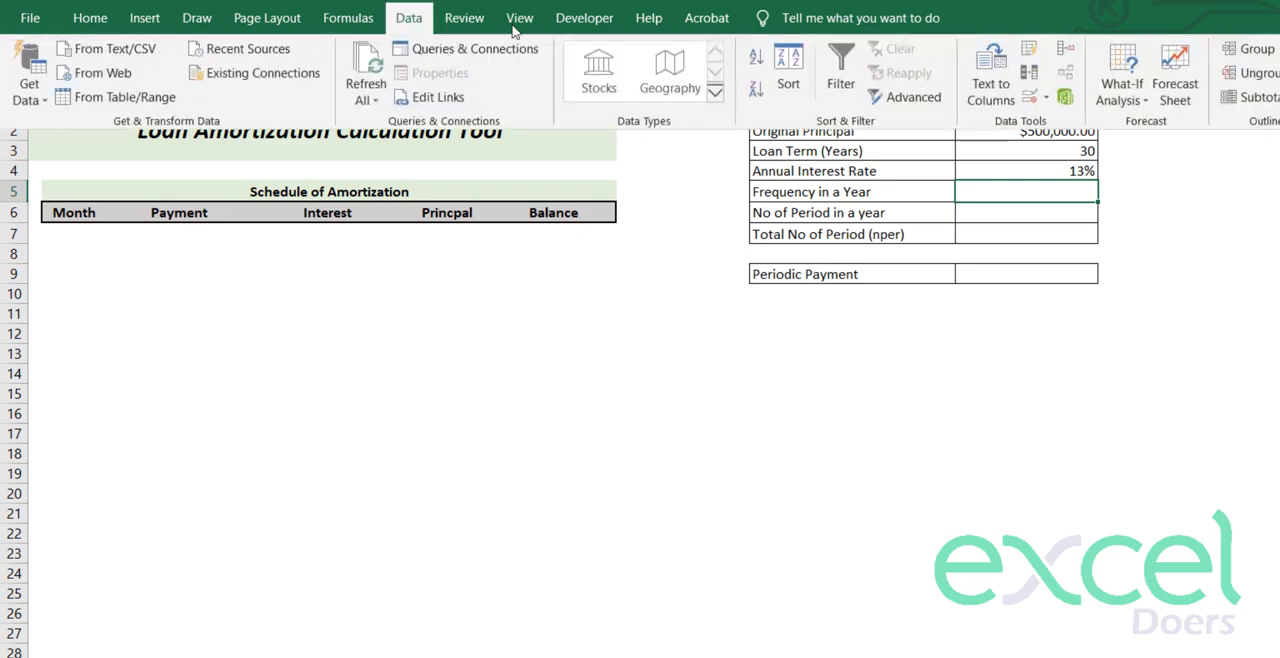
{"action": "left_click", "coordinate": [1046, 97]}
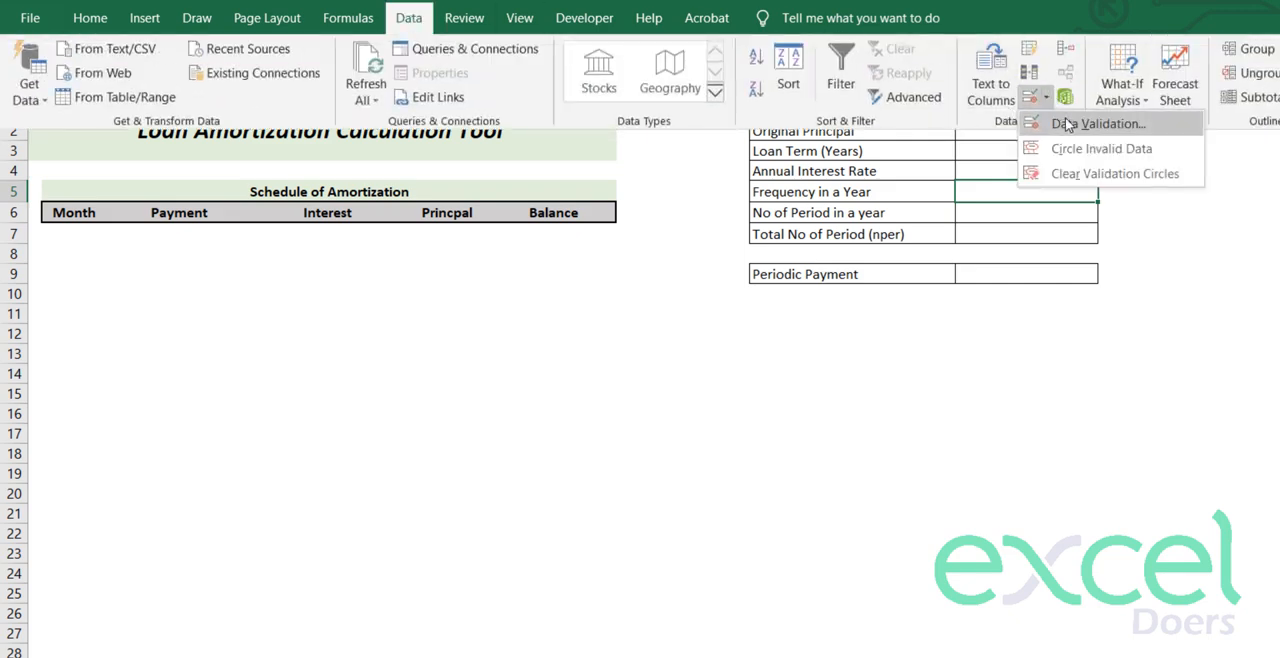
{"action": "left_click", "coordinate": [1067, 123]}
{"action": "left_click", "coordinate": [1020, 263]}
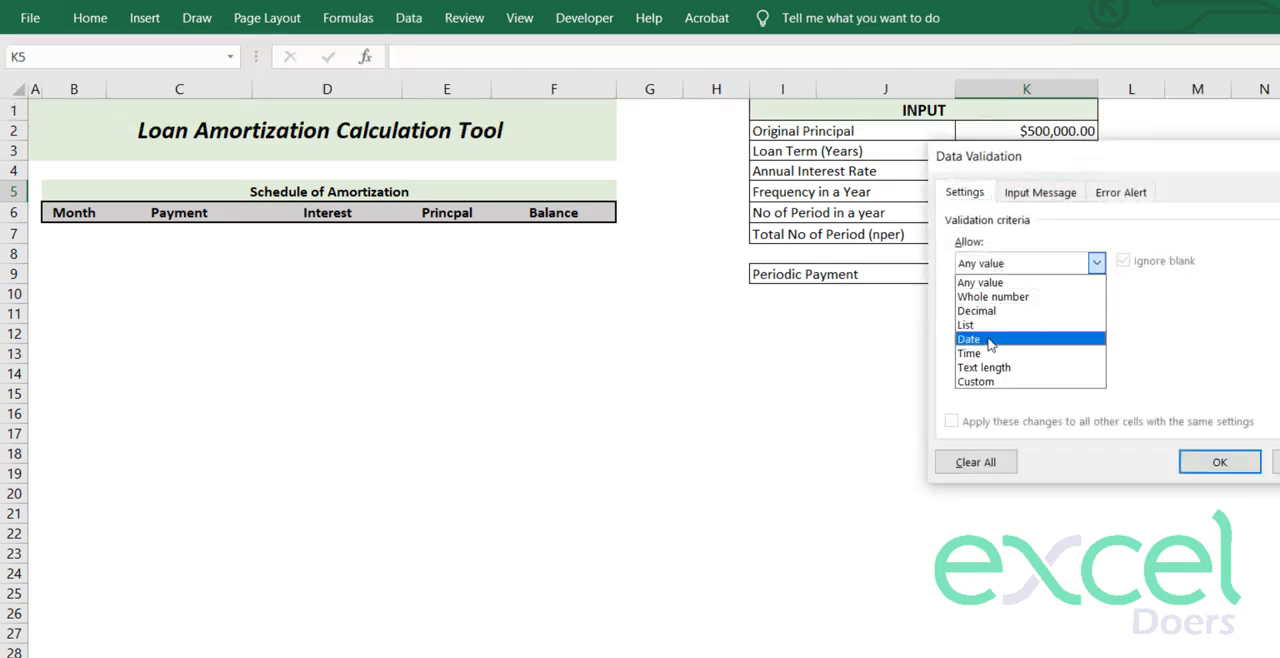
{"action": "left_click", "coordinate": [968, 325]}
{"action": "left_click", "coordinate": [986, 357]}
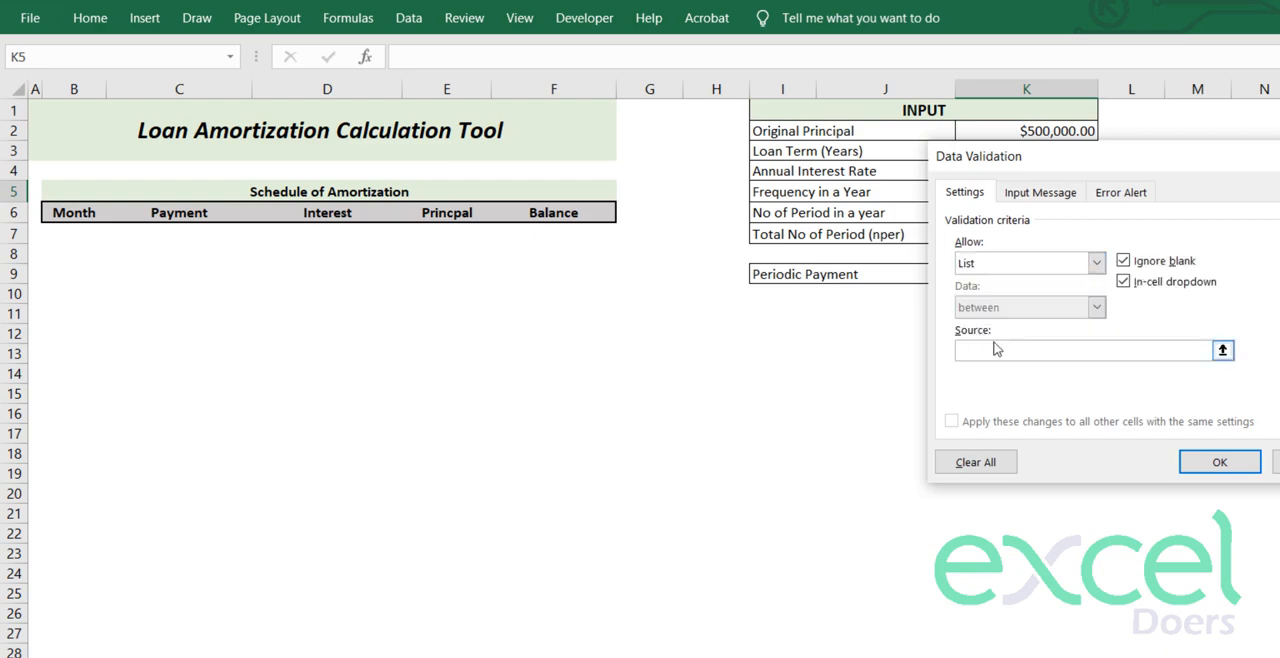
{"action": "type", "text": "Monthly,"}
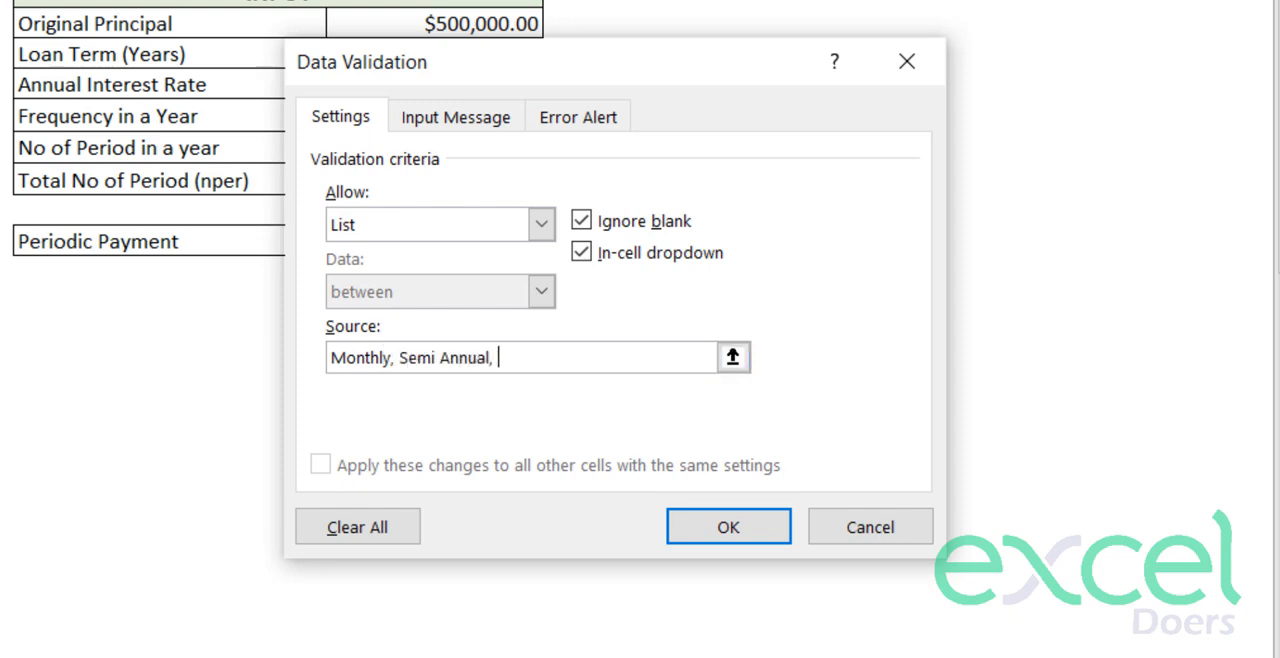
{"action": "type", "text": "Semi Annual, Annual"}
{"action": "left_click", "coordinate": [729, 522]}
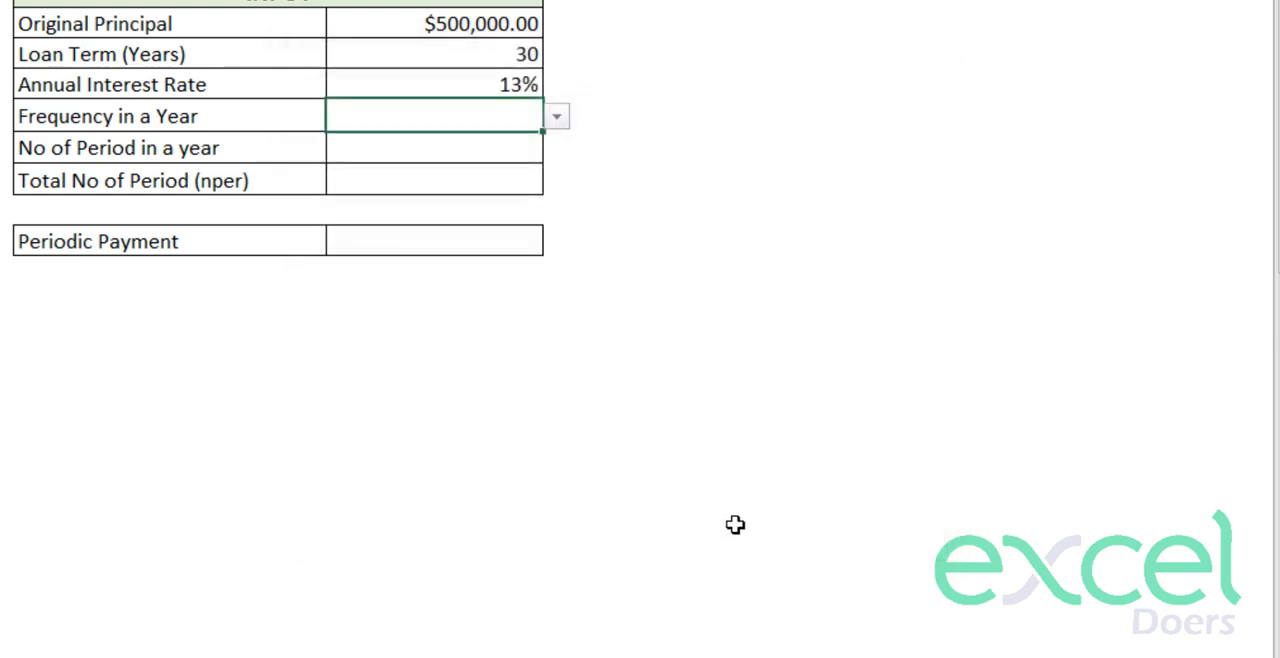
- Test the K5 frequency dropdown with Monthly and Semi Annual, and leave it set to Annual
{"action": "left_click", "coordinate": [557, 117]}
{"action": "left_click", "coordinate": [537, 142]}
{"action": "left_click", "coordinate": [556, 118]}
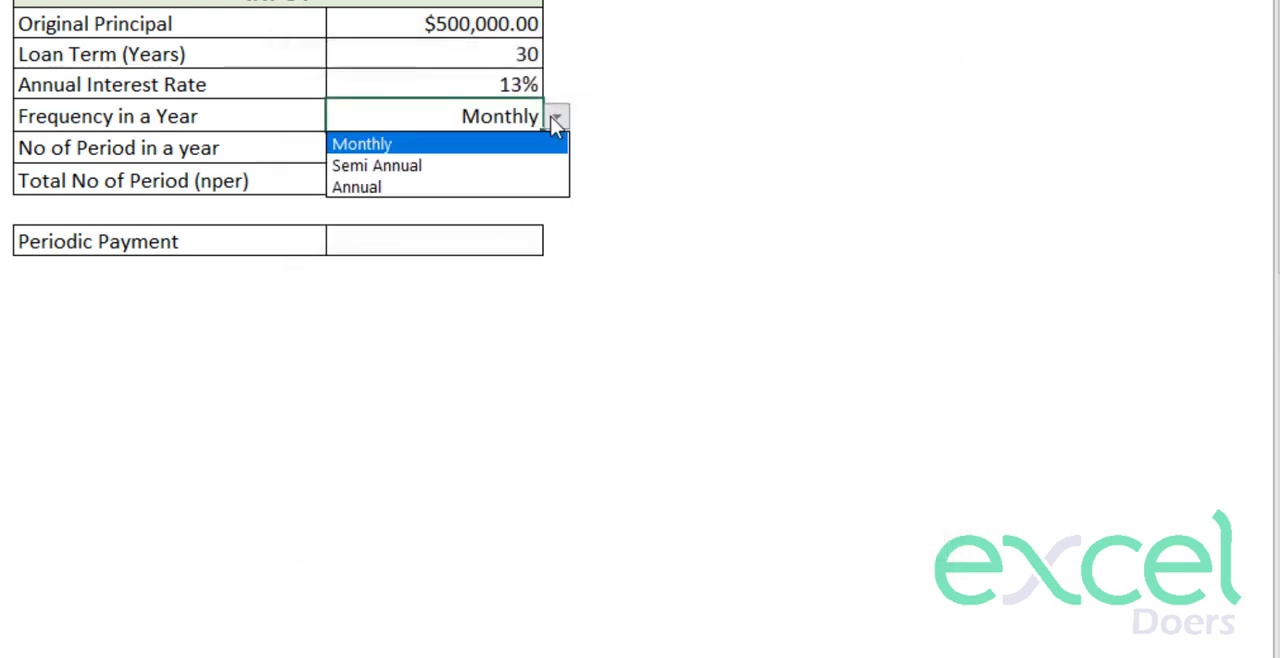
{"action": "left_click", "coordinate": [486, 166]}
{"action": "left_click", "coordinate": [556, 118]}
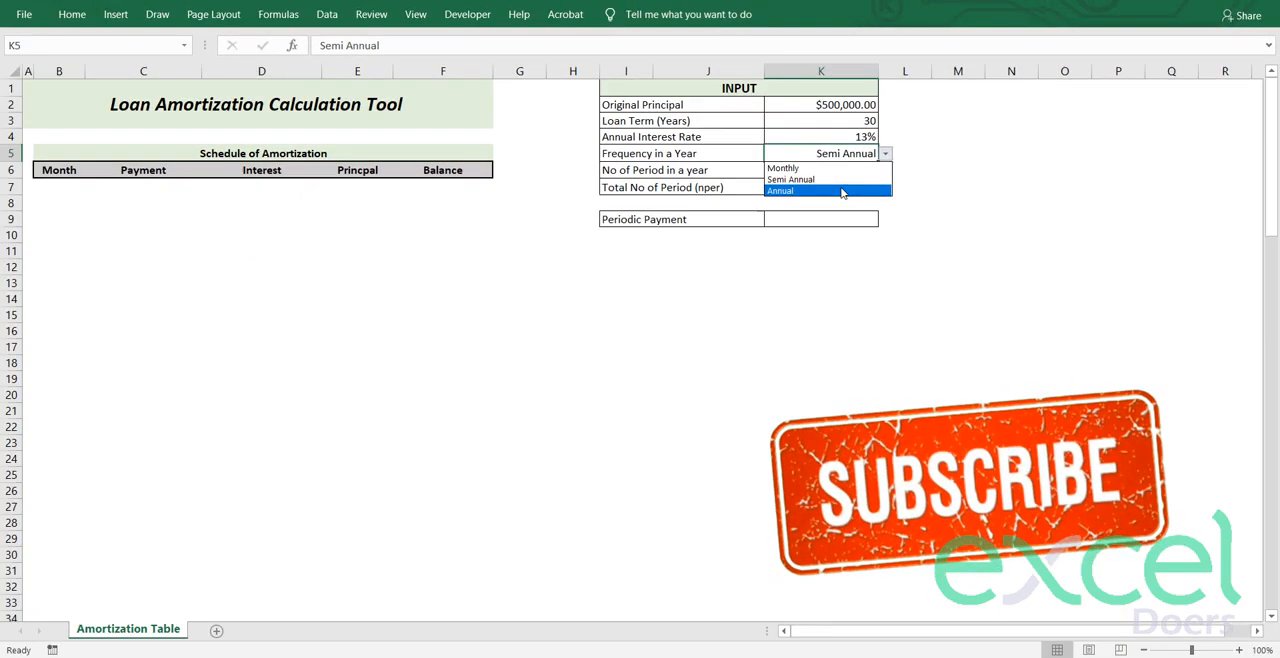
{"action": "left_click", "coordinate": [842, 192]}
{"action": "left_click", "coordinate": [914, 170]}
{"action": "left_click", "coordinate": [945, 148]}
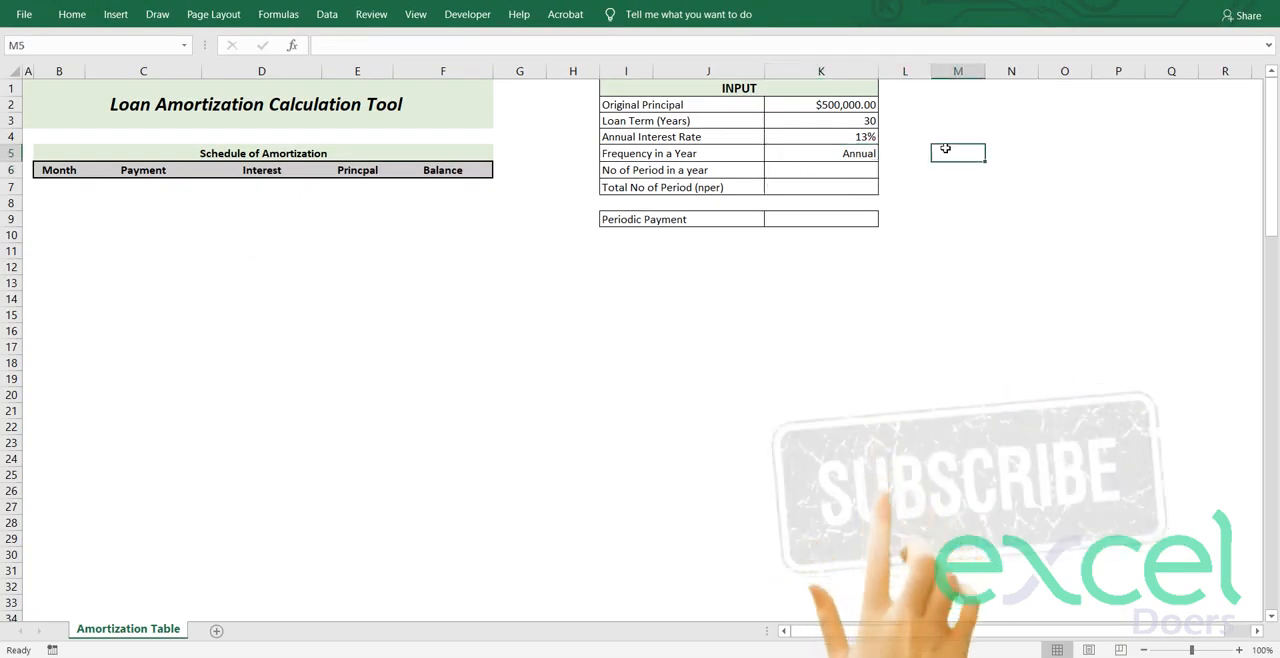
- Add a new worksheet after the Amortization Table sheet and rename it
{"action": "left_click", "coordinate": [215, 632]}
{"action": "double_click", "coordinate": [213, 631]}
{"action": "type", "text": "S"}
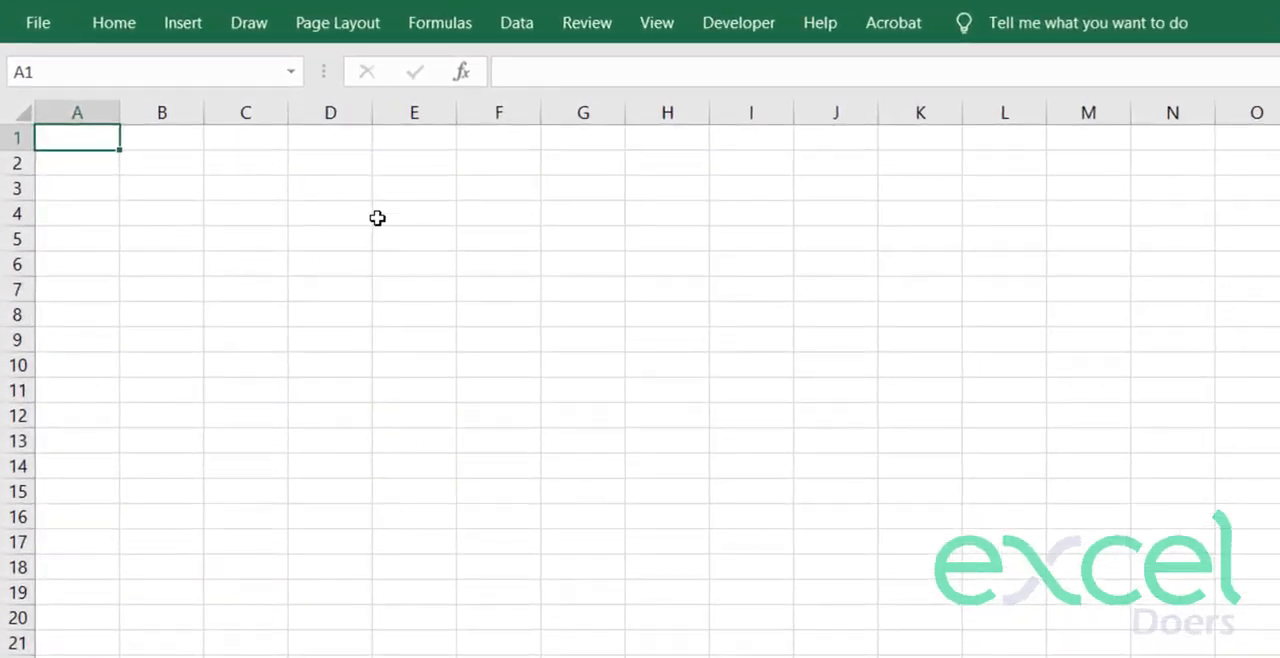
{"action": "type", "text": "Monthlu"}
- List the frequencies Monthly, Semi Annual and Annual in cells A1 to A3 of the Support sheet
{"action": "key", "text": "Return"}
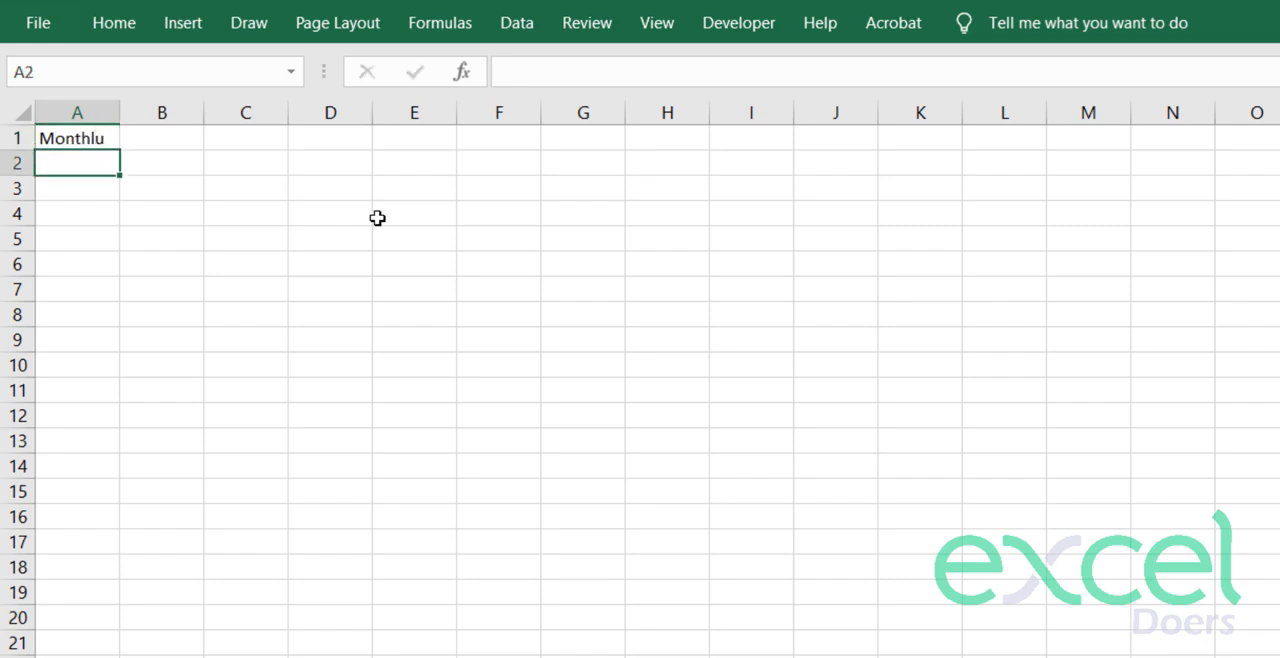
{"action": "key", "text": "Up"}
{"action": "type", "text": "Monthl"}
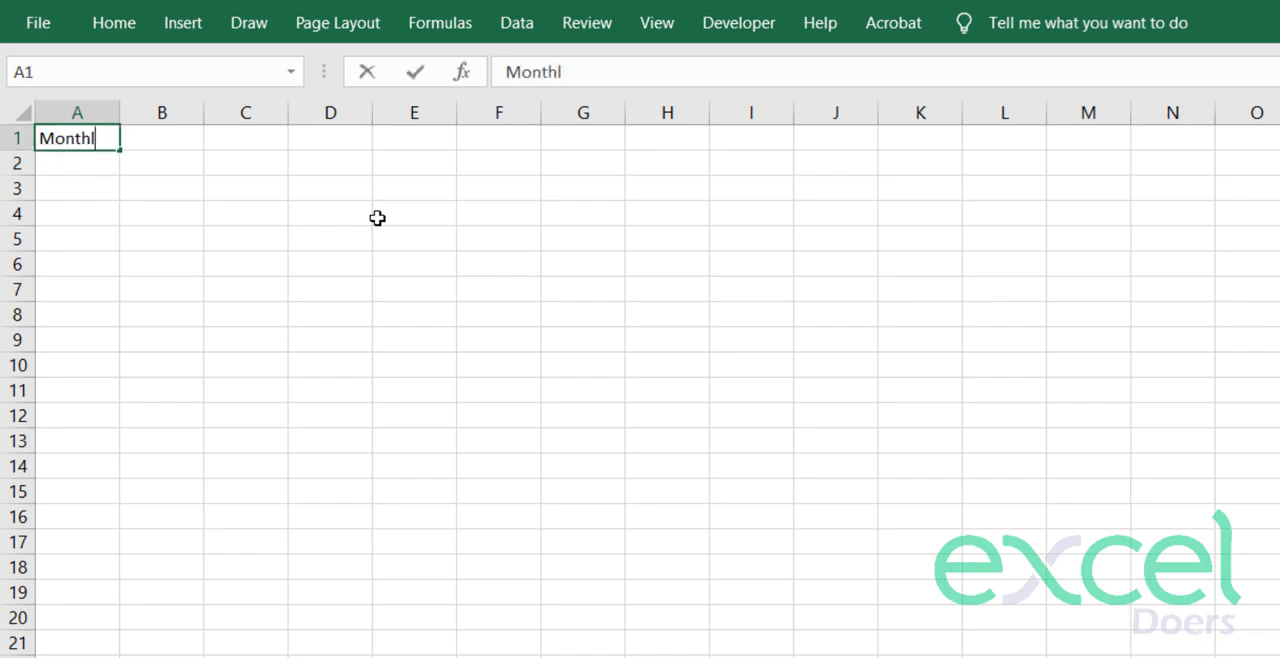
{"action": "key", "text": "Return"}
{"action": "type", "text": "Sem"}
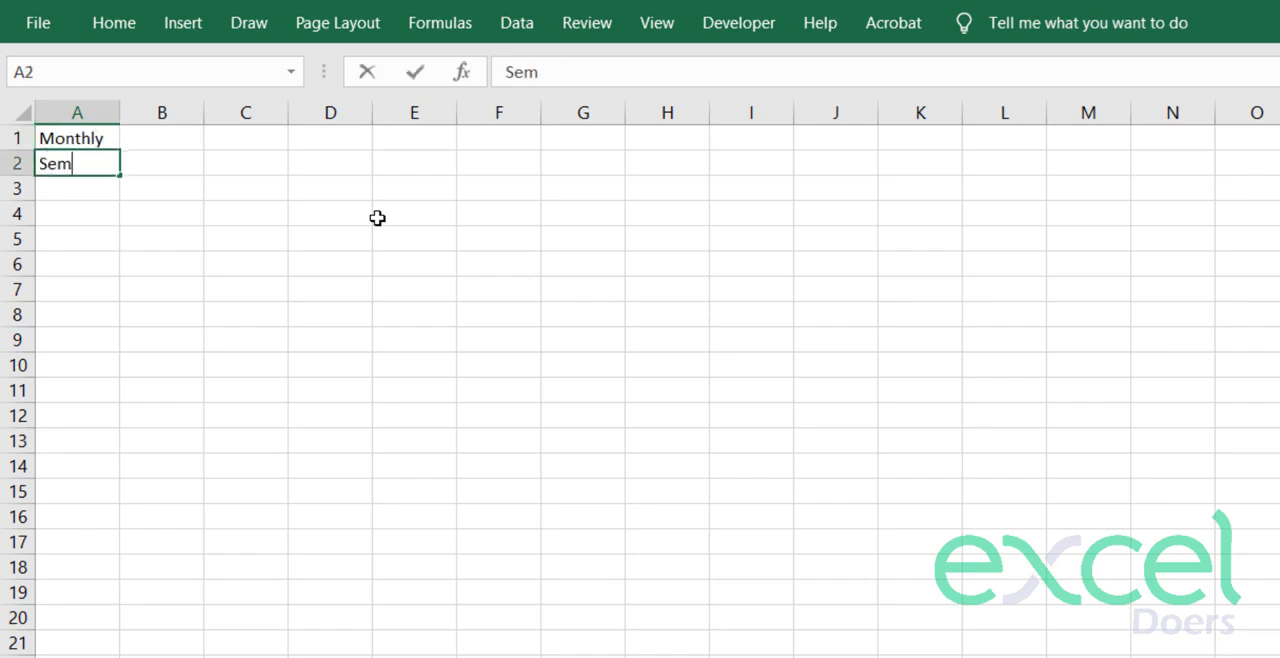
{"action": "type", "text": "i Annual"}
{"action": "key", "text": "Return"}
{"action": "type", "text": "Annual"}
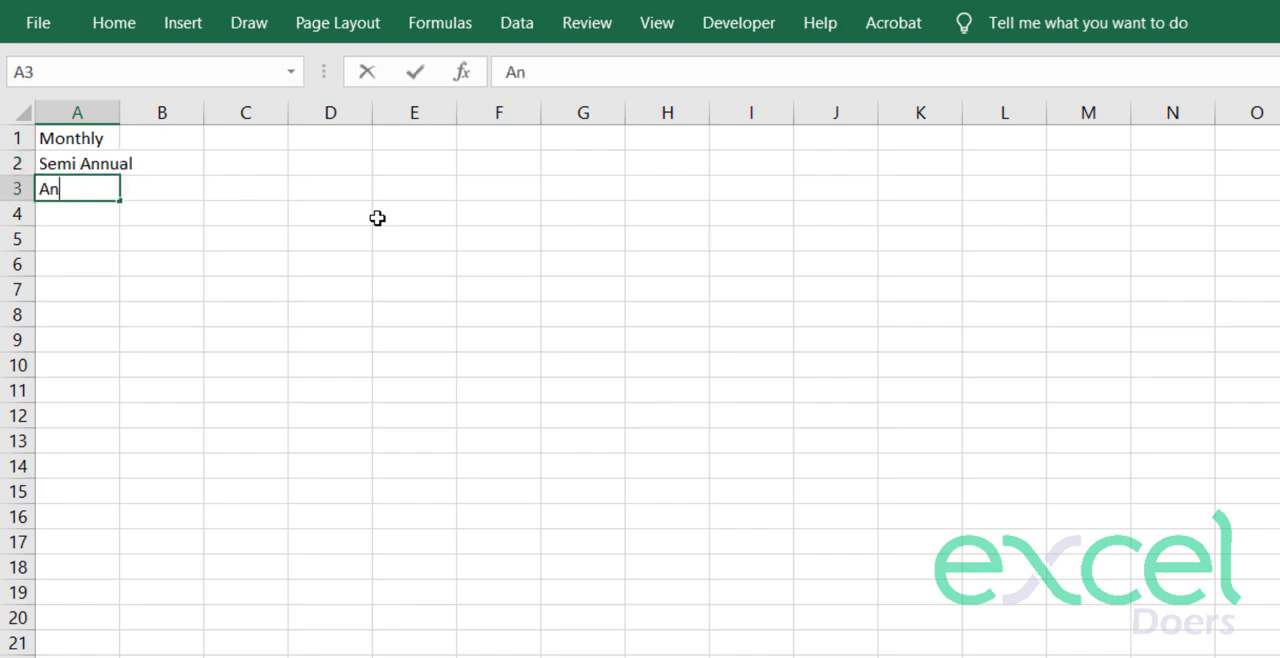
{"action": "key", "text": "Return"}
- Enter the matching periods per year, 12, 2 and 1, in cells B1 to B3 beside the frequencies
{"action": "key", "text": "Up"}
{"action": "key", "text": "Right"}
{"action": "key", "text": "Up"}
{"action": "key", "text": "Up"}
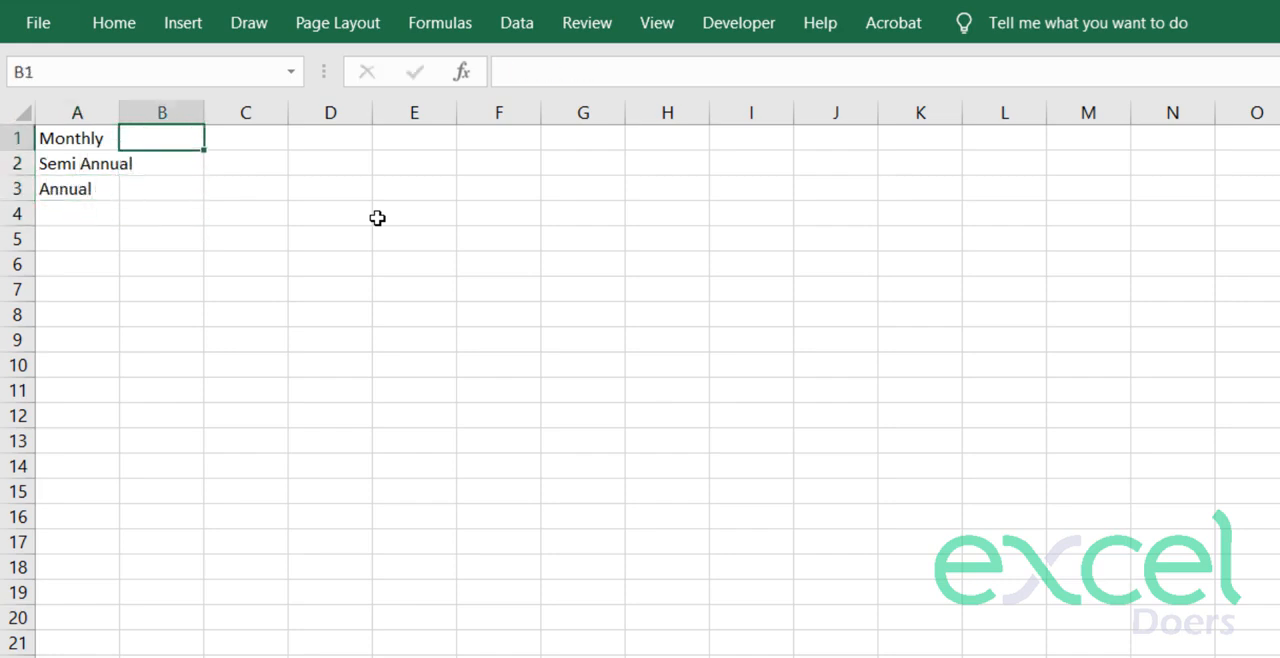
{"action": "type", "text": "12"}
{"action": "key", "text": "Return"}
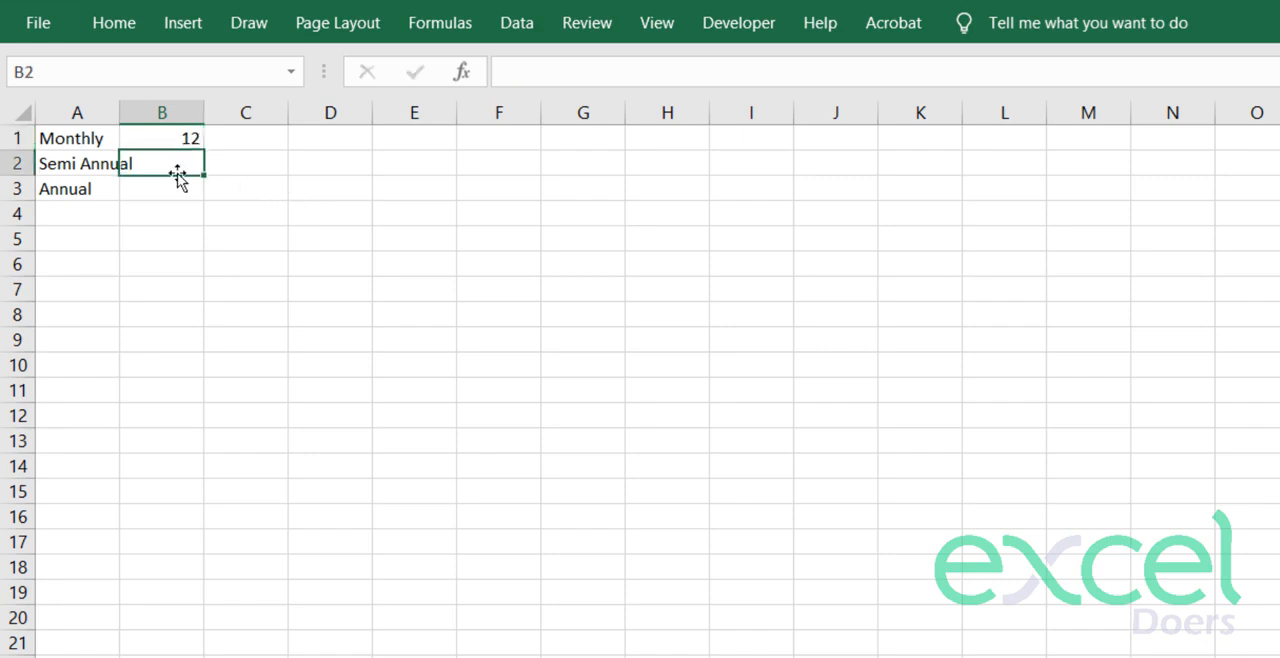
{"action": "type", "text": "2"}
{"action": "key", "text": "Return"}
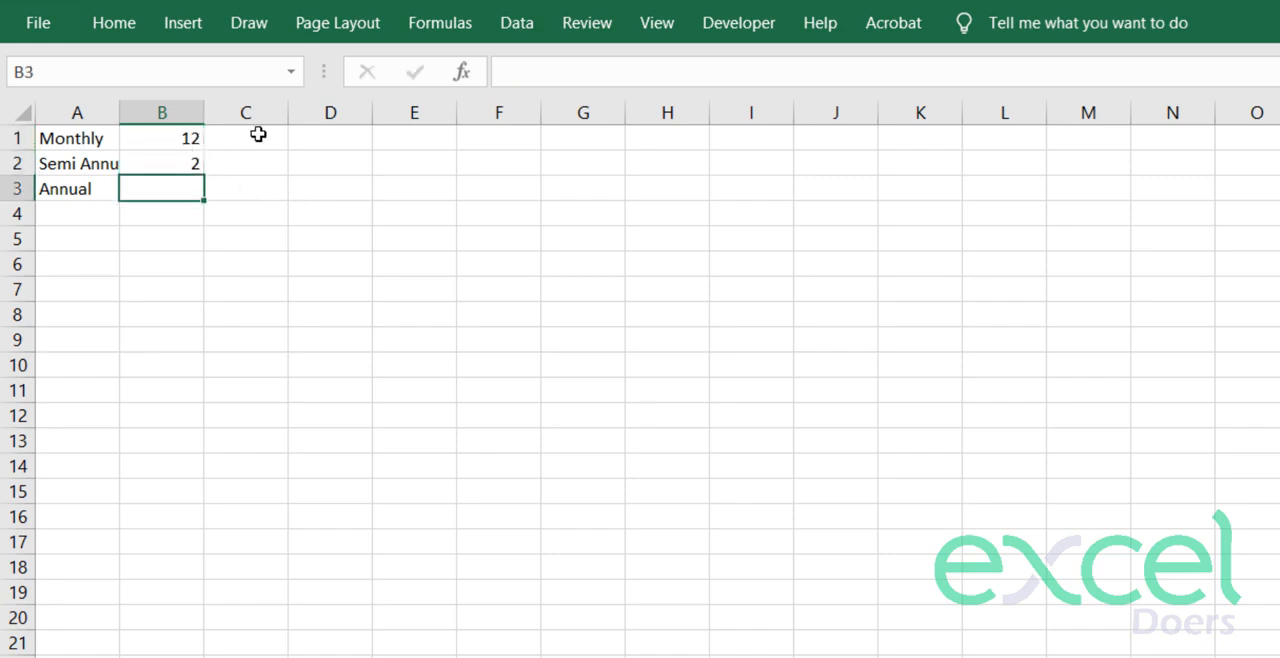
{"action": "type", "text": "1"}
{"action": "key", "text": "Return"}
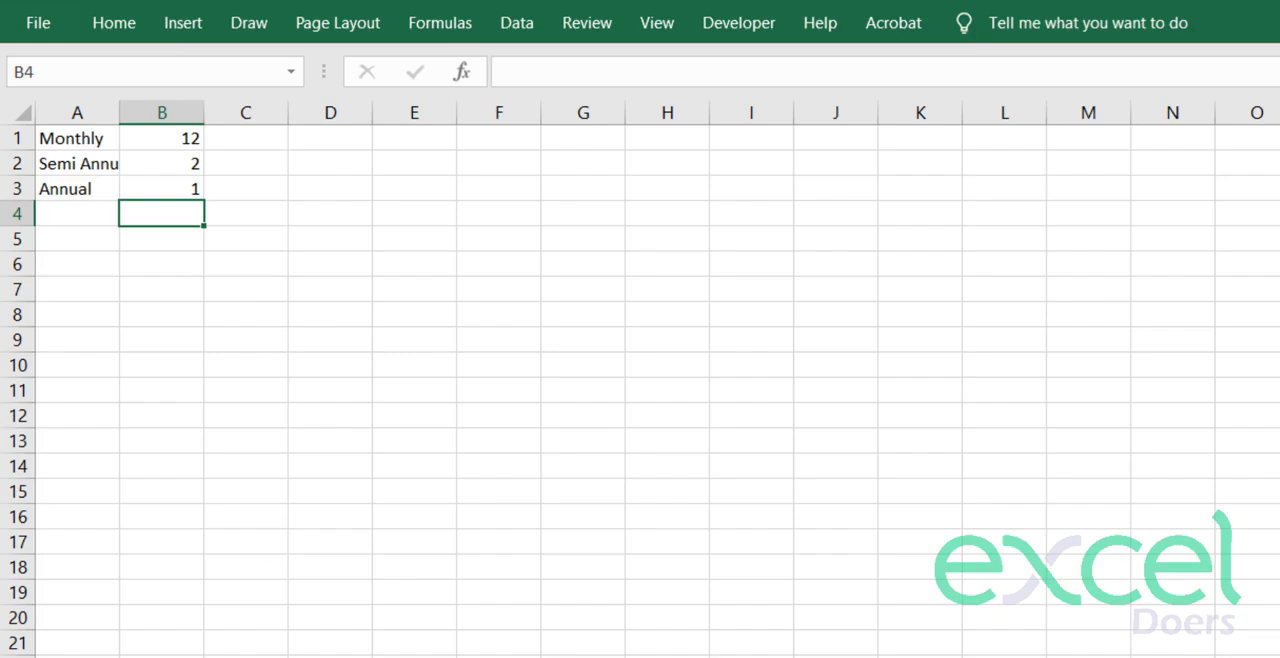
- In K6 of the Amortization Table sheet, look up the number of periods in a year with =VLOOKUP(K5,Support!$A$1:$B$3,2,0)
{"action": "left_click", "coordinate": [128, 628]}
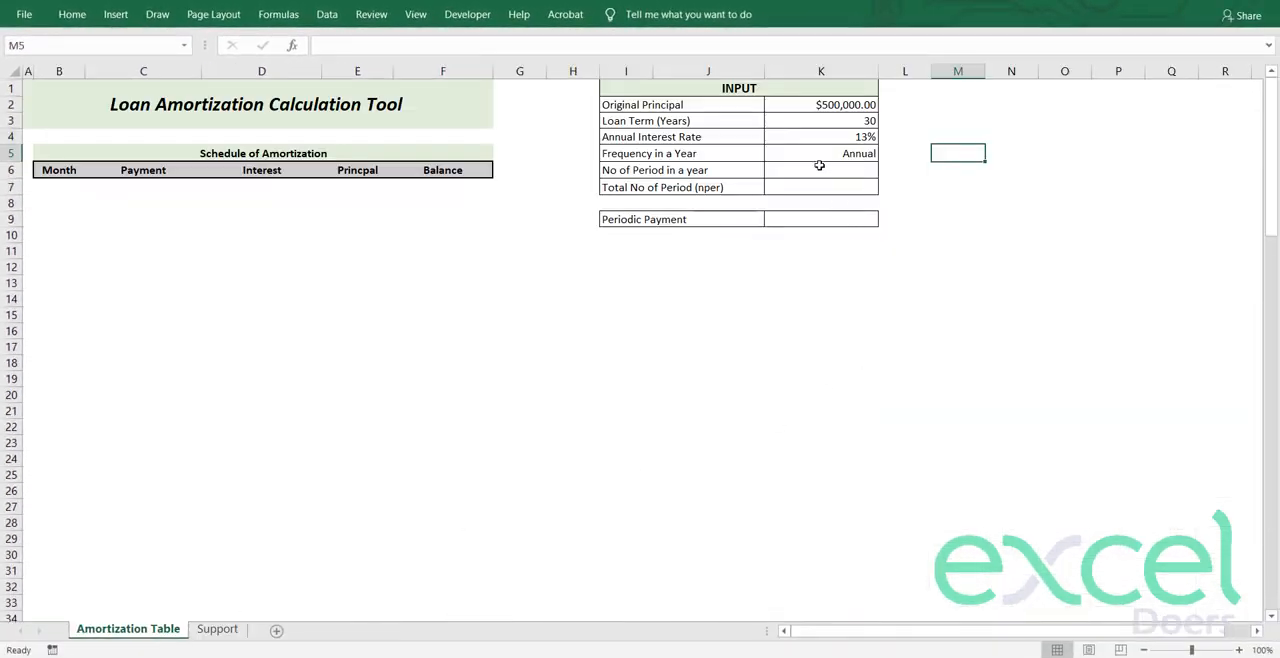
{"action": "left_click", "coordinate": [821, 170]}
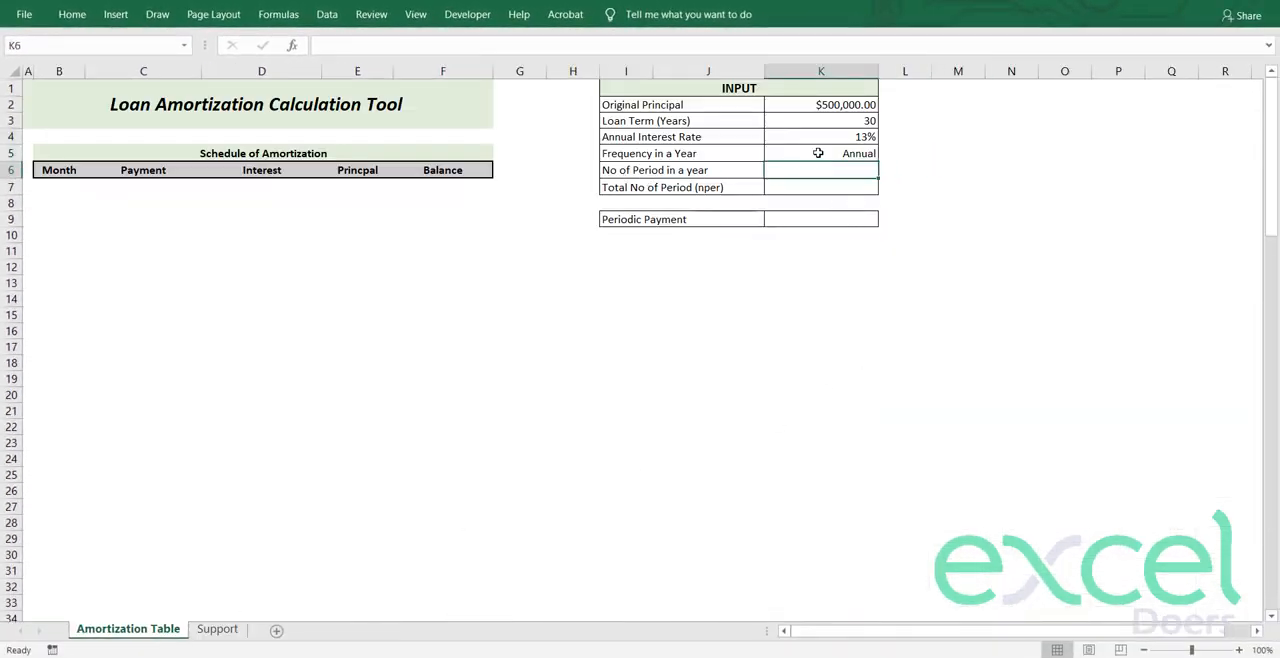
{"action": "type", "text": "=vlo"}
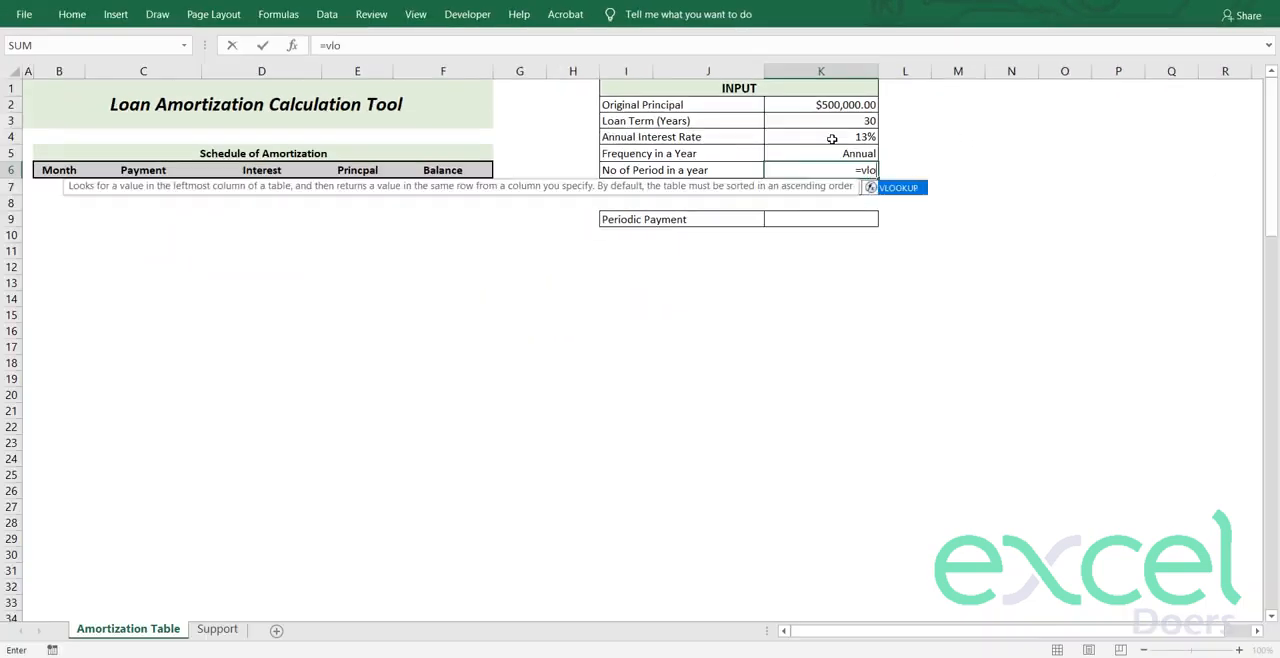
{"action": "key", "text": "Tab"}
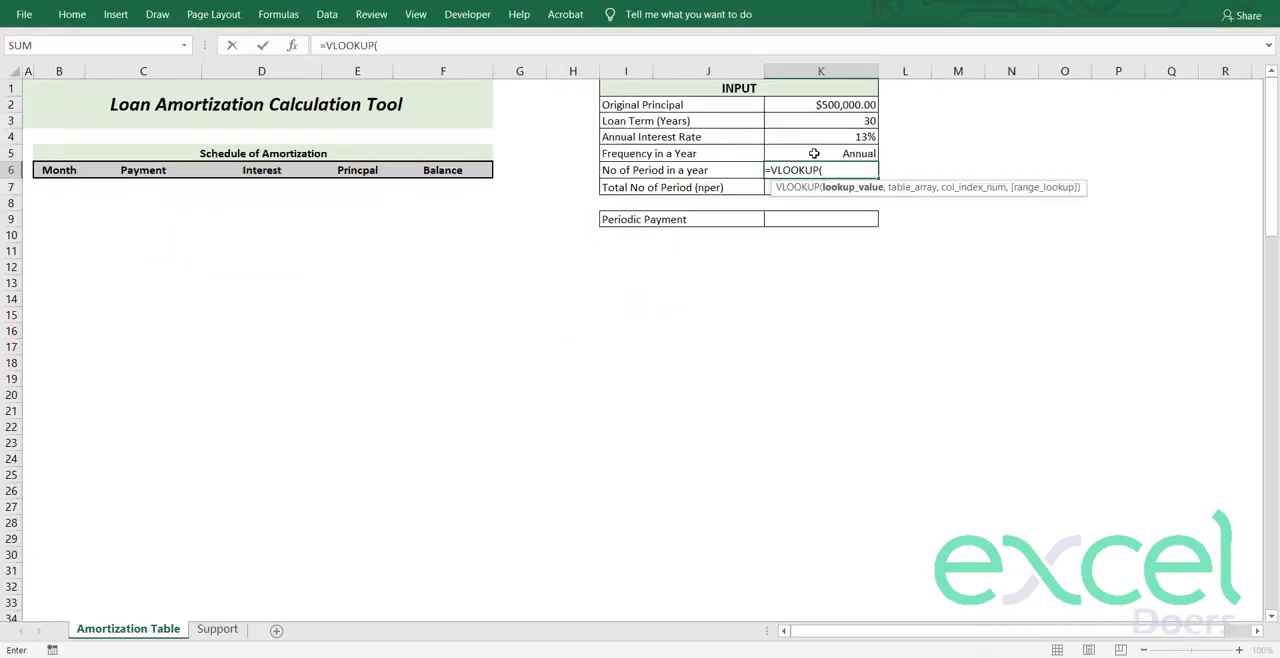
{"action": "left_click", "coordinate": [814, 153]}
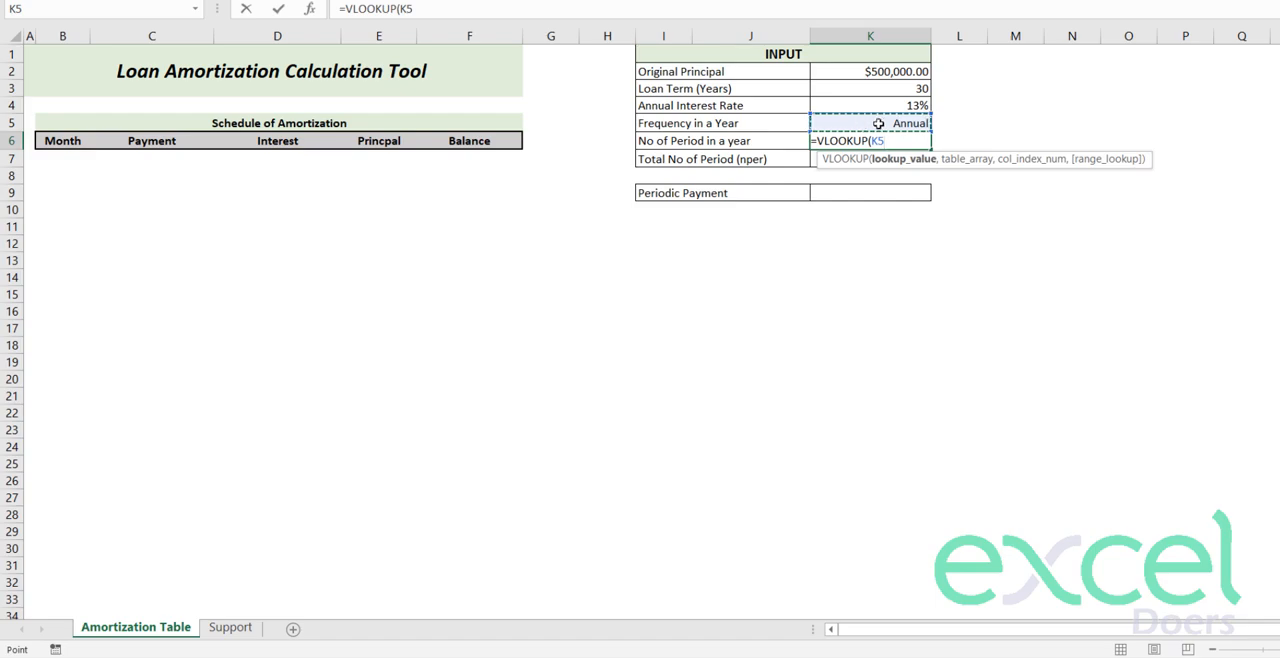
{"action": "type", "text": ","}
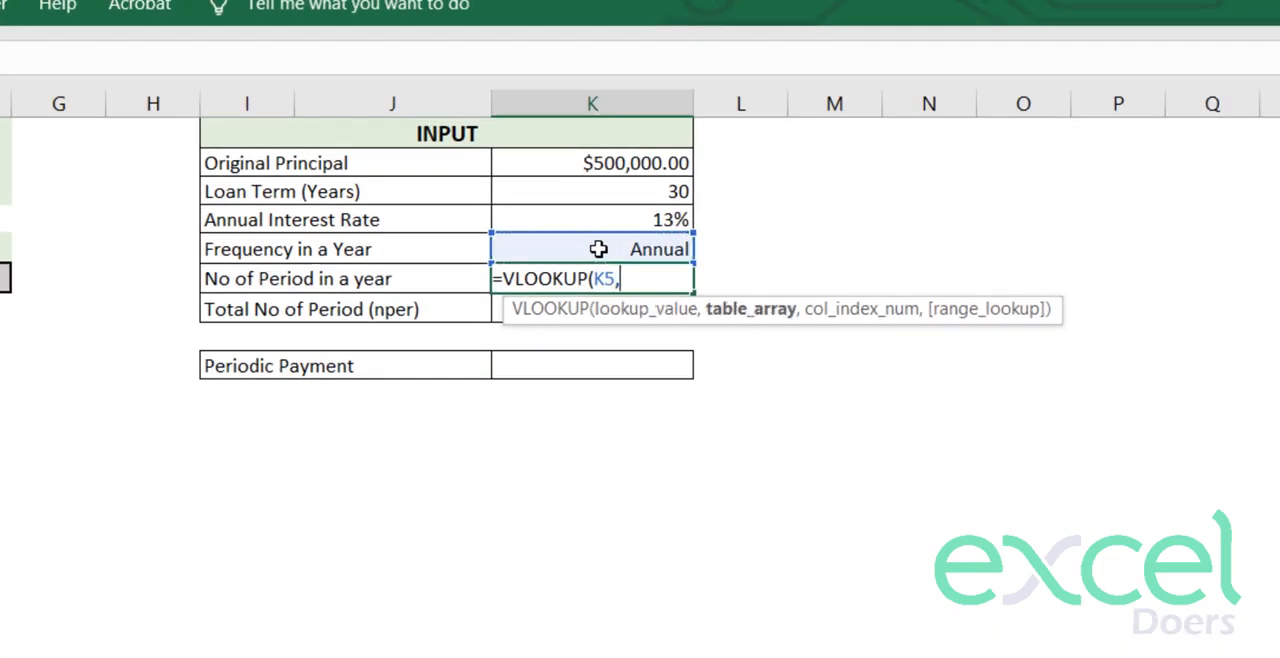
{"action": "left_click", "coordinate": [218, 628]}
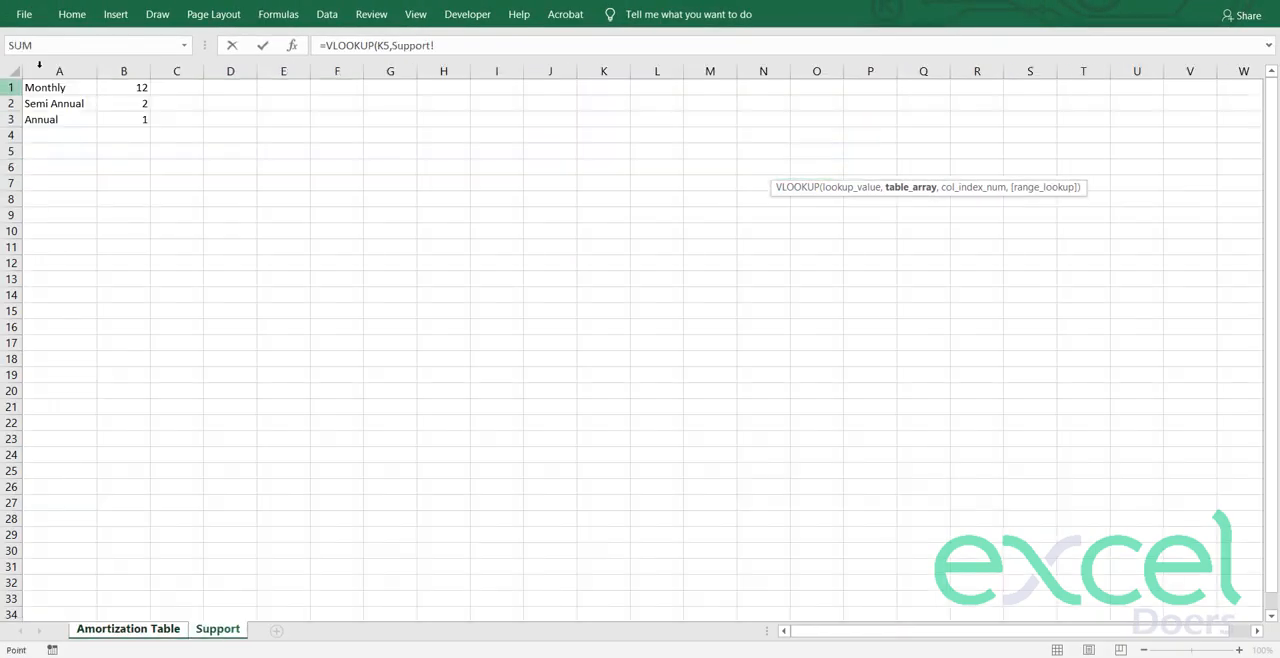
{"action": "left_click_drag", "start_coordinate": [60, 88], "coordinate": [122, 119]}
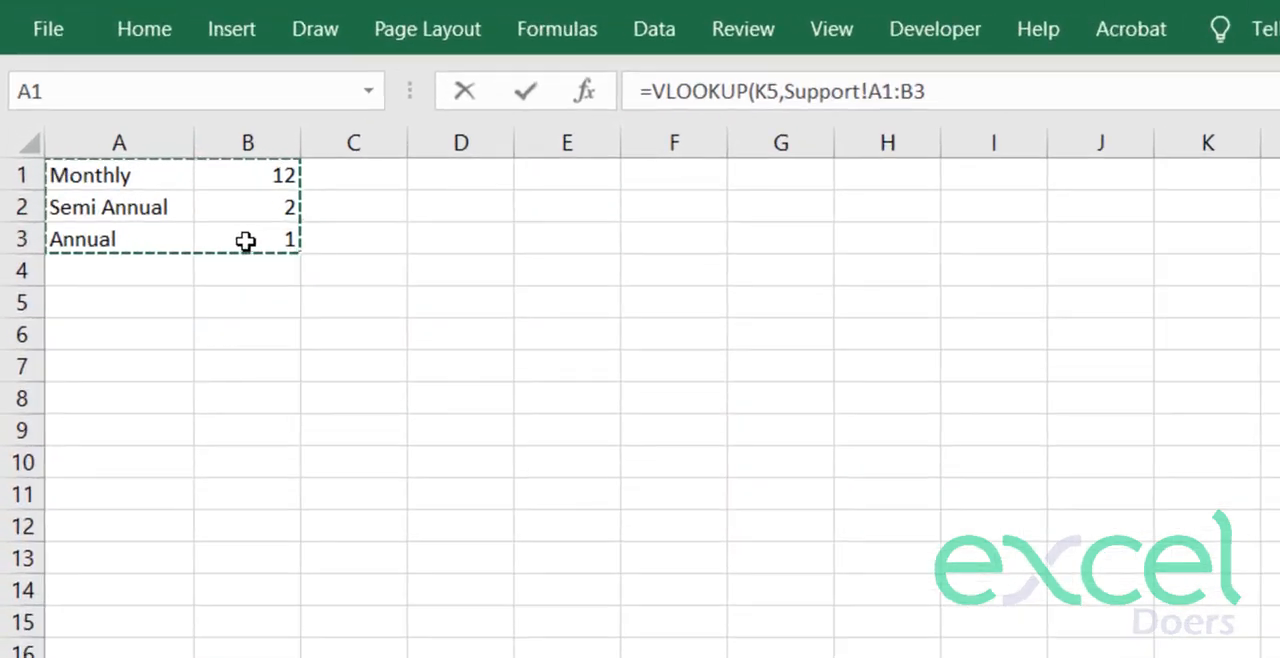
{"action": "key", "text": "F4"}
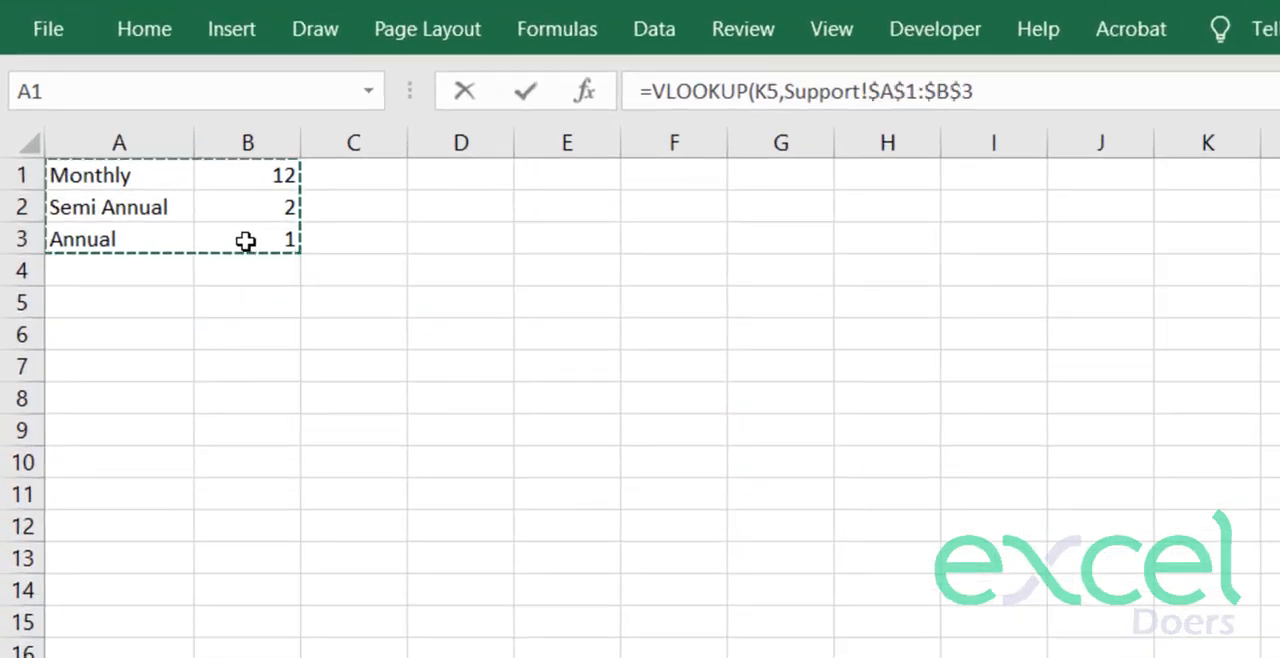
{"action": "type", "text": ","}
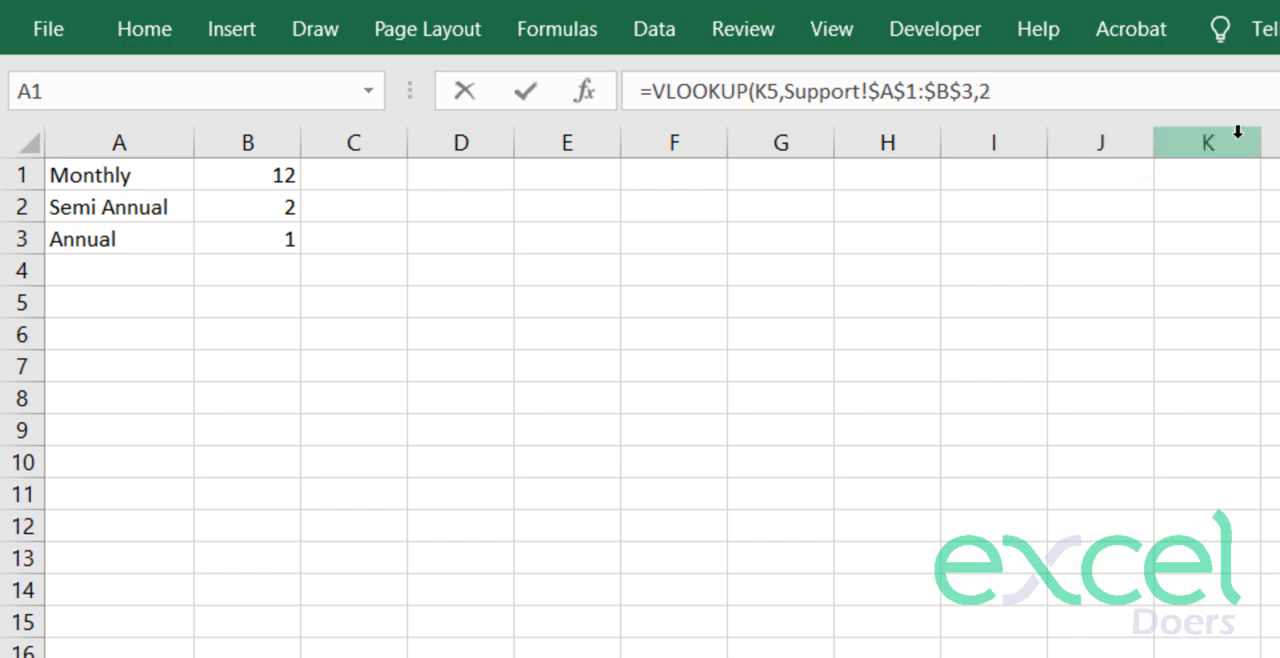
{"action": "type", "text": "2,0)"}
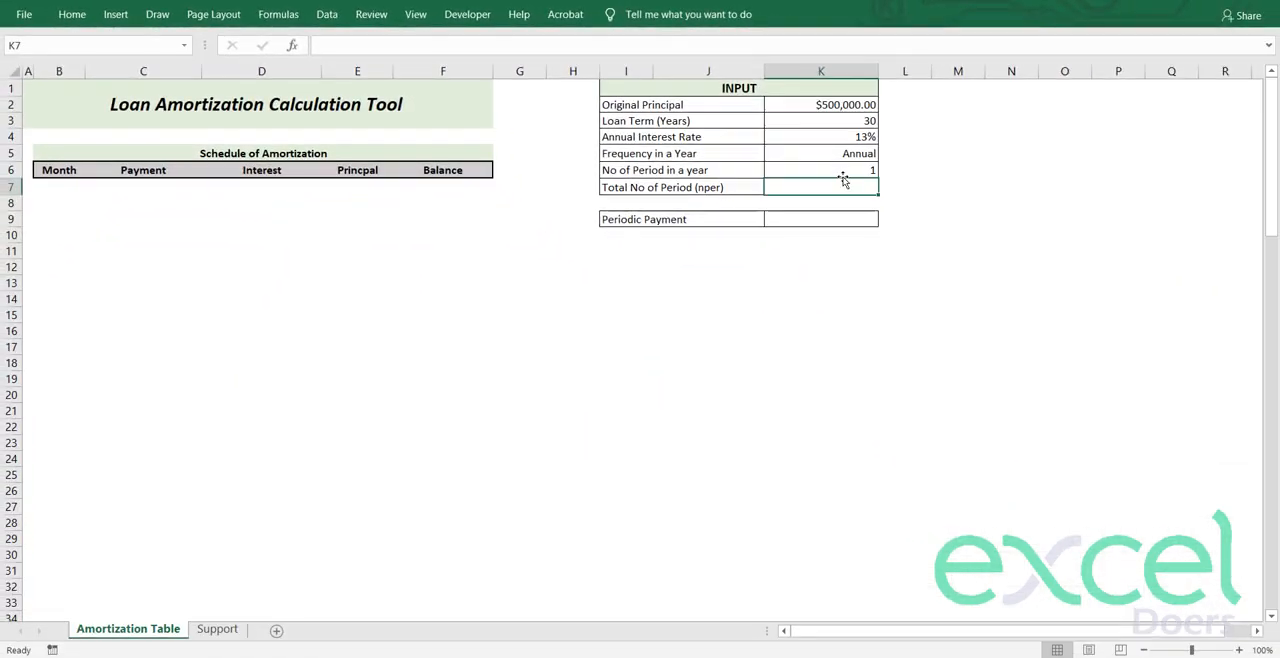
- Test the K6 lookup by switching the K5 frequency to Semi Annual and then to Monthly
{"action": "left_click", "coordinate": [855, 170]}
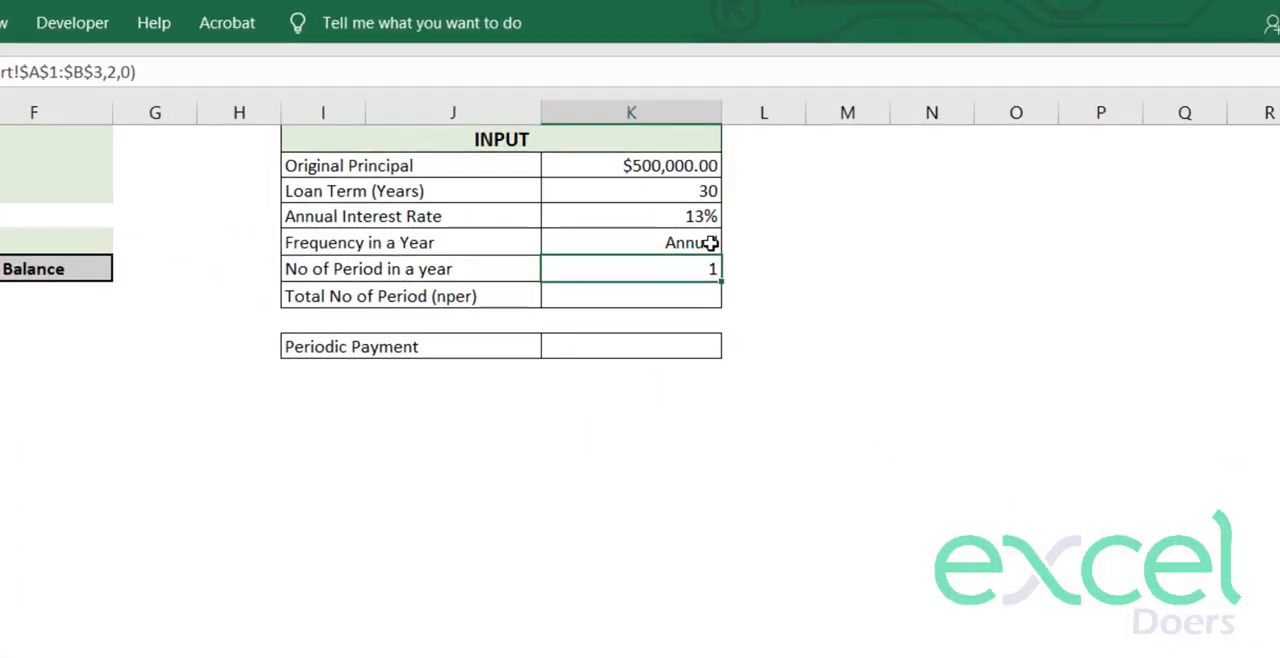
{"action": "left_click", "coordinate": [710, 243]}
{"action": "left_click", "coordinate": [733, 243]}
{"action": "left_click", "coordinate": [686, 282]}
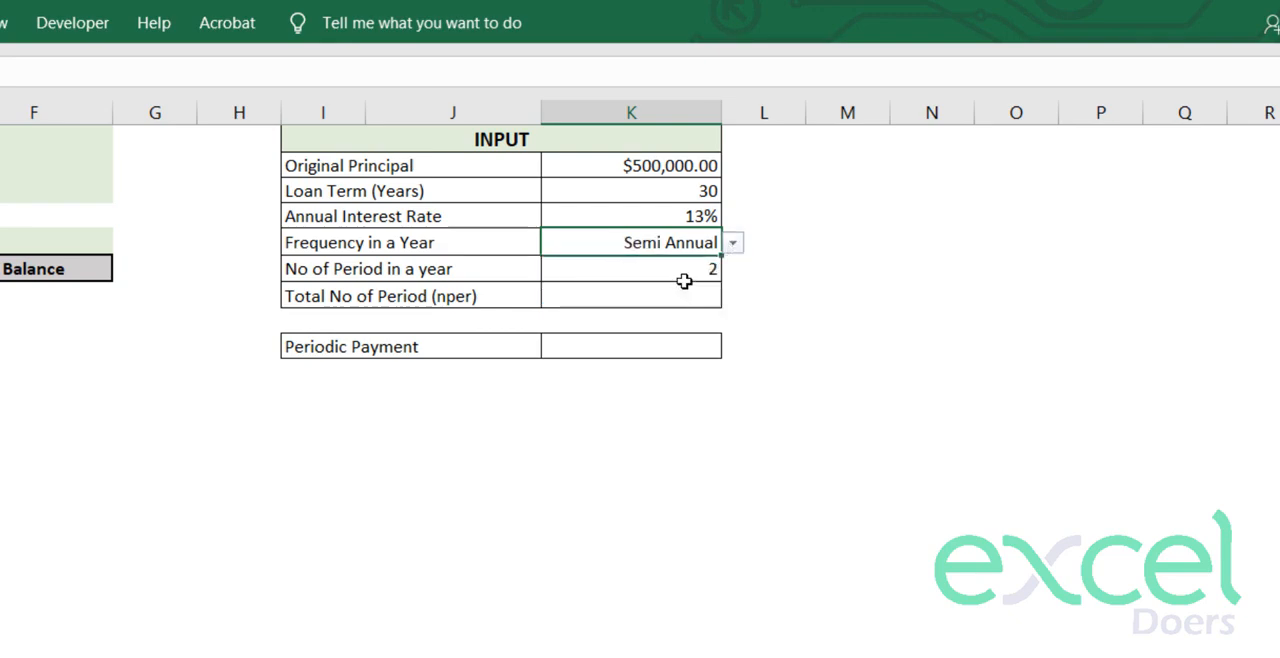
{"action": "left_click", "coordinate": [670, 266]}
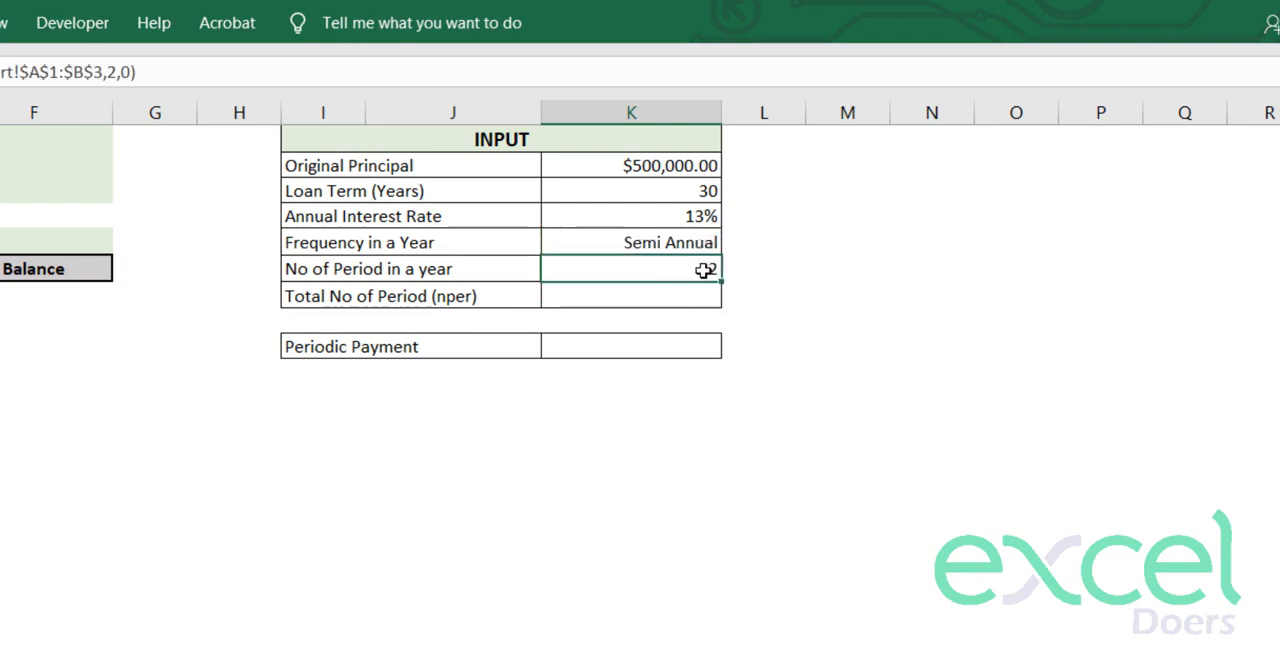
{"action": "left_click", "coordinate": [690, 242]}
{"action": "left_click", "coordinate": [732, 242]}
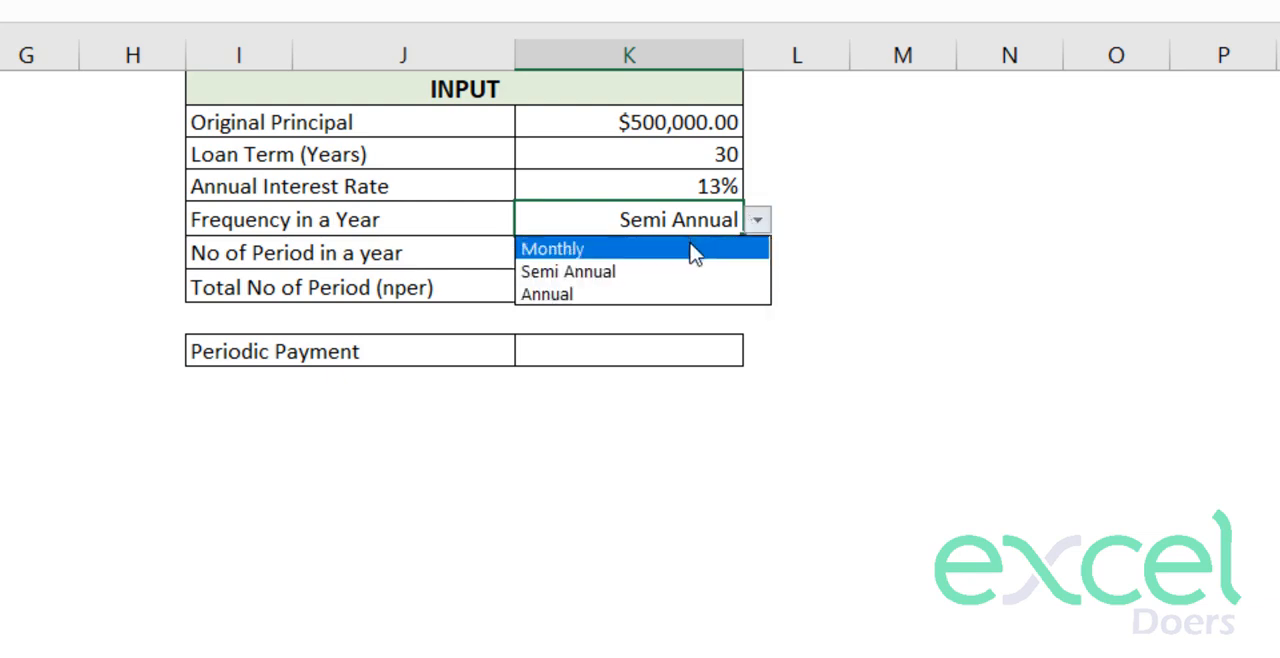
{"action": "left_click", "coordinate": [695, 250]}
{"action": "left_click", "coordinate": [688, 250]}
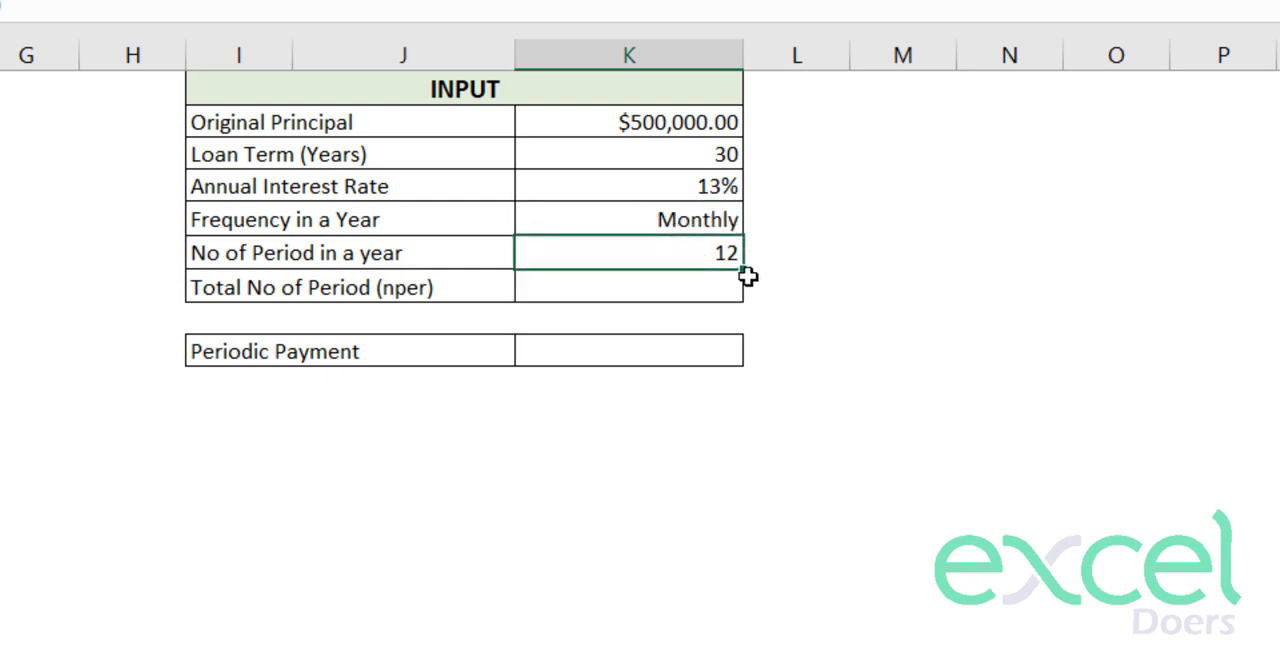
- Test the K6 lookup with the Annual frequency, and set K5 back to Semi Annual
{"action": "left_click", "coordinate": [710, 222]}
{"action": "left_click", "coordinate": [760, 224]}
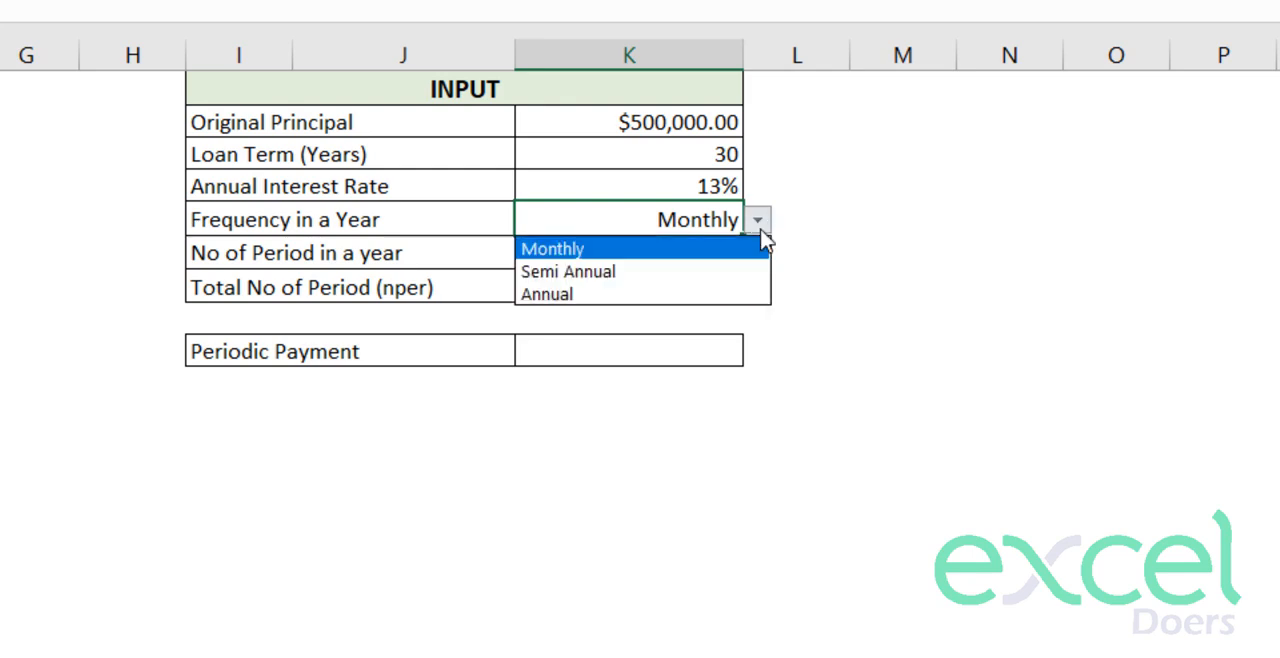
{"action": "left_click", "coordinate": [682, 294]}
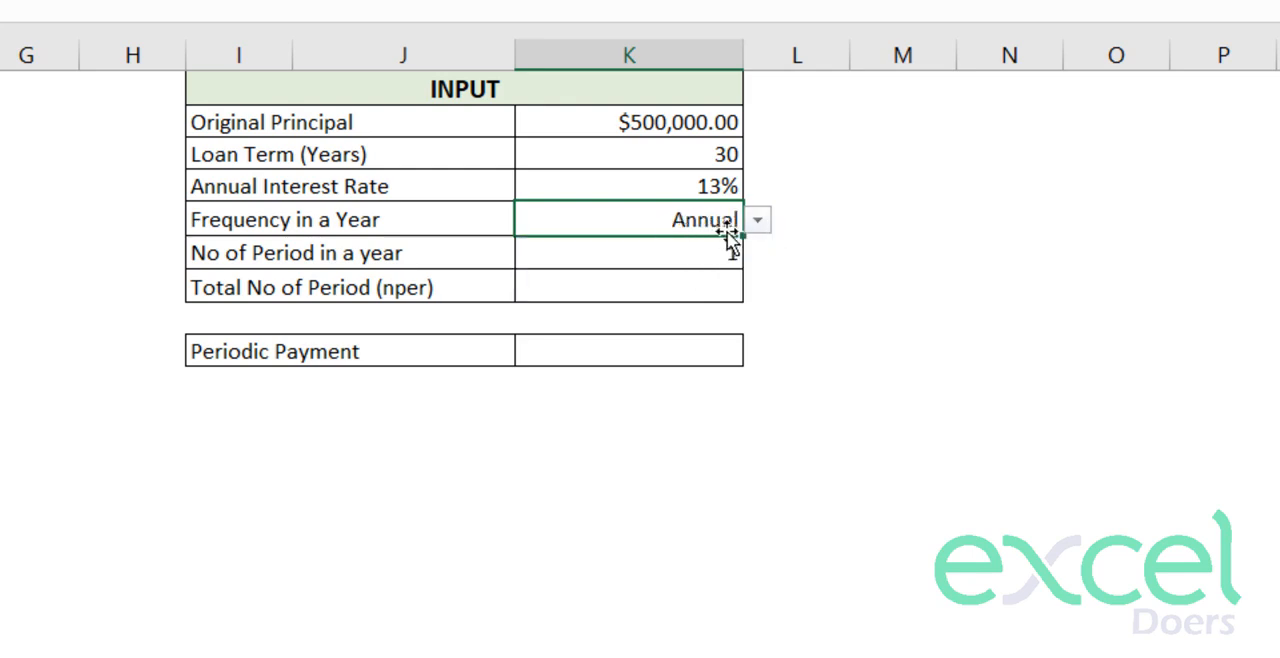
{"action": "left_click", "coordinate": [759, 221]}
{"action": "left_click", "coordinate": [722, 272]}
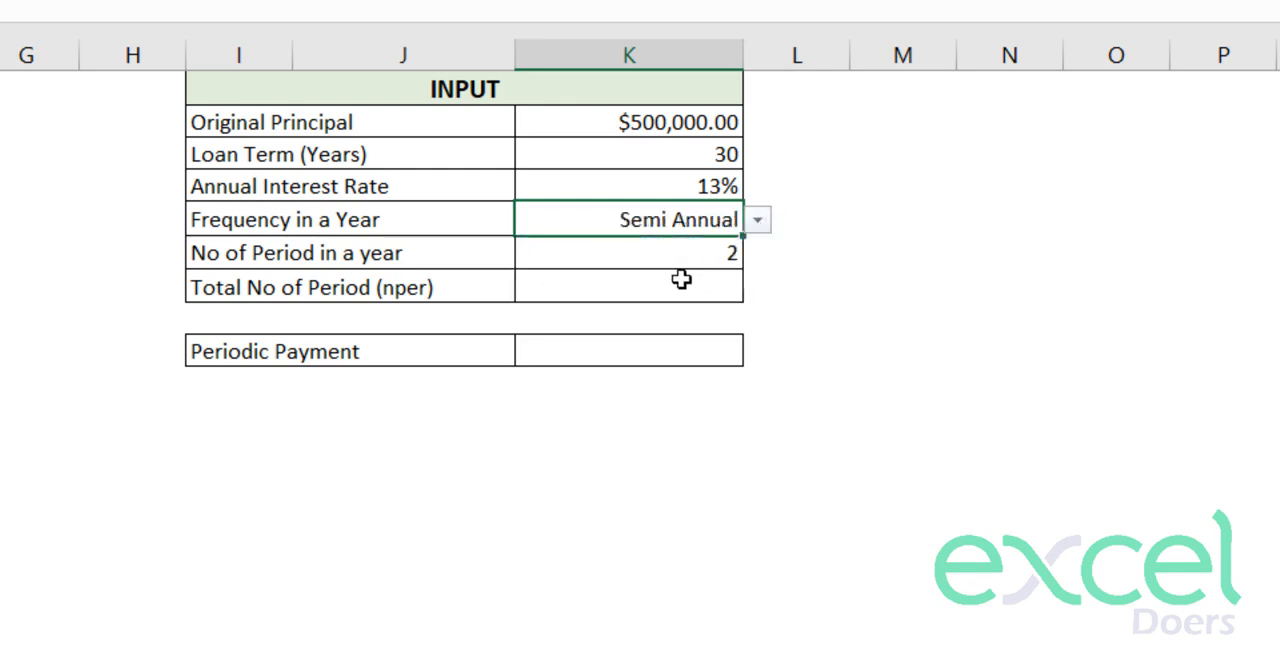
- Calculate the Total No of Period (nper) in K7 as loan term times periods per year with =K3*K6
{"action": "left_click", "coordinate": [594, 290]}
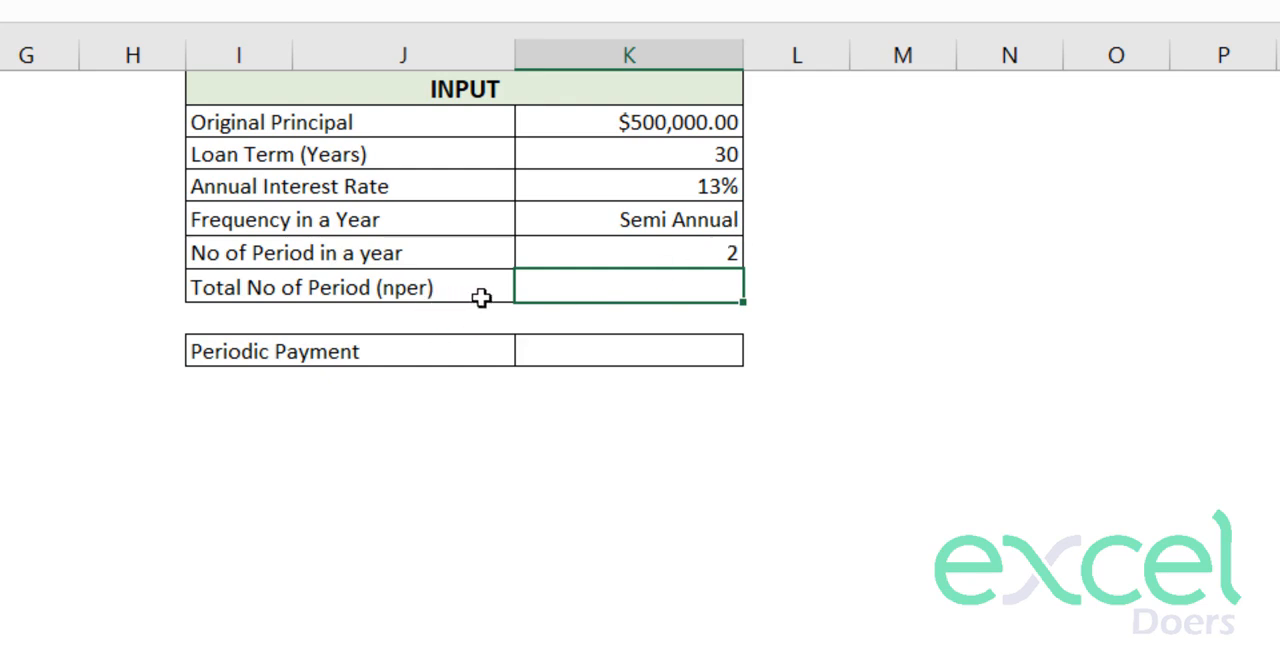
{"action": "left_click", "coordinate": [666, 157]}
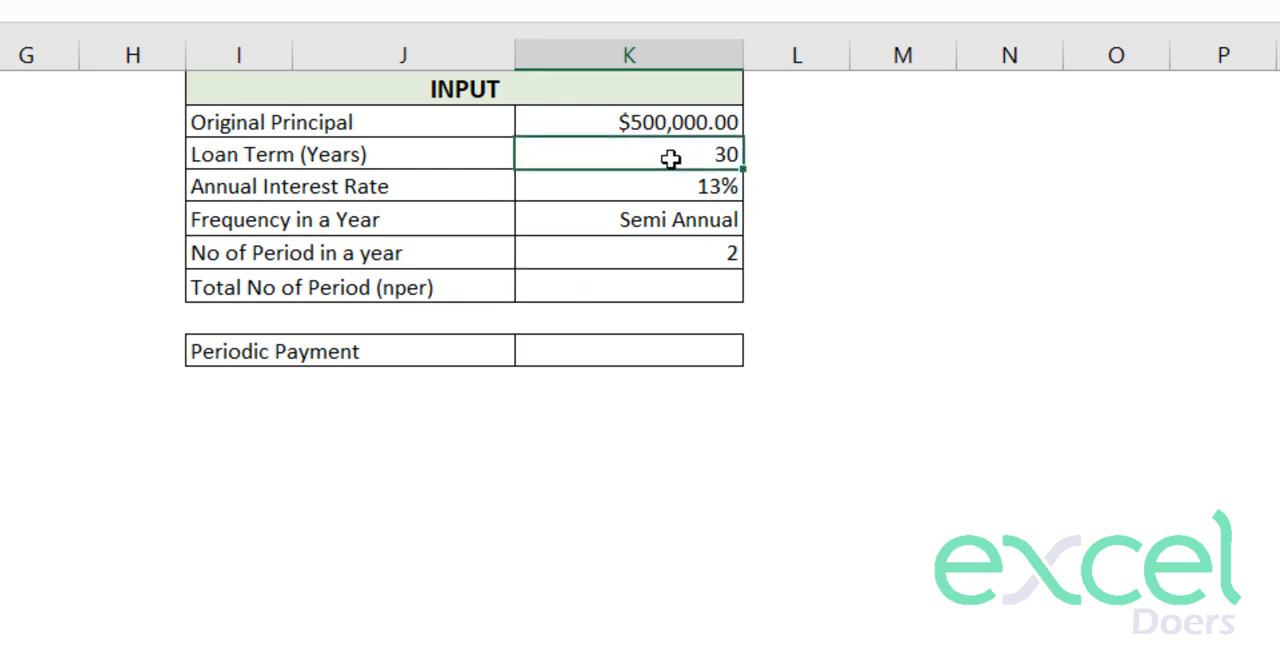
{"action": "left_click", "coordinate": [620, 286]}
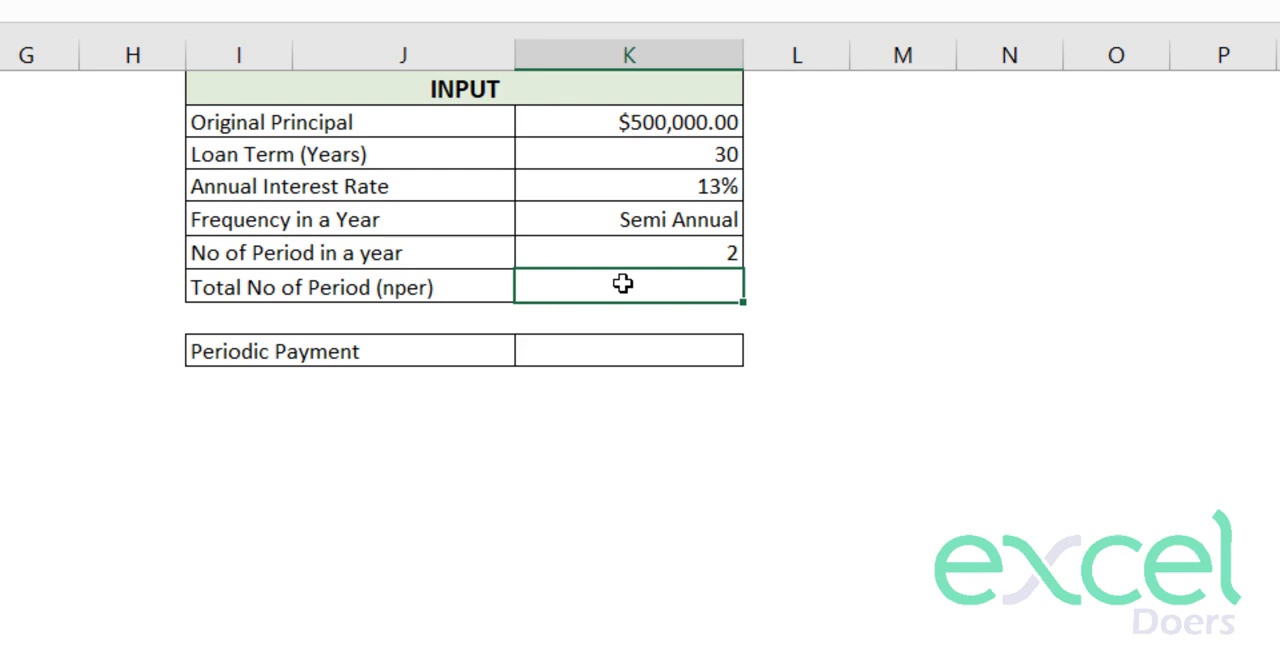
{"action": "type", "text": "="}
{"action": "left_click", "coordinate": [676, 156]}
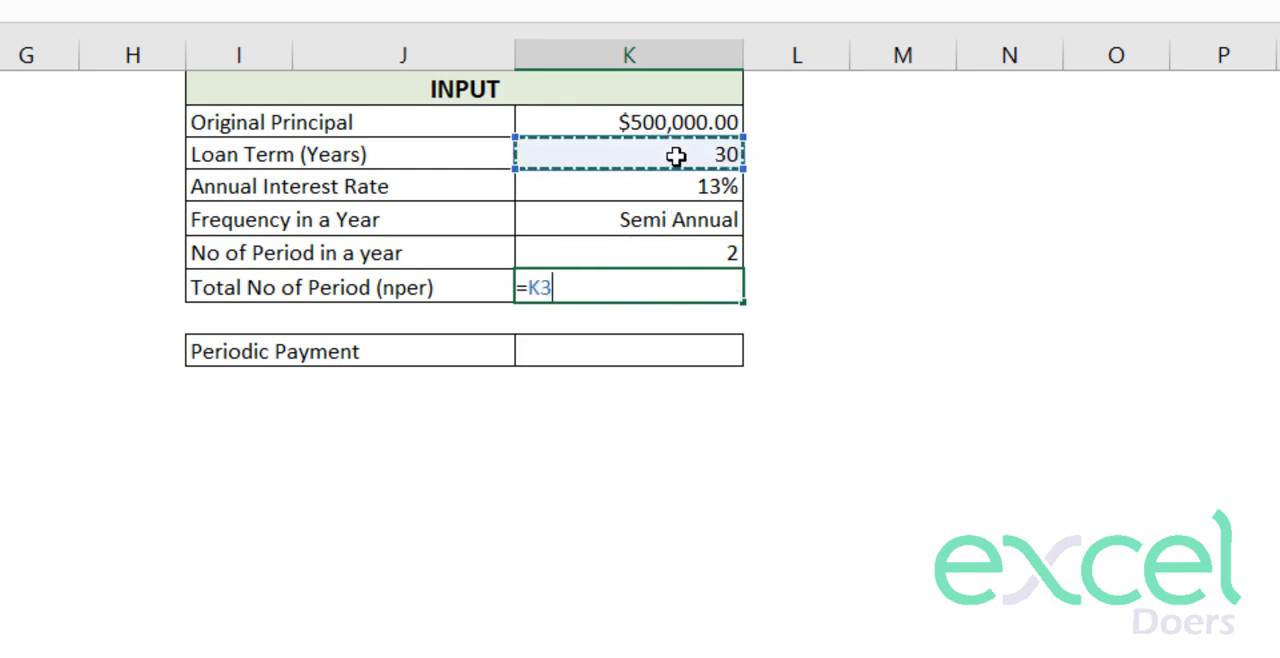
{"action": "type", "text": "*"}
{"action": "left_click", "coordinate": [676, 253]}
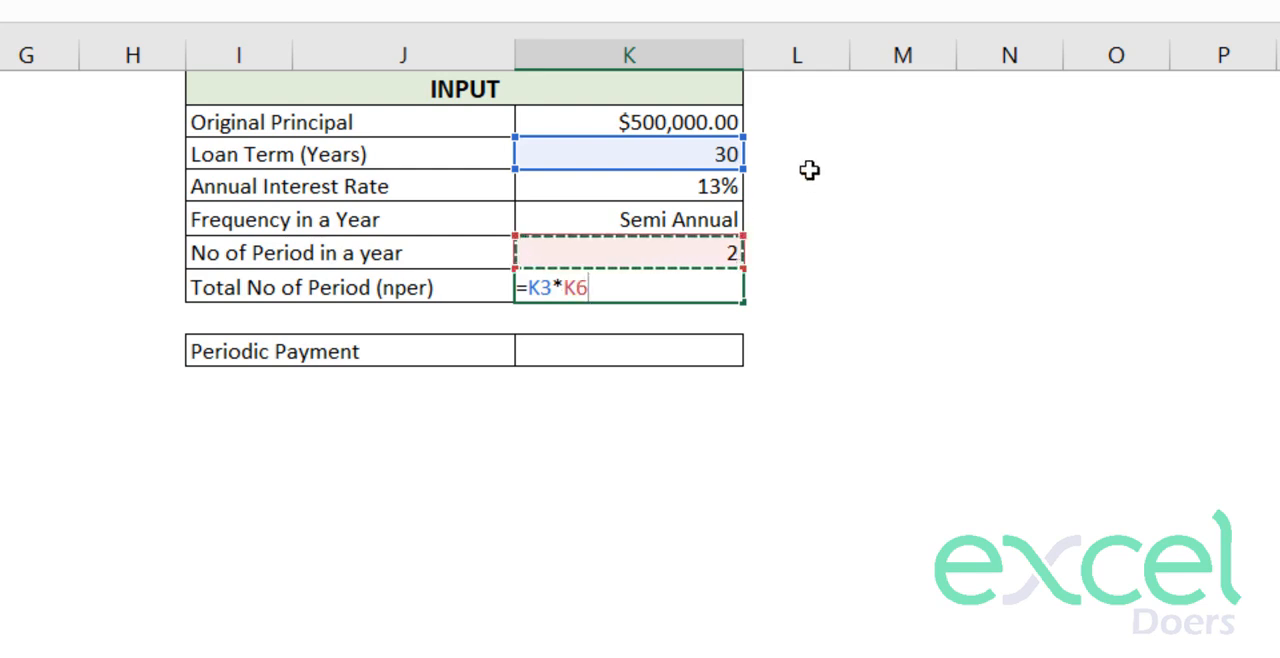
{"action": "key", "text": "Return"}
{"action": "left_click", "coordinate": [711, 287]}
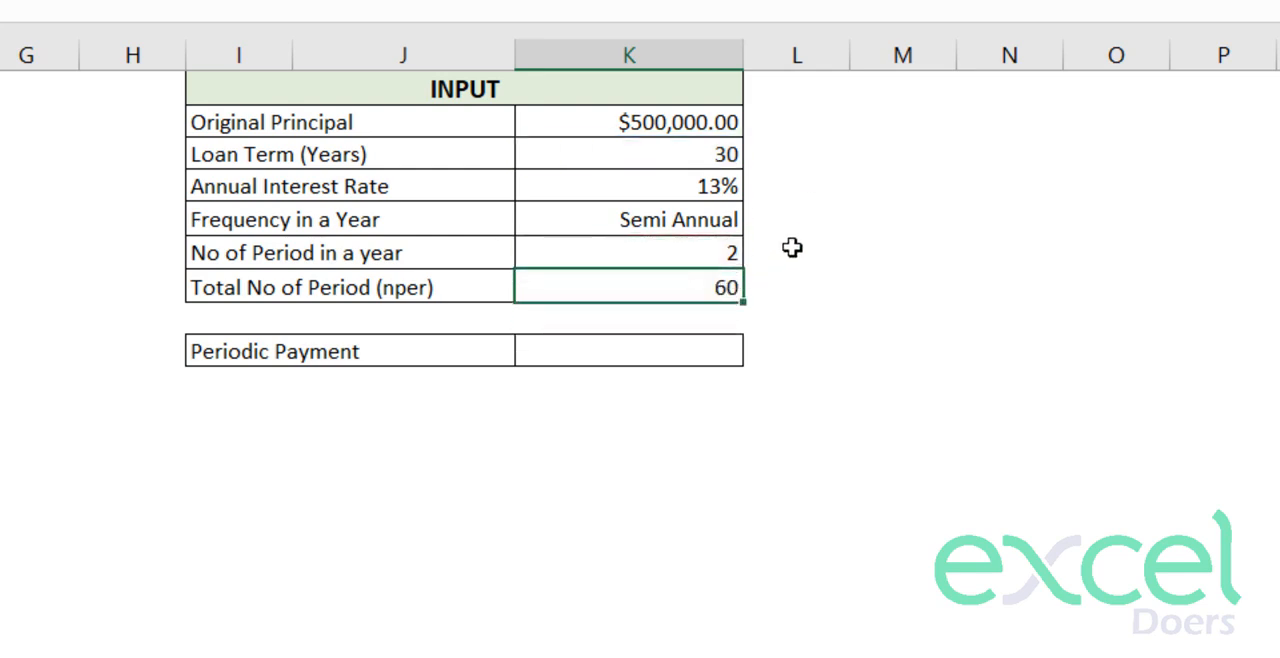
- Test the total number of periods with the Monthly frequency, and leave K5 set to Annual
{"action": "left_click", "coordinate": [715, 220]}
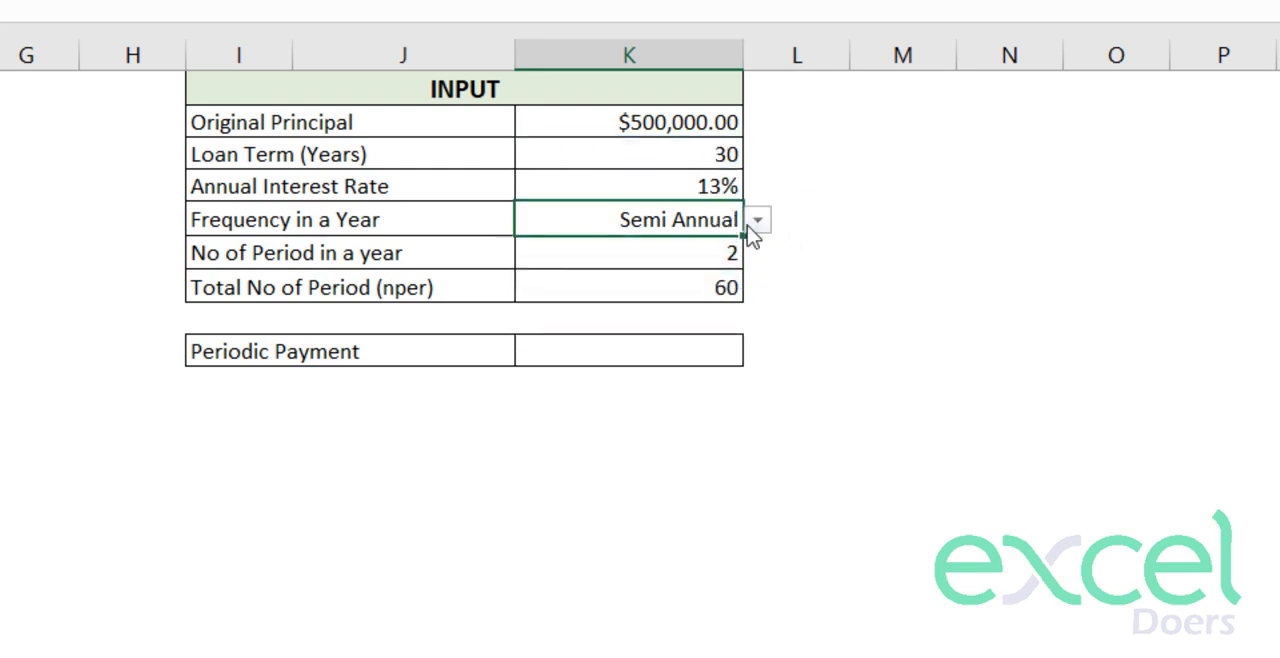
{"action": "left_click", "coordinate": [757, 221]}
{"action": "left_click", "coordinate": [724, 250]}
{"action": "left_click", "coordinate": [691, 288]}
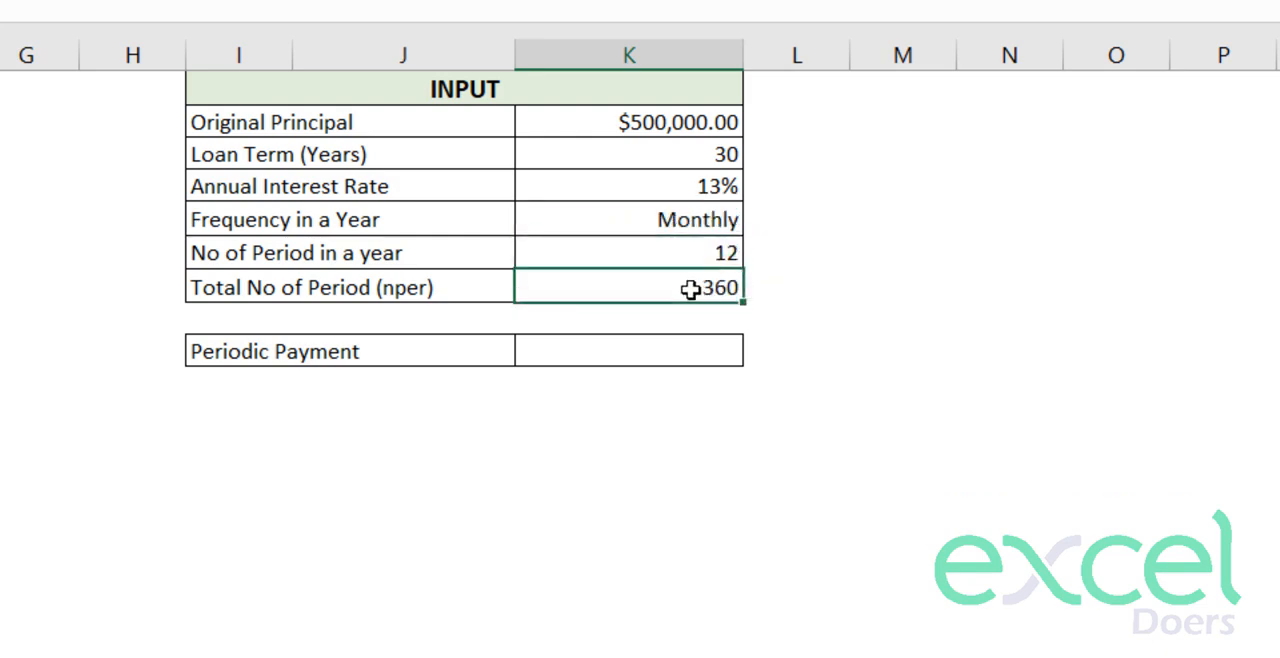
{"action": "left_click", "coordinate": [726, 222]}
{"action": "left_click", "coordinate": [757, 222]}
{"action": "left_click", "coordinate": [663, 292]}
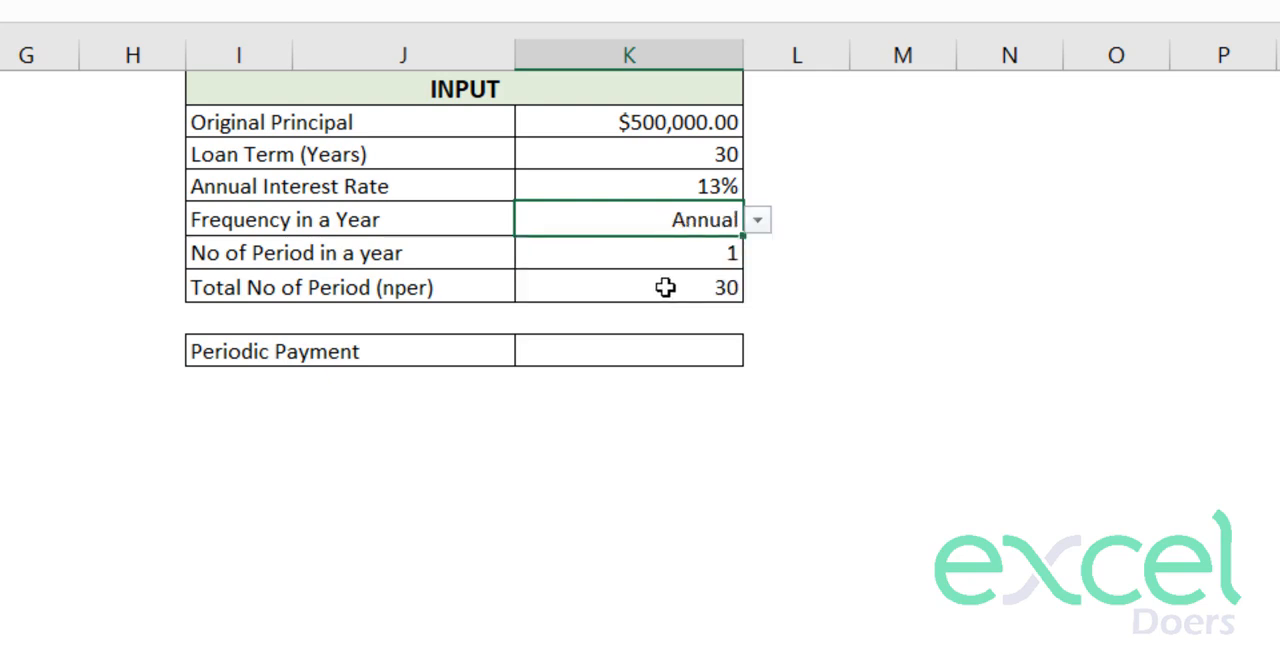
{"action": "left_click", "coordinate": [706, 286]}
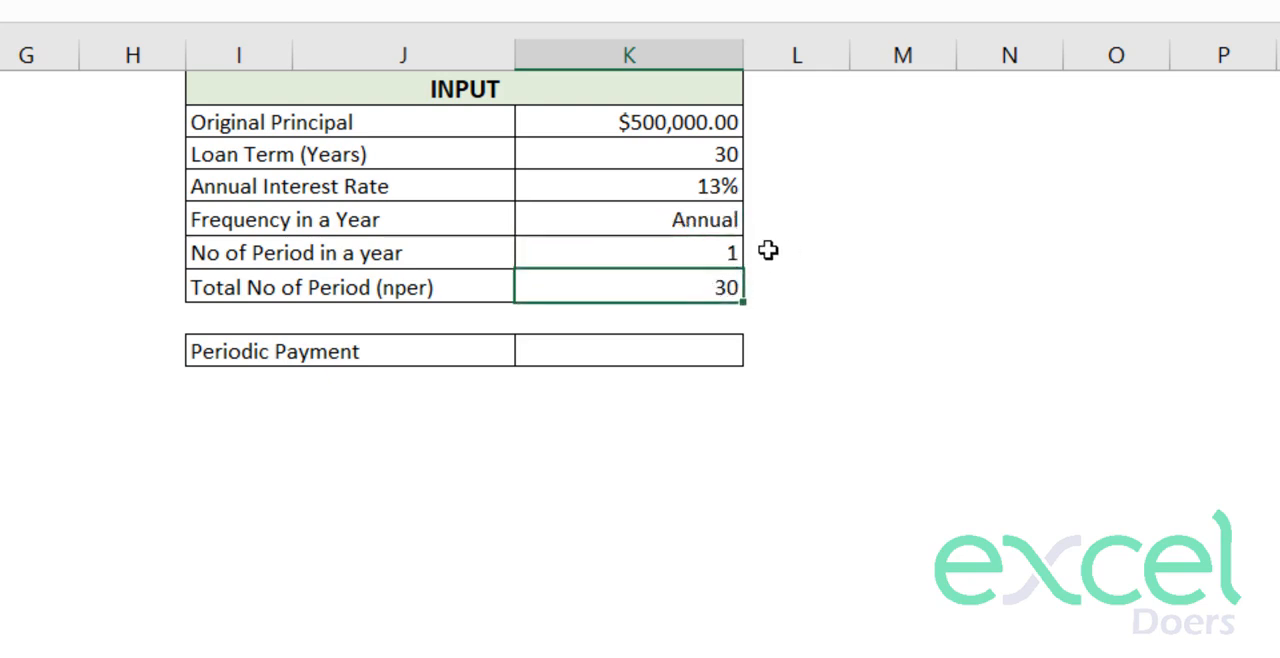
{"action": "left_click", "coordinate": [689, 152]}
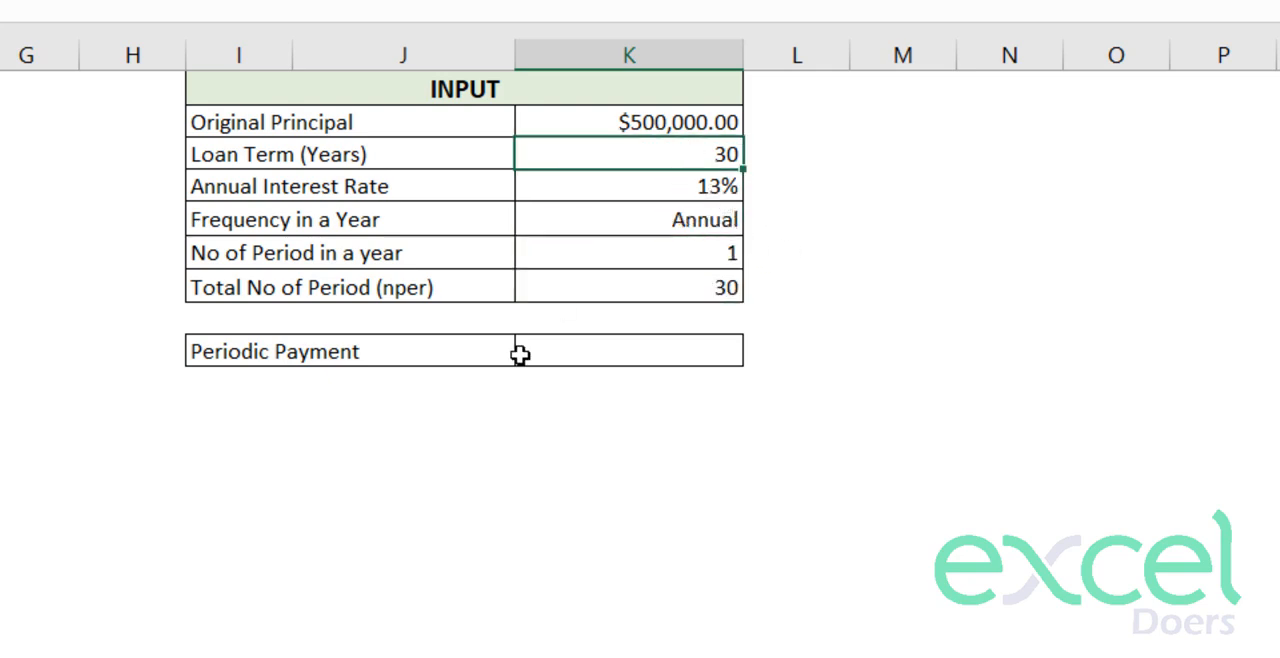
{"action": "left_click", "coordinate": [589, 349]}
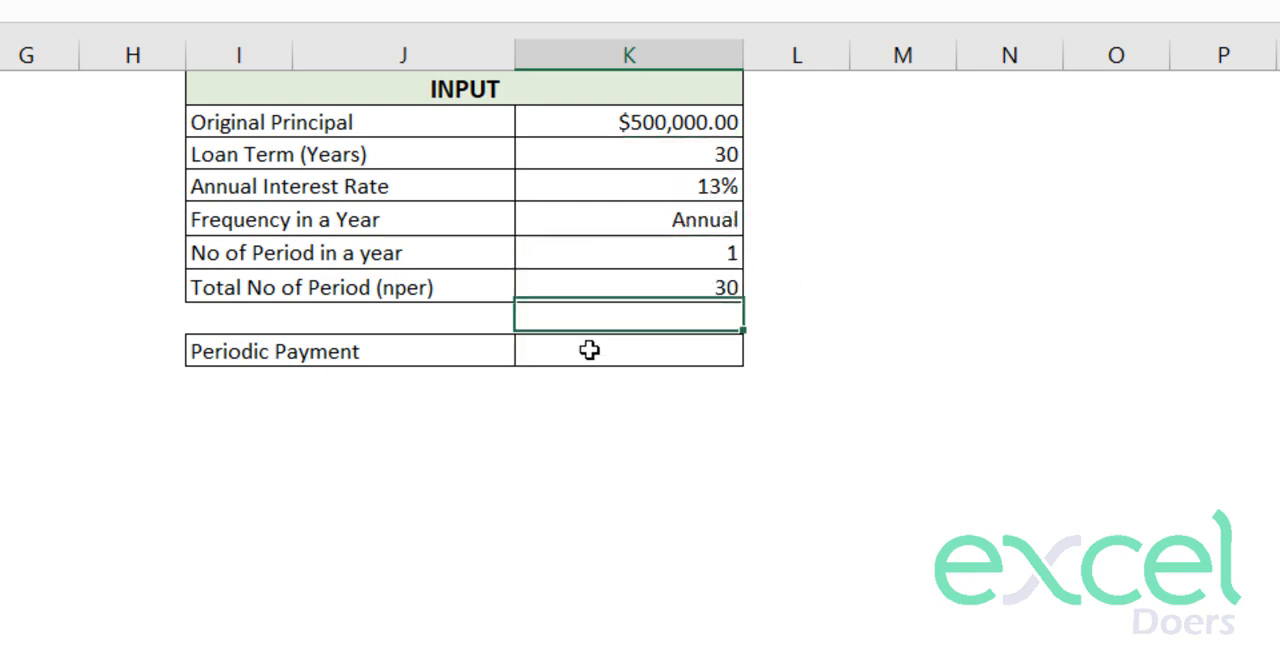
- Extend the Periodic Payment label in row 9 to read "Periodic Payment / Installment"
{"action": "left_click", "coordinate": [415, 354]}
{"action": "double_click", "coordinate": [442, 347]}
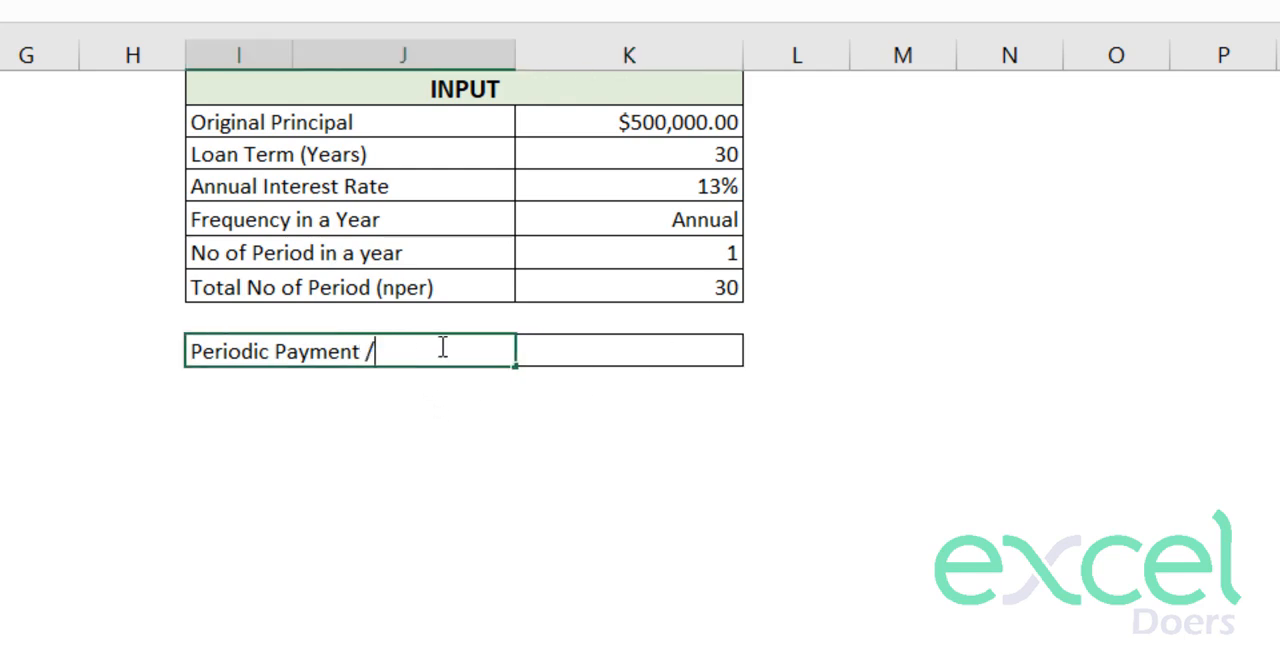
{"action": "type", "text": "/ Is"}
{"action": "key", "text": "BackSpace"}
{"action": "type", "text": "nstalmm"}
{"action": "key", "text": "BackSpace"}
{"action": "key", "text": "BackSpace"}
{"action": "type", "text": "lment"}
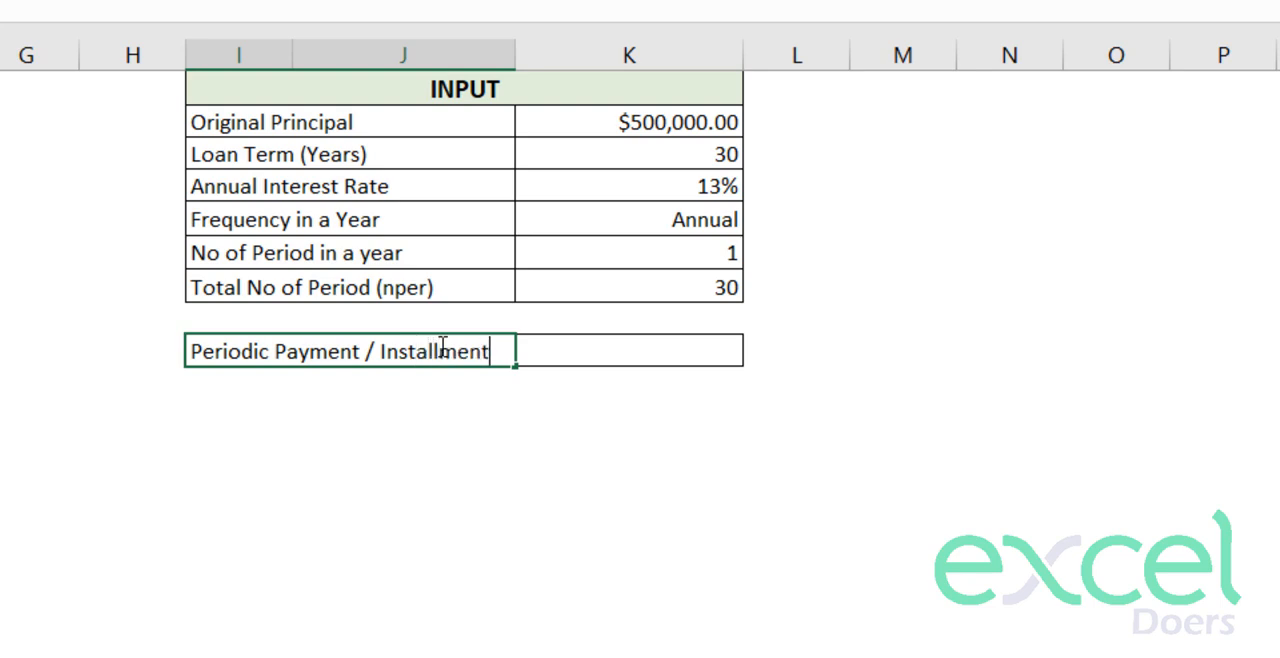
{"action": "key", "text": "Return"}
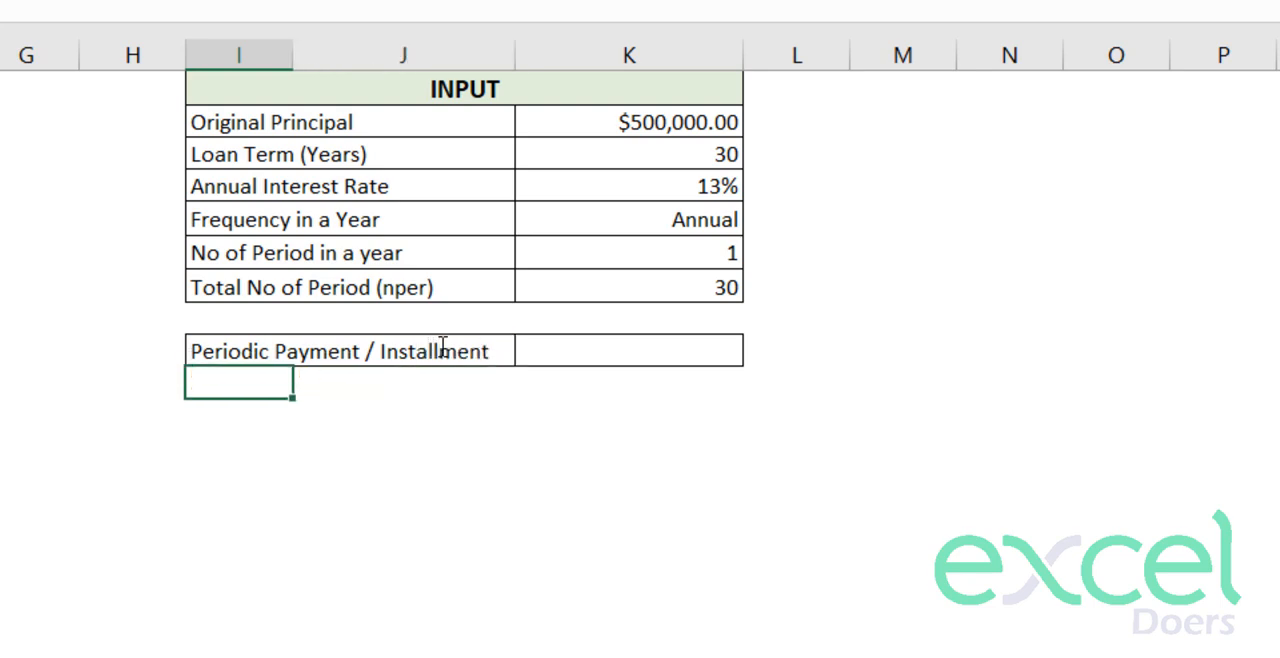
- Start a PMT formula in K9 whose rate is the annual interest rate divided by periods per year, $K$4/$K$6
{"action": "left_click", "coordinate": [600, 346]}
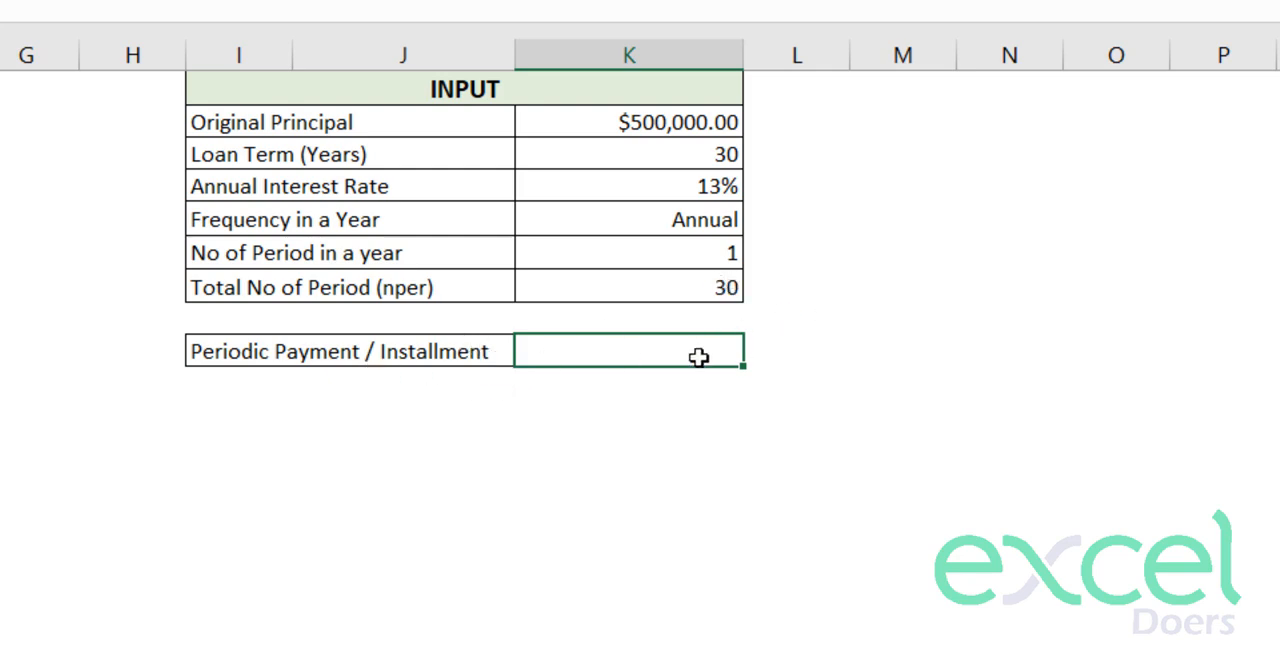
{"action": "type", "text": "="}
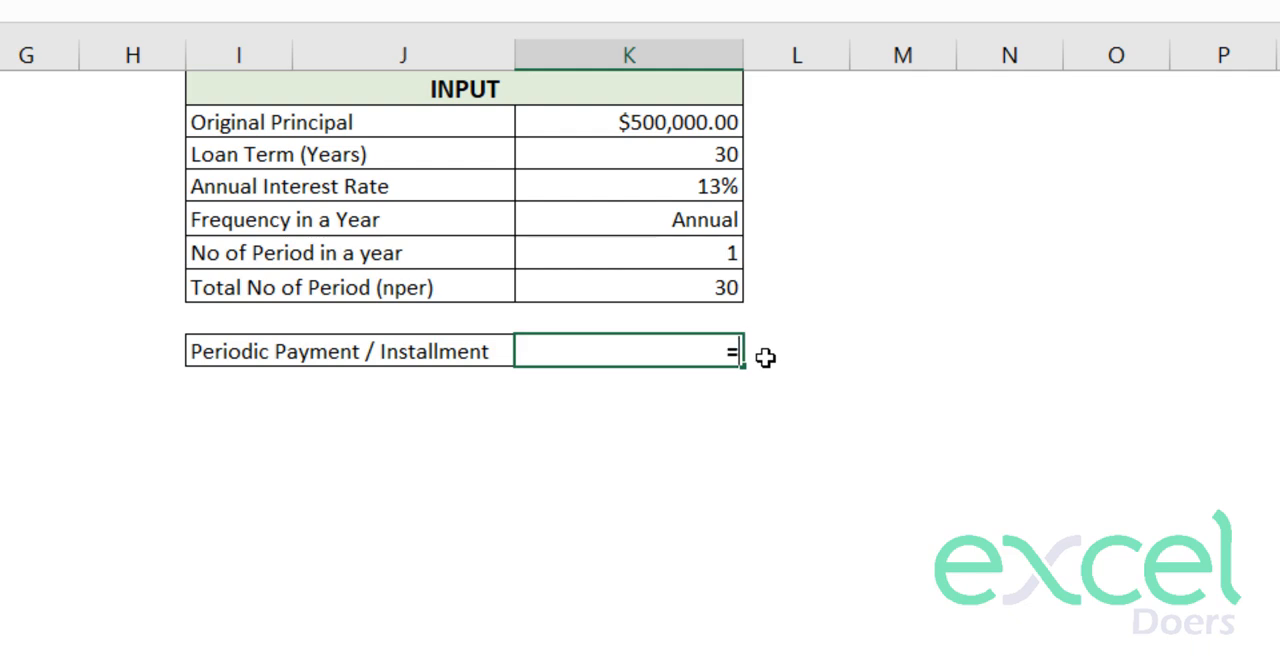
{"action": "type", "text": "pmt"}
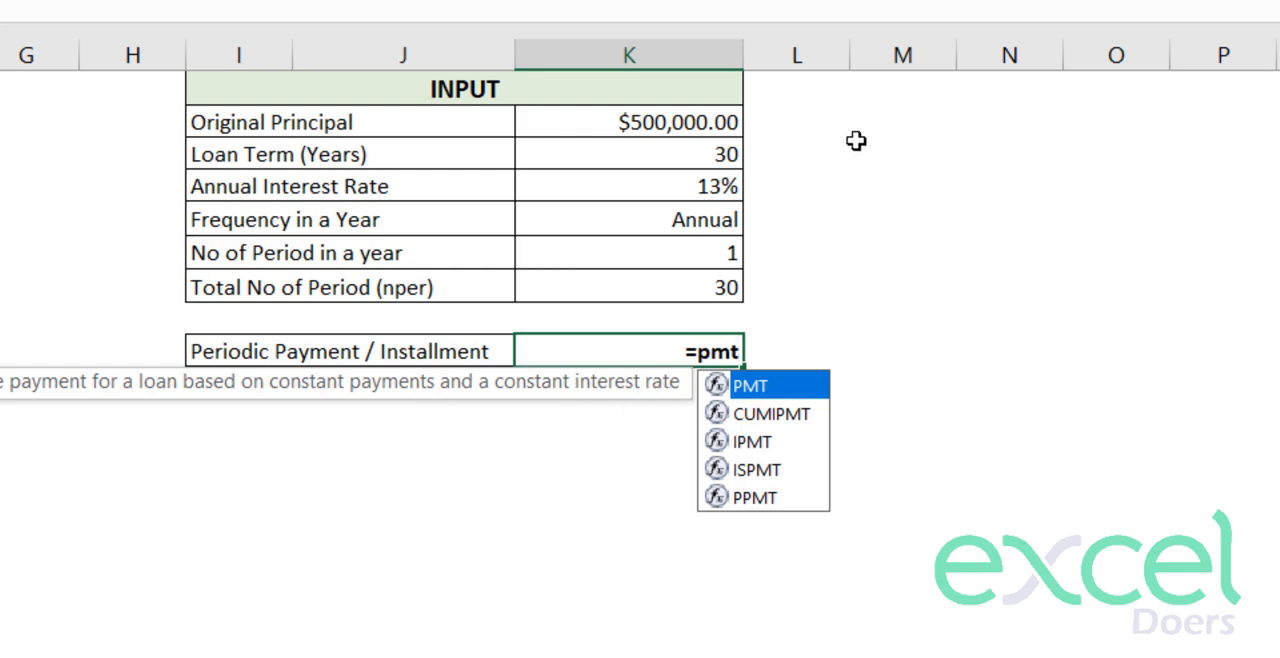
{"action": "type", "text": "("}
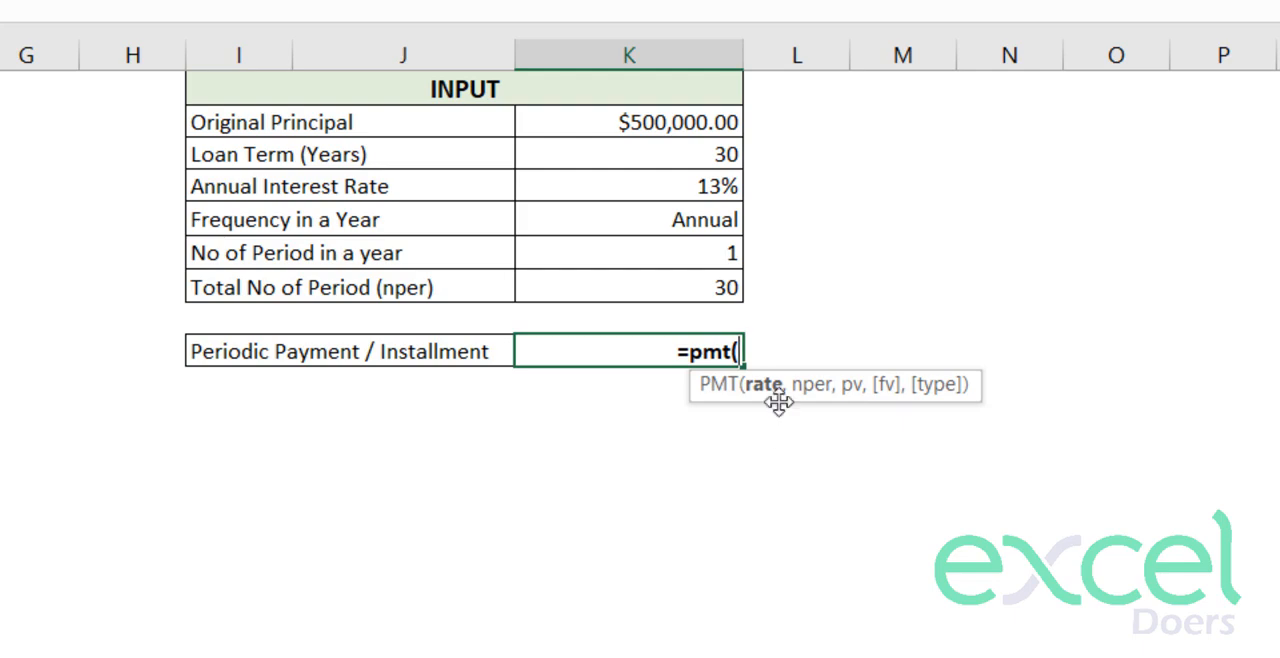
{"action": "left_click", "coordinate": [705, 191]}
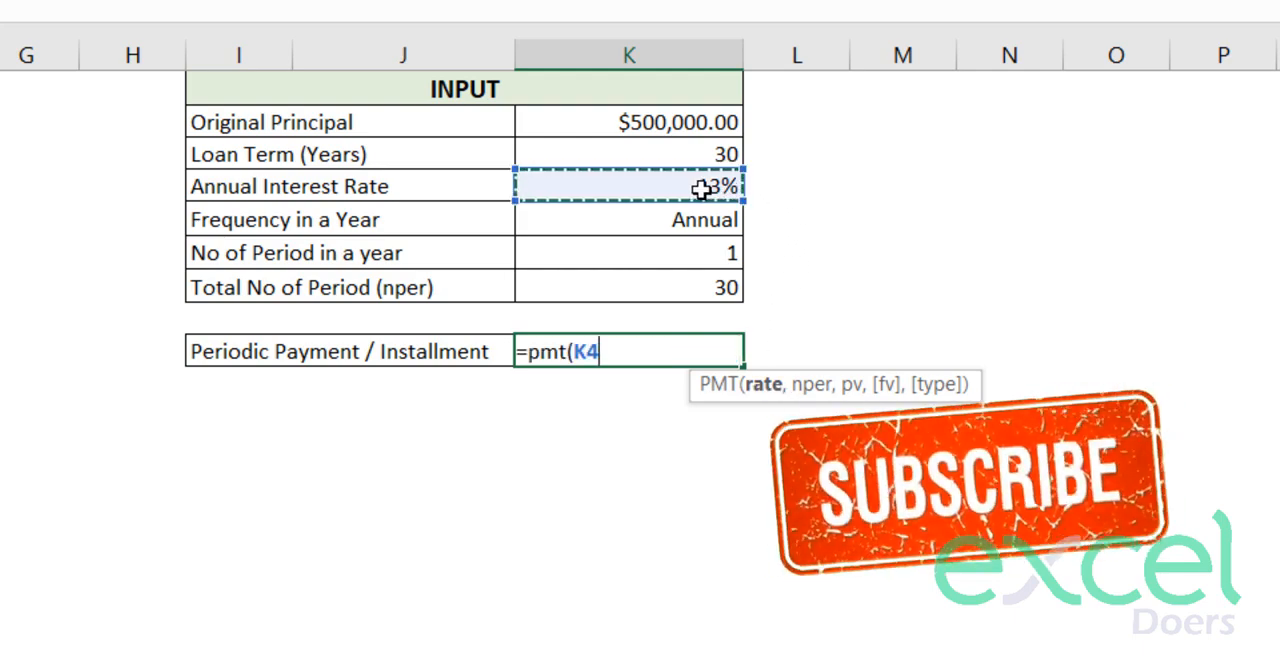
{"action": "key", "text": "F4"}
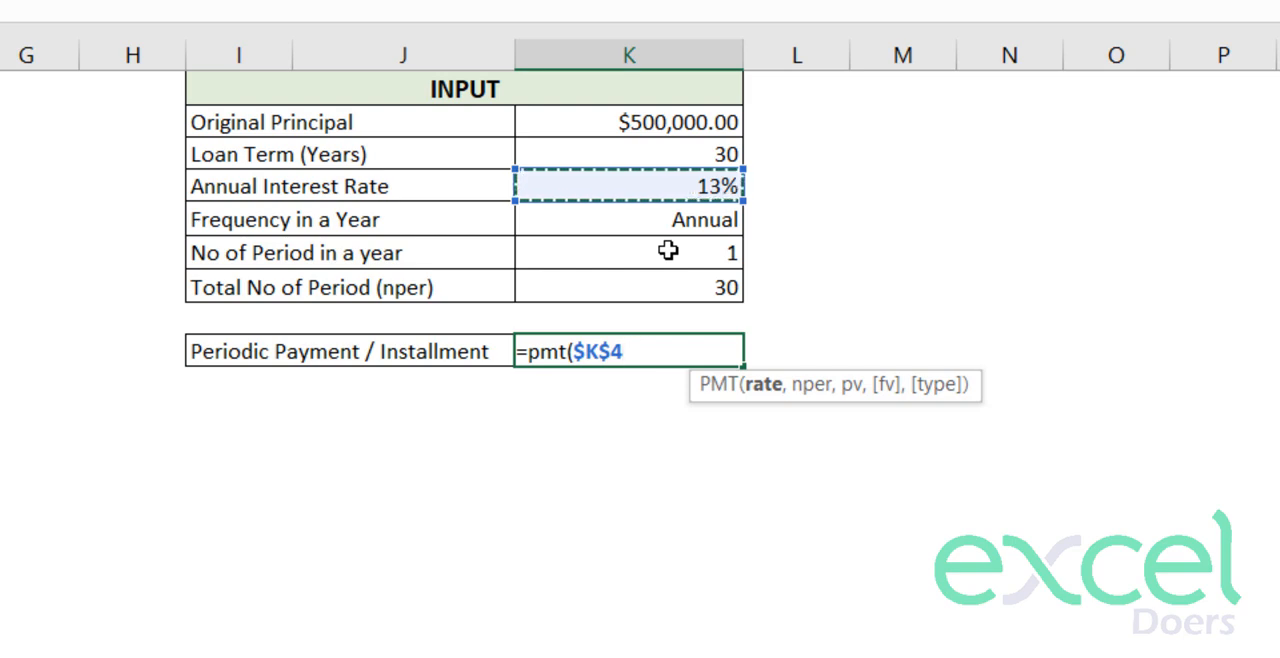
{"action": "type", "text": "/"}
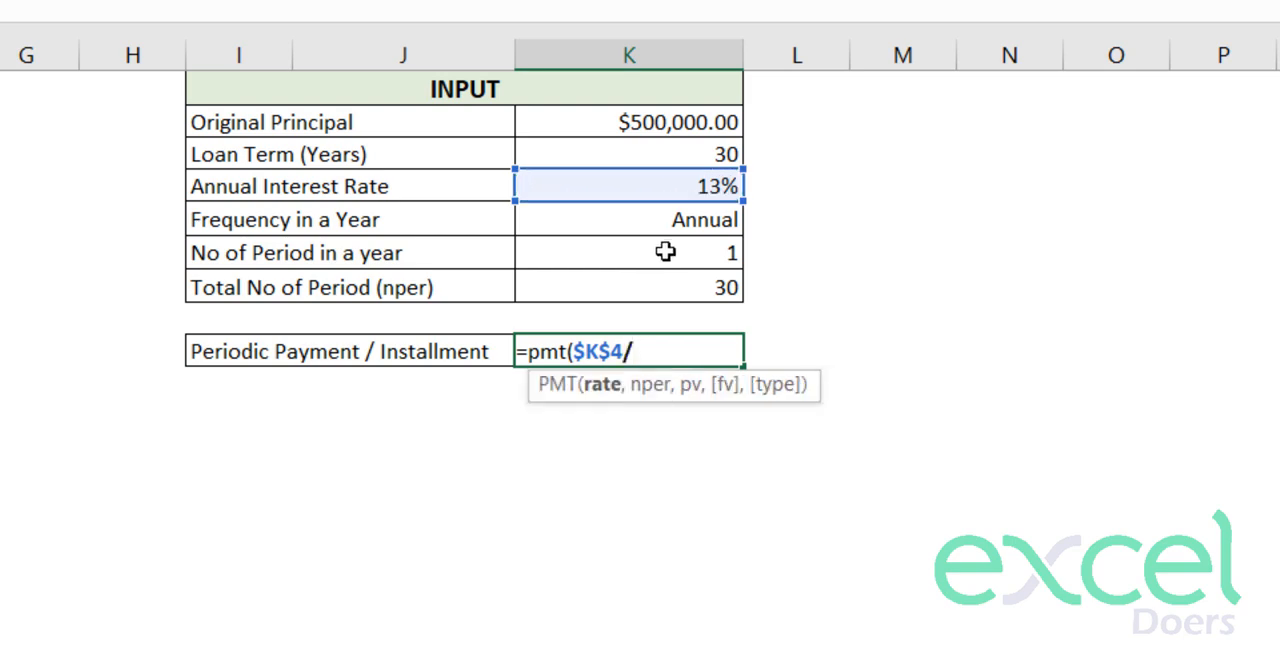
{"action": "left_click", "coordinate": [662, 253]}
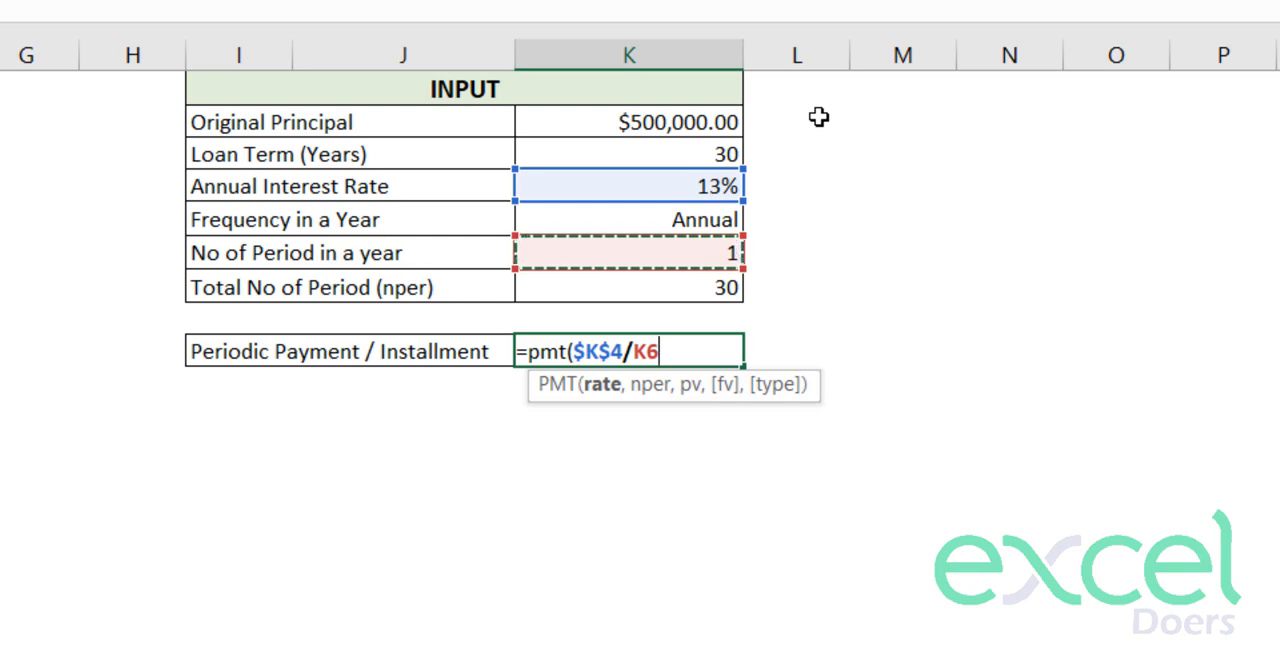
{"action": "key", "text": "F4"}
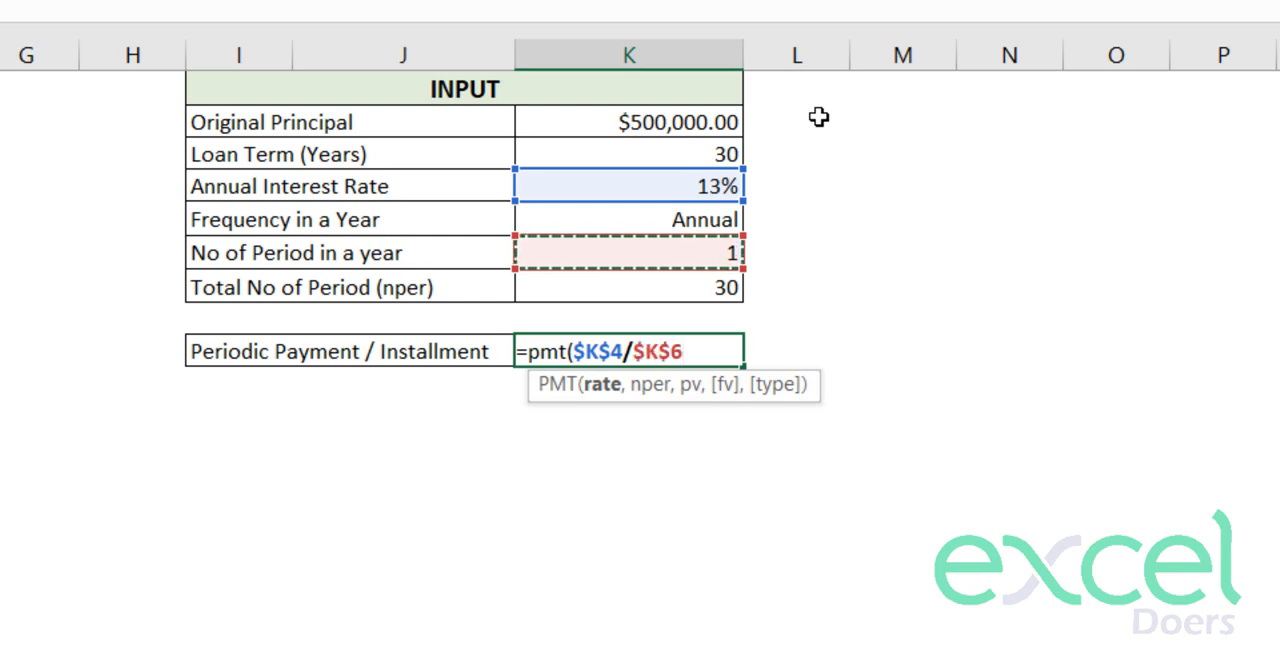
- Complete the K9 PMT formula with $K$7 as nper and the negated original principal, -K2, as pv
{"action": "type", "text": ","}
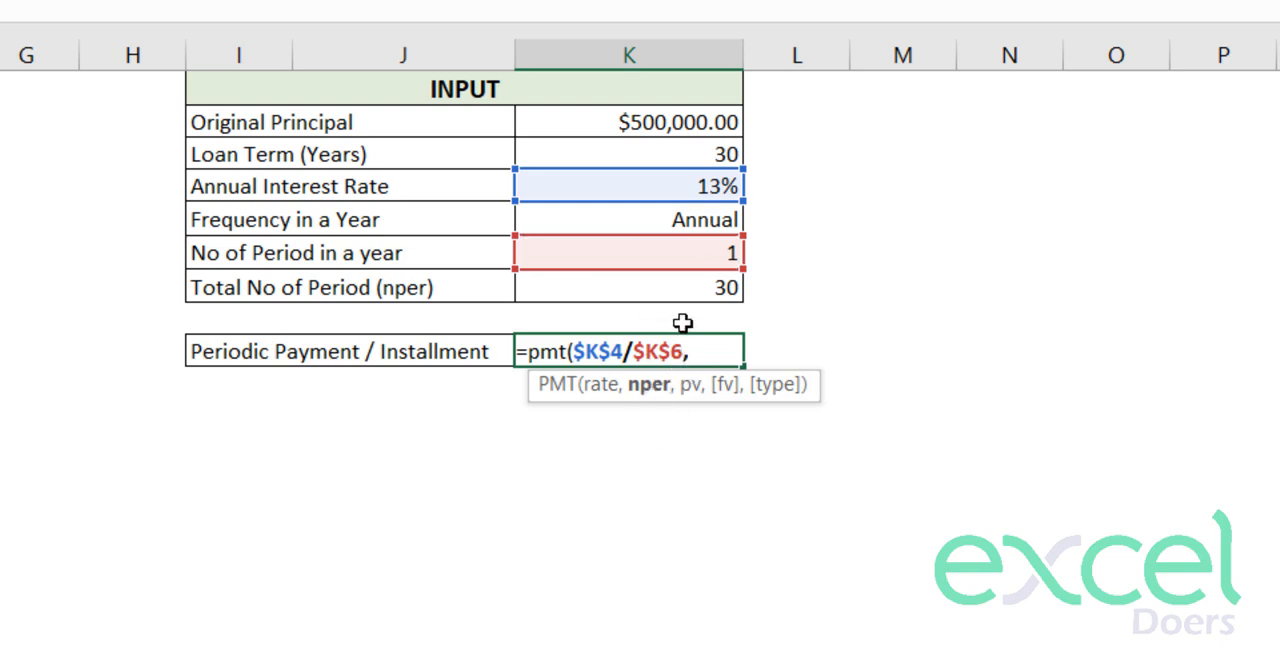
{"action": "left_click", "coordinate": [662, 289]}
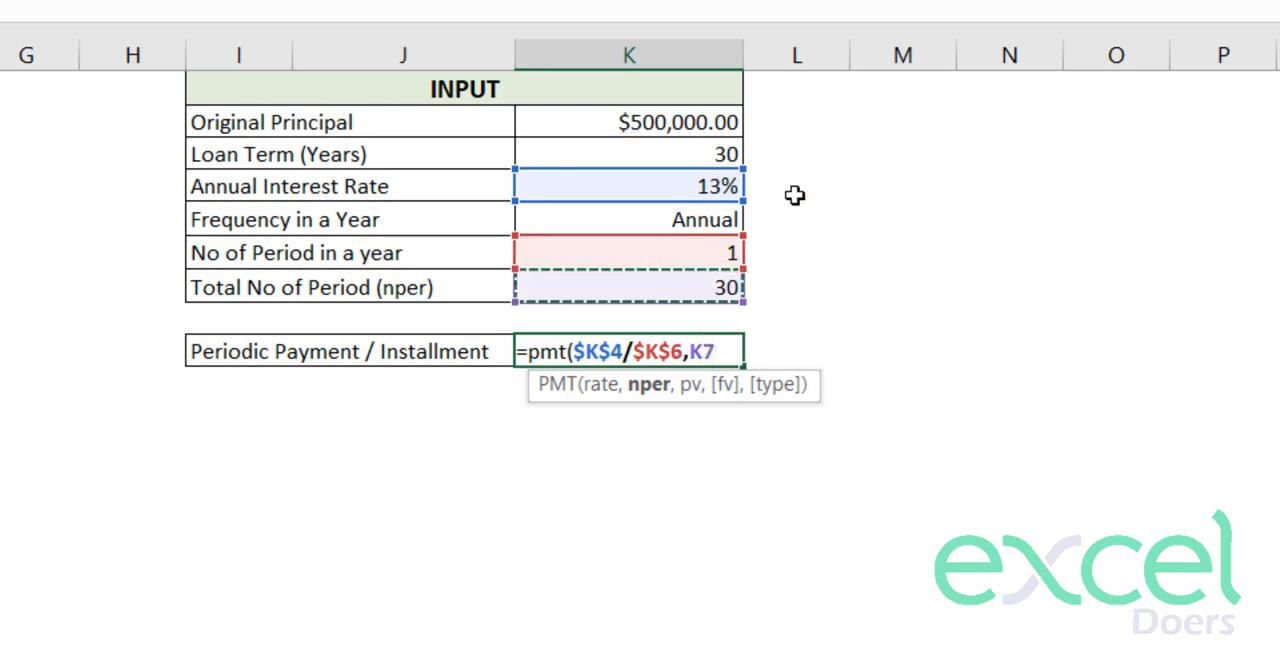
{"action": "key", "text": "F4"}
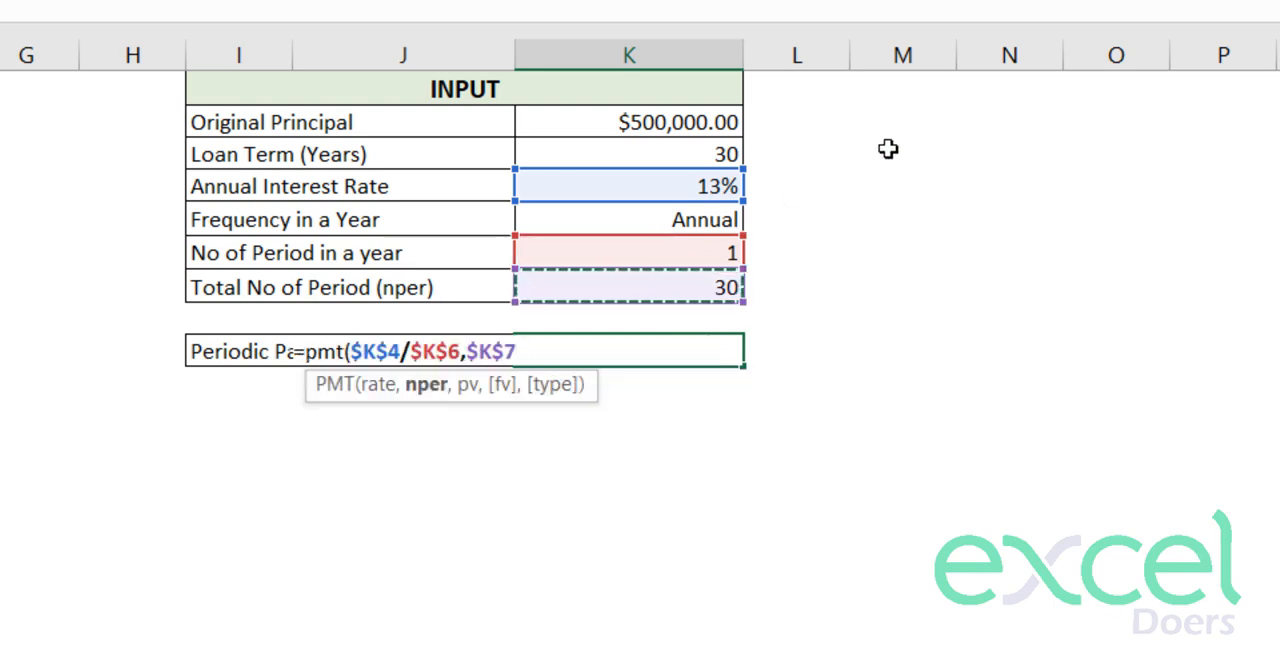
{"action": "type", "text": ","}
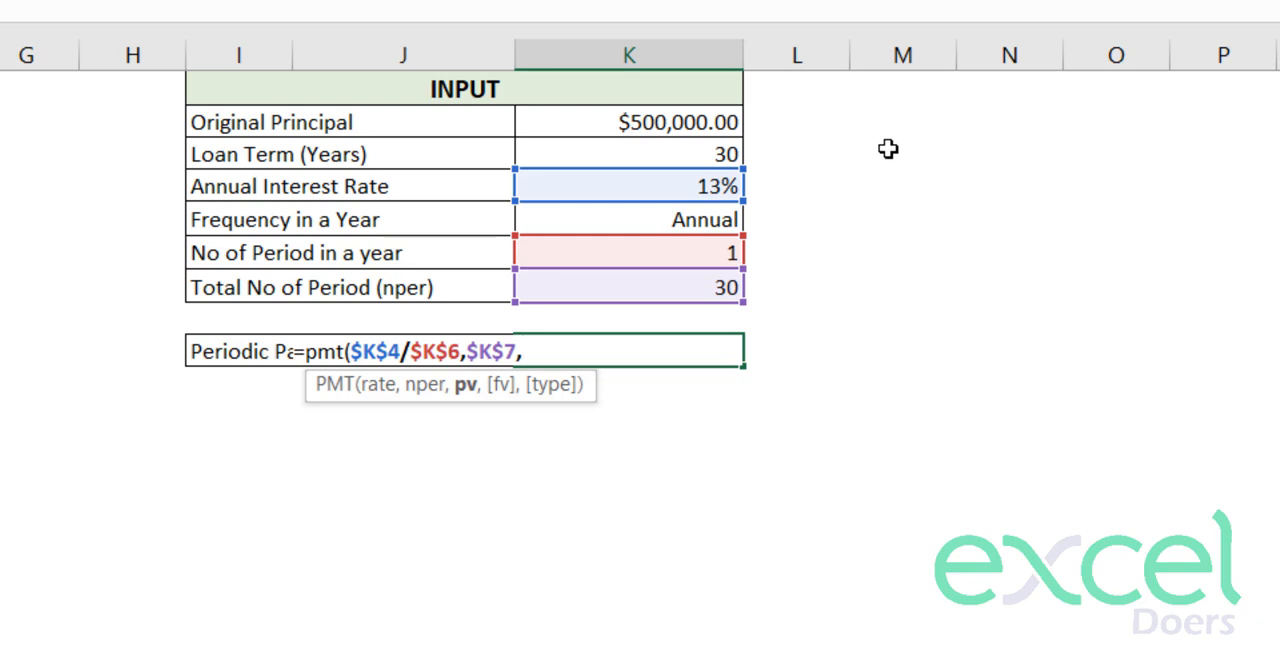
{"action": "left_click", "coordinate": [620, 126]}
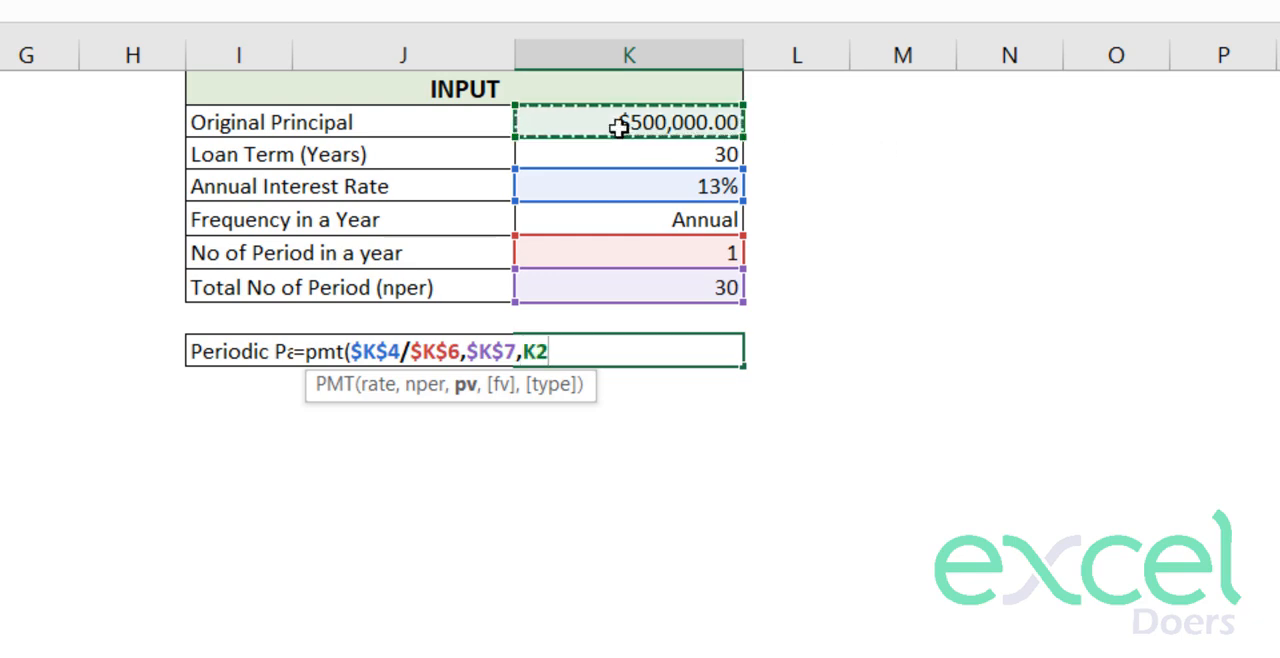
{"action": "left_click", "coordinate": [521, 358]}
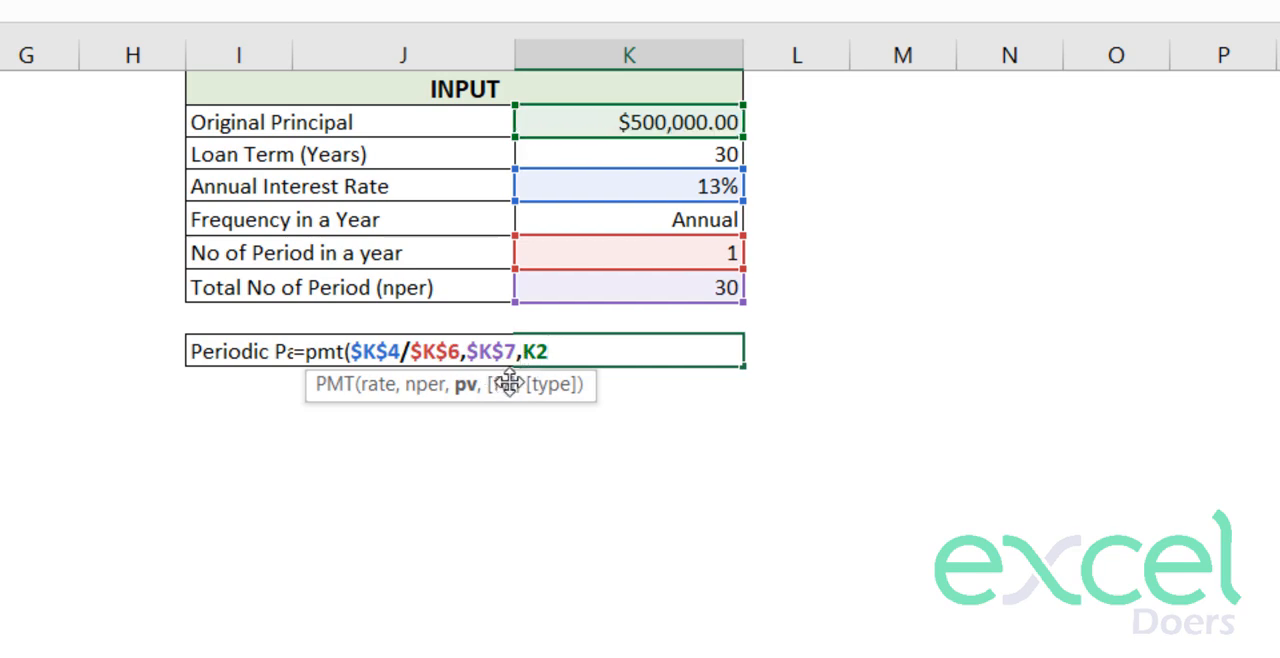
{"action": "type", "text": "-"}
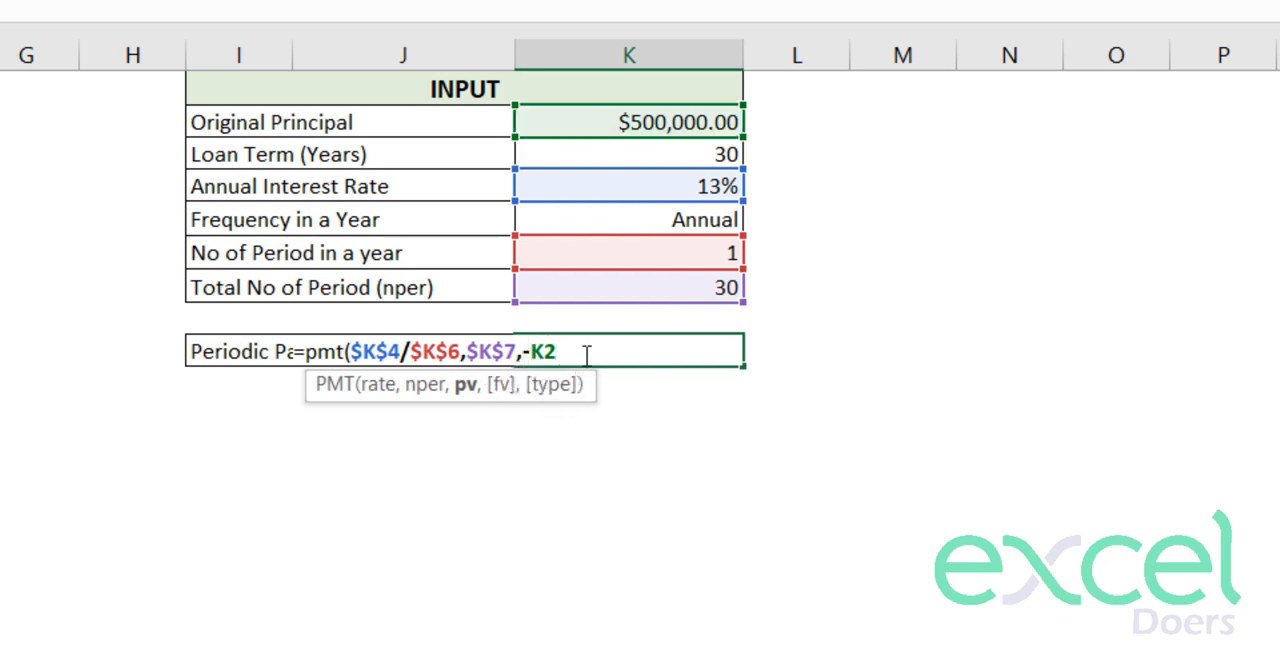
{"action": "type", "text": ")"}
{"action": "key", "text": "Return"}
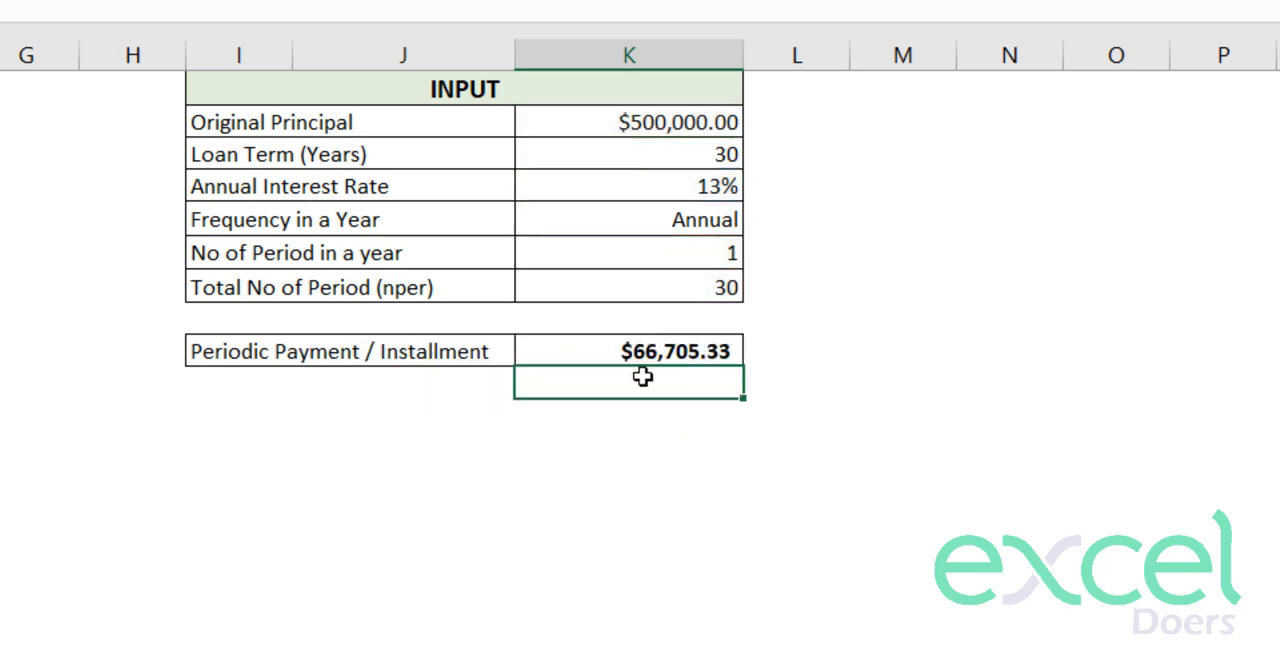
- Test the periodic payment in K9 by switching the K5 frequency to Semi Annual
{"action": "left_click", "coordinate": [638, 348]}
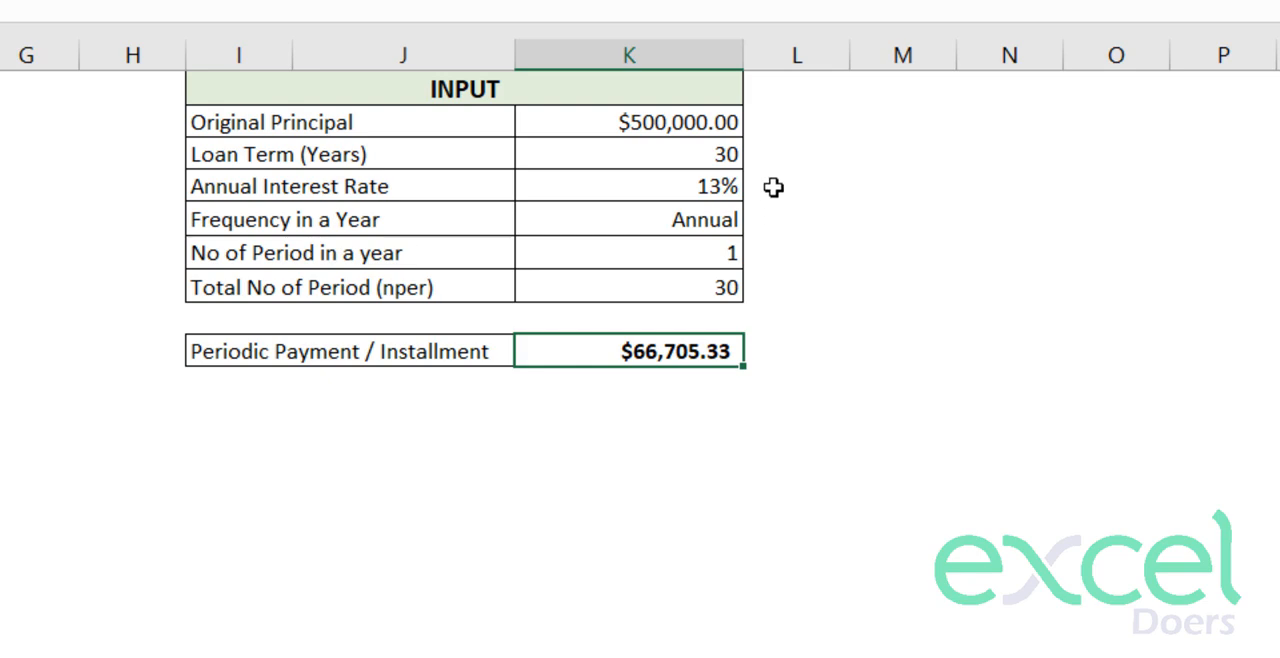
{"action": "left_click", "coordinate": [660, 148]}
{"action": "left_click", "coordinate": [643, 124]}
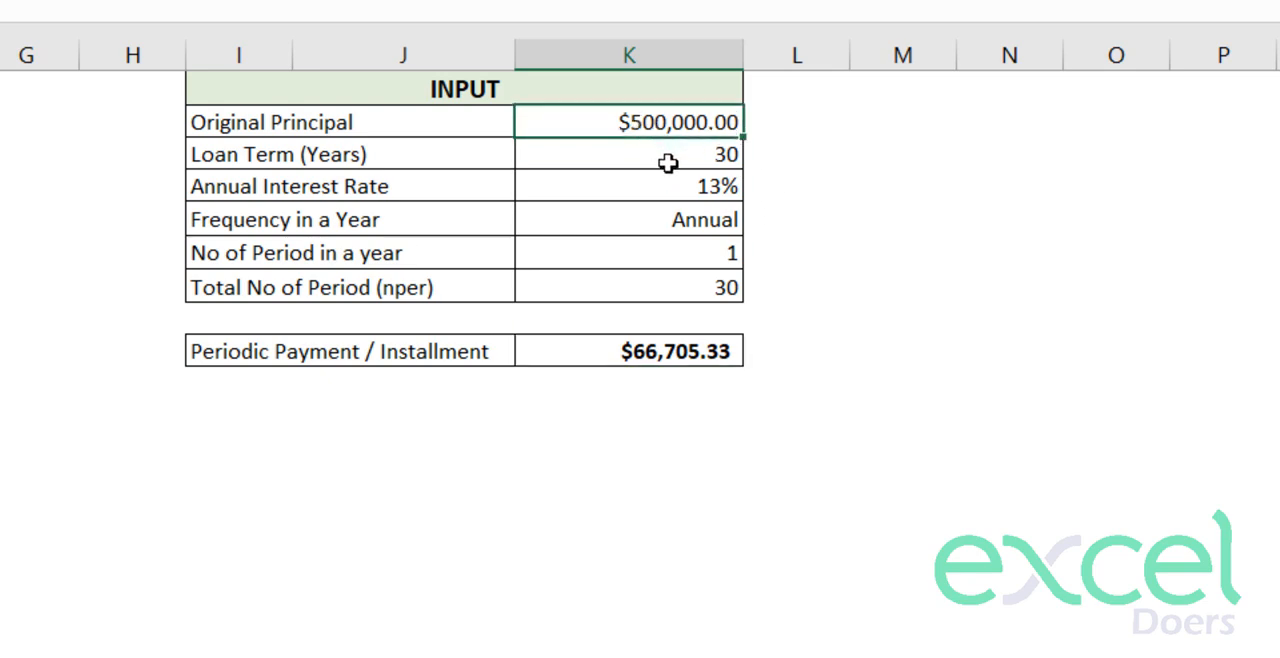
{"action": "left_click", "coordinate": [663, 168]}
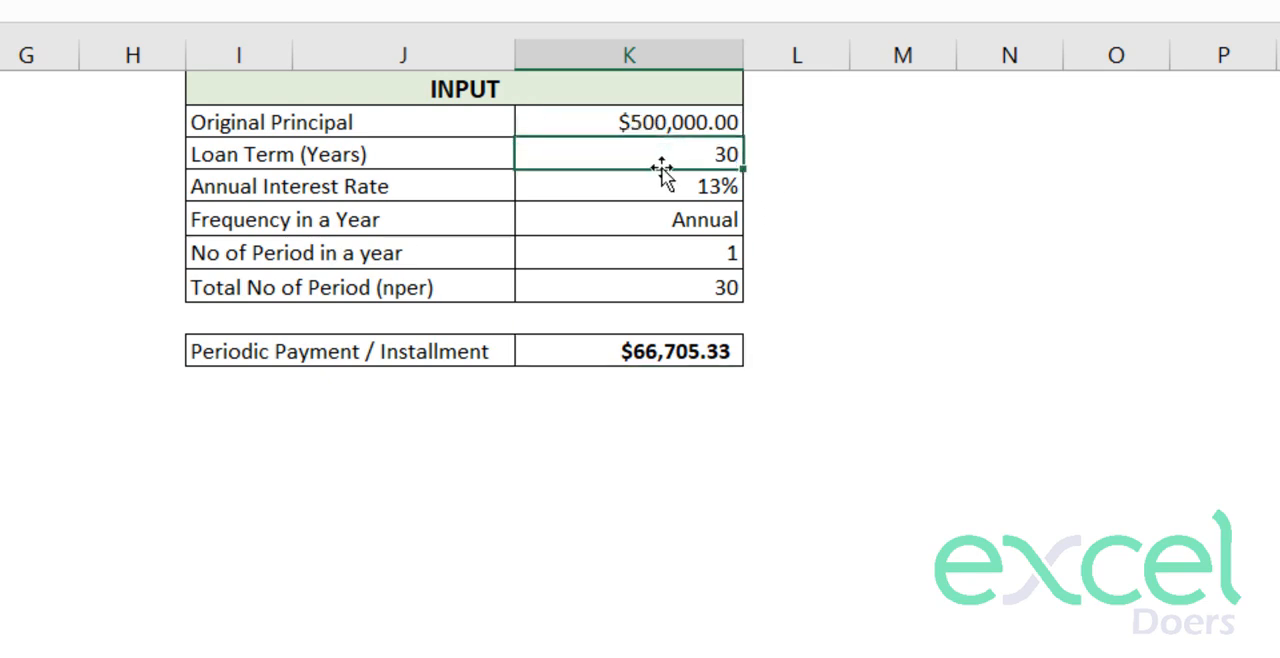
{"action": "left_click", "coordinate": [724, 221]}
{"action": "left_click", "coordinate": [757, 220]}
{"action": "left_click", "coordinate": [680, 272]}
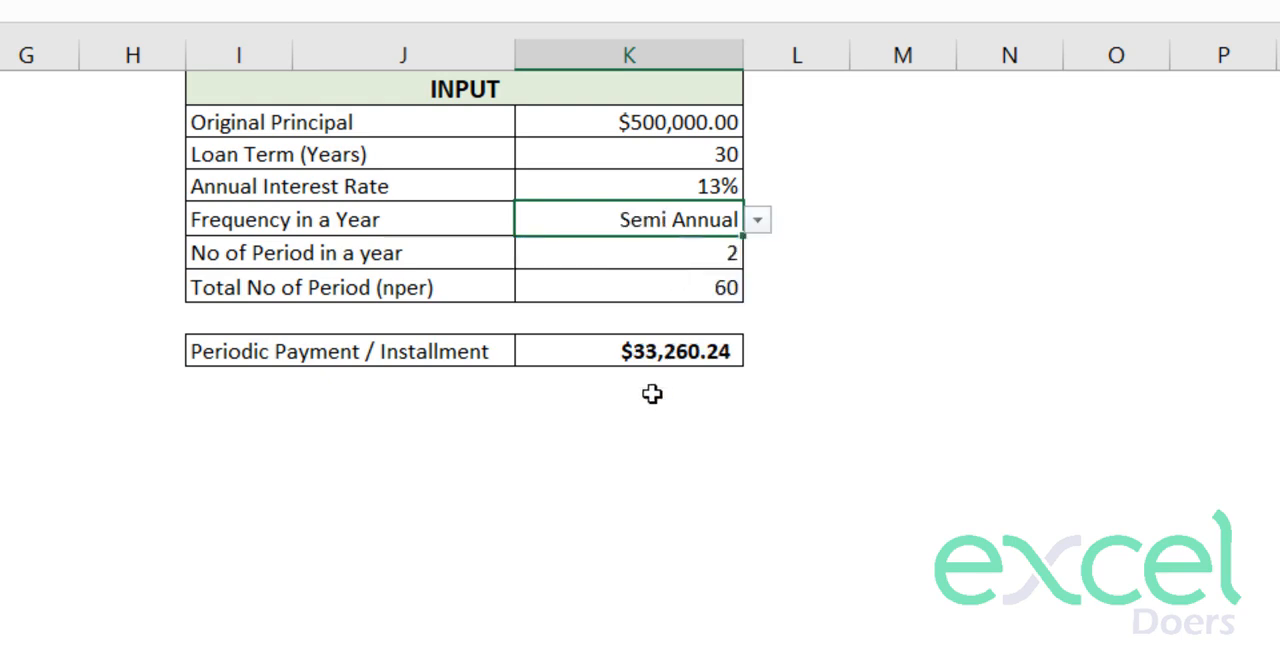
{"action": "left_click", "coordinate": [630, 351]}
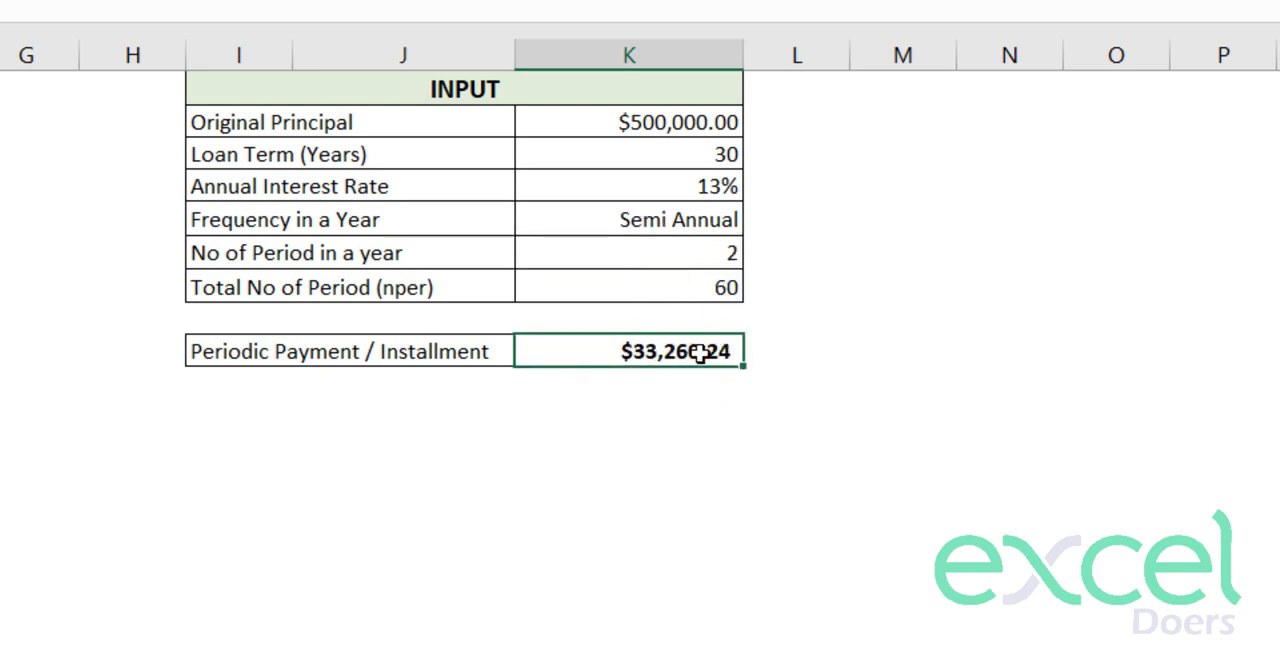
- Set the K5 frequency to Monthly and check the periodic payment in K9
{"action": "left_click", "coordinate": [740, 222]}
{"action": "left_click", "coordinate": [757, 220]}
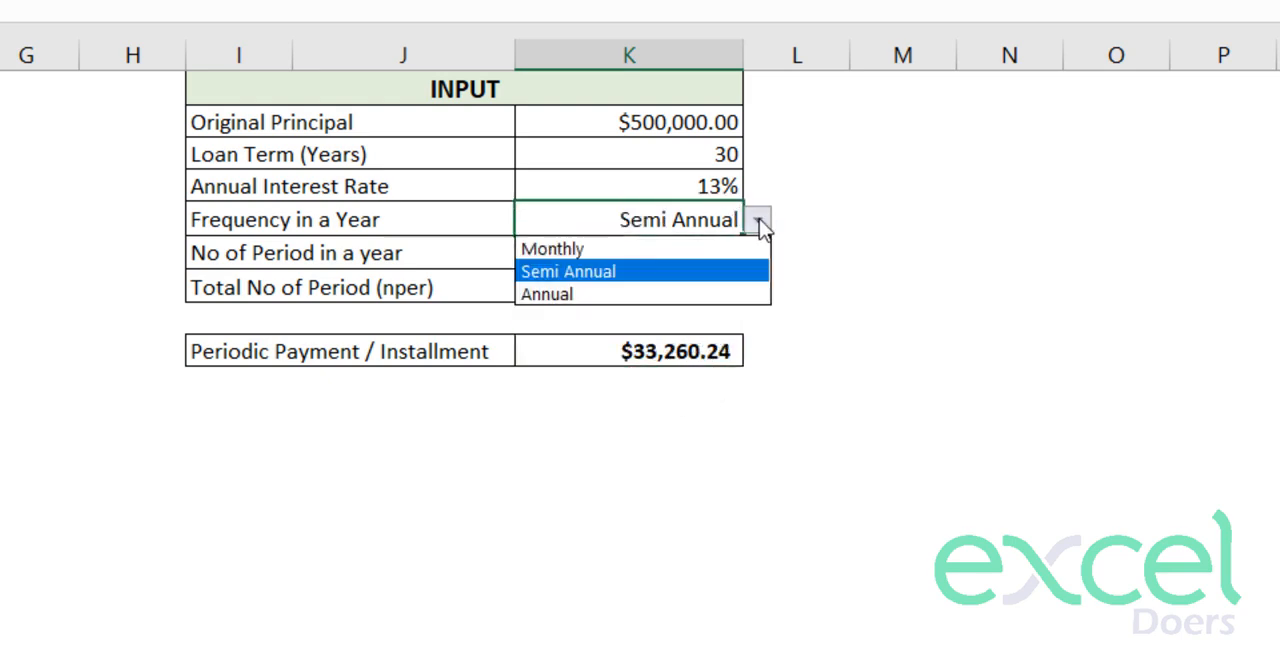
{"action": "left_click", "coordinate": [724, 248]}
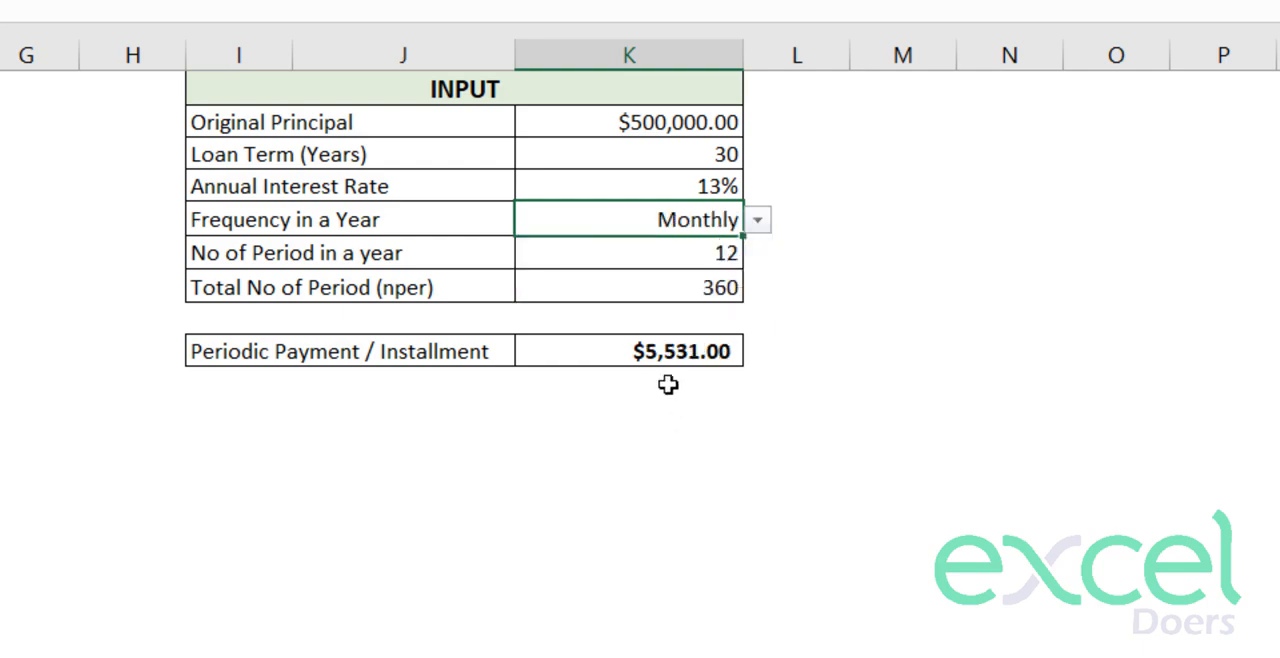
{"action": "left_click", "coordinate": [650, 348]}
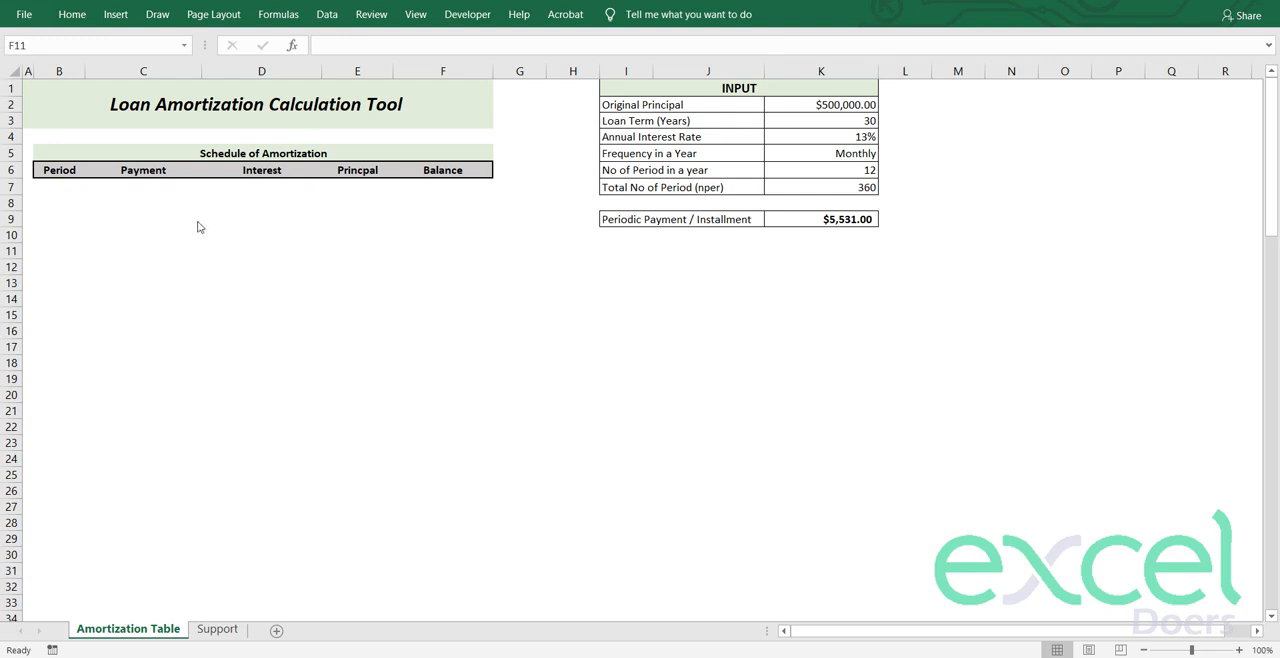
- Enter 0 as the first period in B7 and select that row's payment, interest and principal cells, C7:E7
{"action": "left_click", "coordinate": [196, 208]}
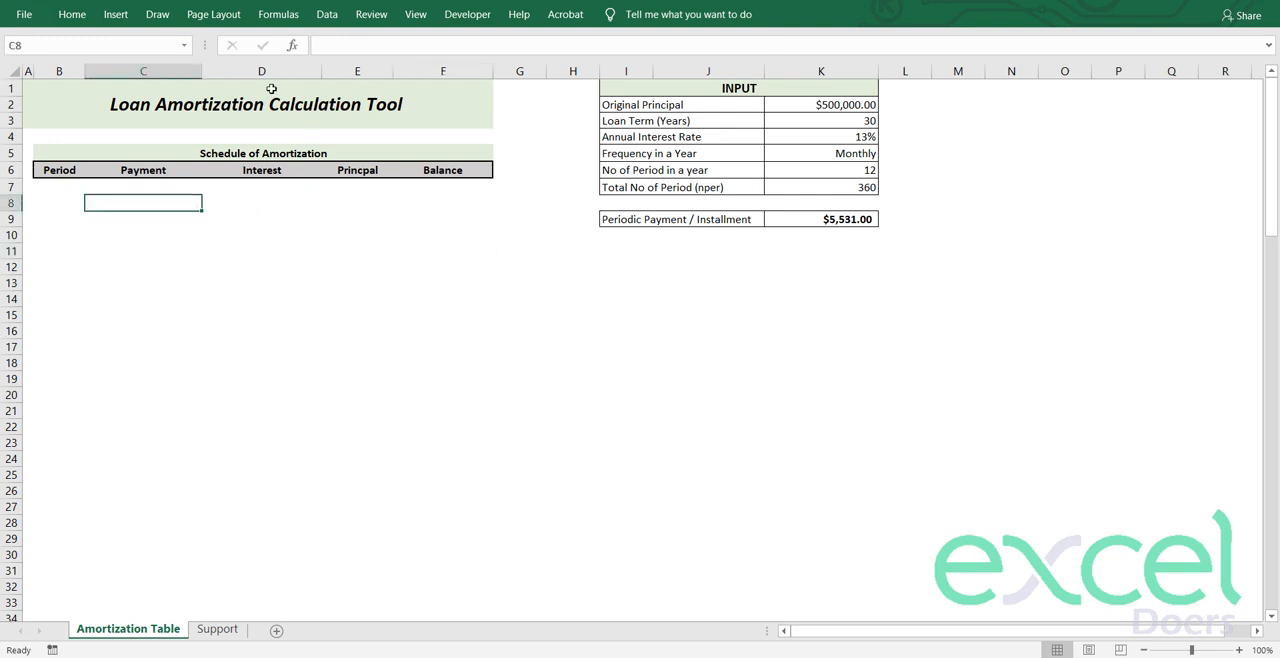
{"action": "left_click", "coordinate": [44, 190]}
{"action": "type", "text": "0"}
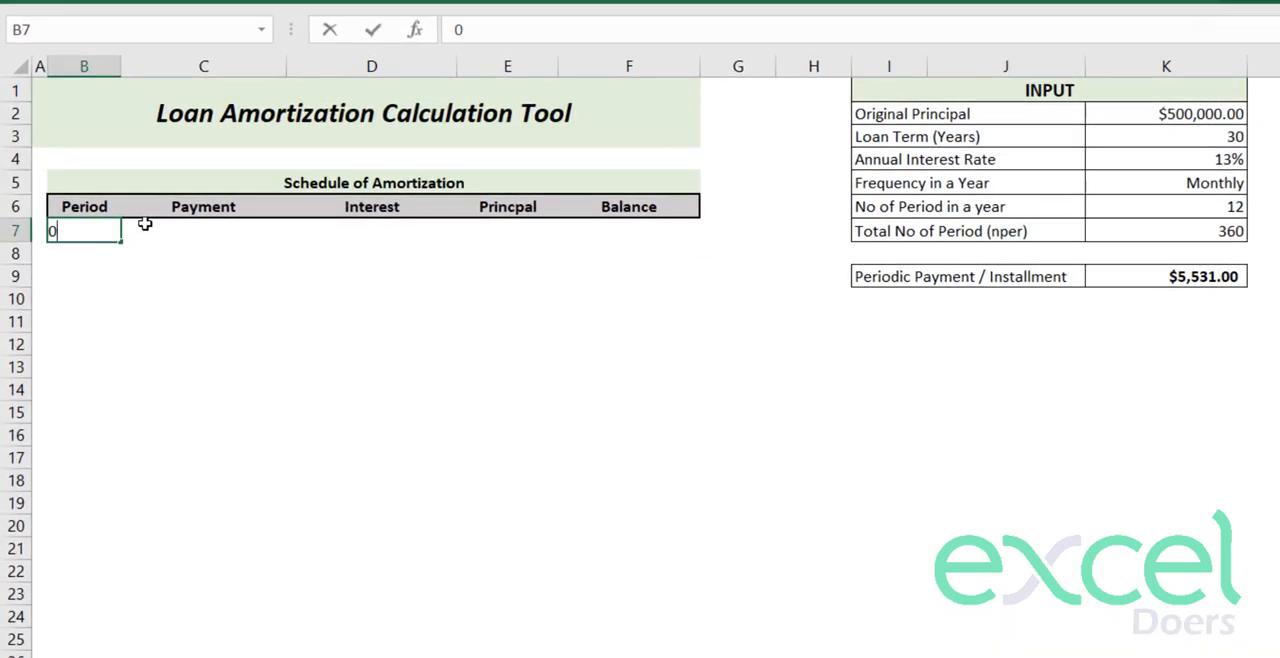
{"action": "key", "text": "Return"}
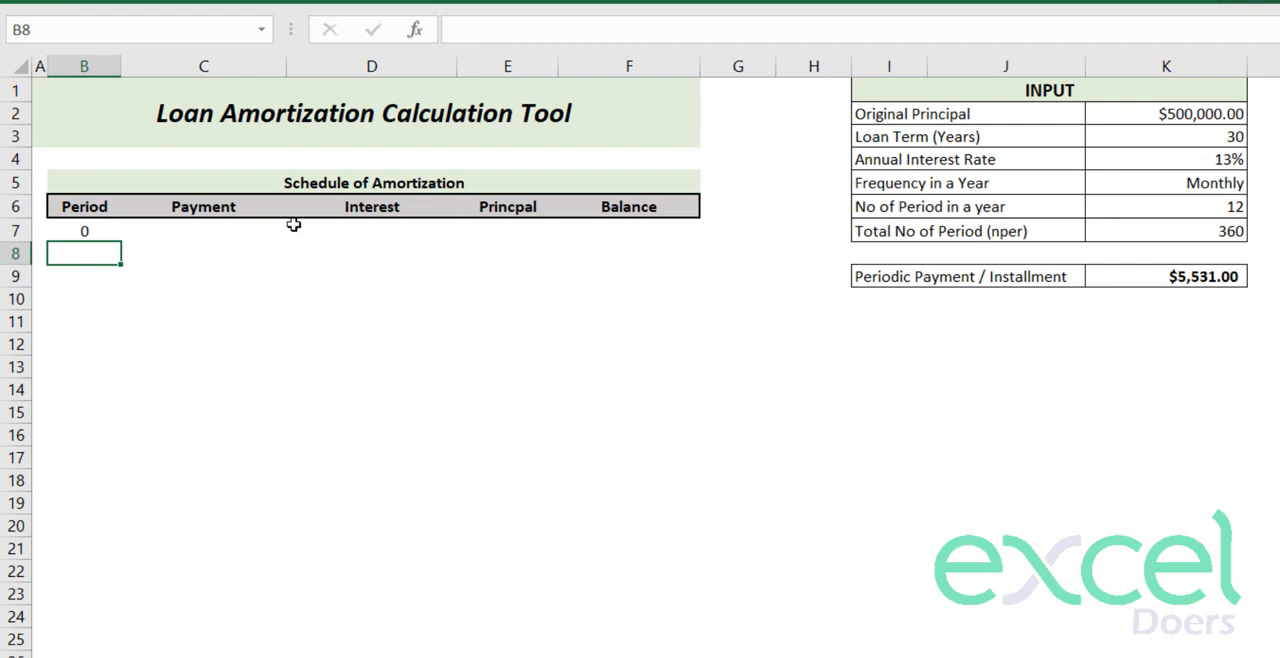
{"action": "left_click_drag", "start_coordinate": [176, 233], "coordinate": [494, 241]}
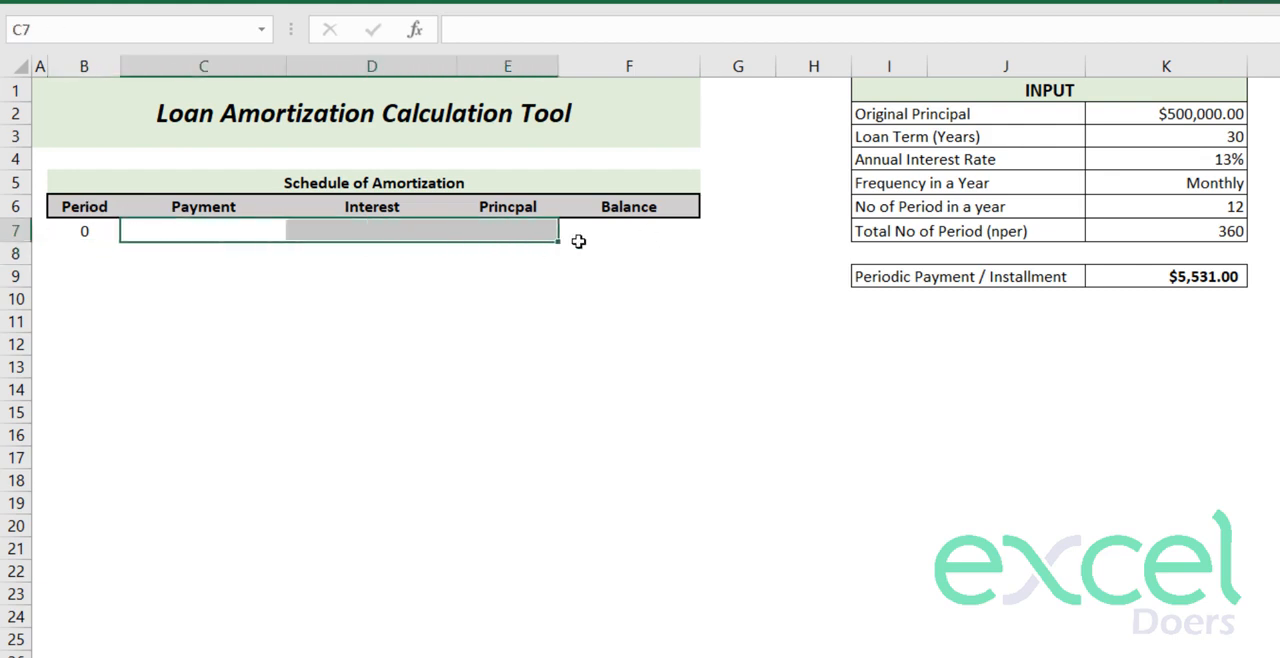
- Link the period 0 balance in F7 to the original principal with the formula =K2
{"action": "left_click", "coordinate": [623, 236]}
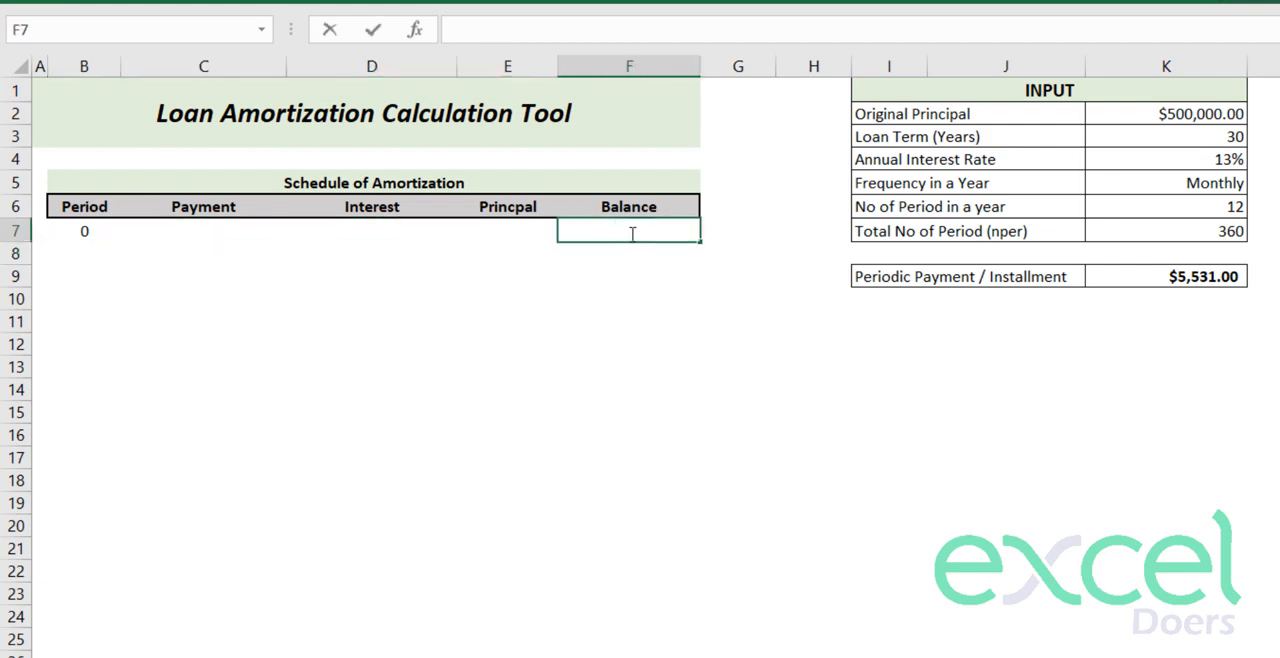
{"action": "type", "text": "="}
{"action": "left_click", "coordinate": [1188, 108]}
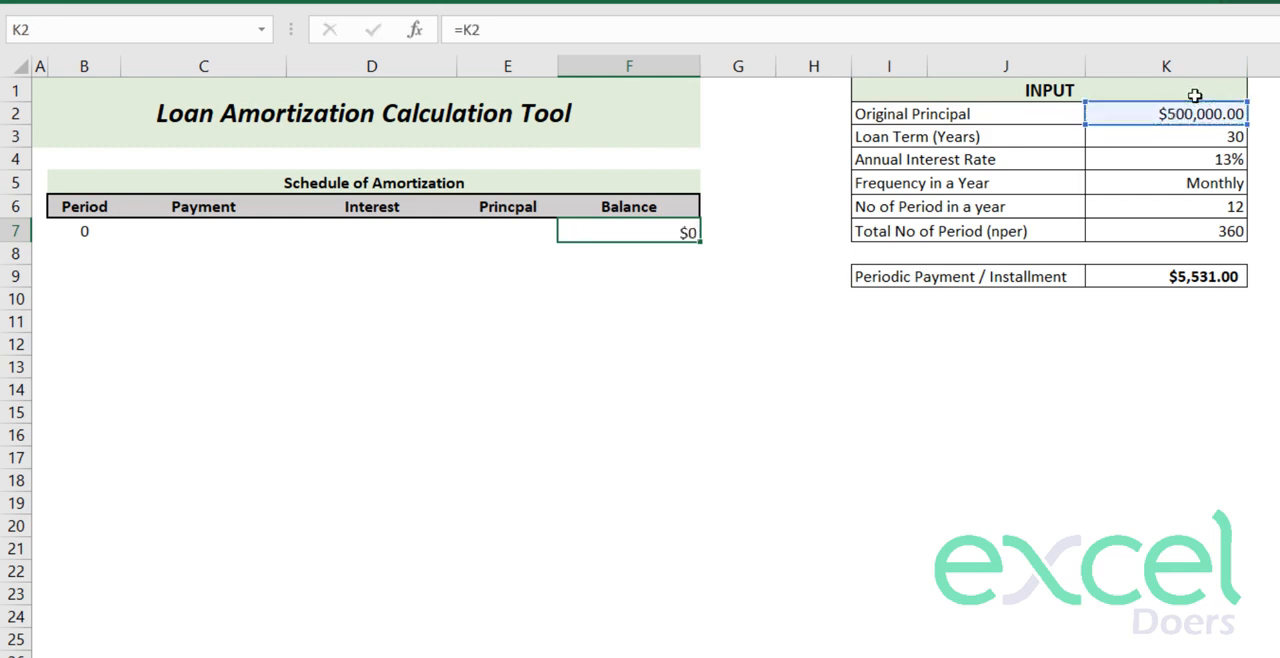
{"action": "key", "text": "Return"}
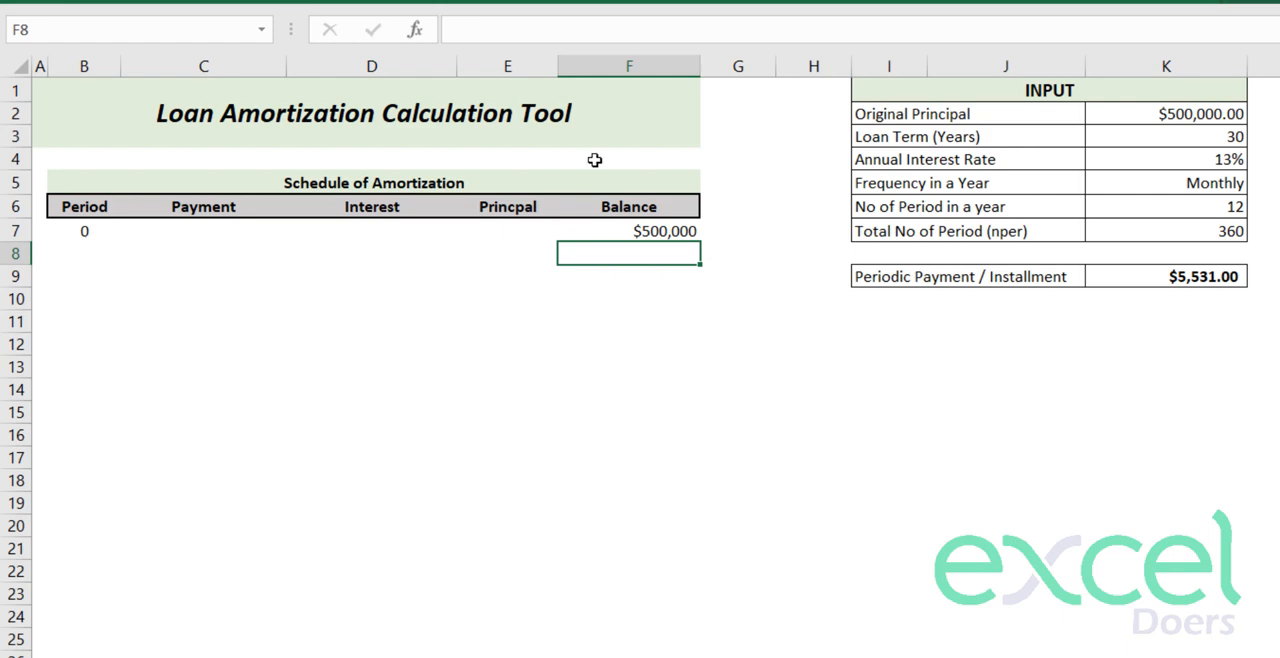
- Enter 1 as the next period number in B8
{"action": "left_click", "coordinate": [884, 188]}
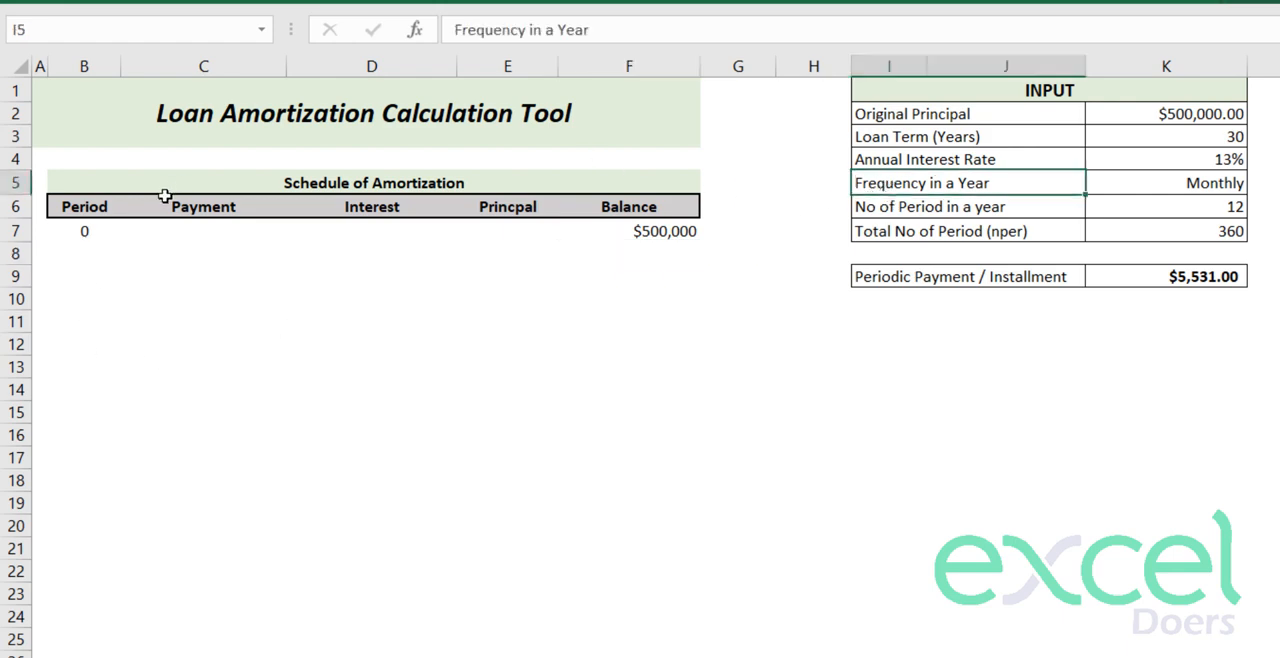
{"action": "left_click", "coordinate": [80, 252]}
{"action": "type", "text": "1"}
{"action": "key", "text": "Return"}
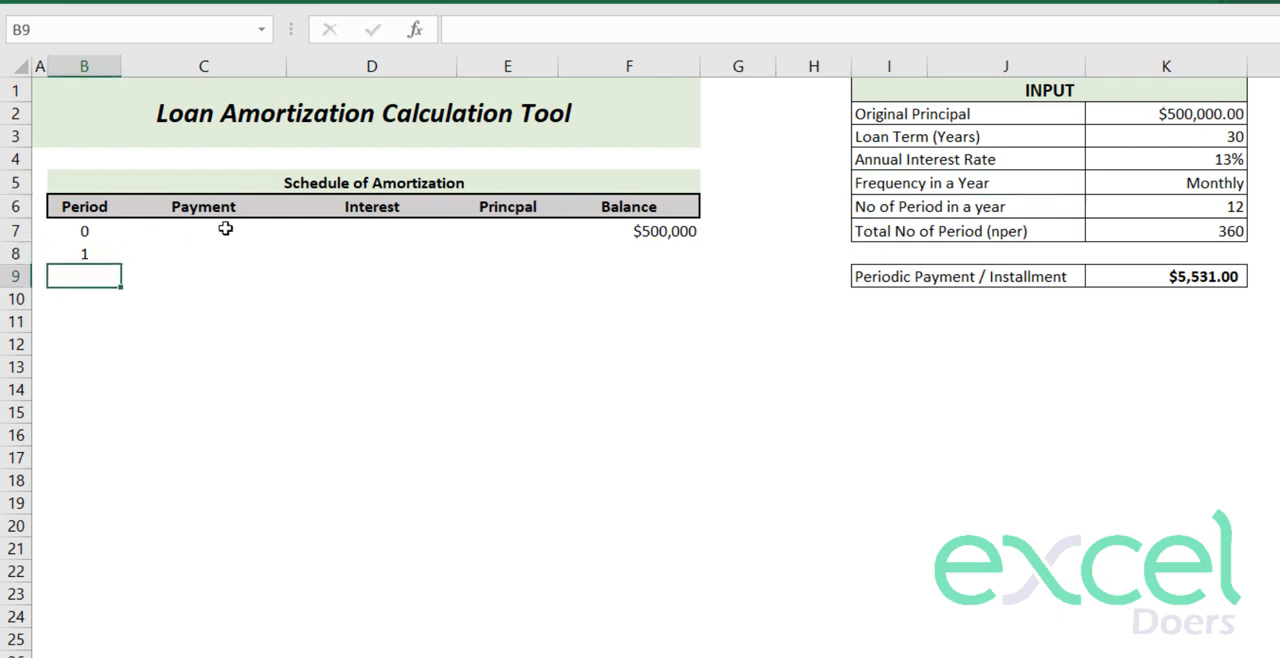
{"action": "left_click", "coordinate": [88, 257]}
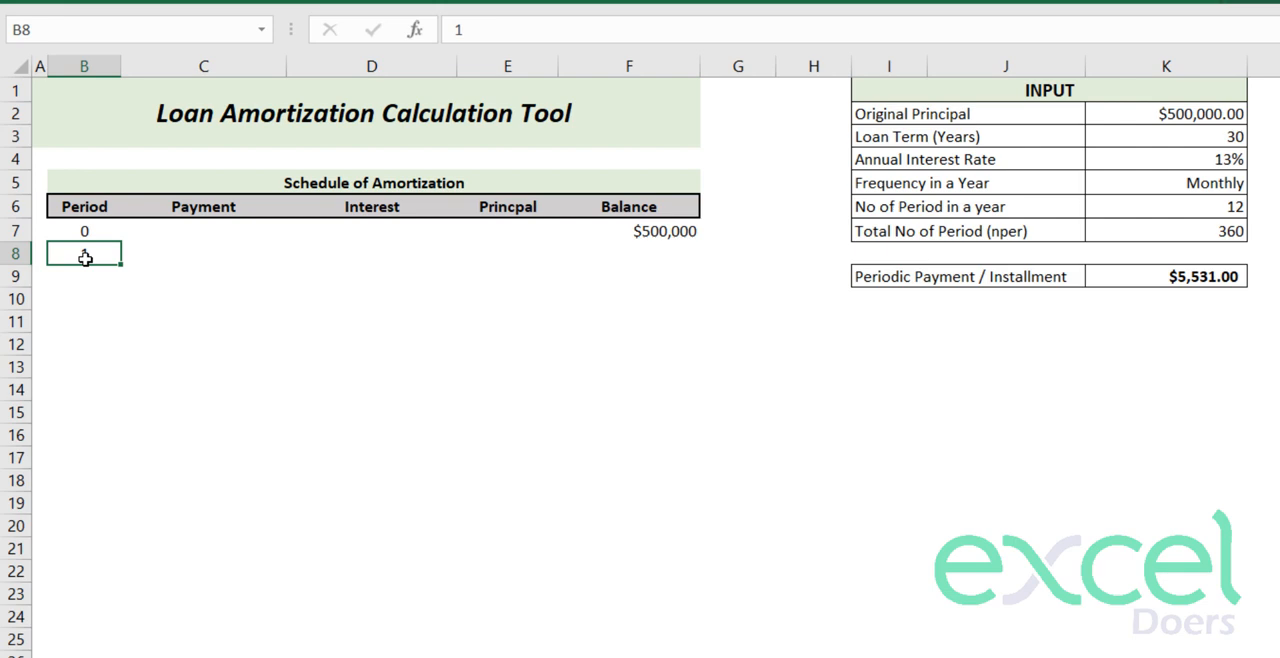
- Link the period 1 payment in C8 to the periodic installment with the absolute reference =$K$9
{"action": "left_click", "coordinate": [185, 257]}
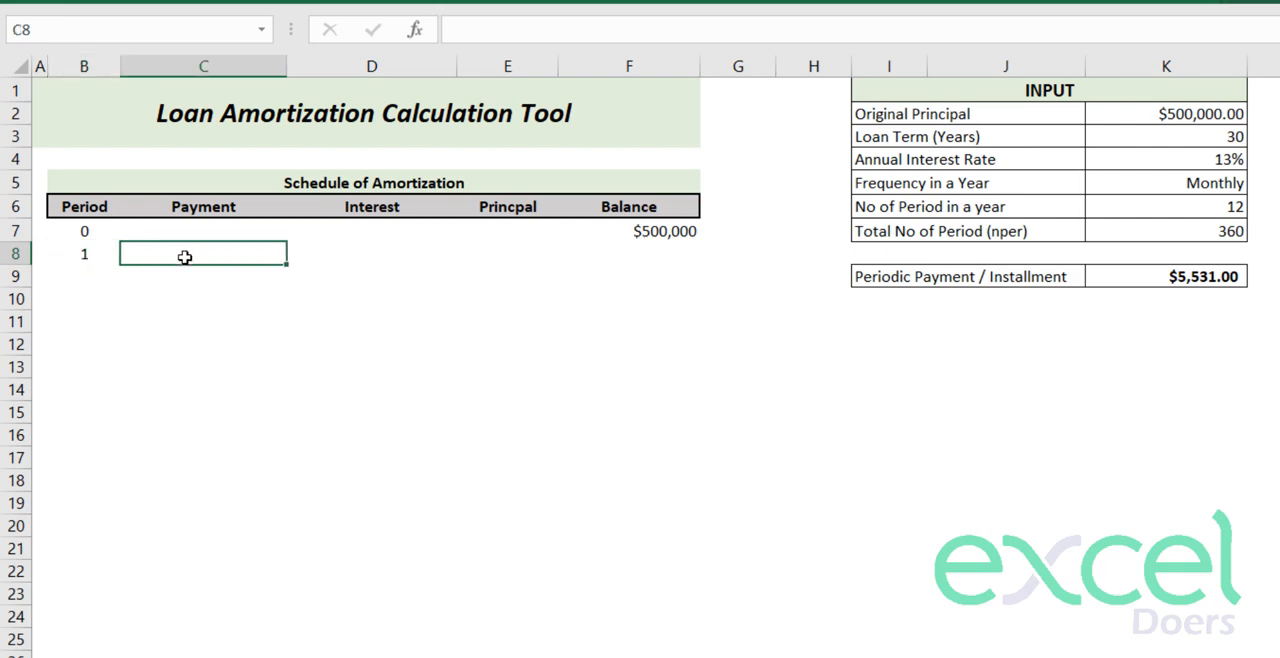
{"action": "type", "text": "="}
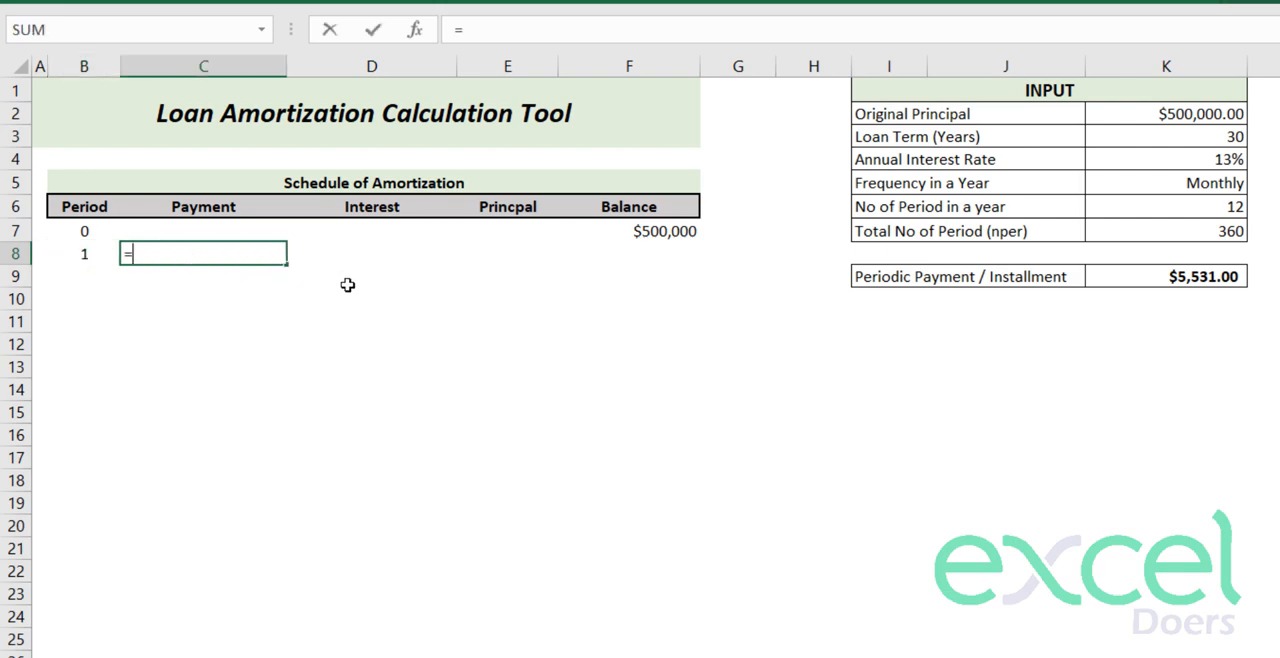
{"action": "left_click", "coordinate": [1145, 286]}
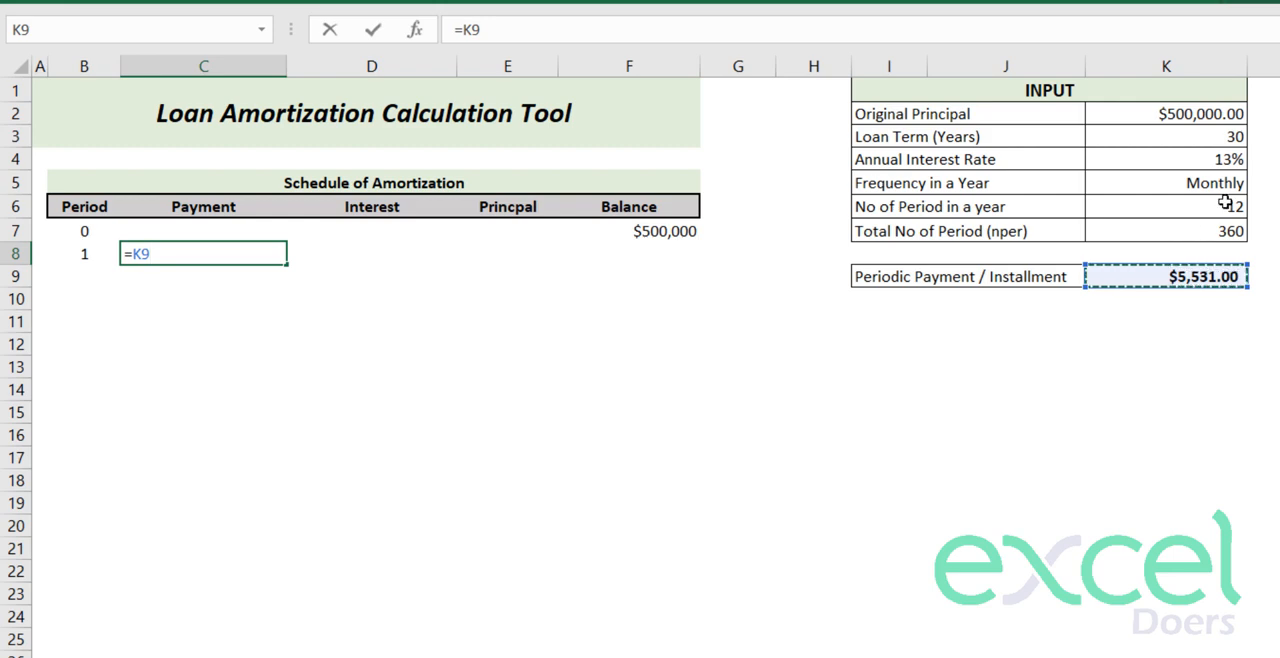
{"action": "key", "text": "F4"}
{"action": "key", "text": "Return"}
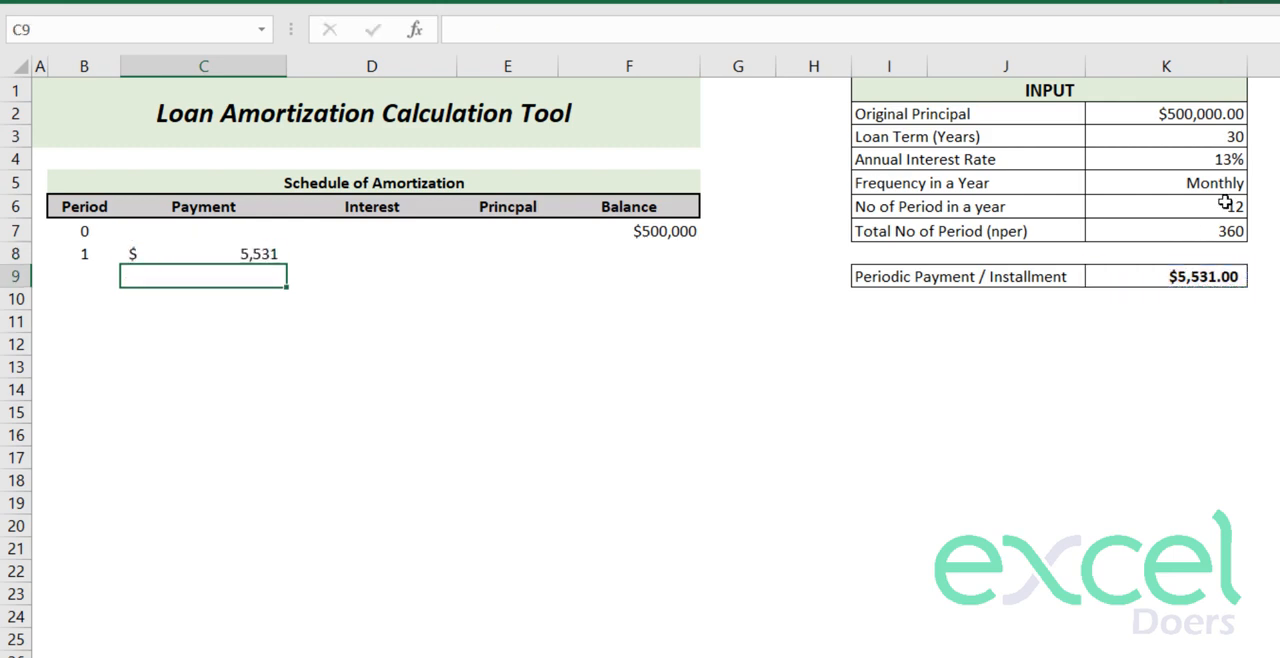
- Format the period 1 payment in C8 as centred Currency with no decimal places
{"action": "key", "text": "Up"}
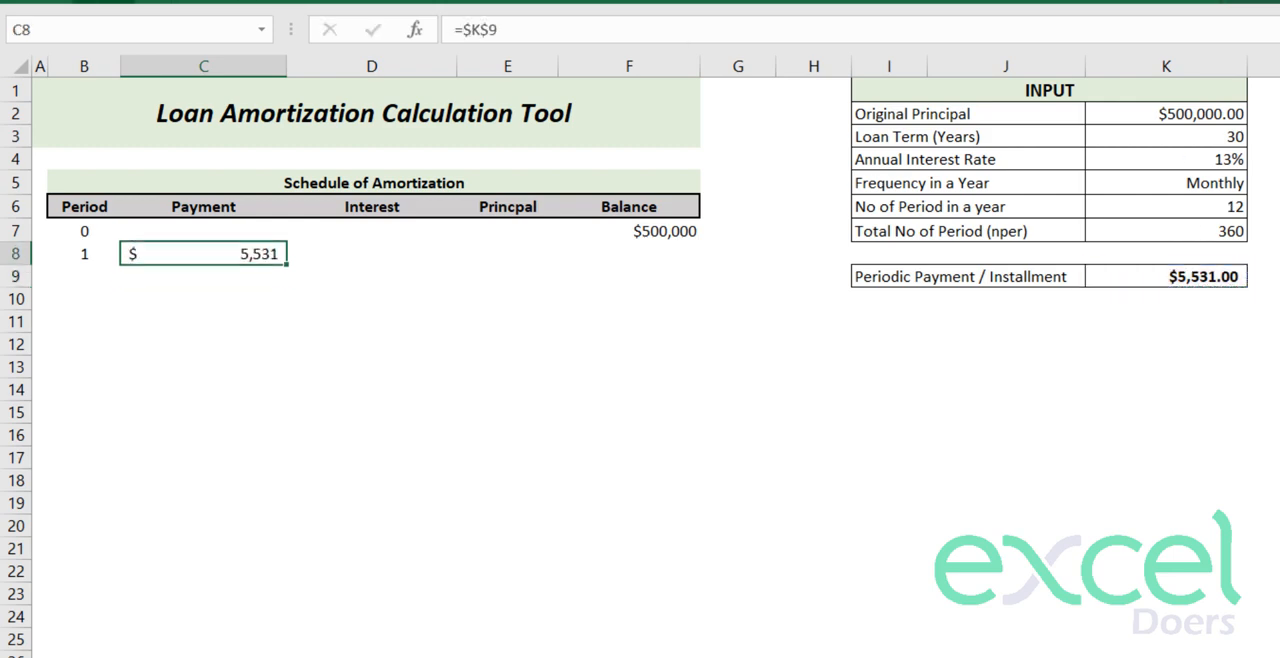
{"action": "left_click", "coordinate": [103, 2]}
{"action": "left_click", "coordinate": [918, 30]}
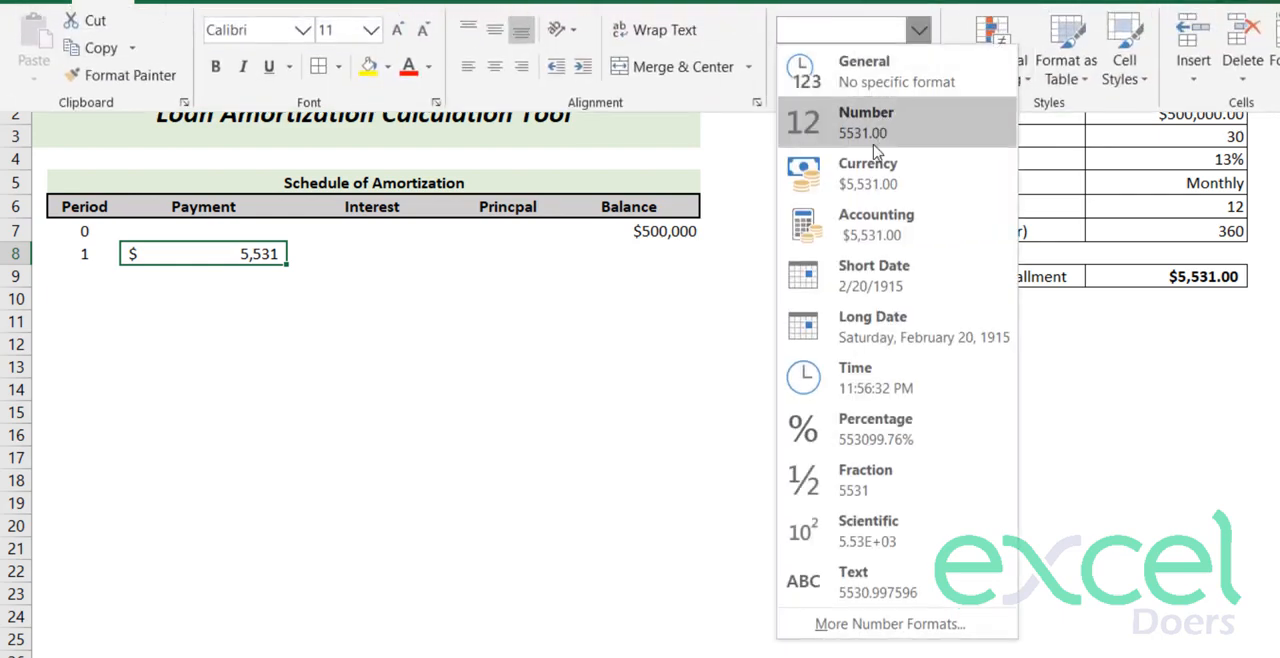
{"action": "left_click", "coordinate": [797, 149]}
{"action": "left_click", "coordinate": [918, 67]}
{"action": "left_click", "coordinate": [918, 67]}
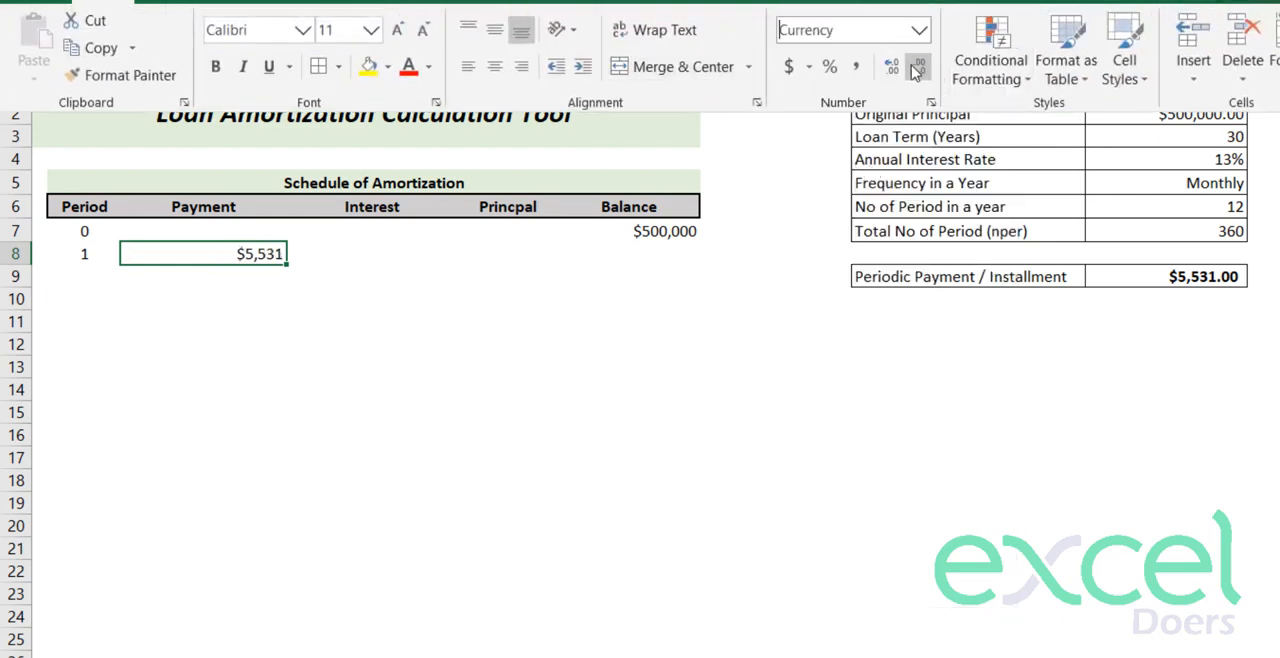
{"action": "left_click", "coordinate": [287, 266]}
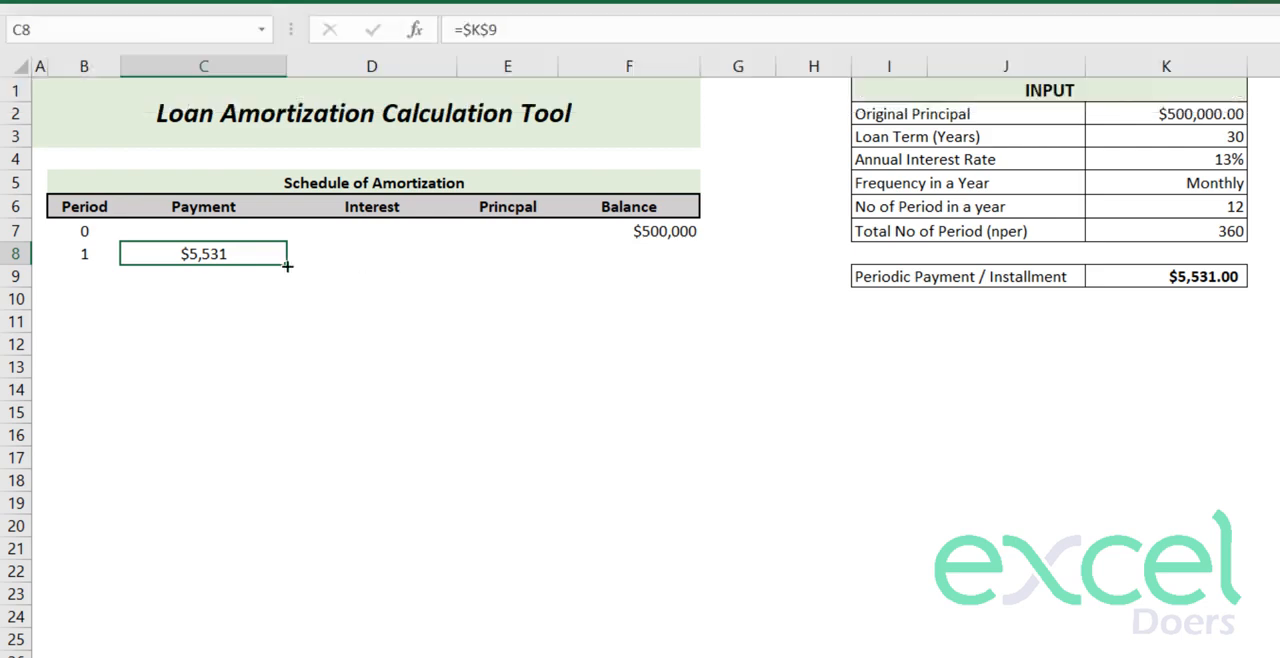
- Examine the period 1 payment in C8 alongside the interest and principal cells of the schedule
{"action": "left_click", "coordinate": [318, 258]}
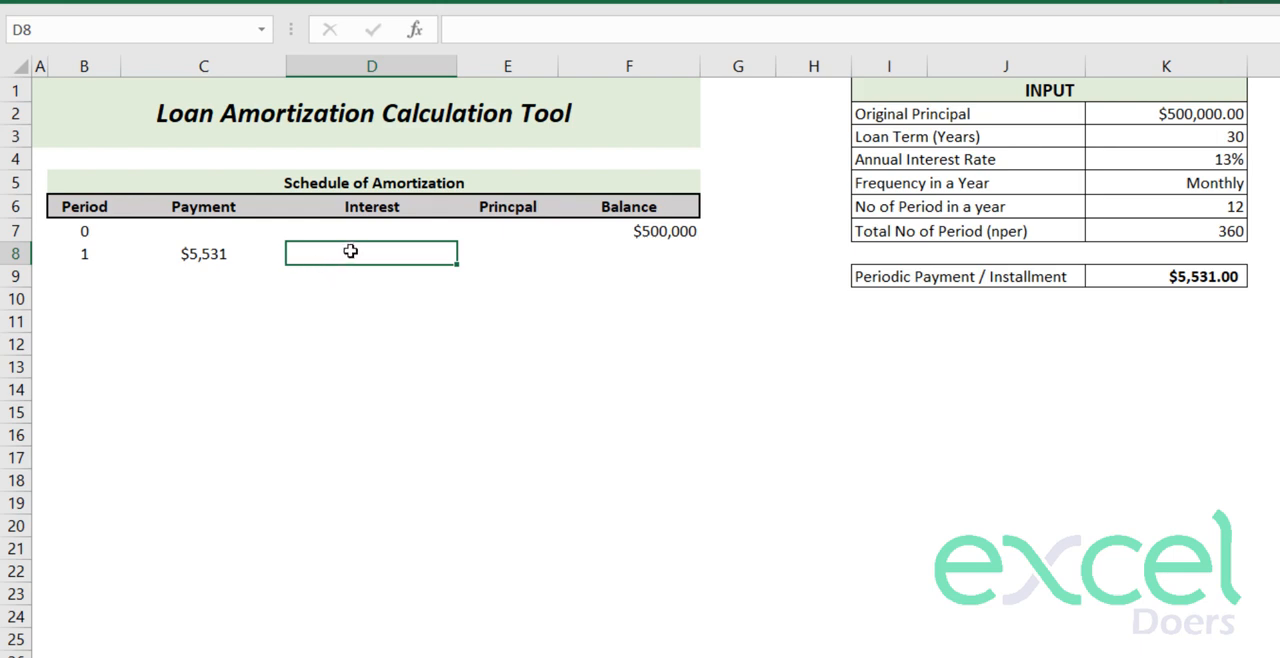
{"action": "left_click", "coordinate": [206, 258]}
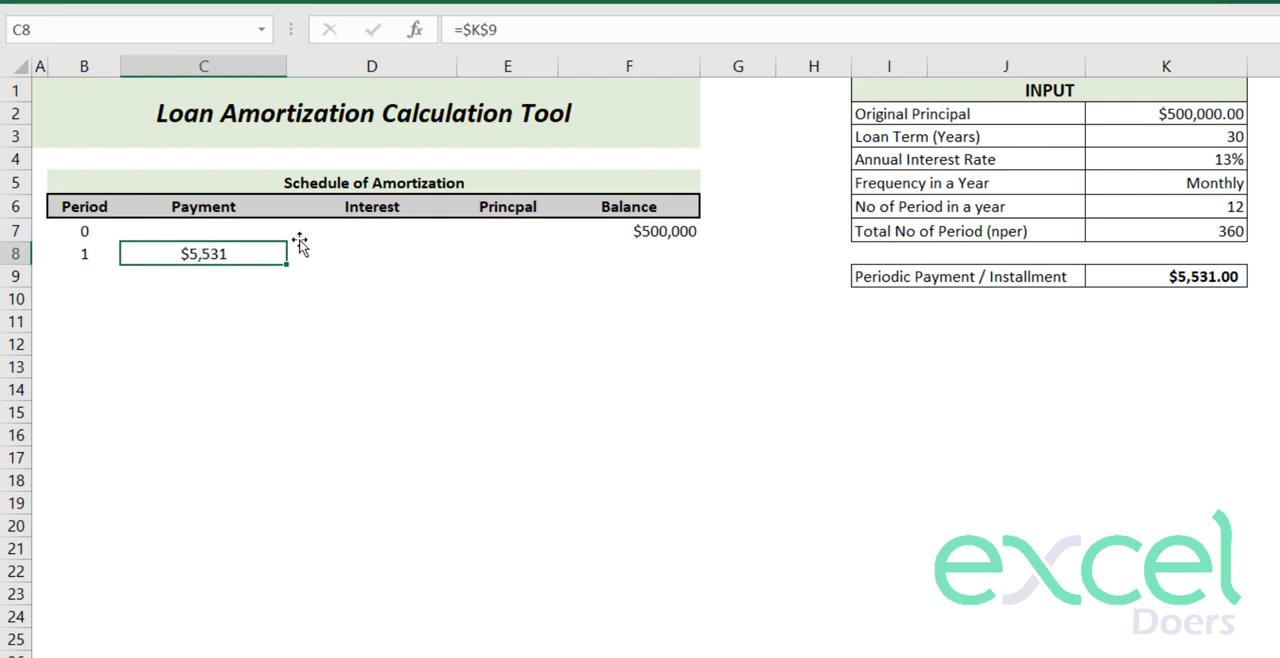
{"action": "left_click", "coordinate": [376, 209]}
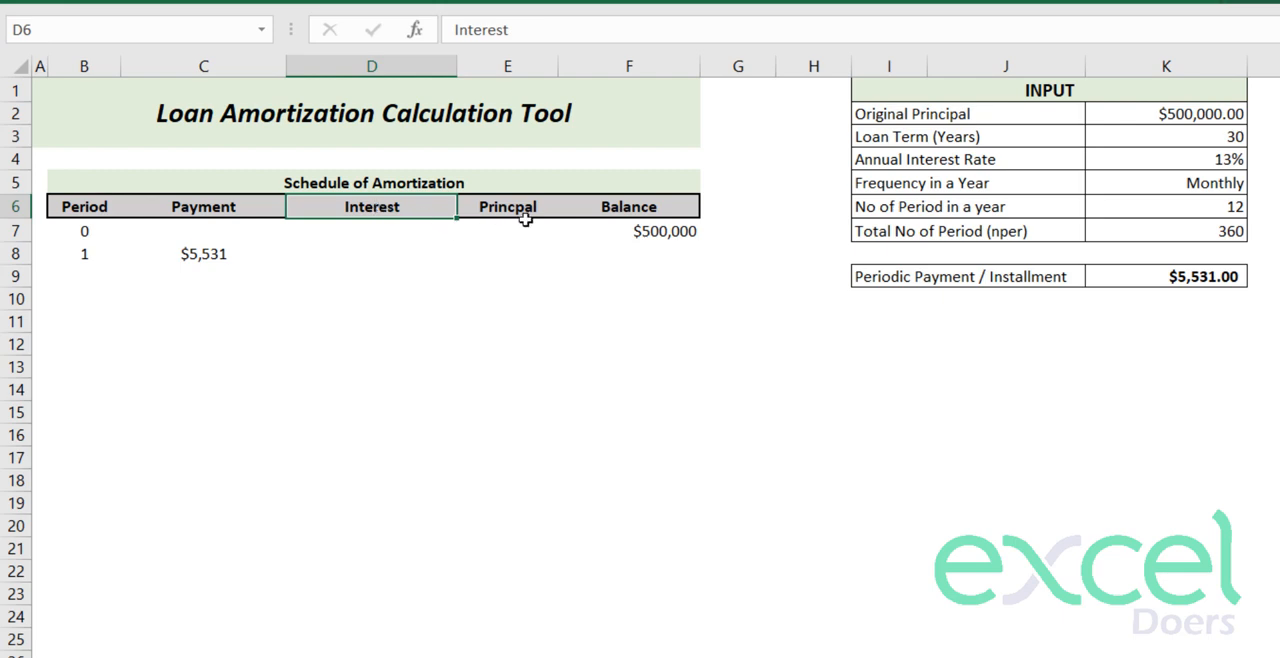
{"action": "left_click", "coordinate": [497, 211]}
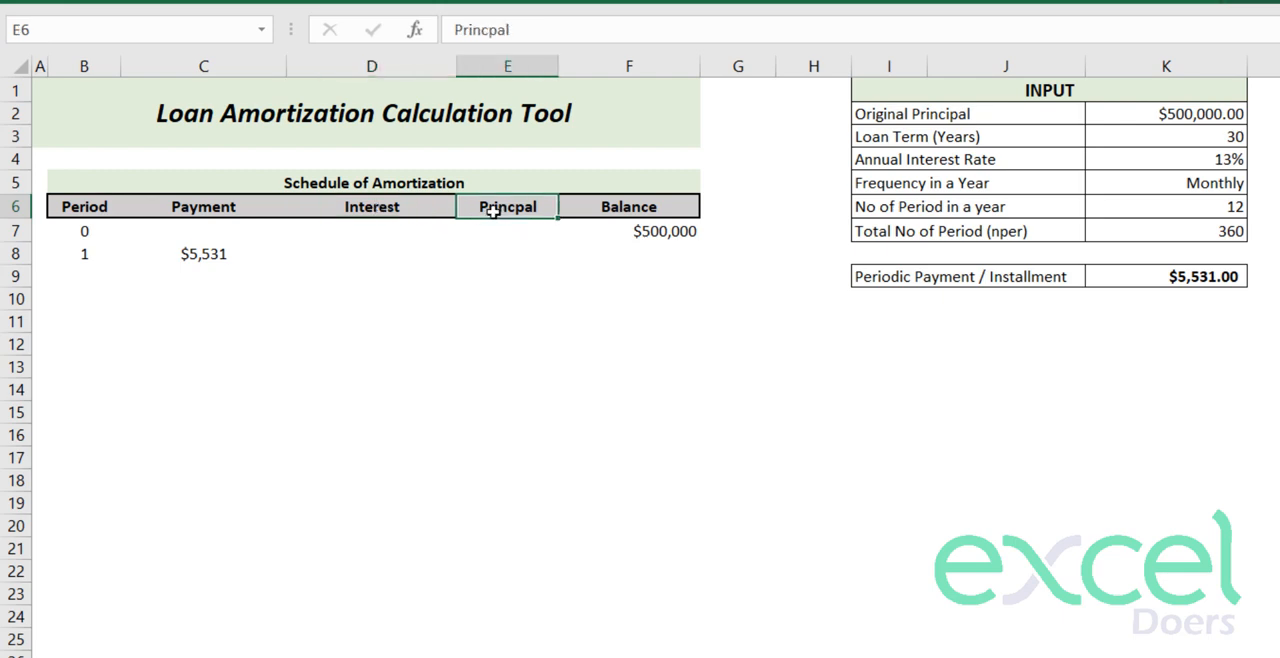
{"action": "left_click", "coordinate": [180, 258]}
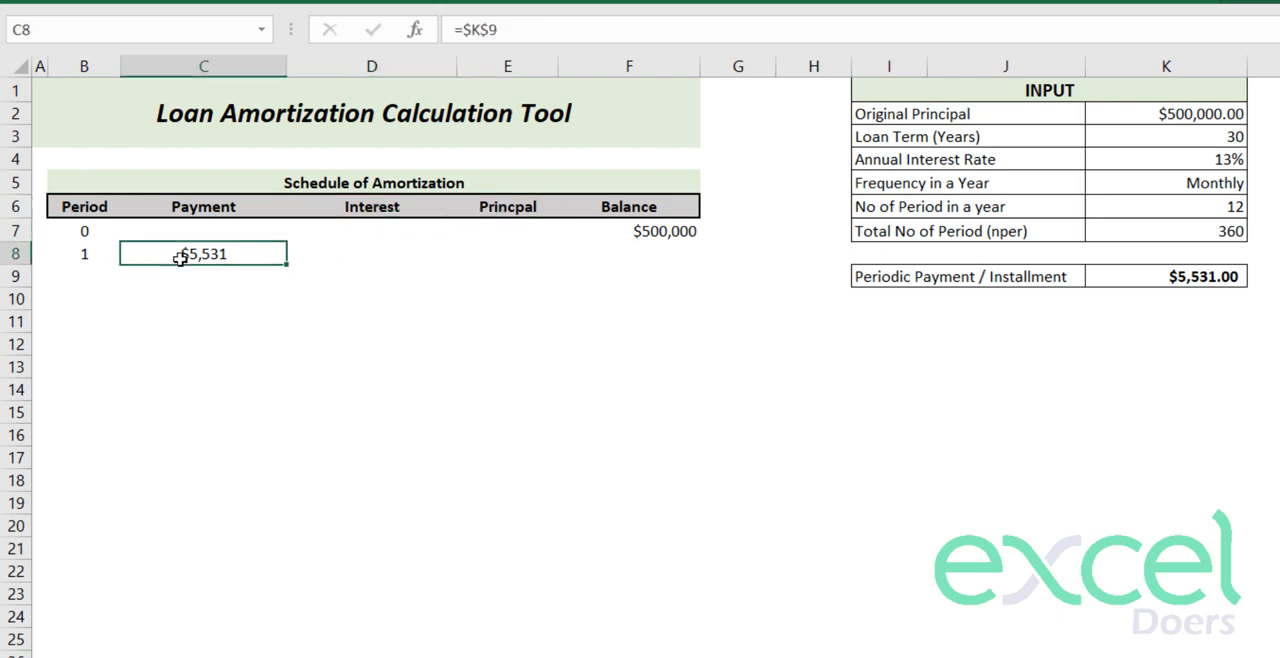
{"action": "left_click", "coordinate": [361, 254]}
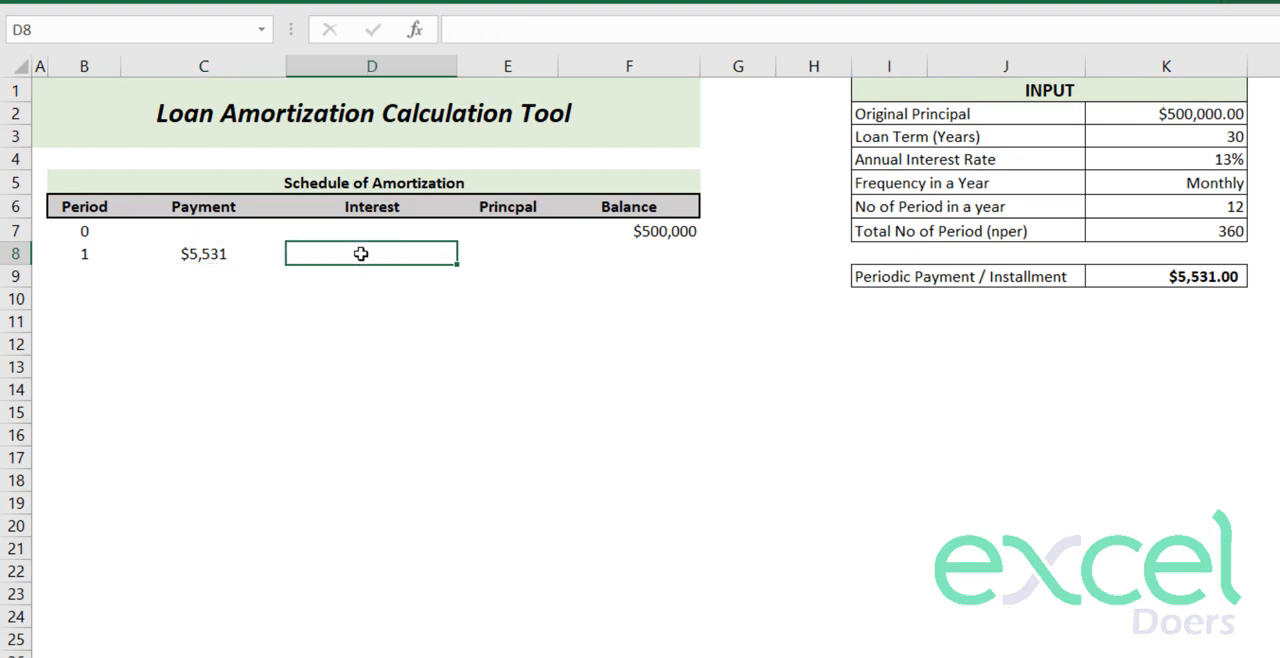
{"action": "left_click", "coordinate": [508, 256]}
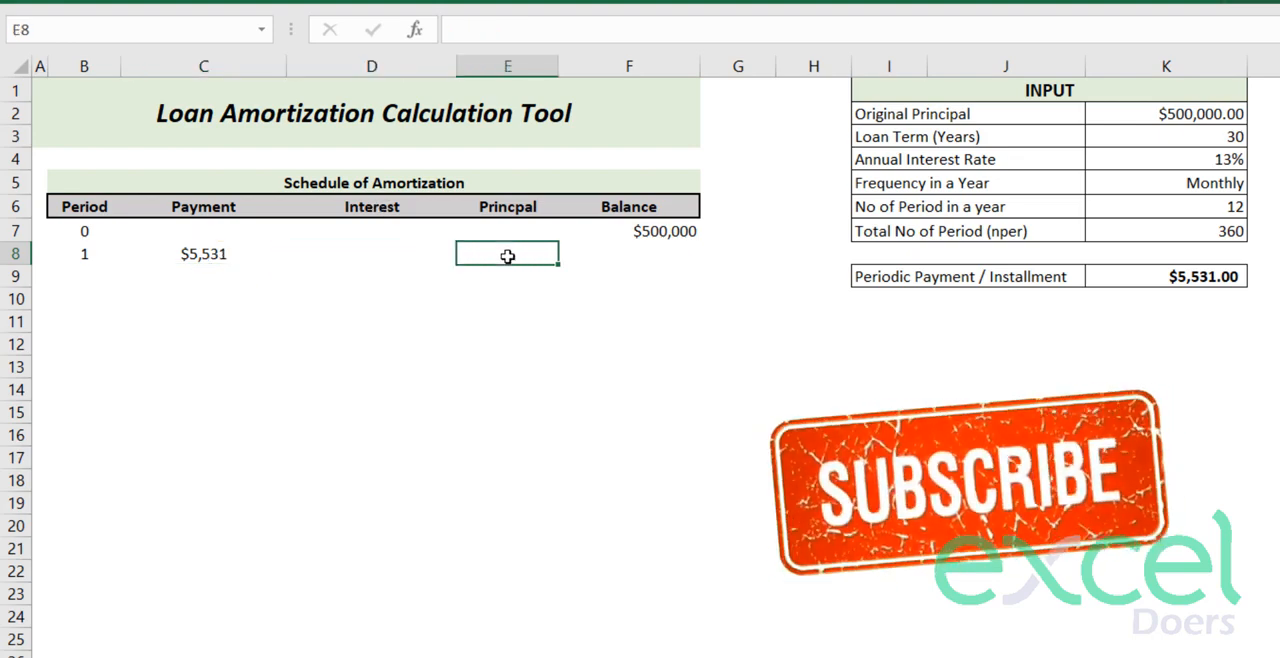
{"action": "left_click", "coordinate": [180, 256]}
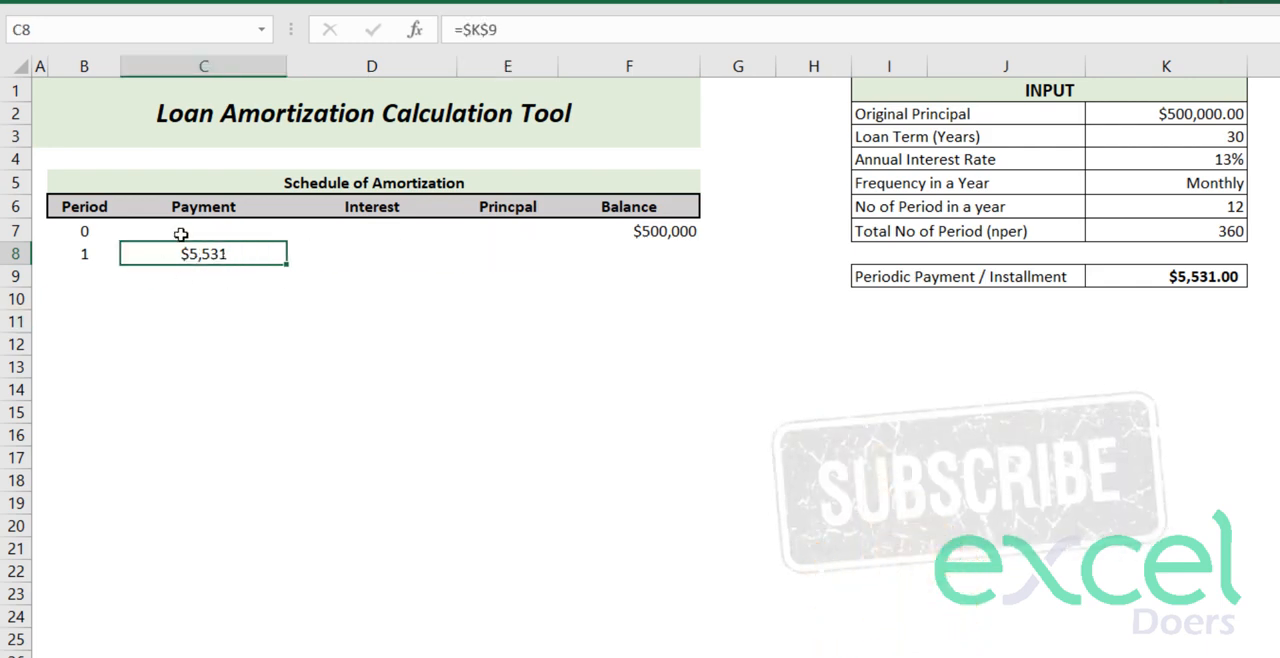
- Start an IPMT formula in D8 with the annual interest rate divided by the periods per year, $K$4/$K$6, as rate
{"action": "left_click", "coordinate": [352, 256]}
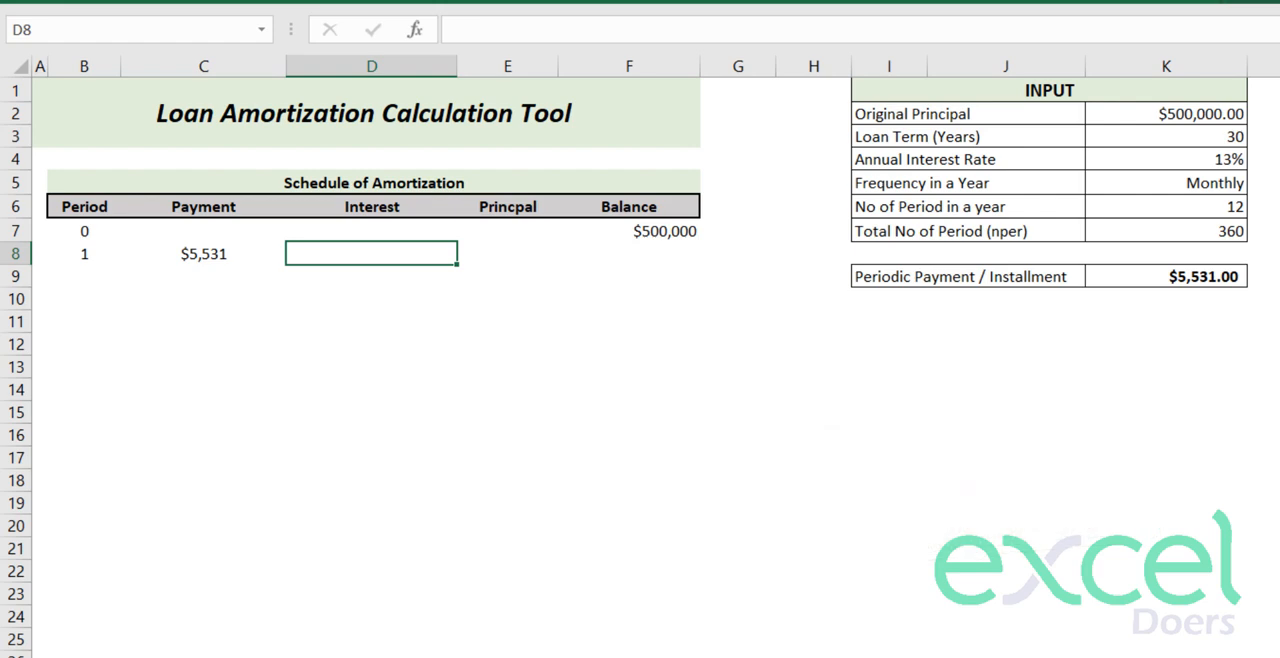
{"action": "type", "text": "=ipm"}
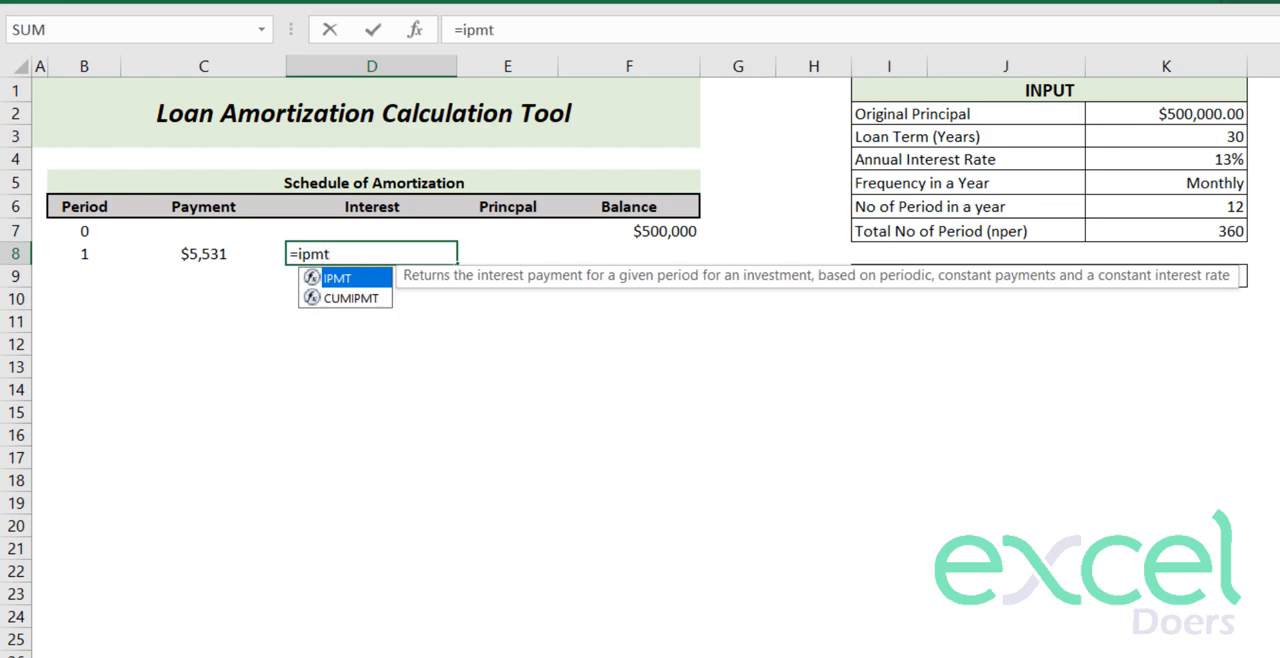
{"action": "type", "text": "t"}
{"action": "key", "text": "Tab"}
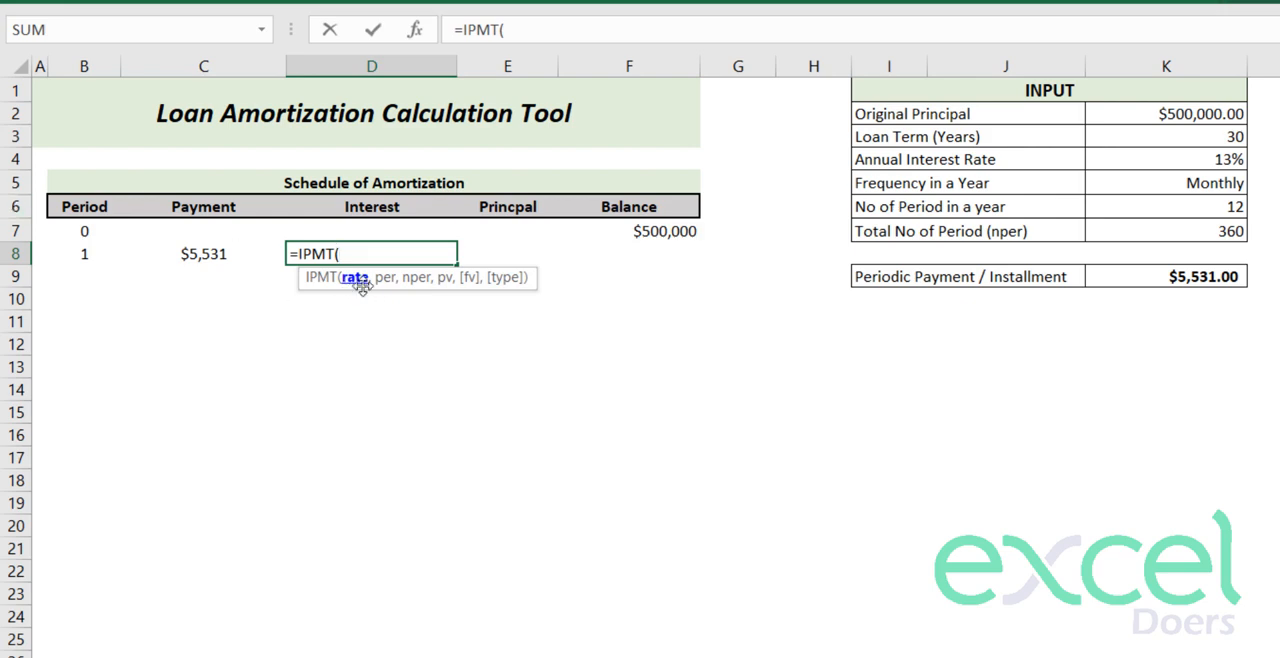
{"action": "left_click", "coordinate": [1177, 165]}
{"action": "key", "text": "F4"}
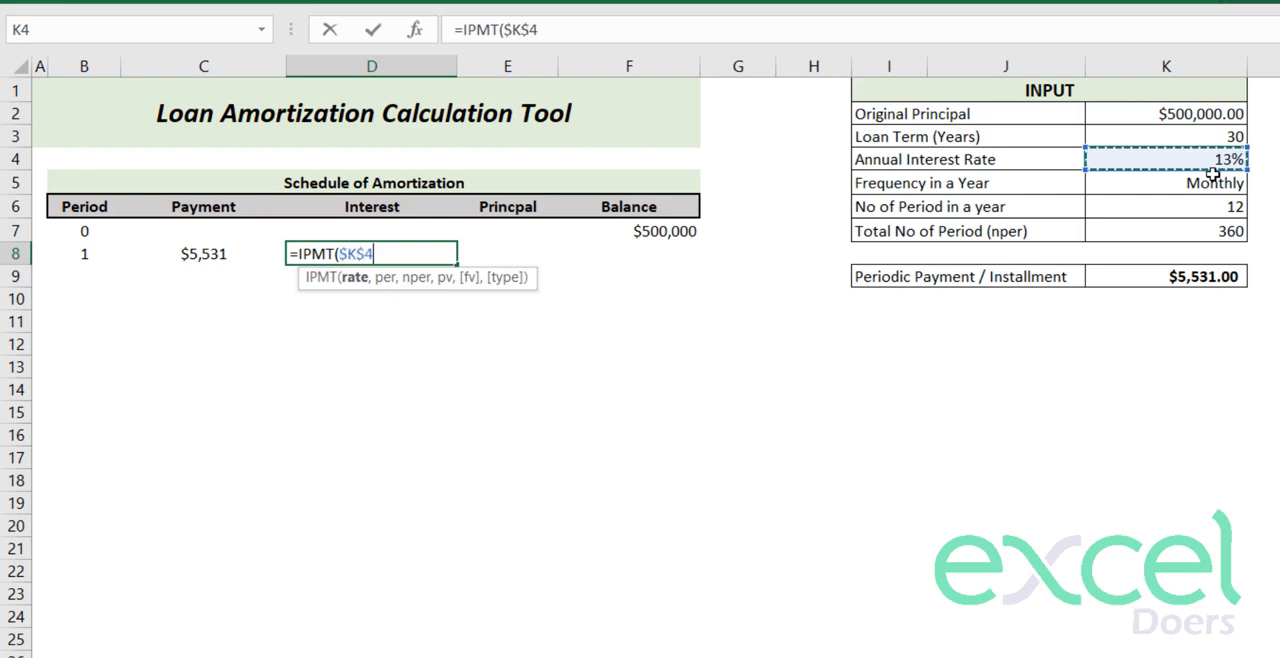
{"action": "type", "text": "/"}
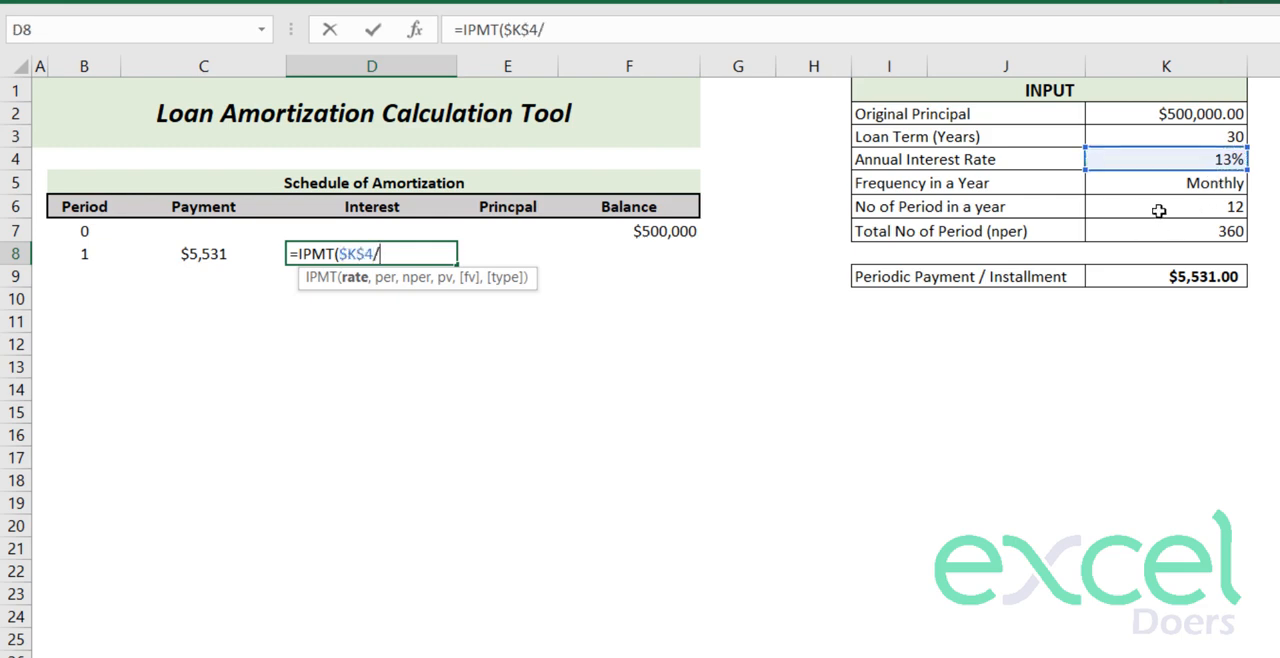
{"action": "left_click", "coordinate": [1158, 210]}
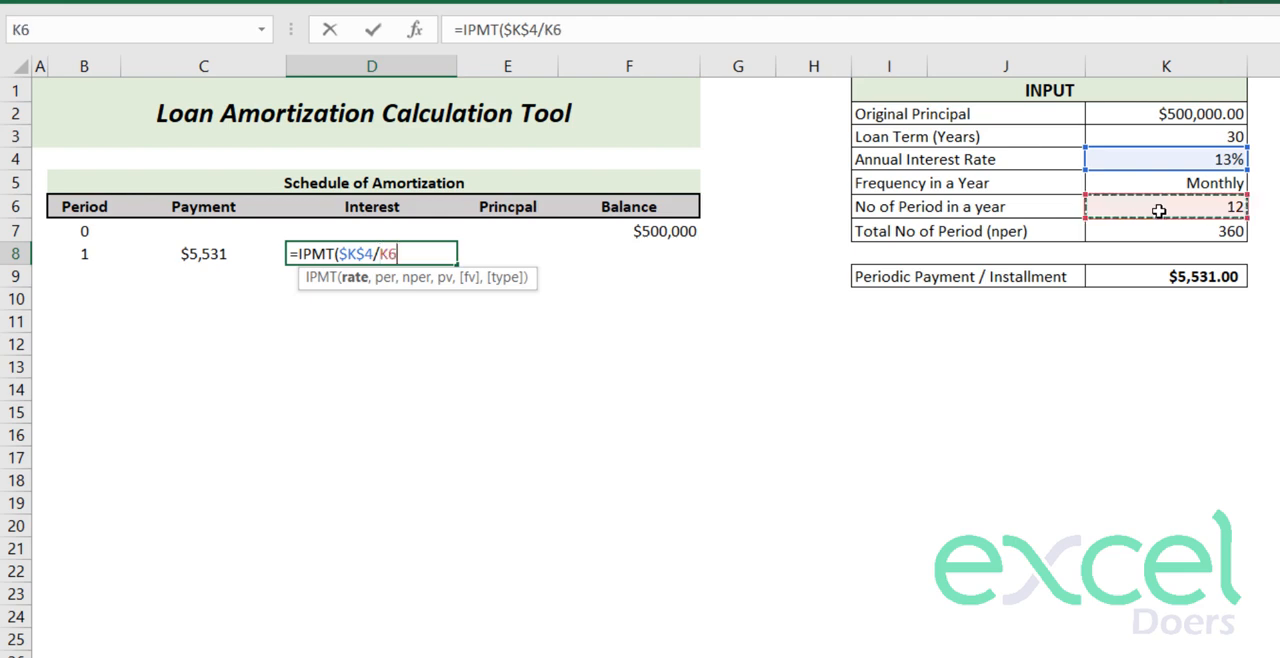
{"action": "key", "text": "F4"}
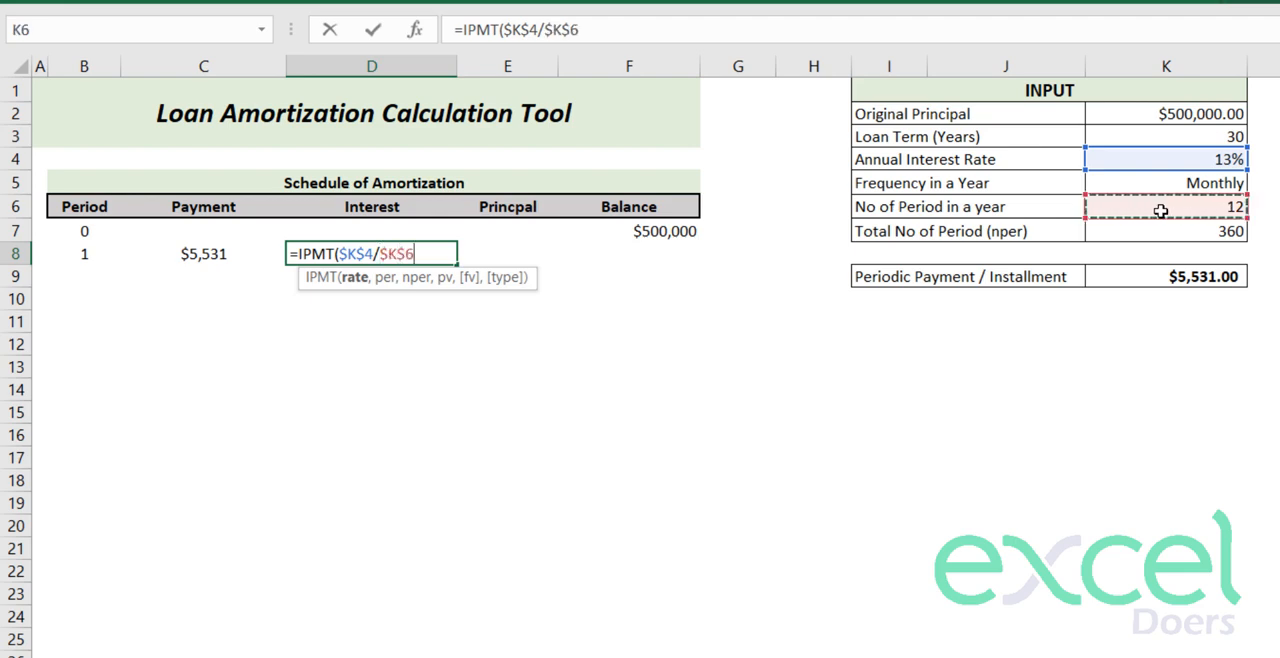
{"action": "type", "text": ","}
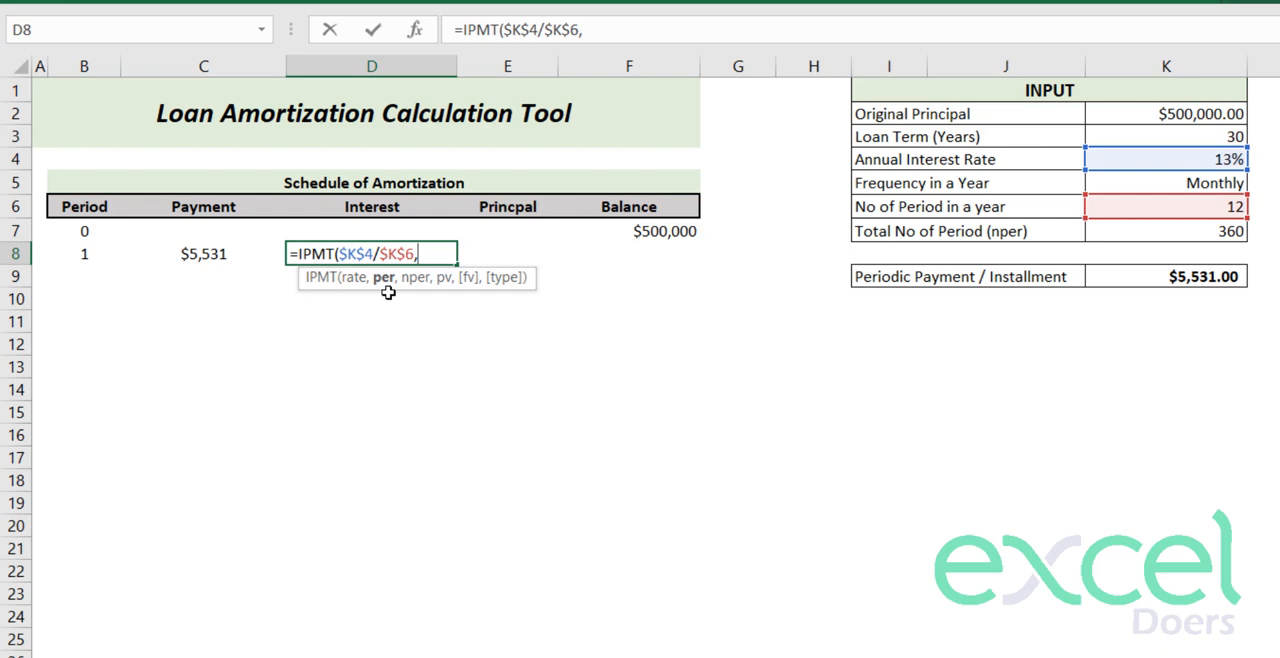
- Add the column-locked period $B8 as per and the total number of periods $K$7 as nper to the D8 IPMT formula
{"action": "left_click", "coordinate": [84, 254]}
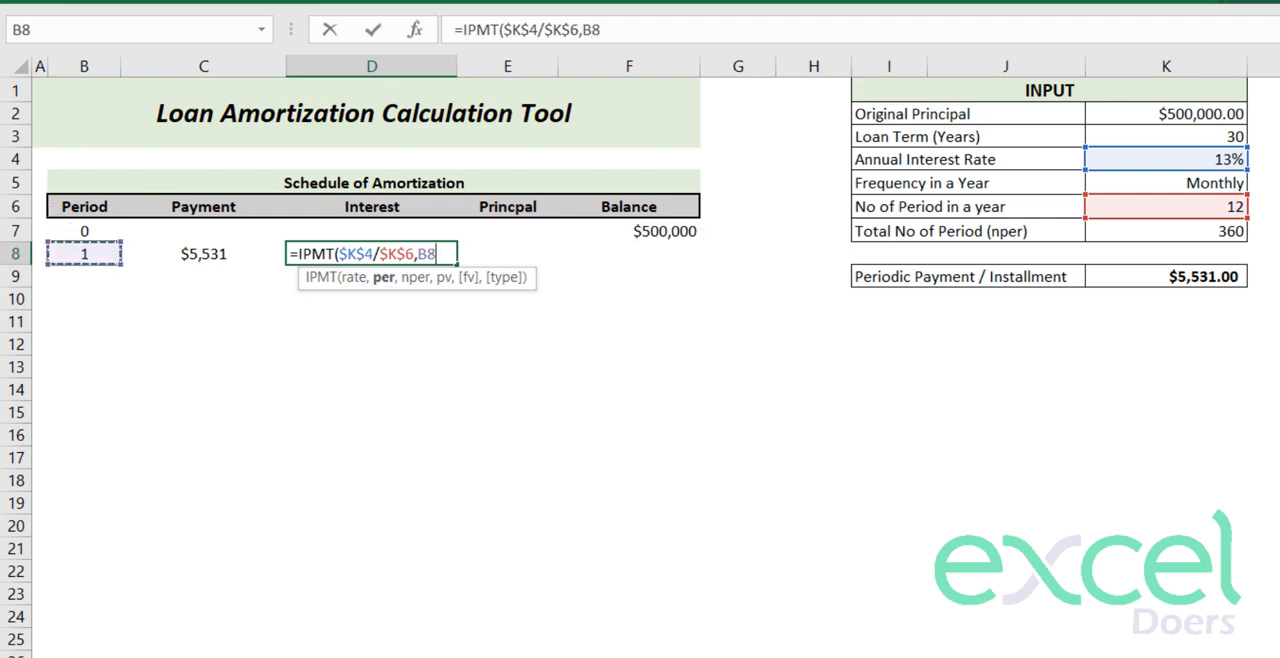
{"action": "key", "text": "F4"}
{"action": "key", "text": "F4"}
{"action": "key", "text": "F4"}
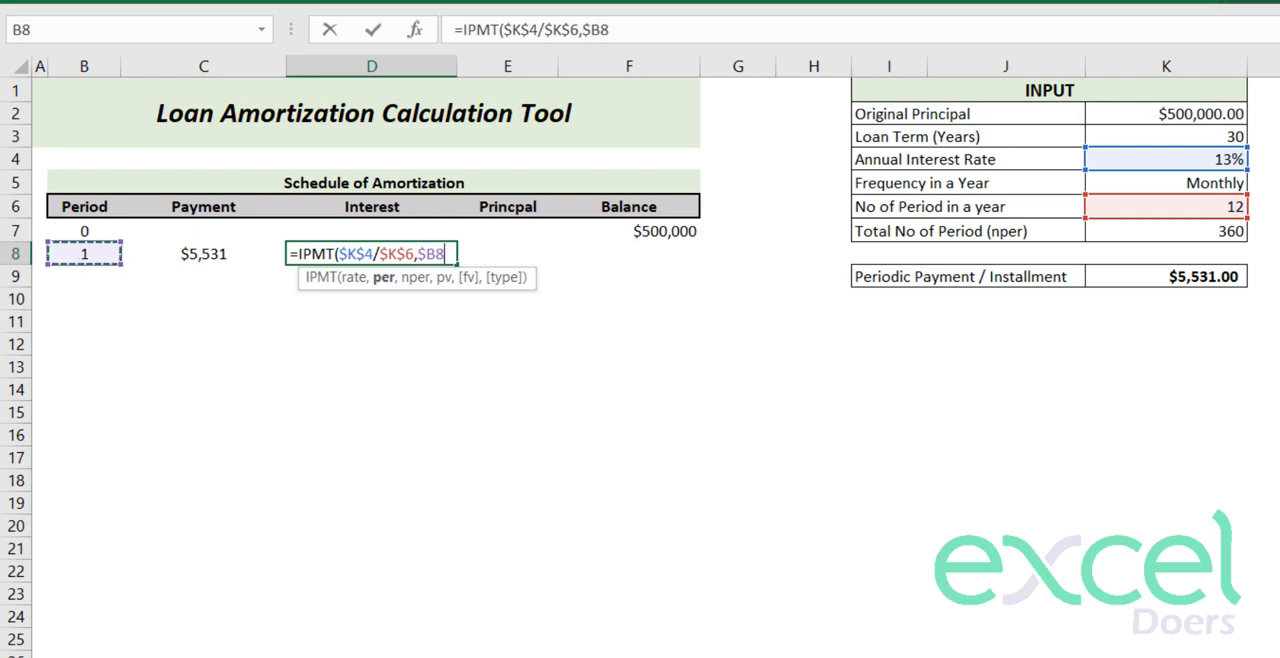
{"action": "type", "text": ","}
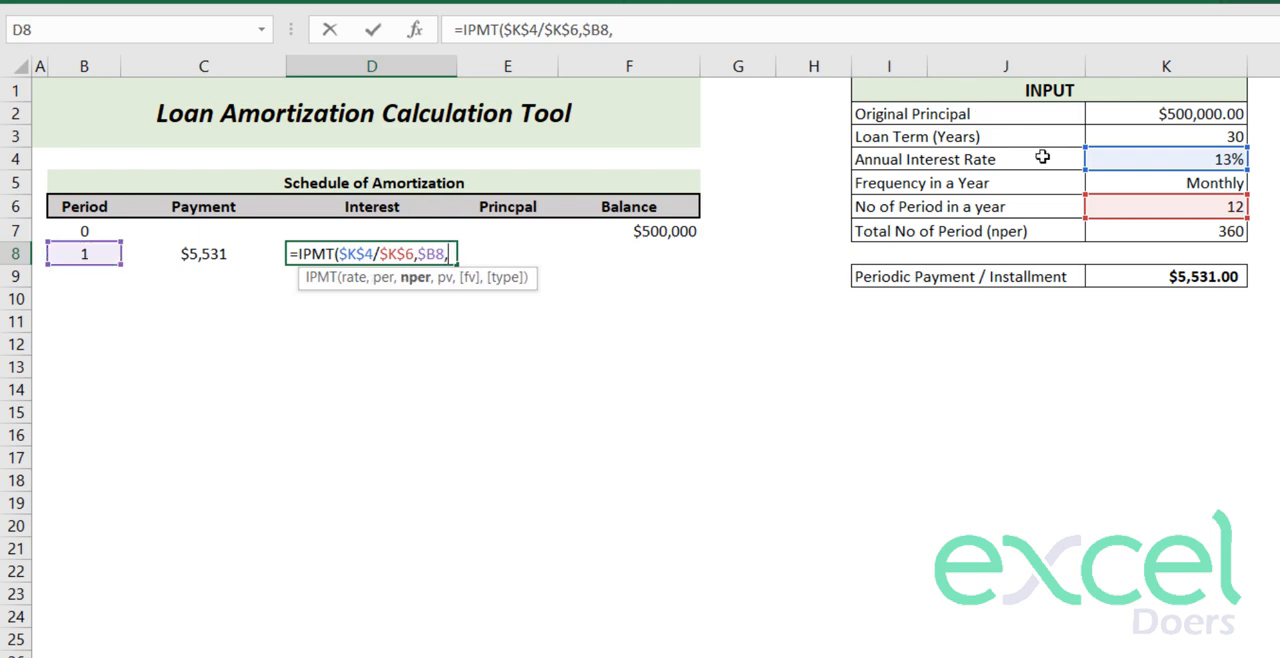
{"action": "left_click", "coordinate": [1145, 233]}
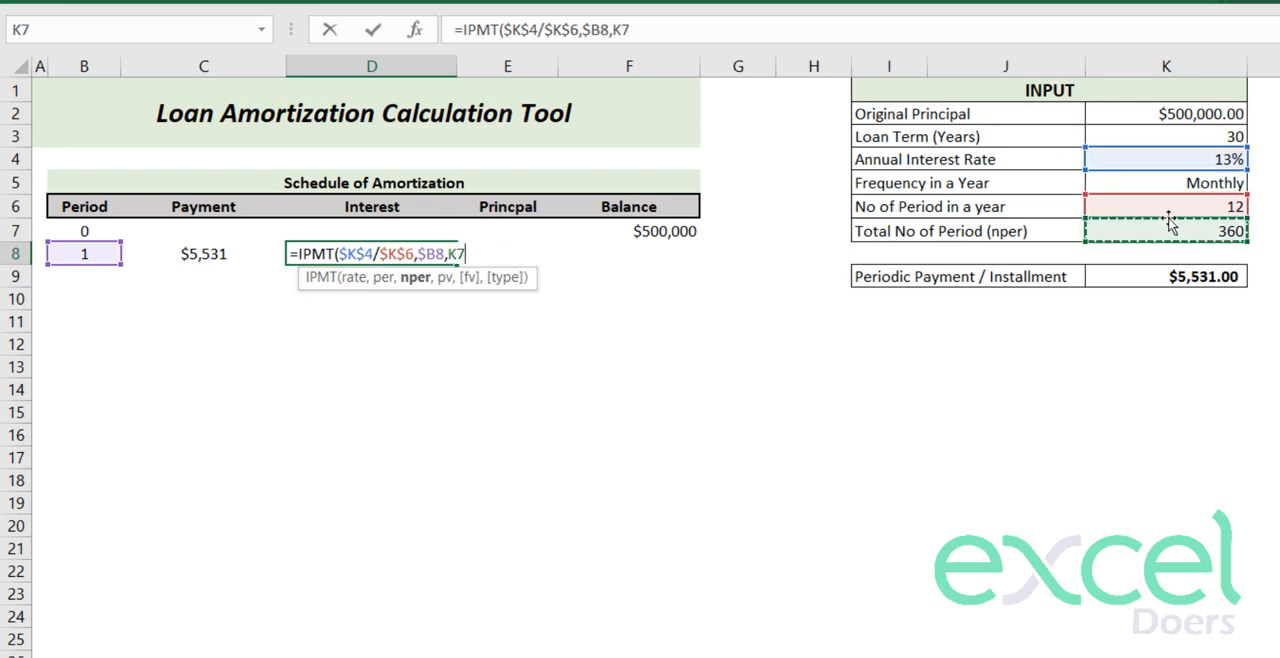
{"action": "key", "text": "F4"}
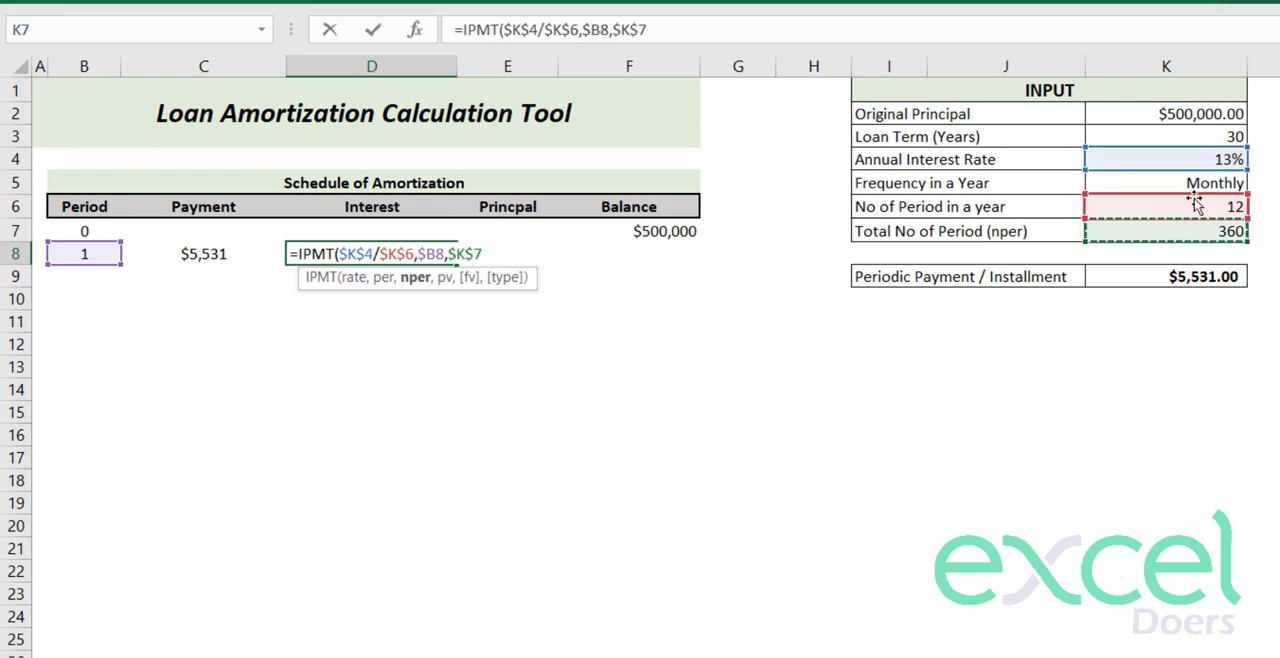
- Complete the D8 IPMT formula with the negated original principal, -K2, as pv
{"action": "type", "text": ","}
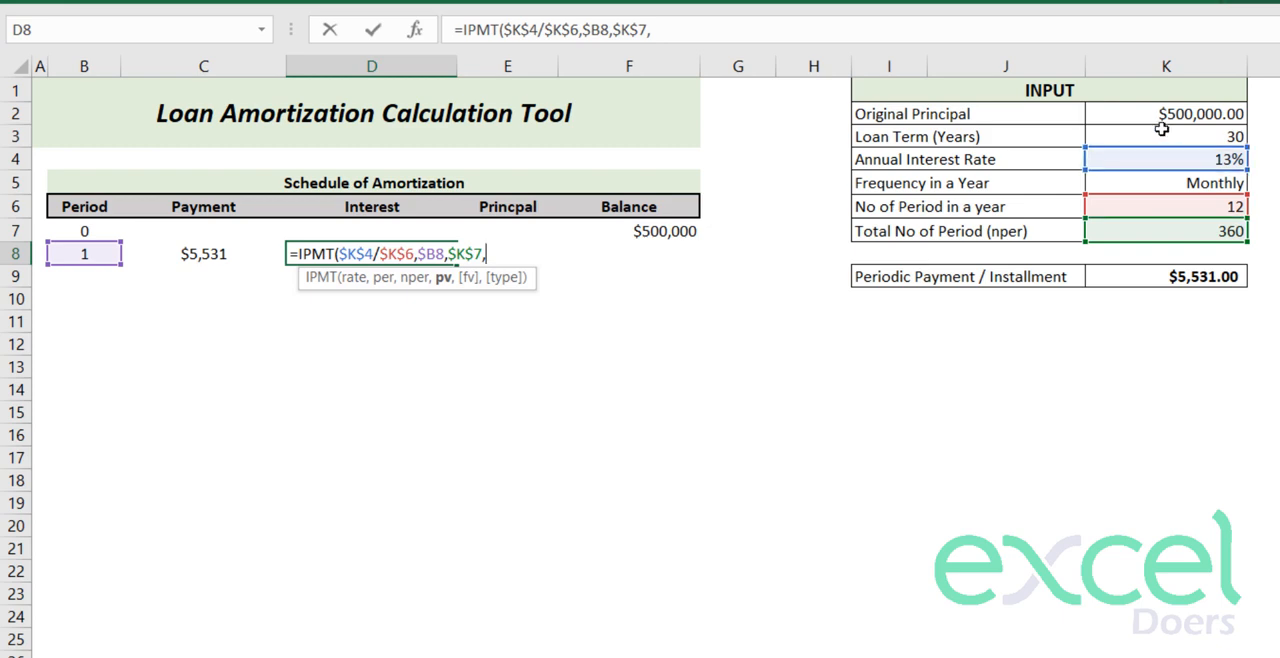
{"action": "type", "text": "-"}
{"action": "left_click", "coordinate": [1152, 114]}
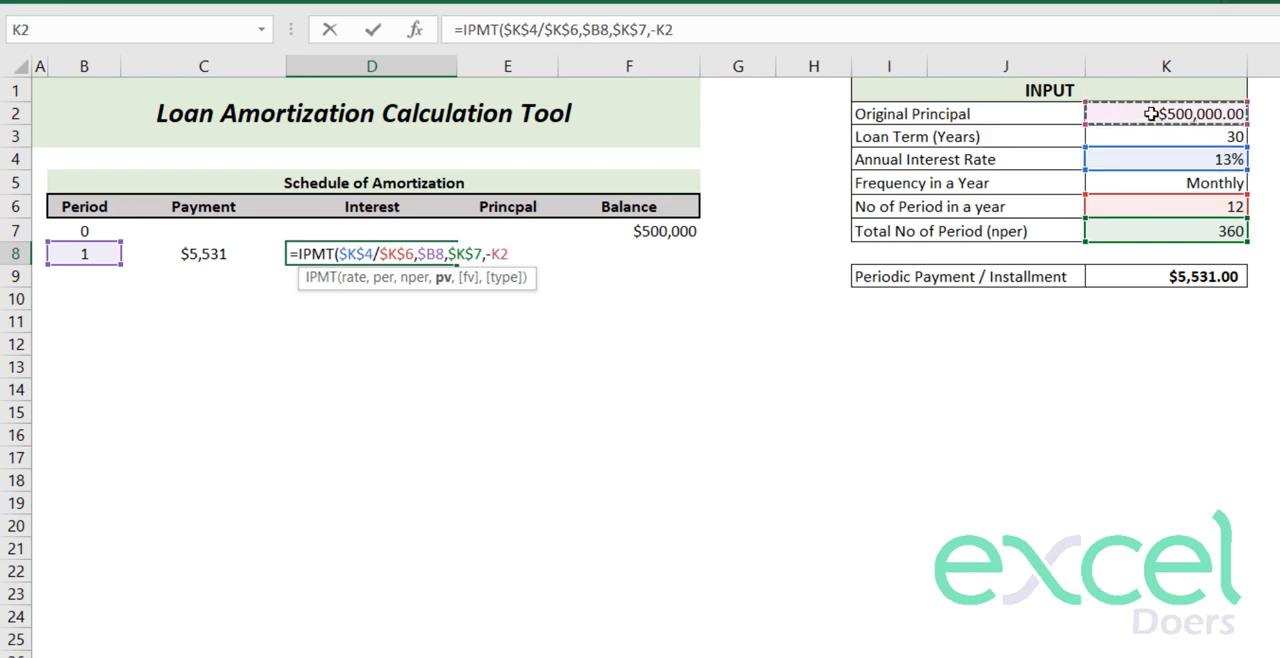
{"action": "key", "text": "Return"}
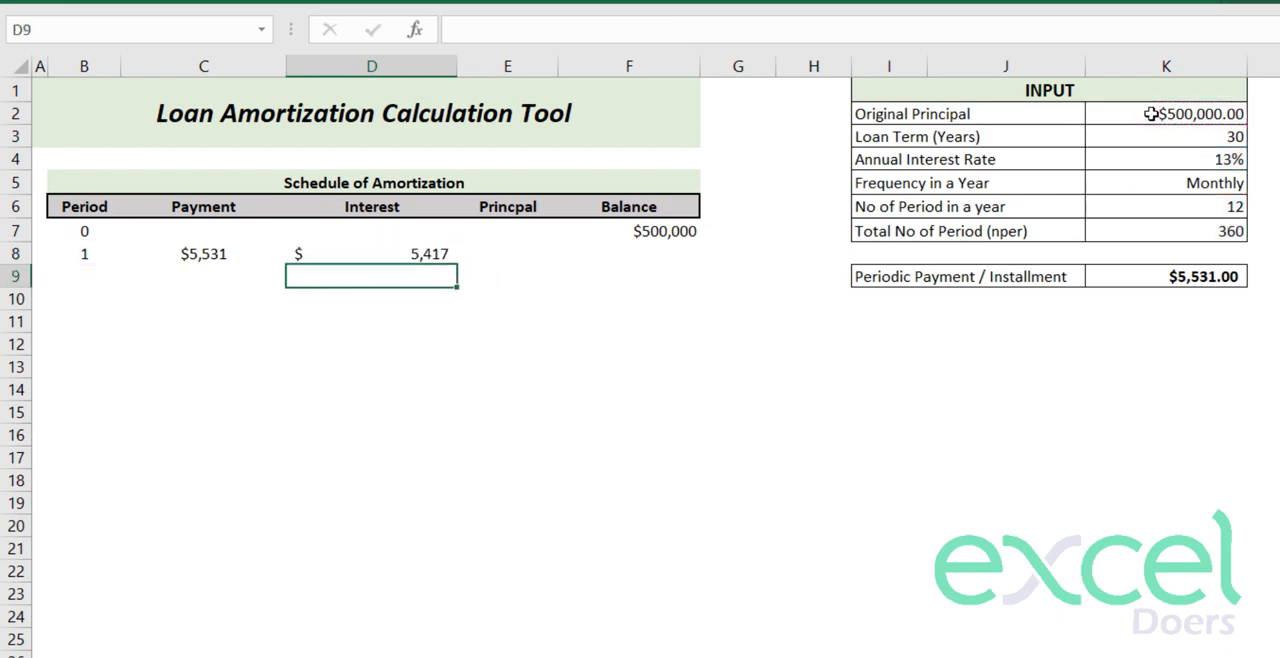
{"action": "key", "text": "Up"}
{"action": "key", "text": "Left"}
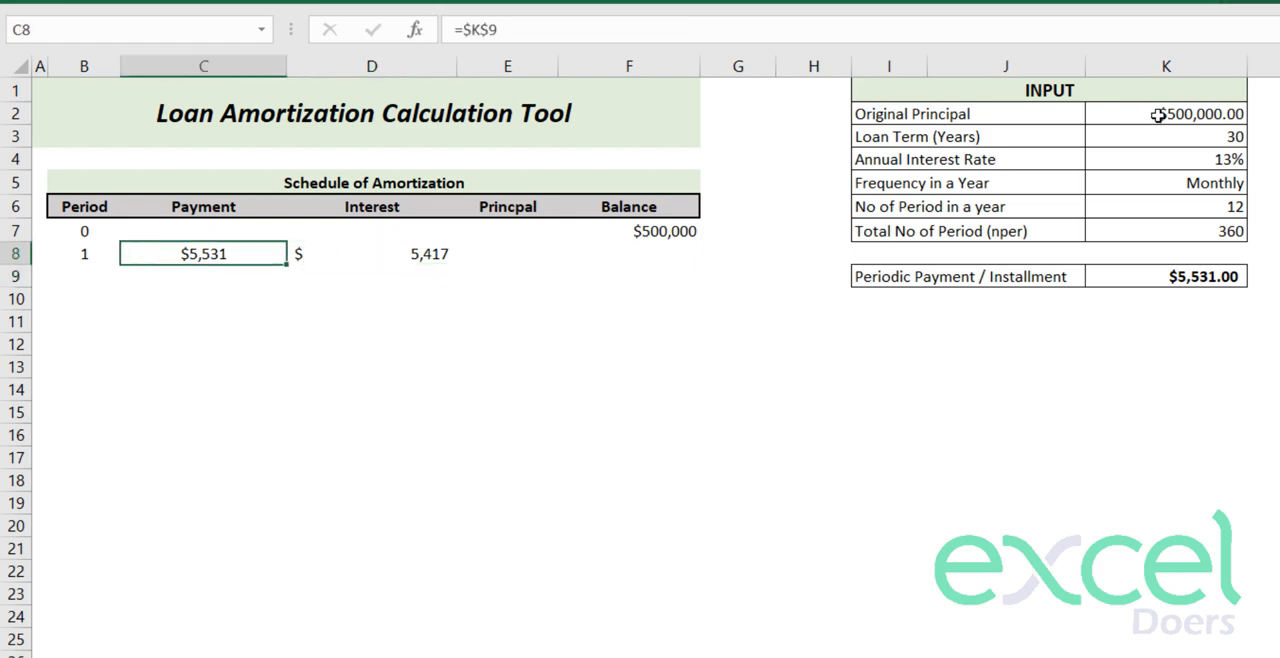
{"action": "key", "text": "Right"}
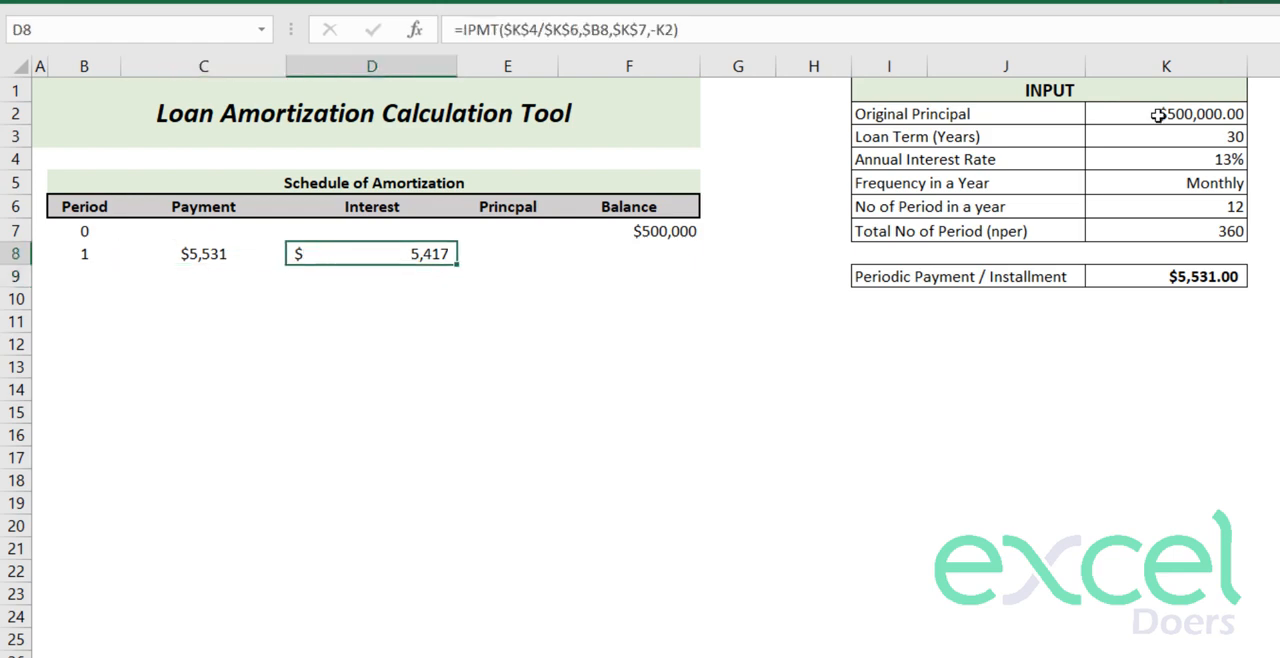
- Calculate the period 1 principal in E8 as payment minus interest with =C8-D8
{"action": "key", "text": "Right"}
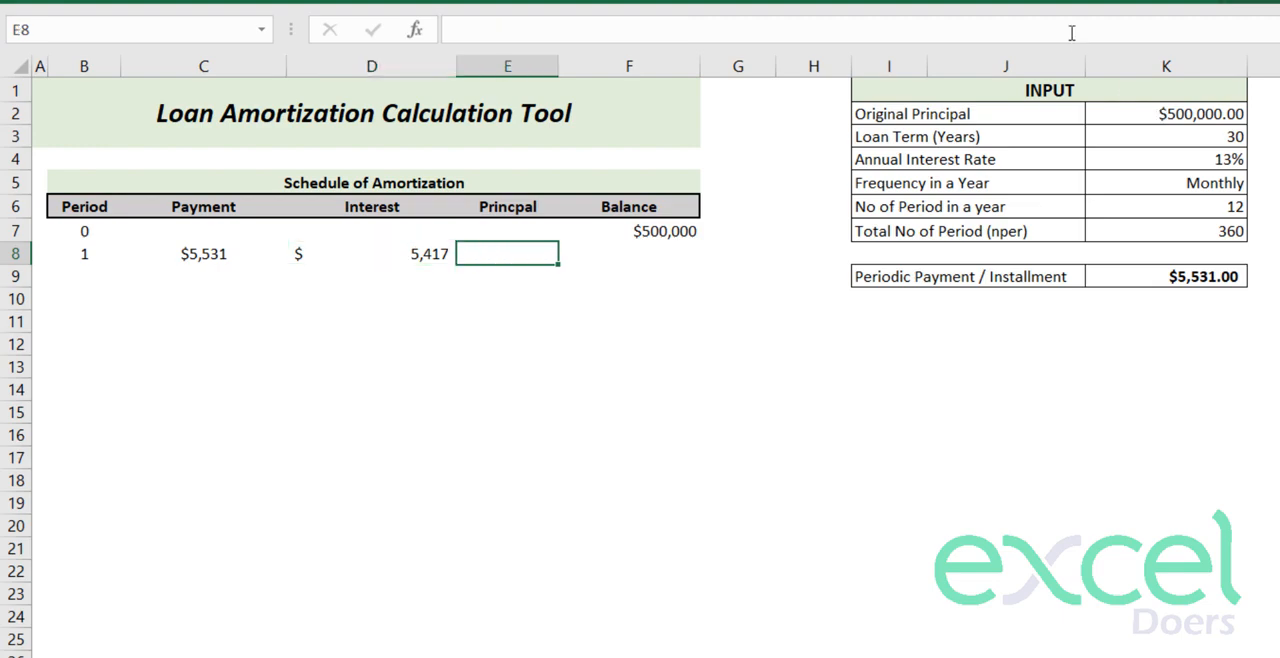
{"action": "type", "text": "="}
{"action": "left_click", "coordinate": [216, 252]}
{"action": "type", "text": "-"}
{"action": "left_click", "coordinate": [397, 257]}
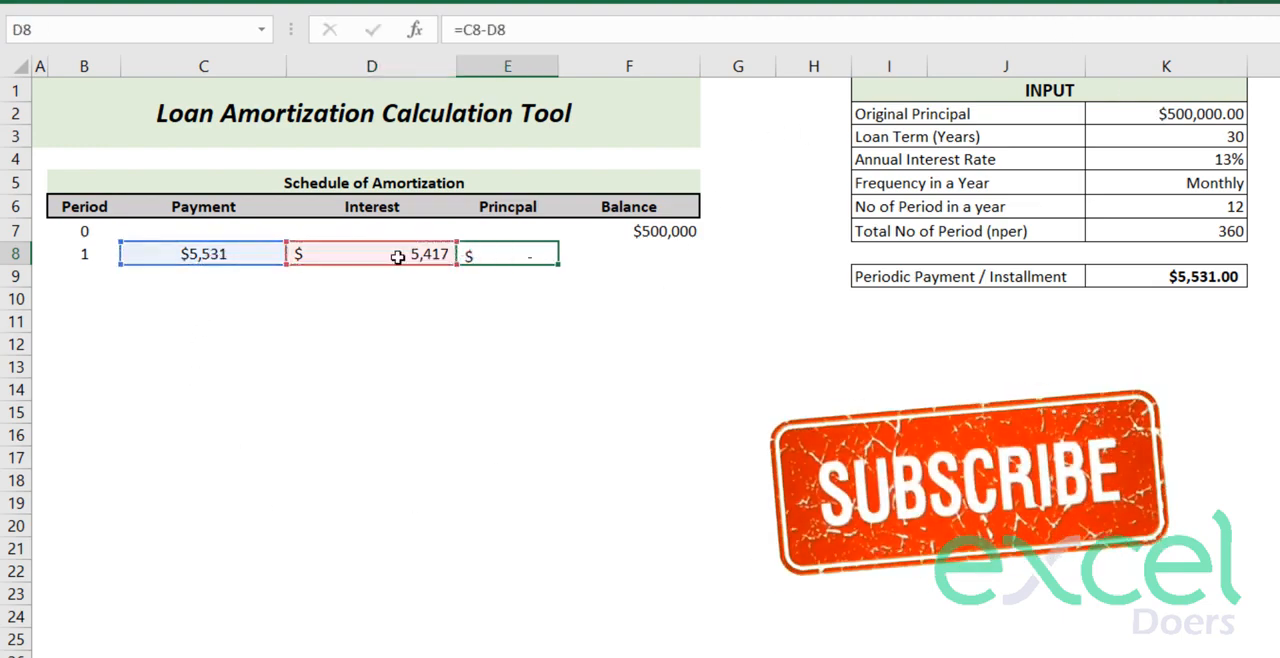
{"action": "key", "text": "Return"}
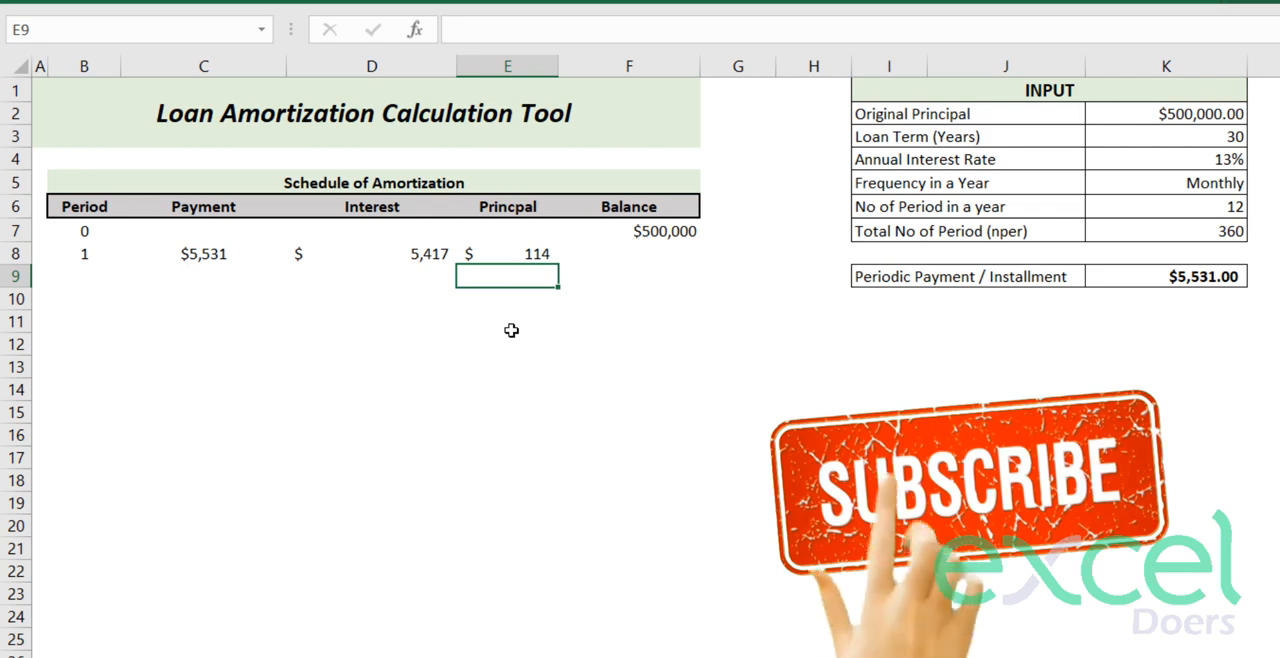
- Replace the subtraction formula in E8 with the start of a PPMT function
{"action": "left_click", "coordinate": [514, 255]}
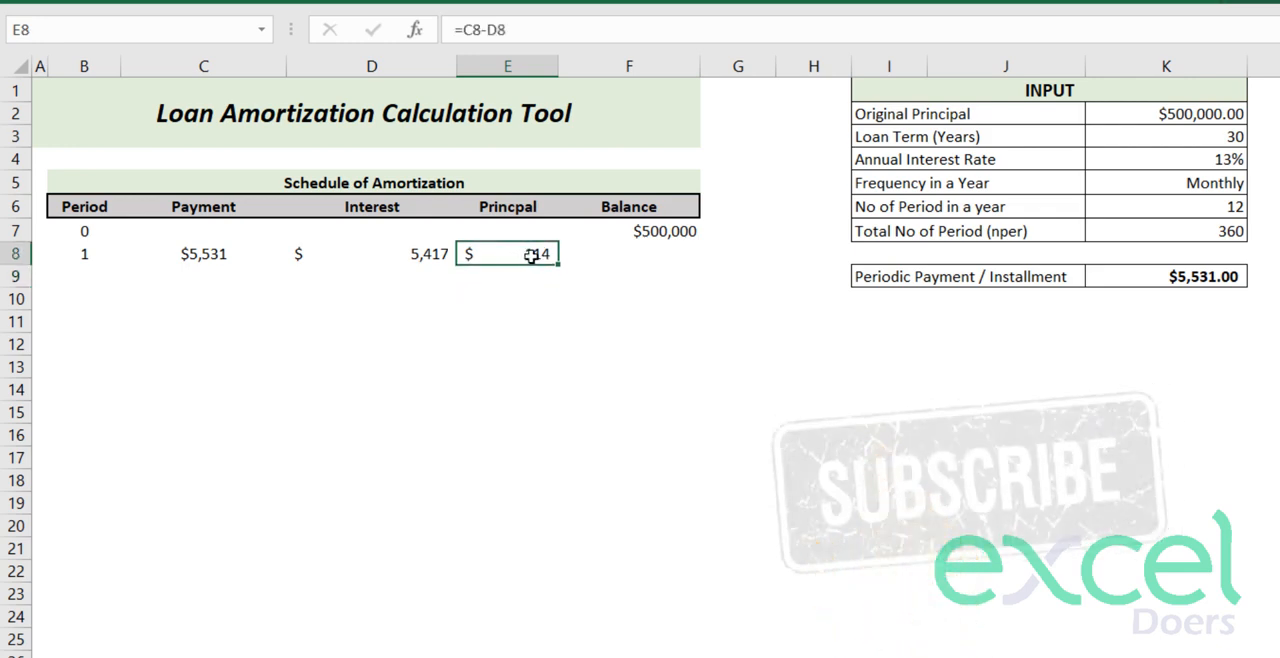
{"action": "double_click", "coordinate": [533, 255]}
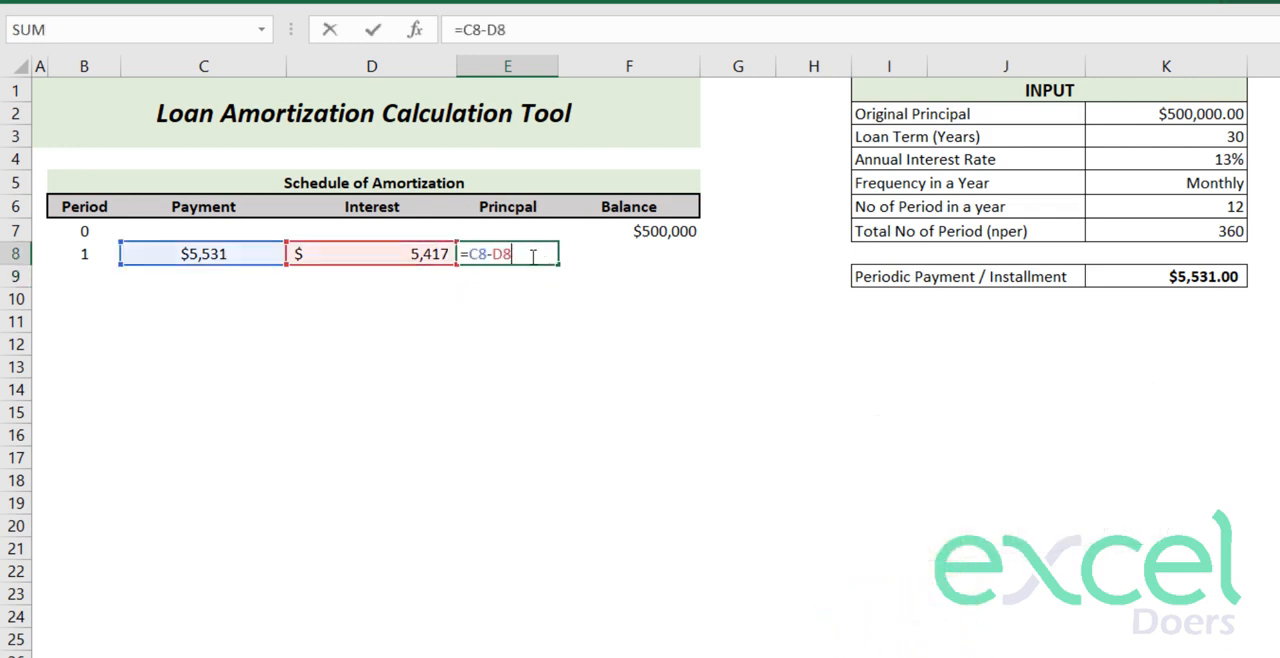
{"action": "key", "text": "BackSpace"}
{"action": "key", "text": "BackSpace"}
{"action": "key", "text": "BackSpace"}
{"action": "key", "text": "BackSpace"}
{"action": "key", "text": "BackSpace"}
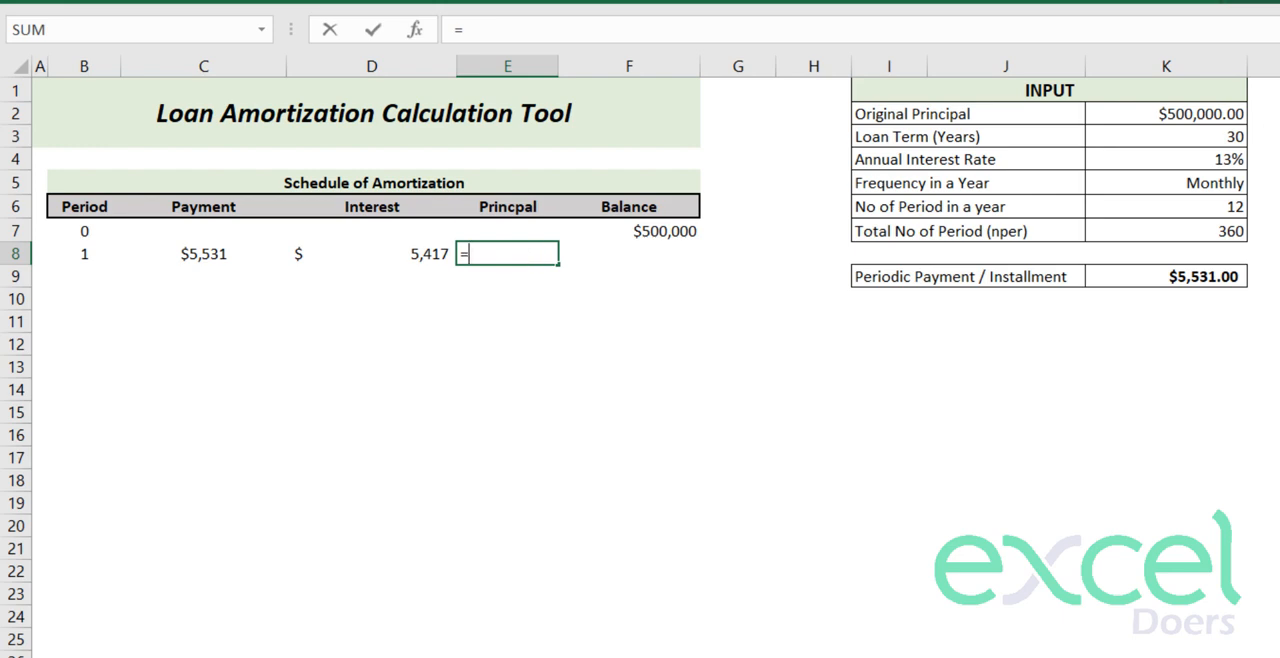
{"action": "type", "text": "ppm"}
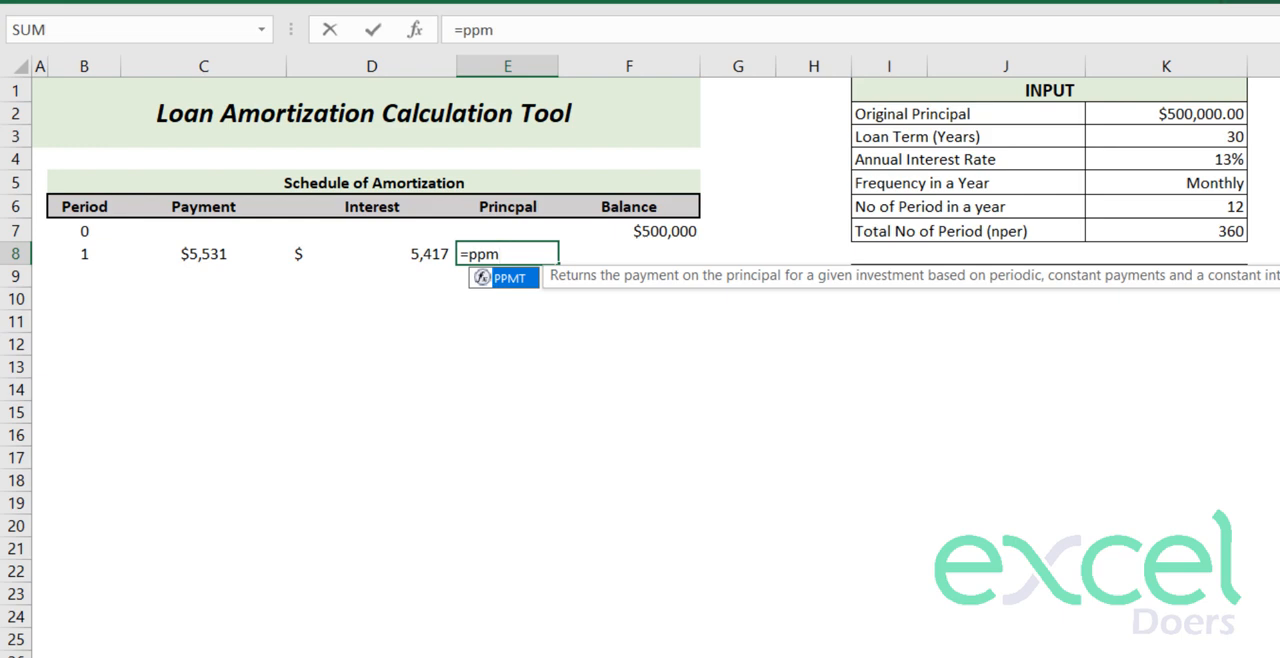
{"action": "type", "text": "t"}
{"action": "key", "text": "Tab"}
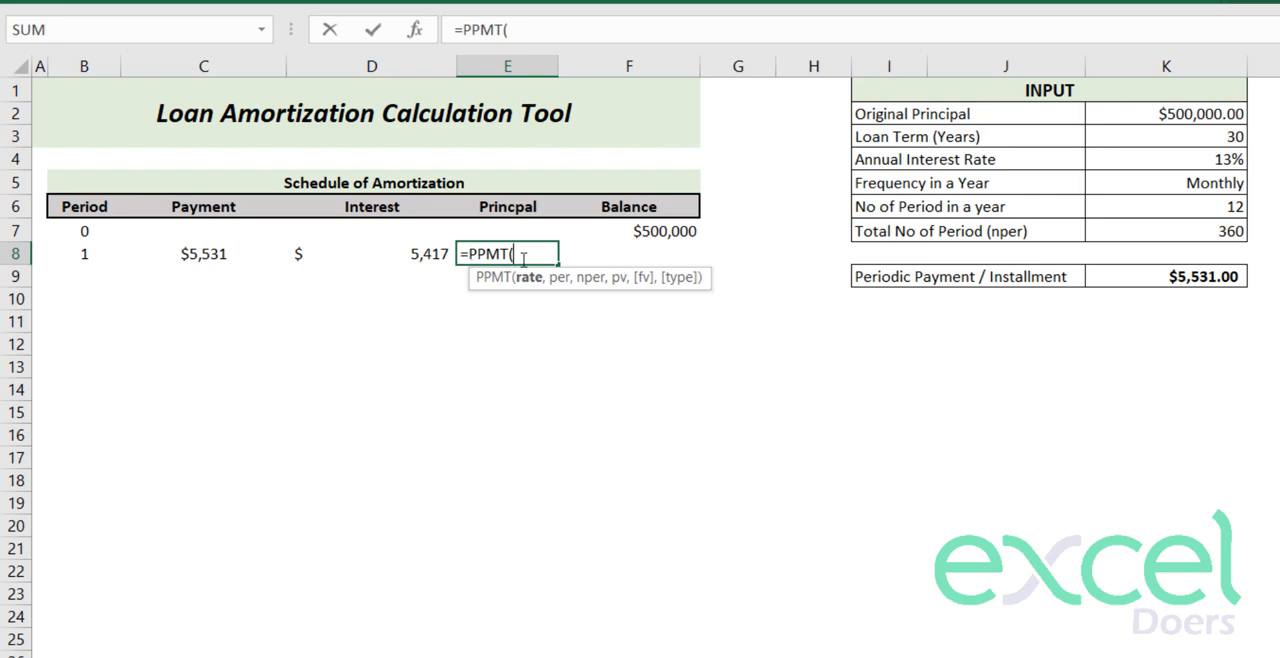
- Give the E8 PPMT formula the annual interest rate divided by the periods per year, $K$4/$K$6, as rate
{"action": "left_click", "coordinate": [1168, 161]}
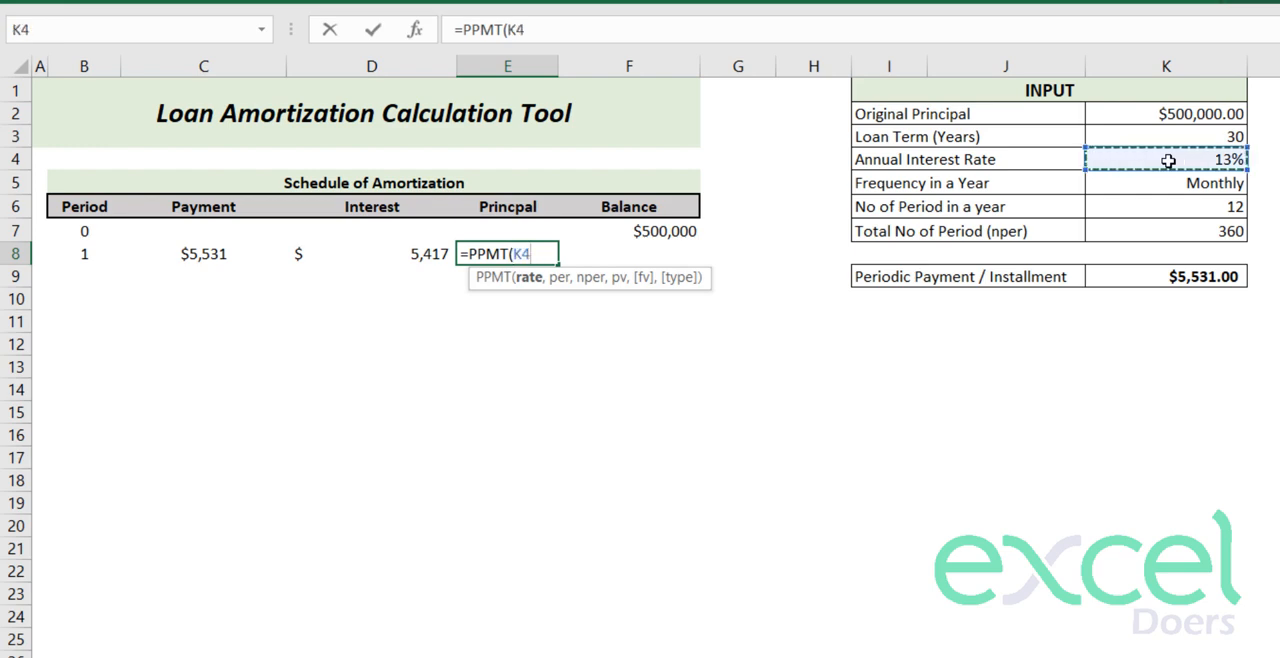
{"action": "key", "text": "F4"}
{"action": "type", "text": "/"}
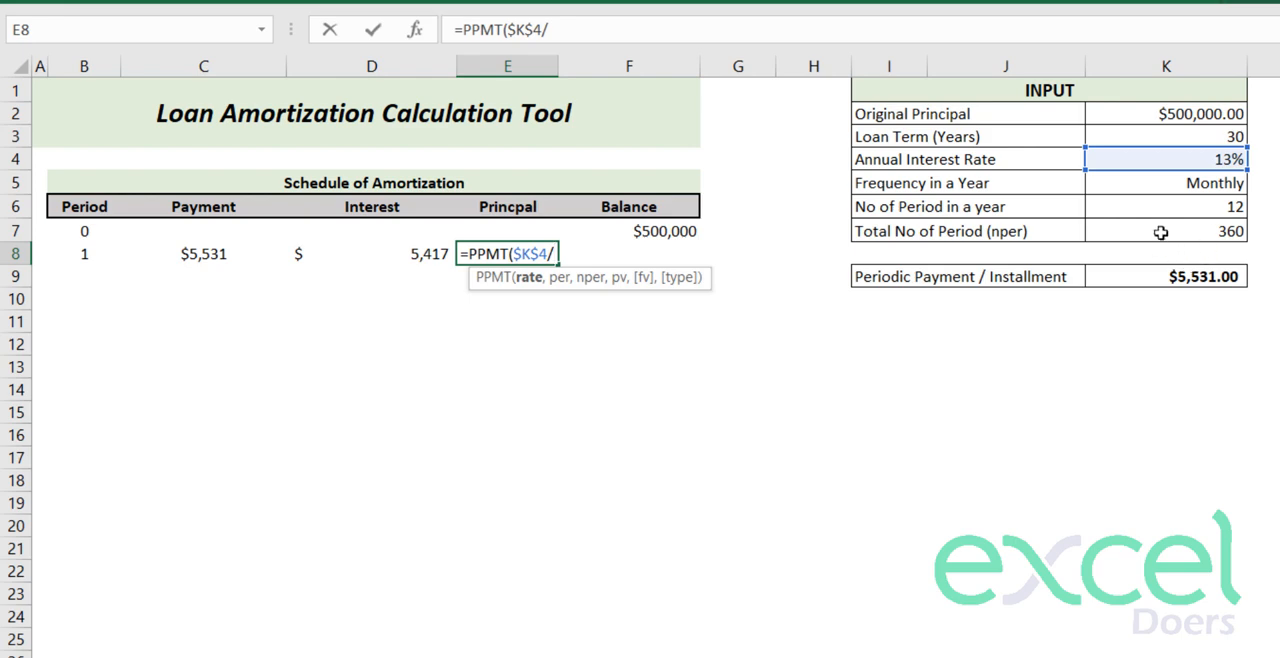
{"action": "left_click", "coordinate": [1160, 211]}
{"action": "key", "text": "F4"}
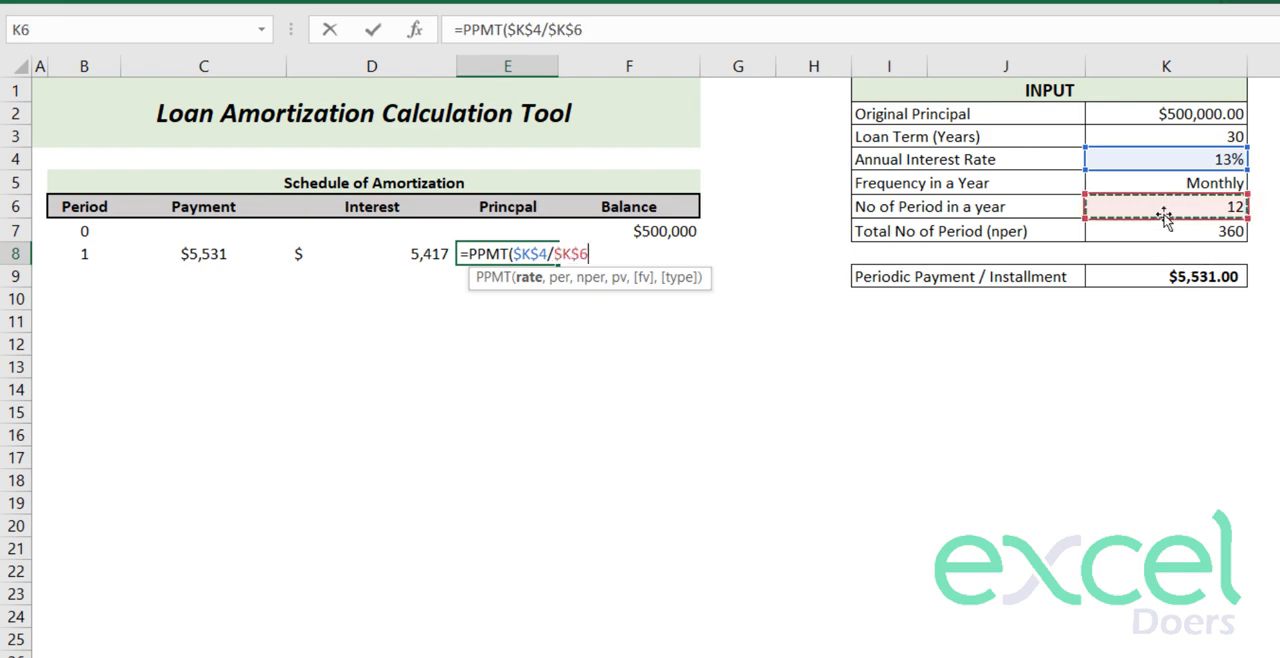
{"action": "type", "text": "/$K$6"}
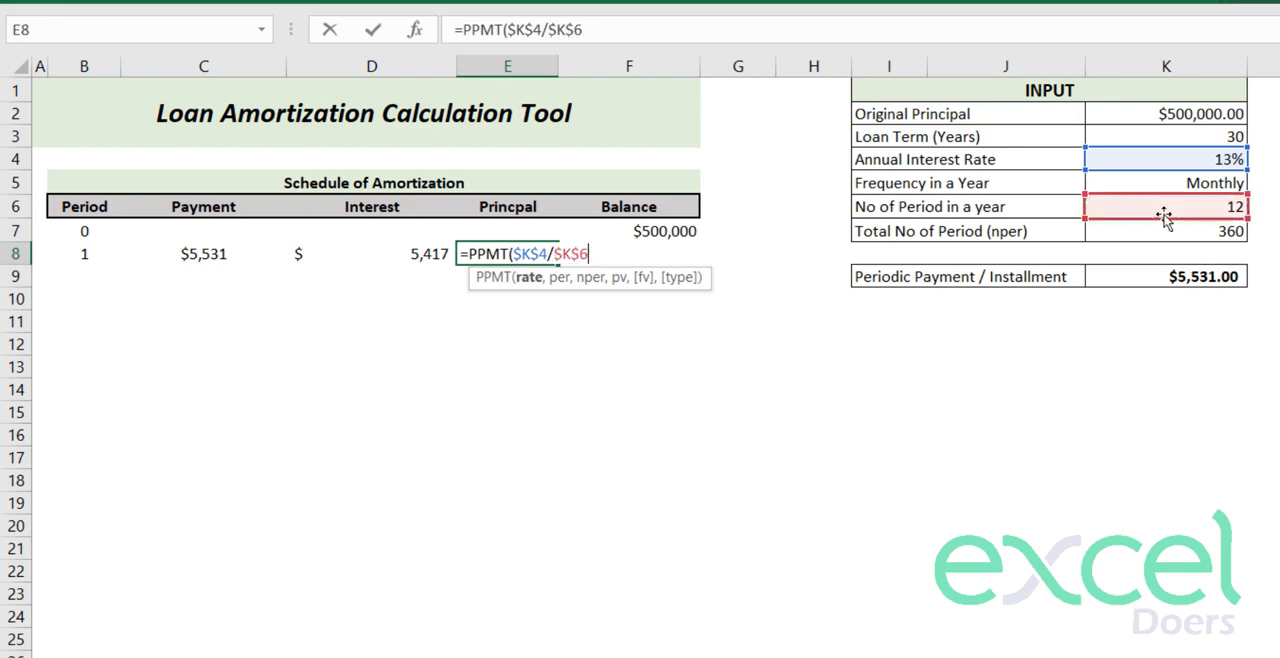
{"action": "type", "text": ","}
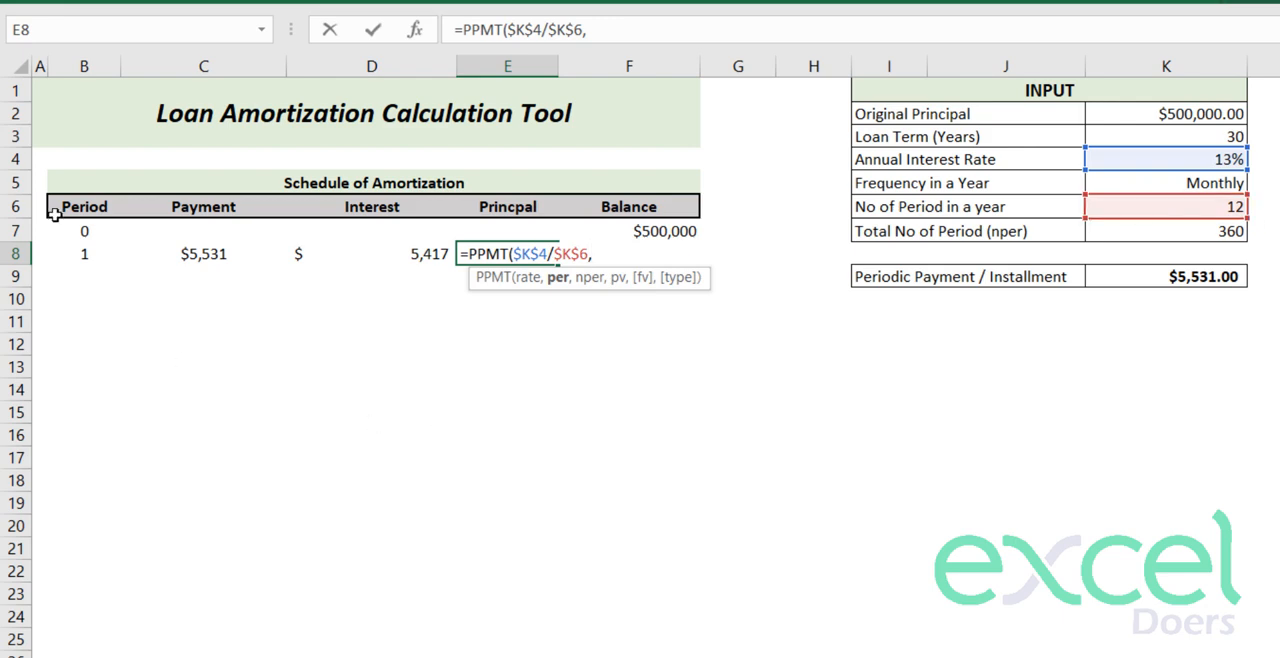
- Add the column-locked period $B8 as per and the total number of periods $K$7 as nper to the E8 PPMT formula
{"action": "left_click", "coordinate": [77, 248]}
{"action": "key", "text": "F4"}
{"action": "key", "text": "F4"}
{"action": "key", "text": "F4"}
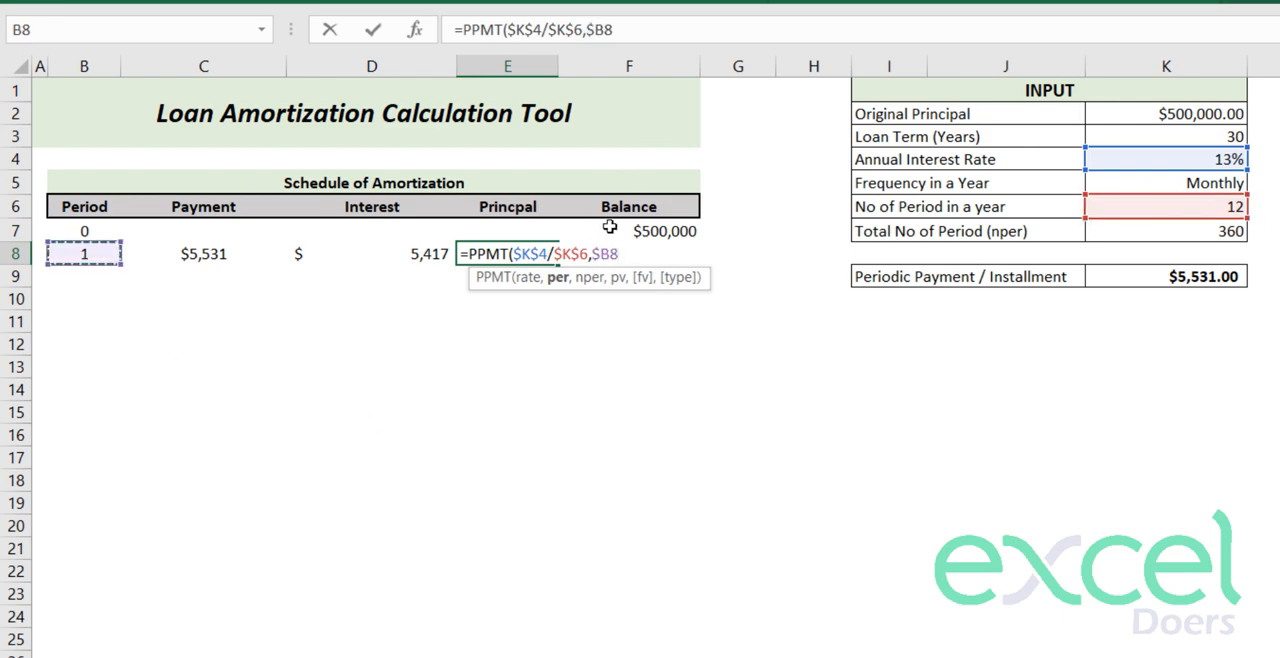
{"action": "type", "text": ","}
{"action": "left_click", "coordinate": [1145, 234]}
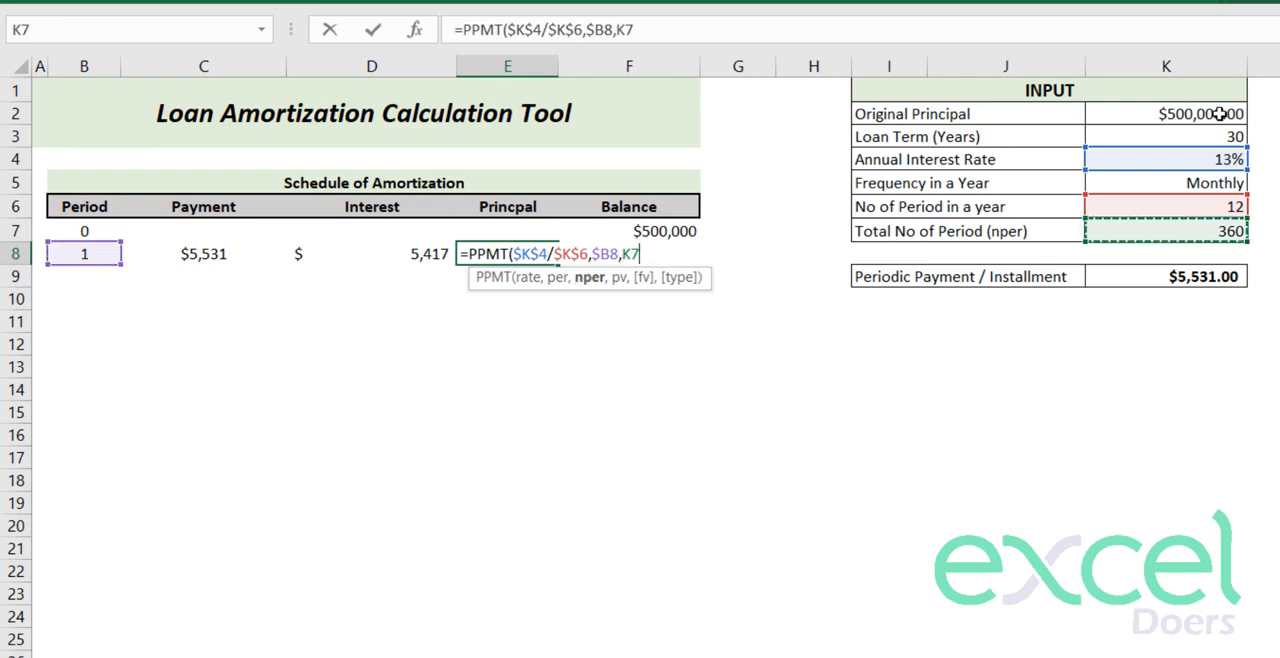
{"action": "key", "text": "F4"}
- Complete the E8 PPMT formula with the negated, absolute original principal, -$K$2, as pv
{"action": "type", "text": ","}
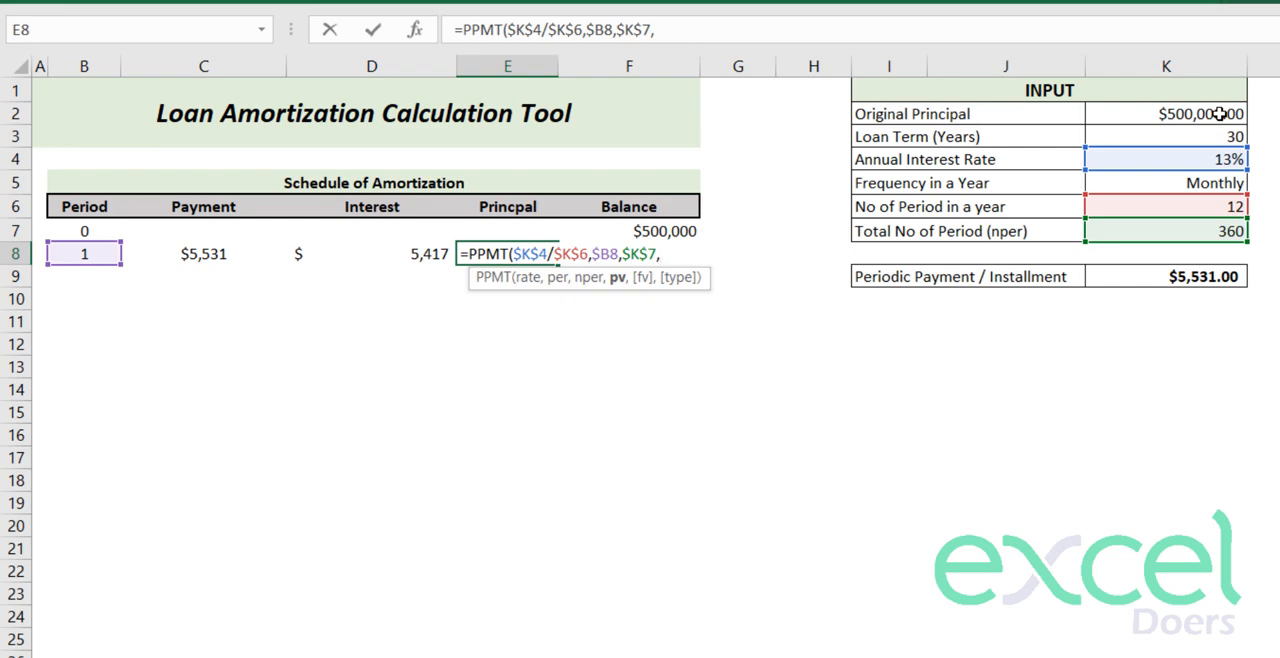
{"action": "type", "text": "-"}
{"action": "left_click", "coordinate": [1154, 116]}
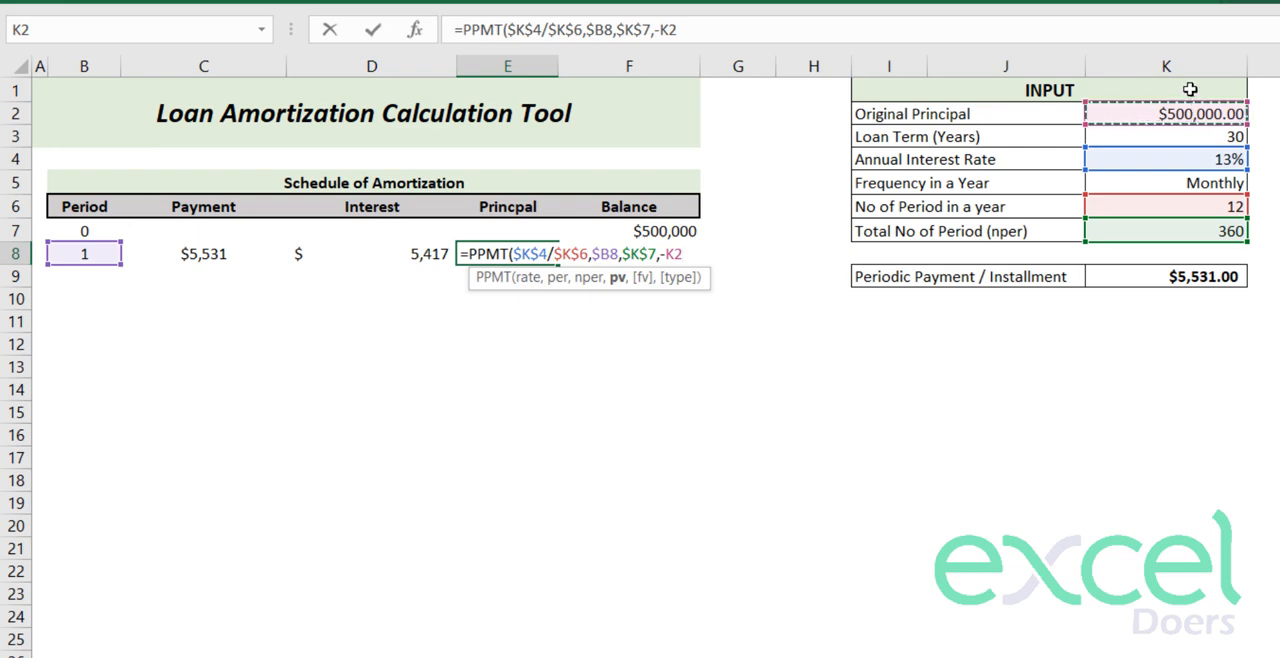
{"action": "key", "text": "F4"}
{"action": "key", "text": "Return"}
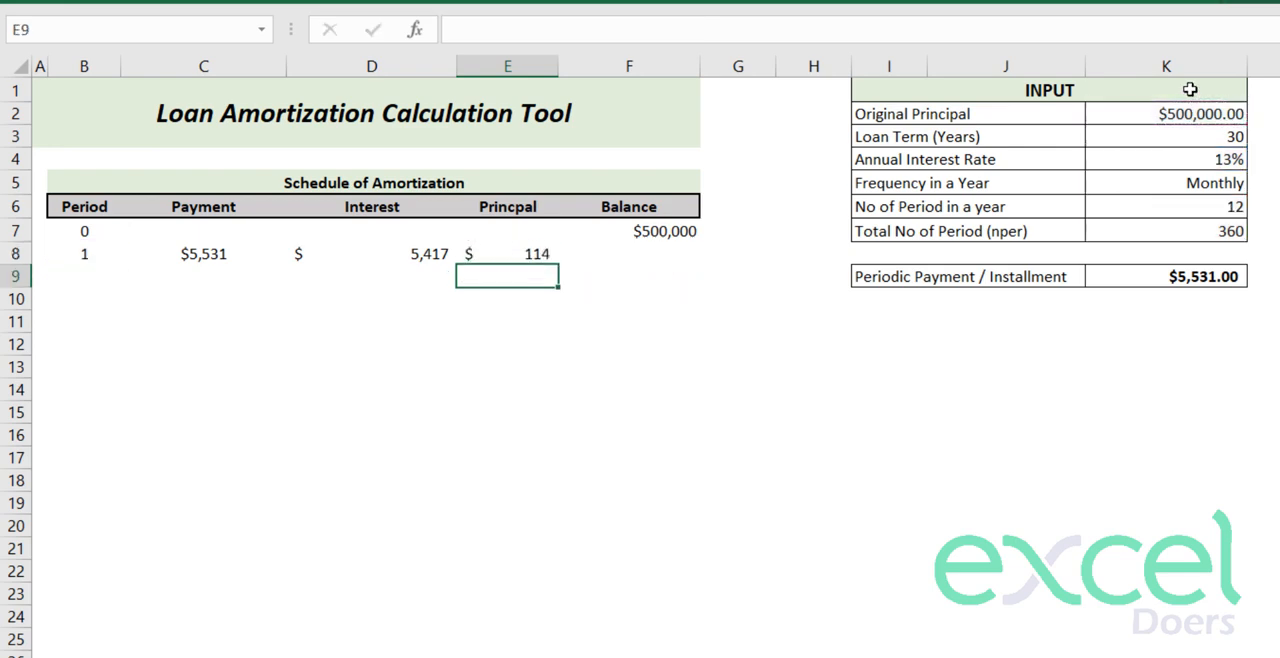
{"action": "key", "text": "Up"}
{"action": "key", "text": "Left"}
{"action": "key", "text": "Right"}
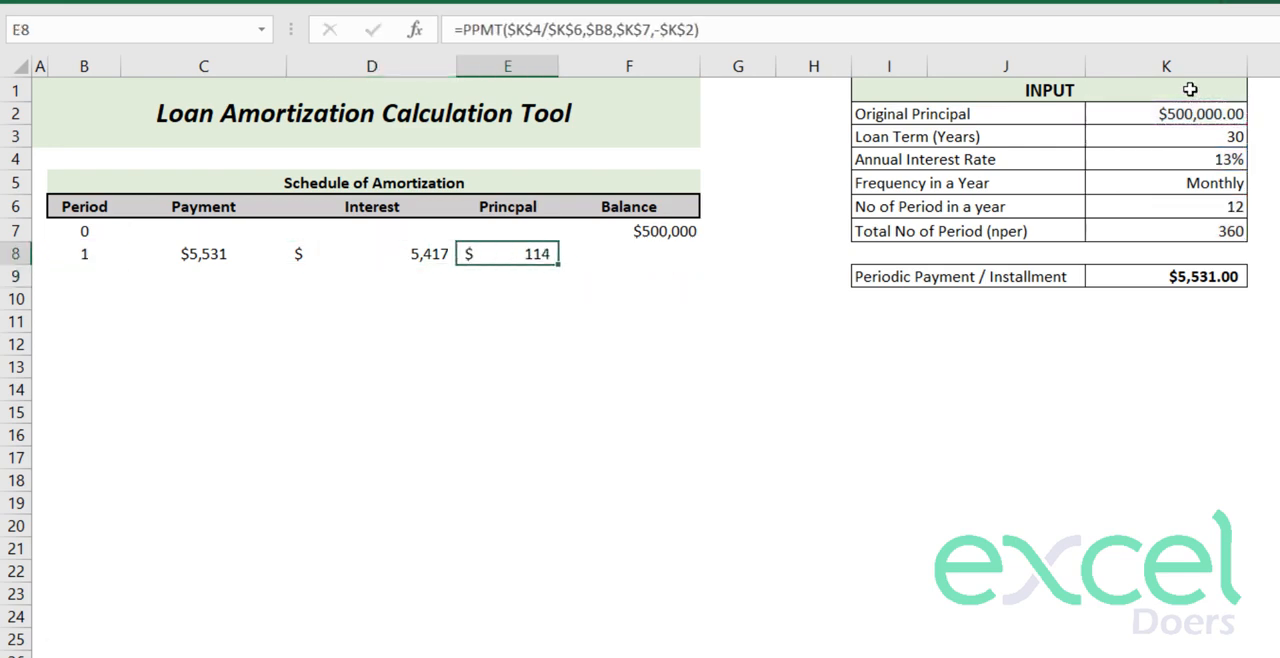
- Cross-check the period 1 principal with a temporary =C8-D8 formula in E9 and delete it
{"action": "key", "text": "Down"}
{"action": "type", "text": "="}
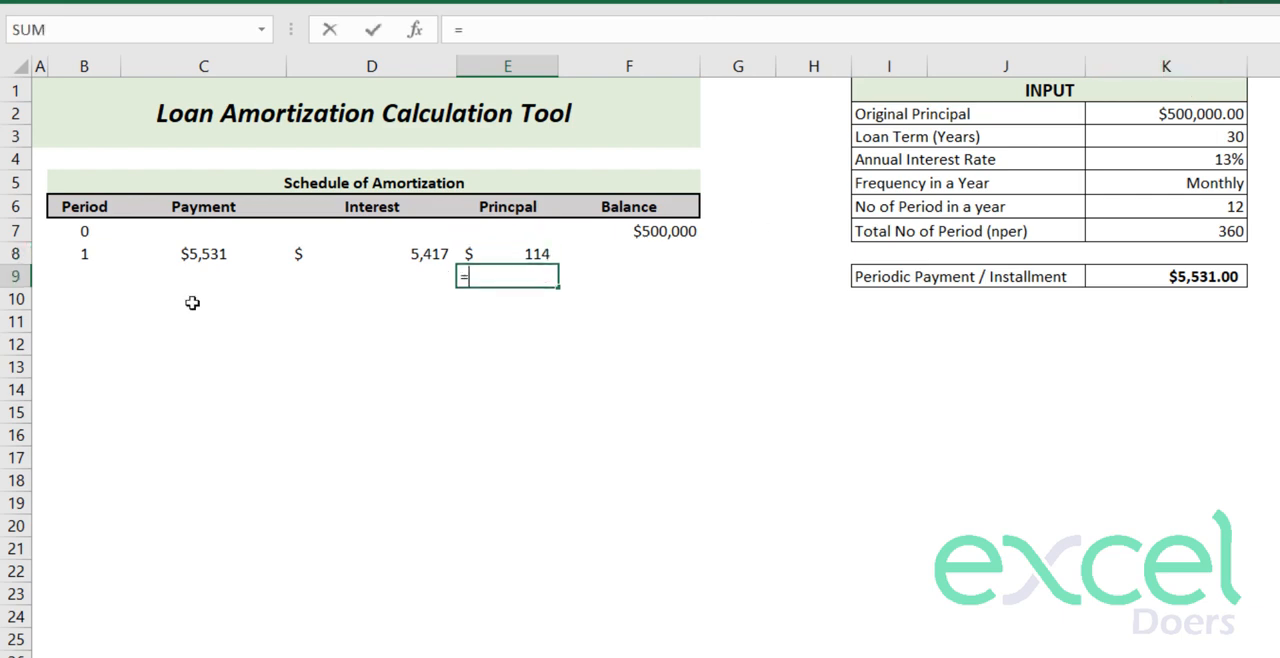
{"action": "left_click", "coordinate": [176, 263]}
{"action": "type", "text": "-"}
{"action": "left_click", "coordinate": [371, 258]}
{"action": "key", "text": "Return"}
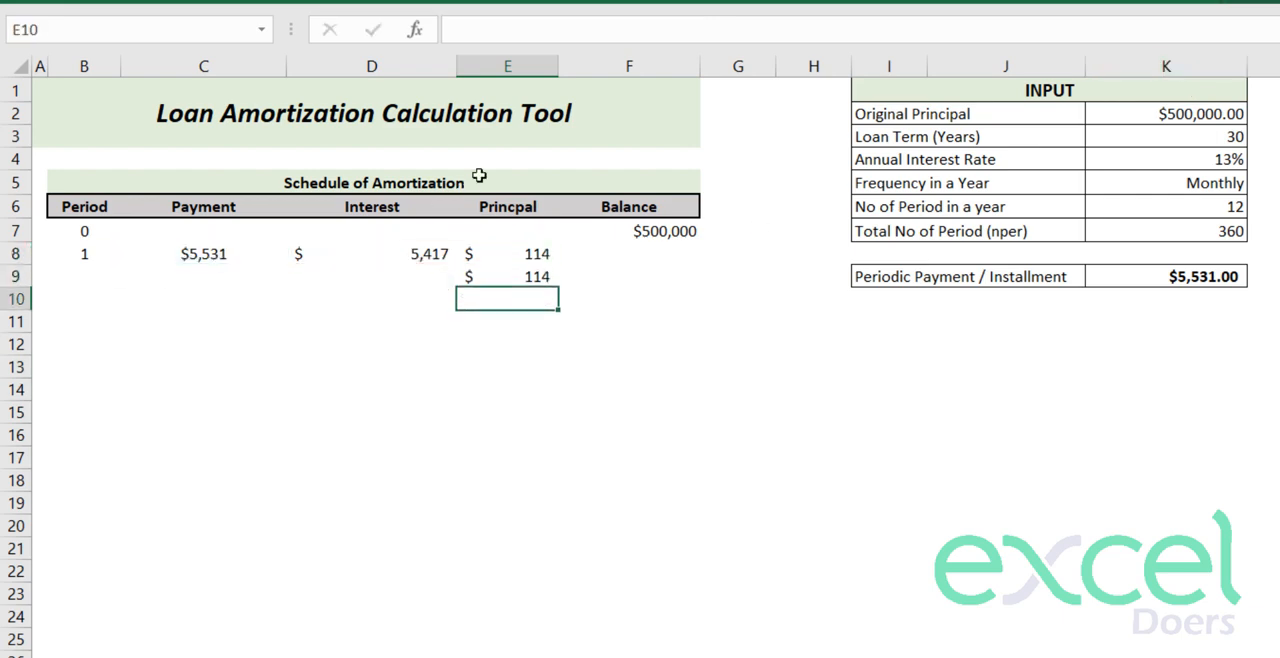
{"action": "key", "text": "Up"}
{"action": "key", "text": "Delete"}
- Make the original principal reference in the D8 IPMT formula absolute, as -$K$2
{"action": "key", "text": "Up"}
{"action": "key", "text": "Left"}
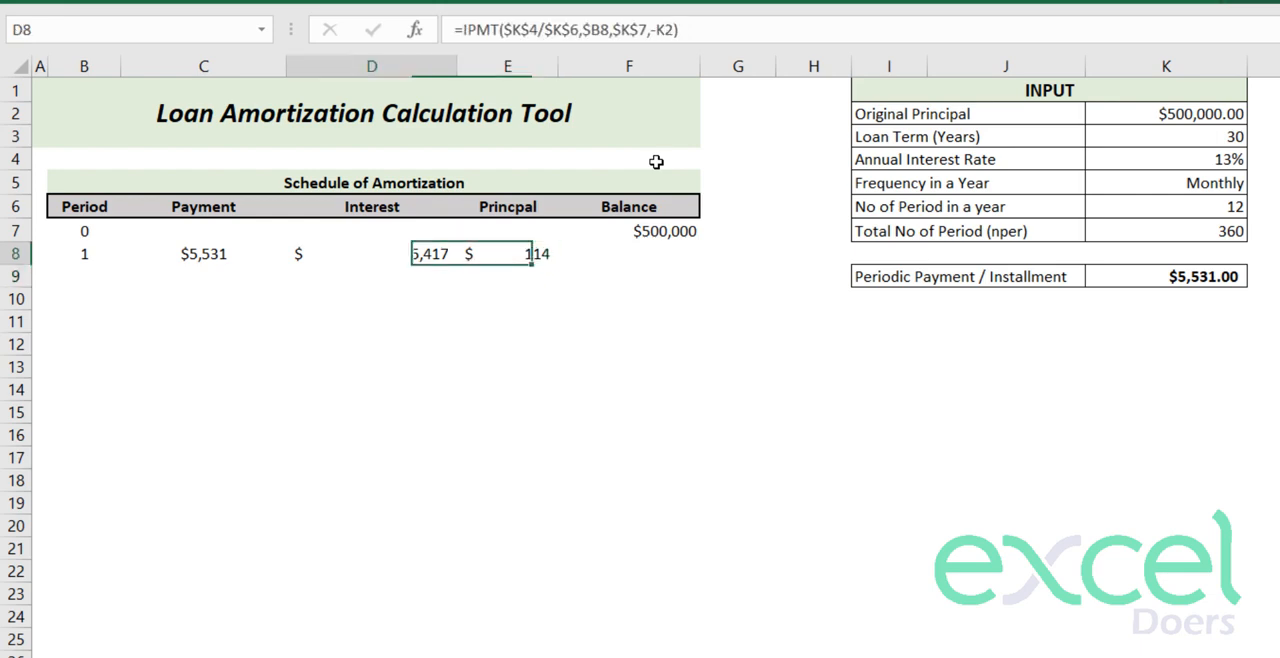
{"action": "key", "text": "F2"}
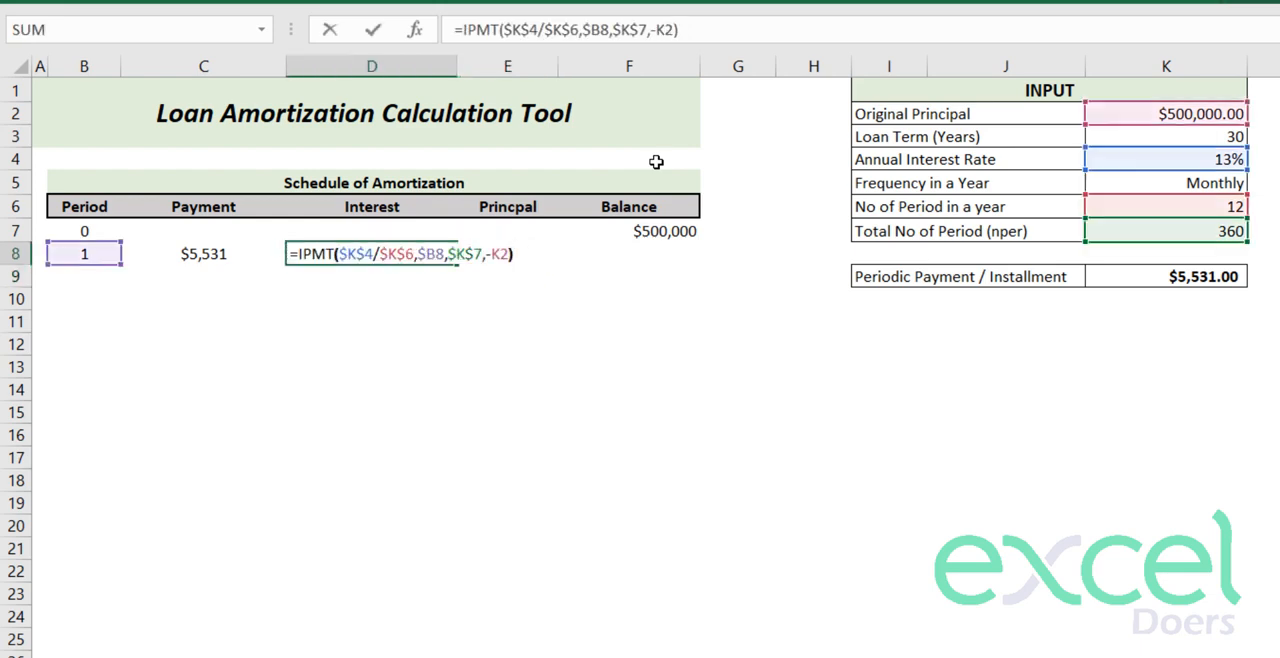
{"action": "key", "text": "F4"}
{"action": "key", "text": "Left"}
{"action": "key", "text": "Left"}
{"action": "key", "text": "Left"}
{"action": "key", "text": "Left"}
{"action": "key", "text": "Left"}
{"action": "key", "text": "Left"}
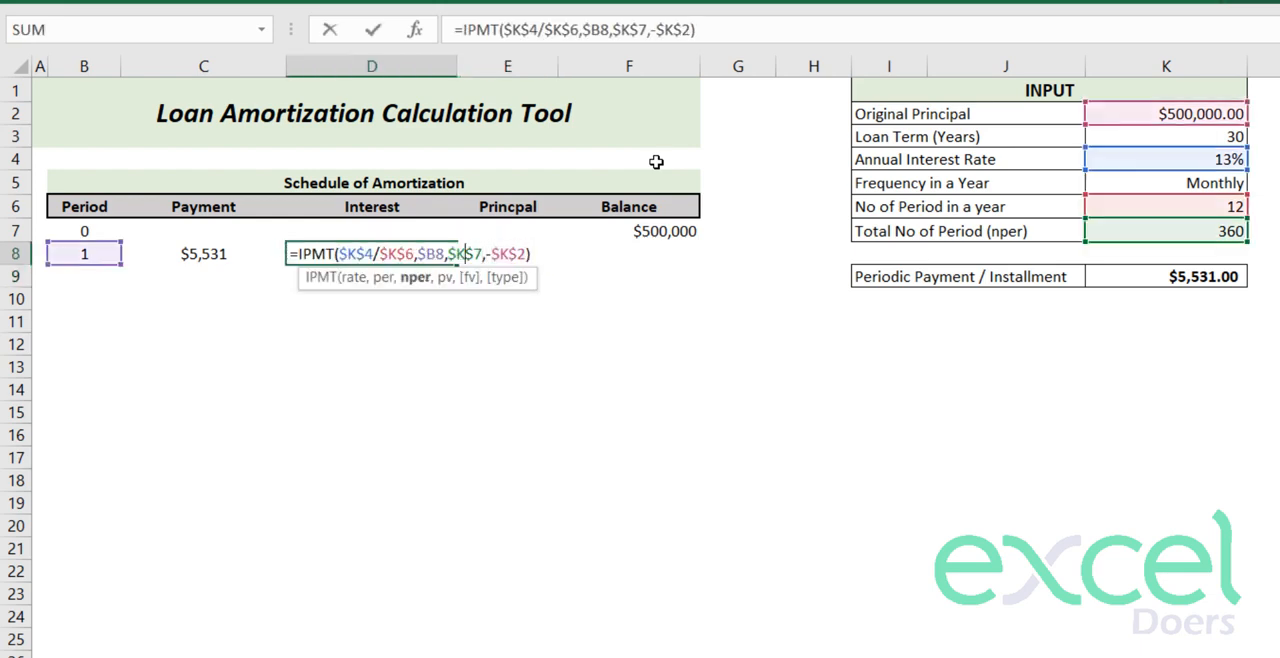
{"action": "key", "text": "Return"}
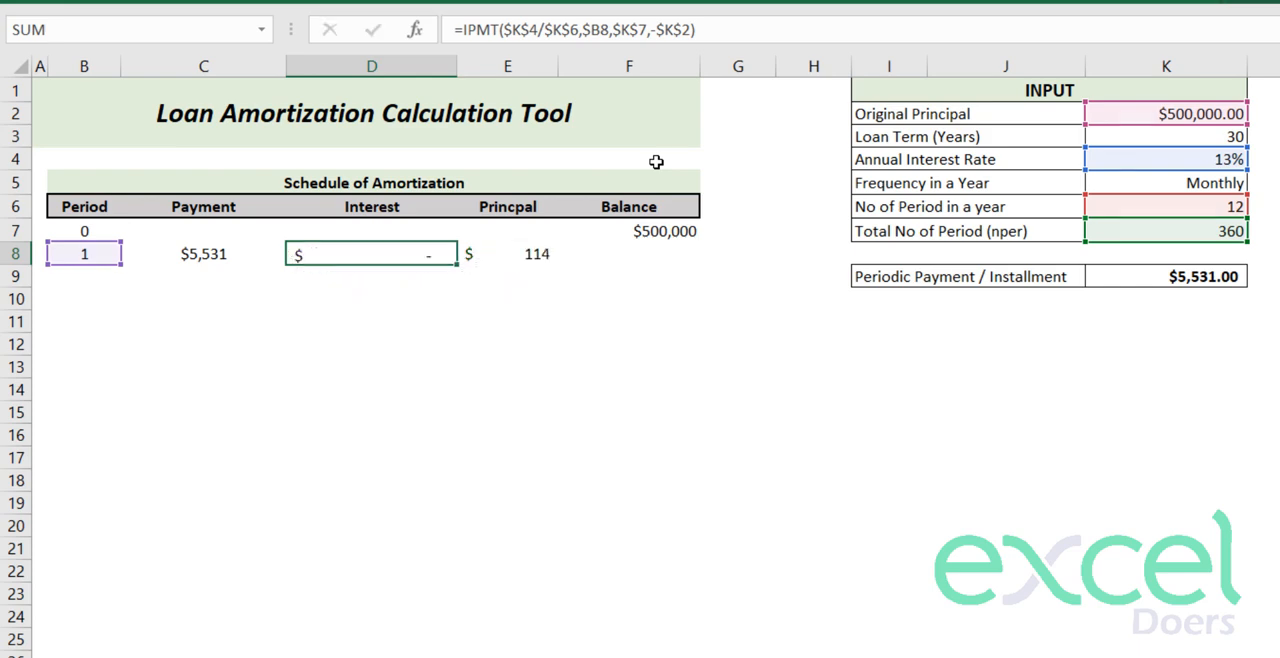
{"action": "key", "text": "Left"}
{"action": "key", "text": "Right"}
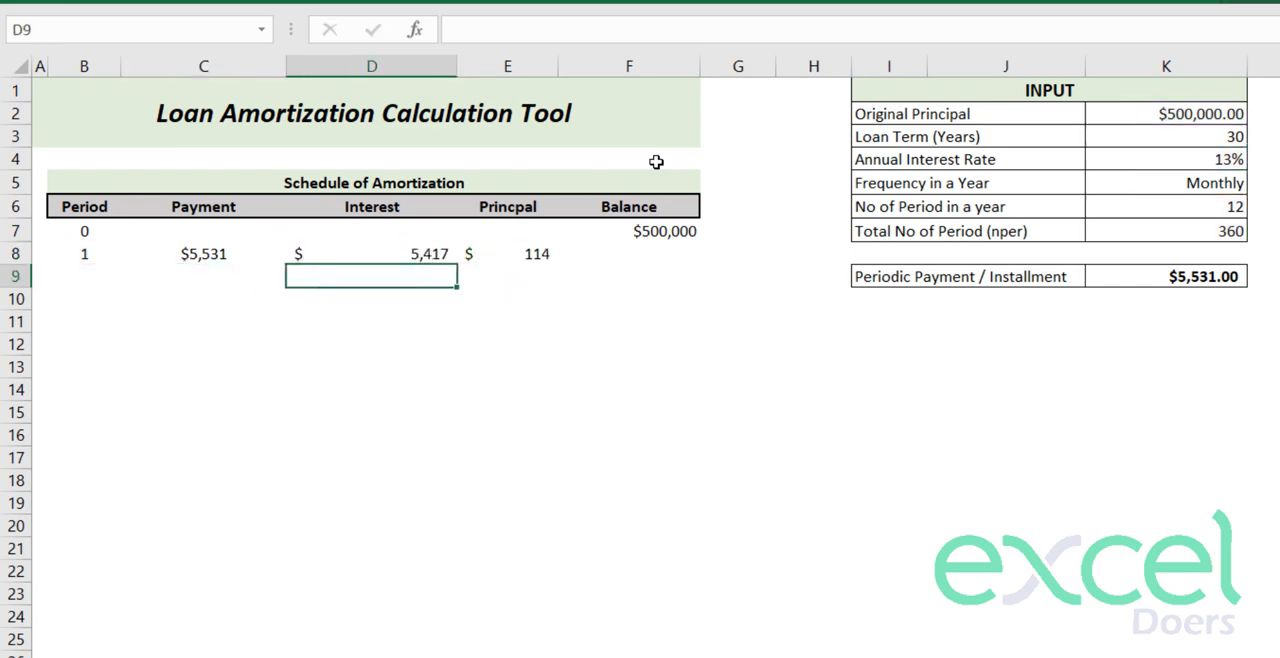
- Cross-check the period 1 payment with a temporary sum of interest D8 and principal E8 in C9, and delete it
{"action": "key", "text": "Down"}
{"action": "key", "text": "Up"}
{"action": "key", "text": "Left"}
{"action": "key", "text": "F2"}
{"action": "type", "text": "="}
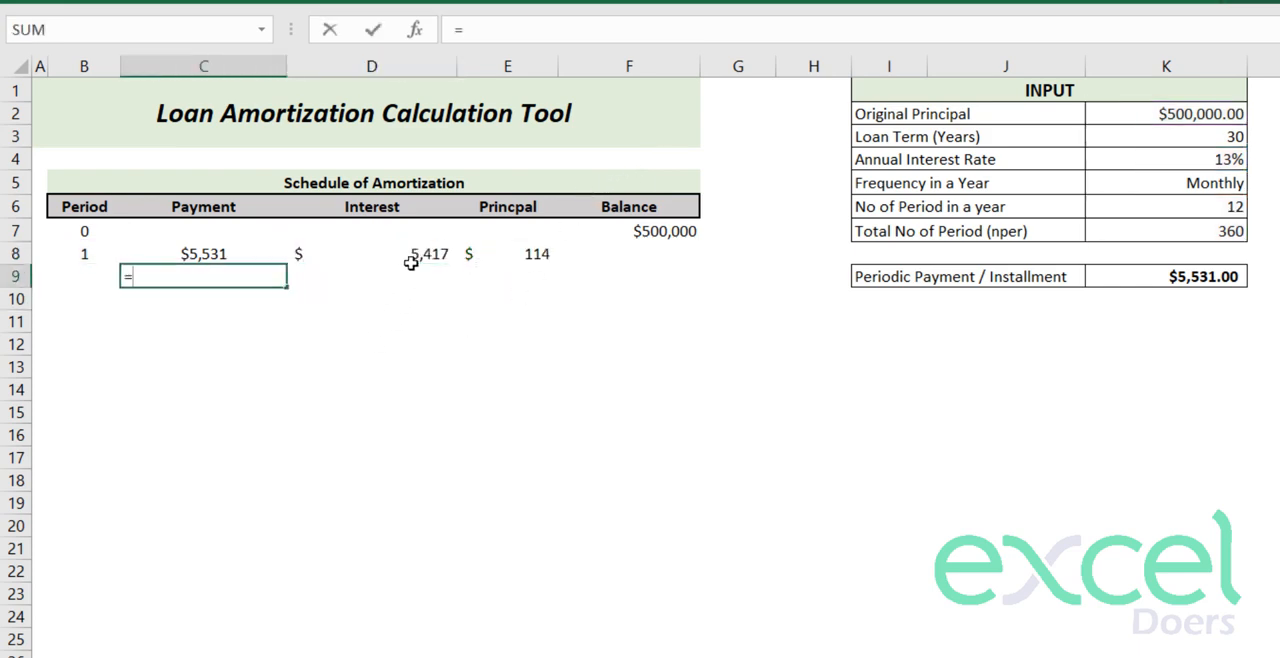
{"action": "left_click", "coordinate": [415, 256]}
{"action": "type", "text": "+"}
{"action": "left_click", "coordinate": [537, 256]}
{"action": "key", "text": "Return"}
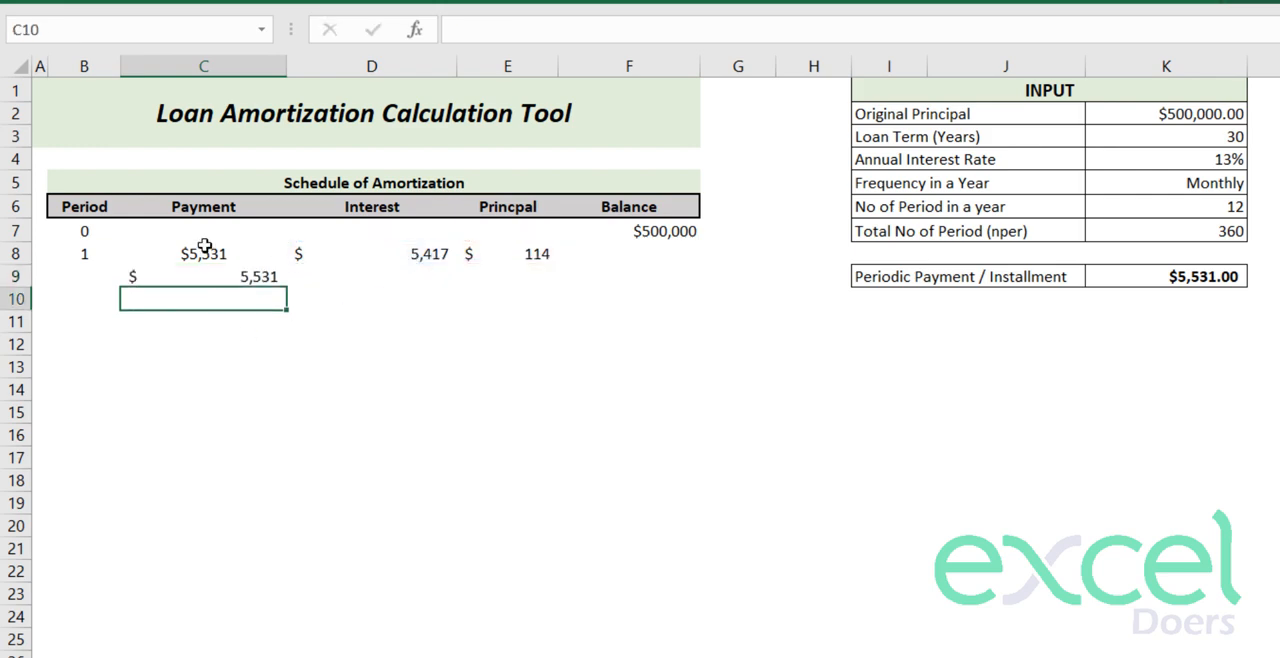
{"action": "left_click_drag", "start_coordinate": [203, 253], "coordinate": [204, 284]}
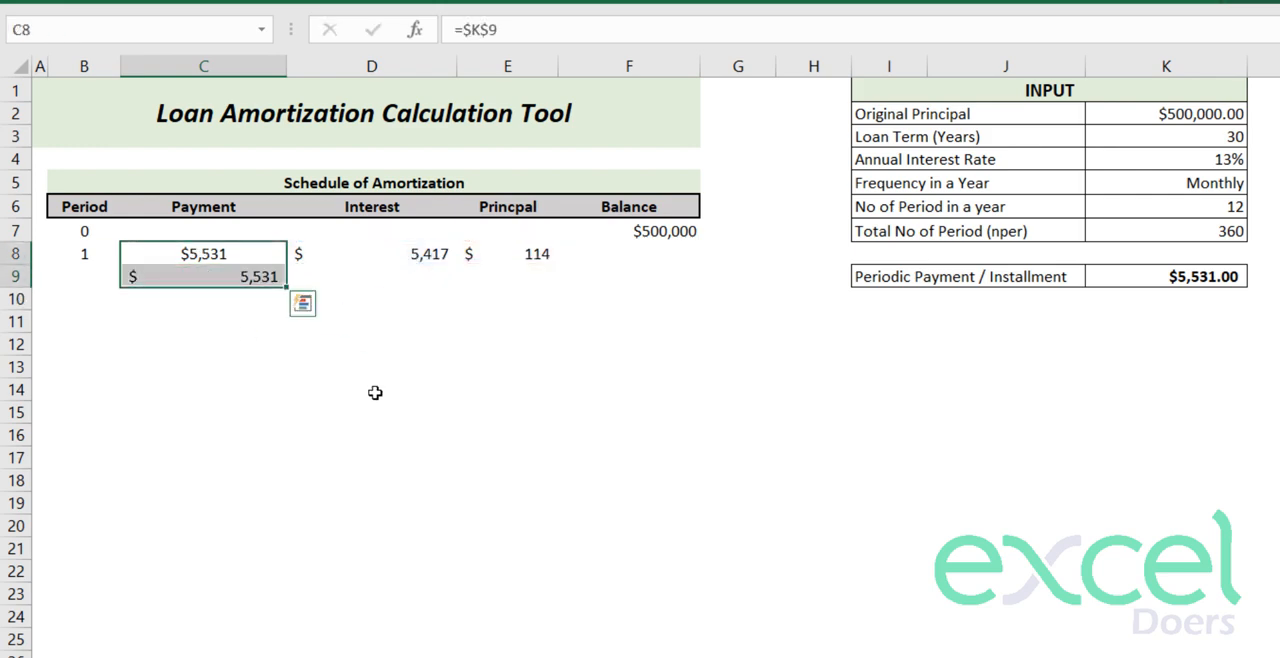
{"action": "left_click", "coordinate": [211, 272]}
{"action": "key", "text": "Delete"}
{"action": "left_click", "coordinate": [222, 258]}
{"action": "left_click", "coordinate": [372, 254]}
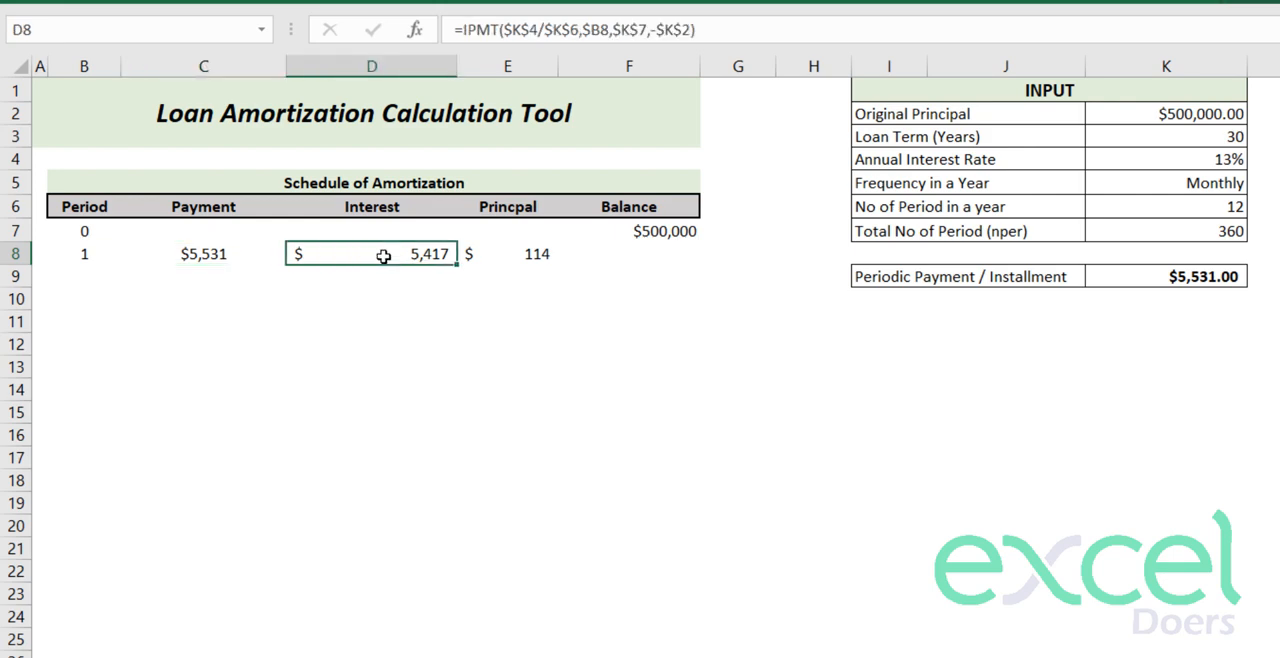
- Enter the period 1 balance in F8 as the previous balance minus the principal, =F7-E8
{"action": "left_click", "coordinate": [560, 254]}
{"action": "type", "text": "="}
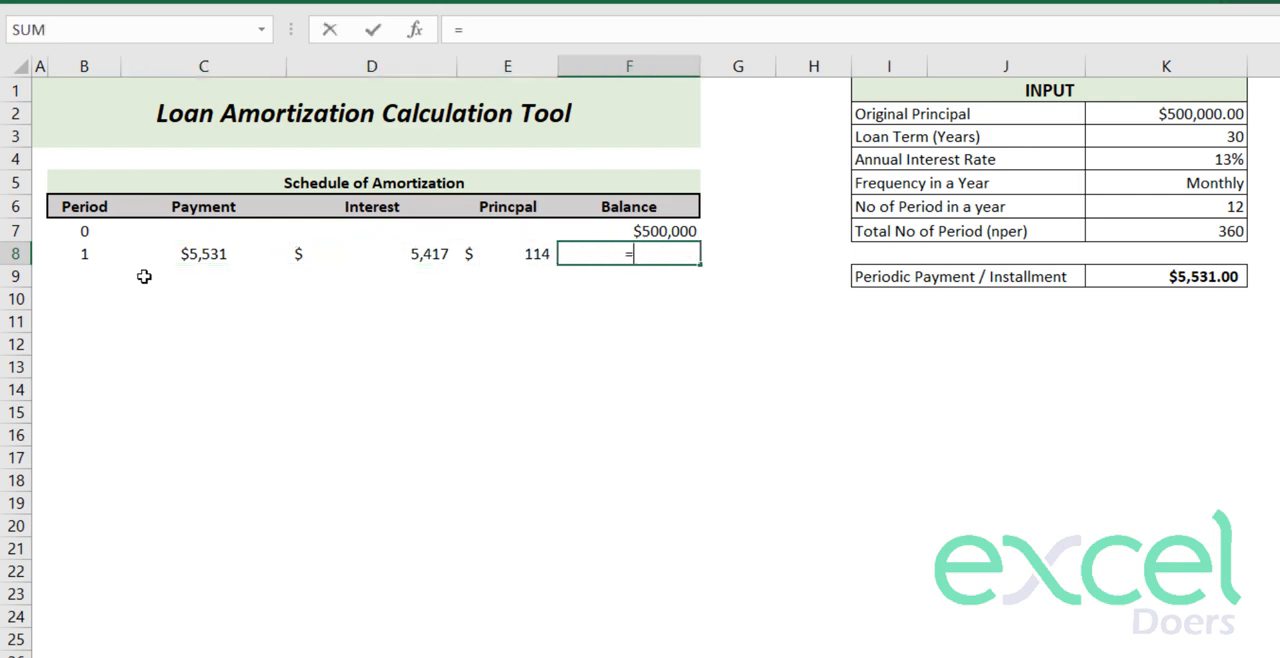
{"action": "left_click", "coordinate": [586, 232]}
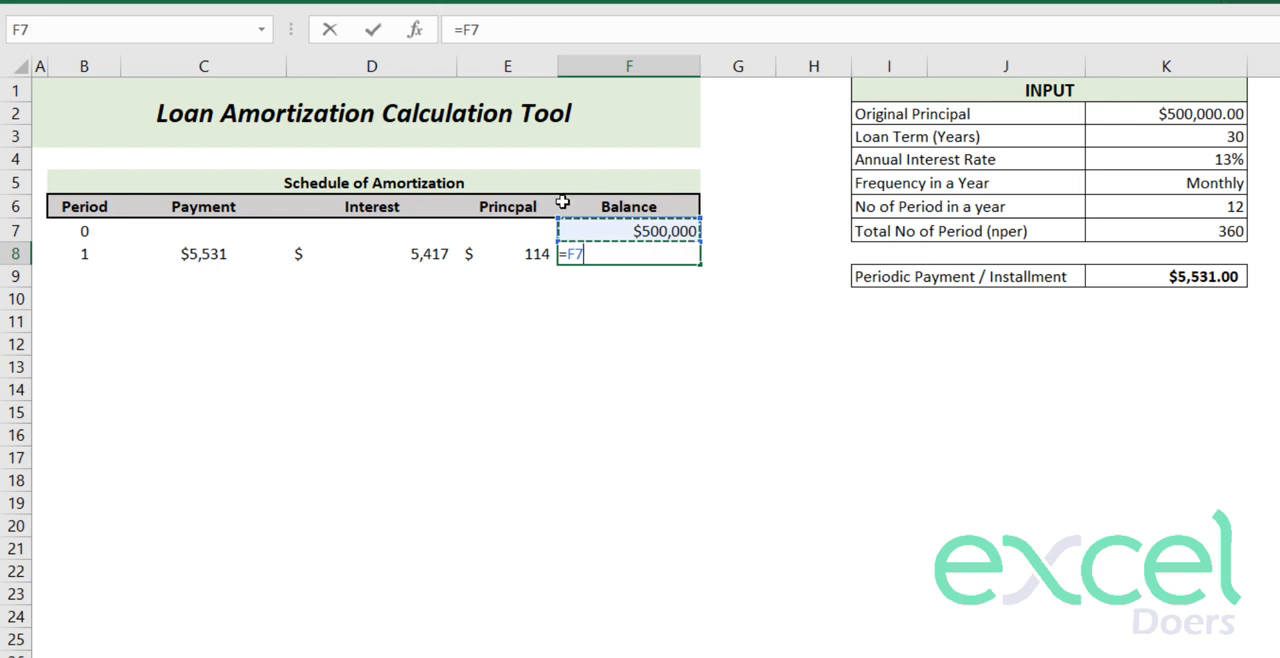
{"action": "type", "text": "-"}
{"action": "left_click", "coordinate": [523, 256]}
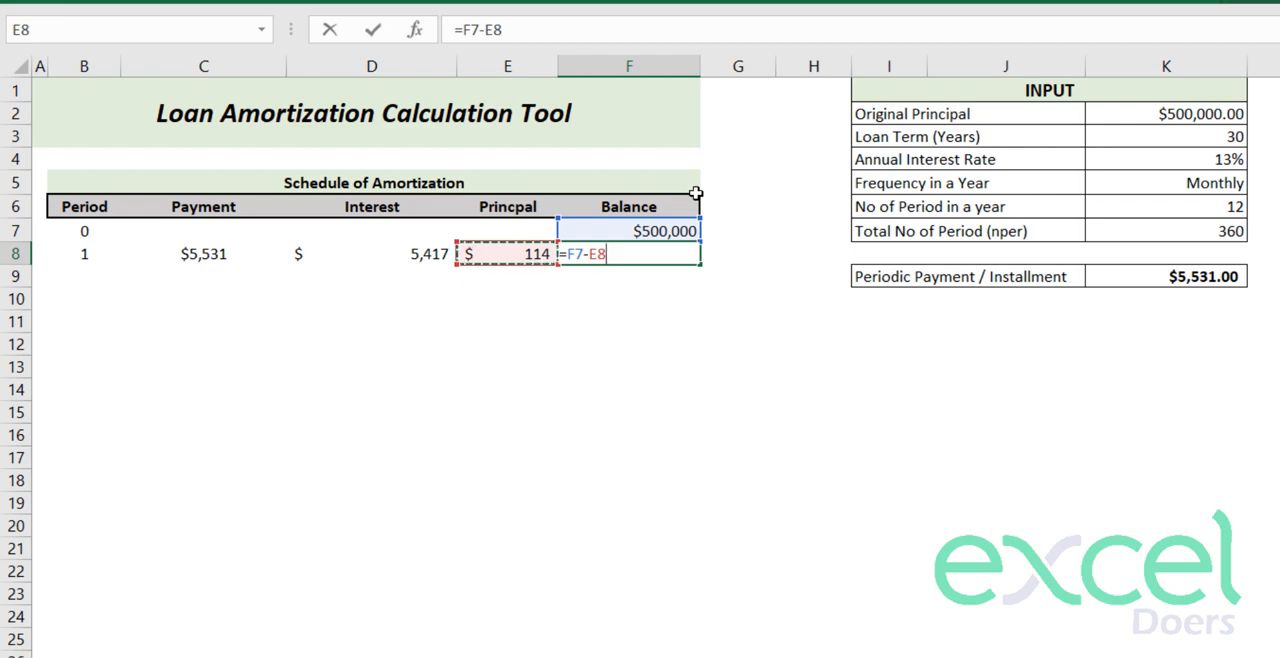
{"action": "key", "text": "Return"}
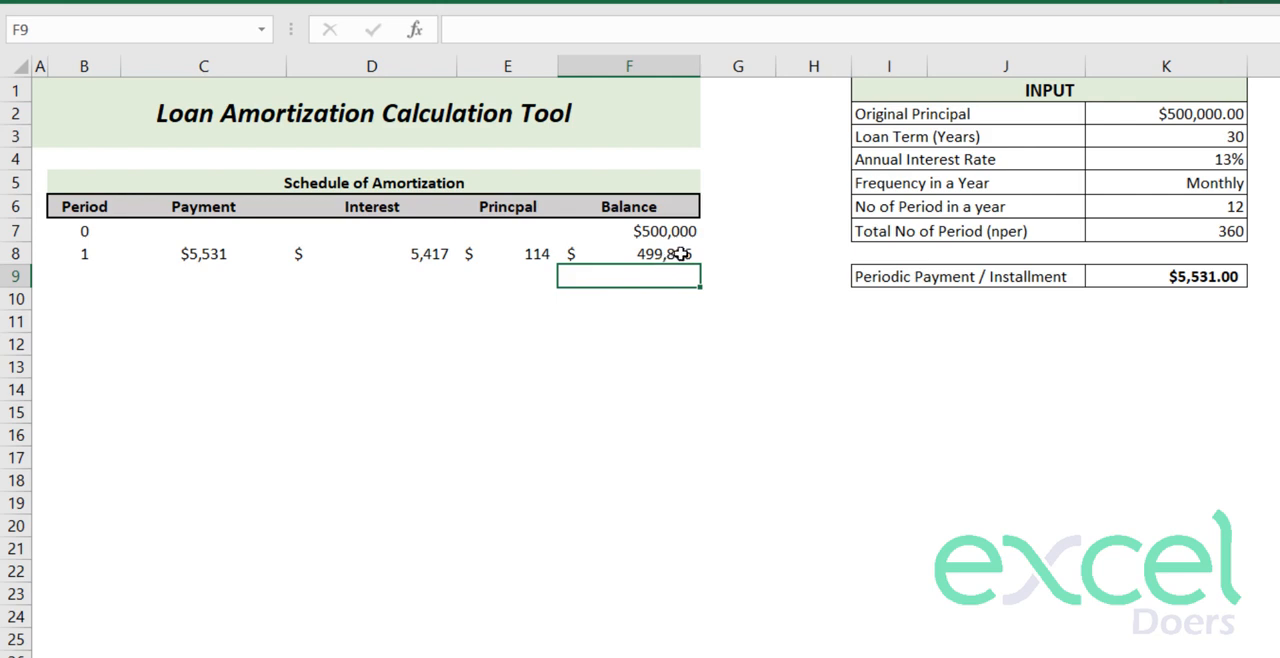
- Format the period 1 interest, principal and balance in D8:F8 as Currency with no decimals
{"action": "left_click", "coordinate": [363, 246]}
{"action": "left_click", "coordinate": [560, 254]}
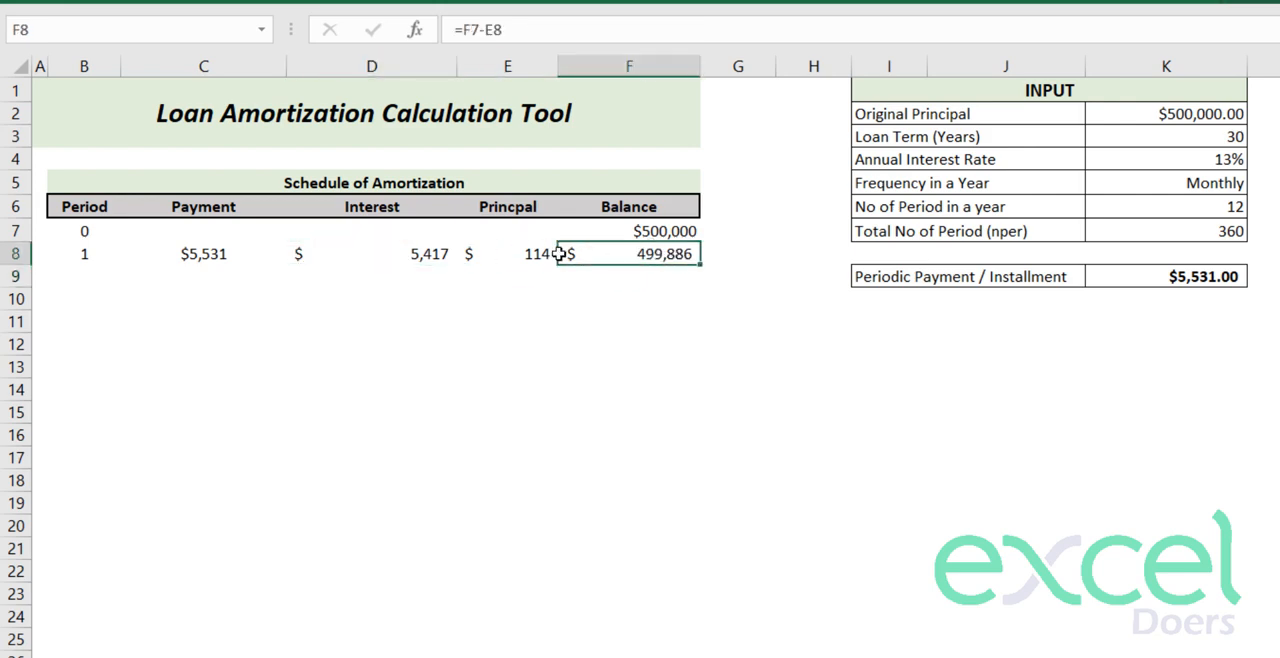
{"action": "left_click_drag", "start_coordinate": [560, 254], "coordinate": [375, 254]}
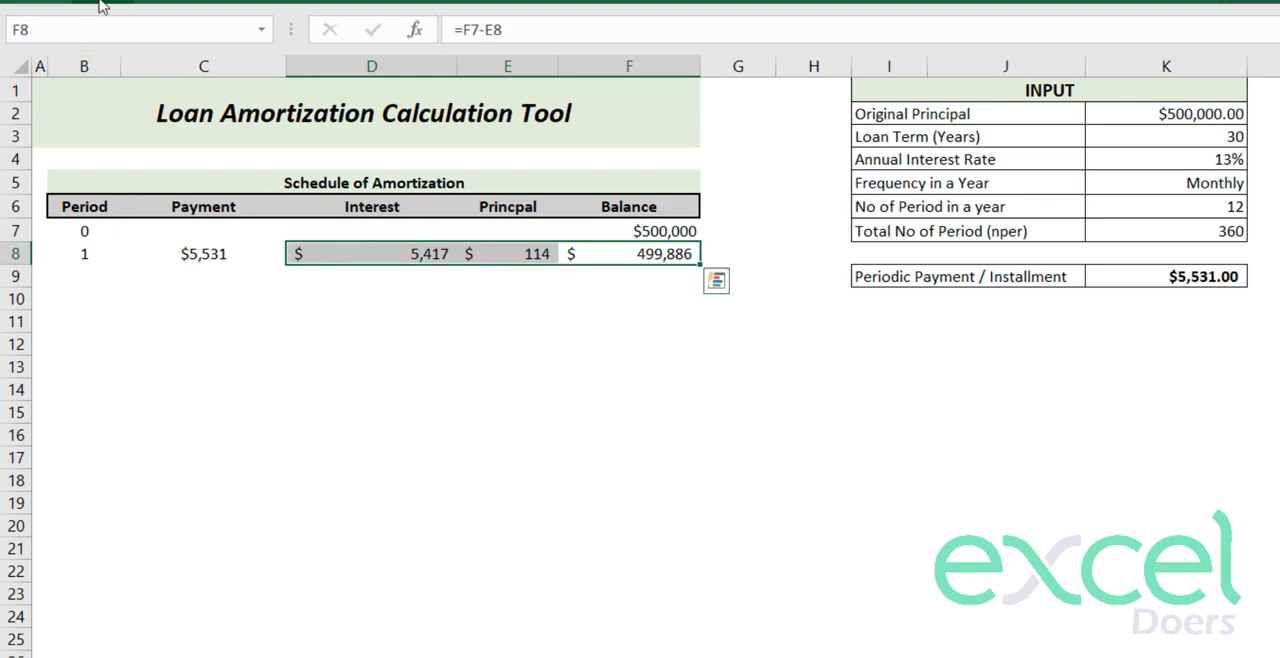
{"action": "left_click", "coordinate": [120, 6]}
{"action": "left_click", "coordinate": [873, 172]}
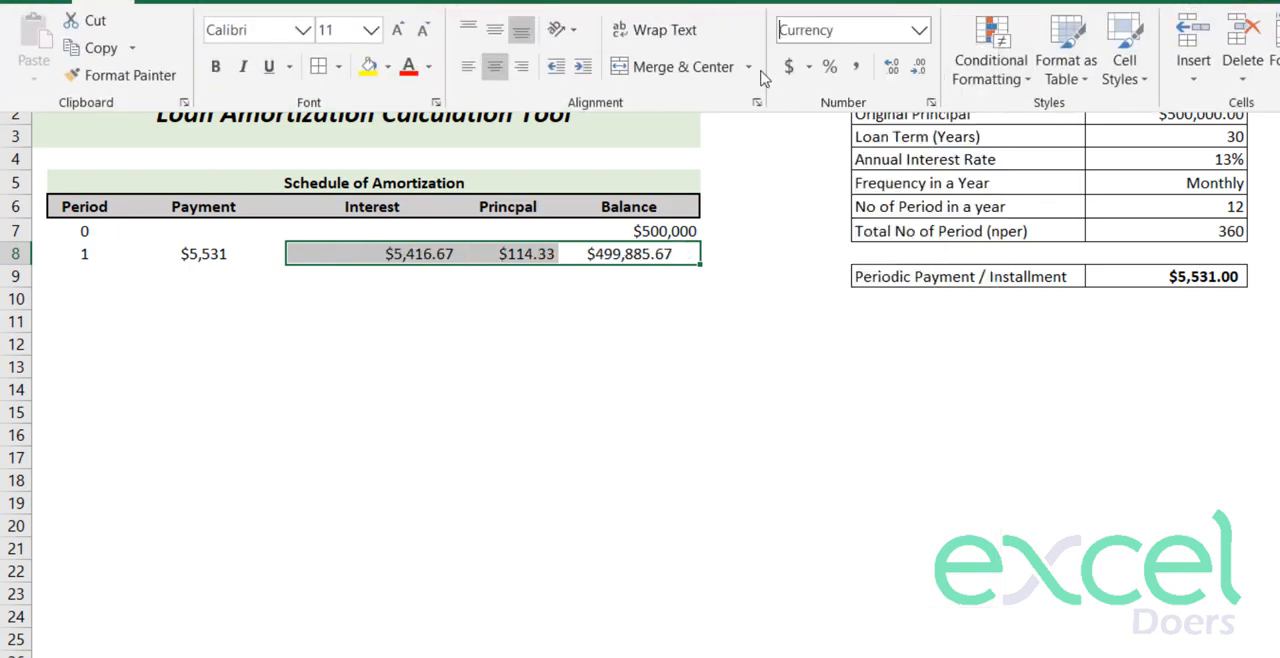
{"action": "left_click", "coordinate": [918, 66]}
{"action": "left_click", "coordinate": [918, 66]}
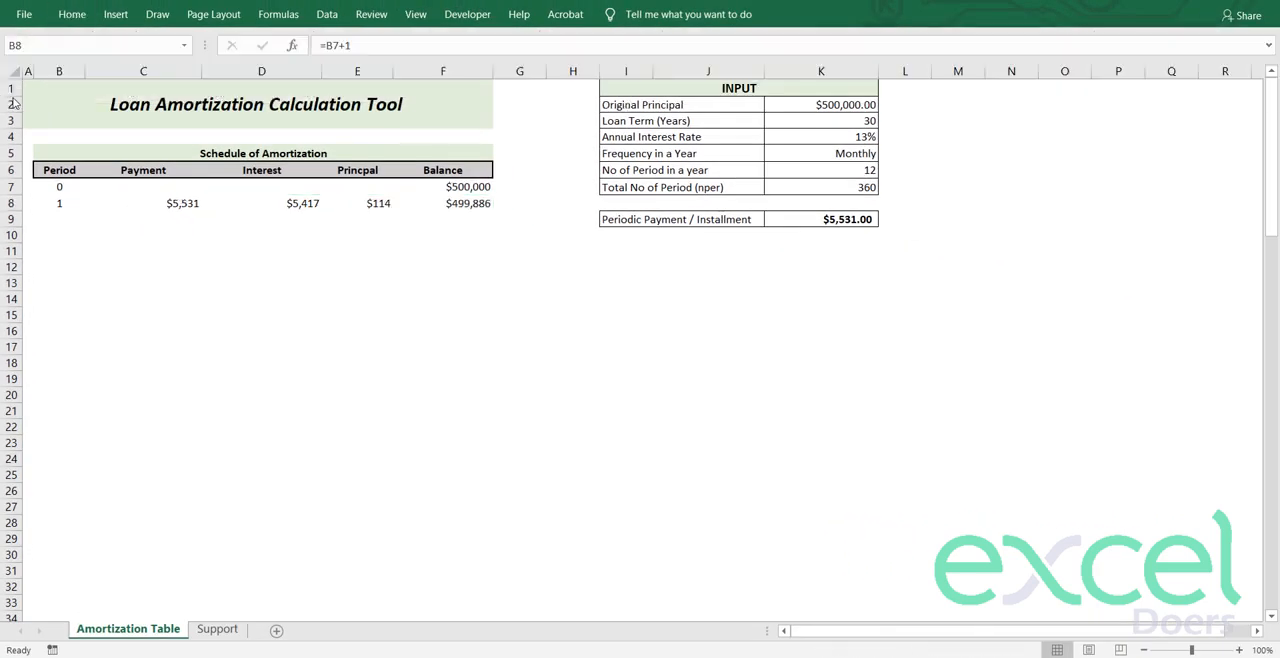
- Start wrapping the B8 period formula in an IF with the logical test (B7+1)<=$K$7
{"action": "left_click", "coordinate": [58, 201]}
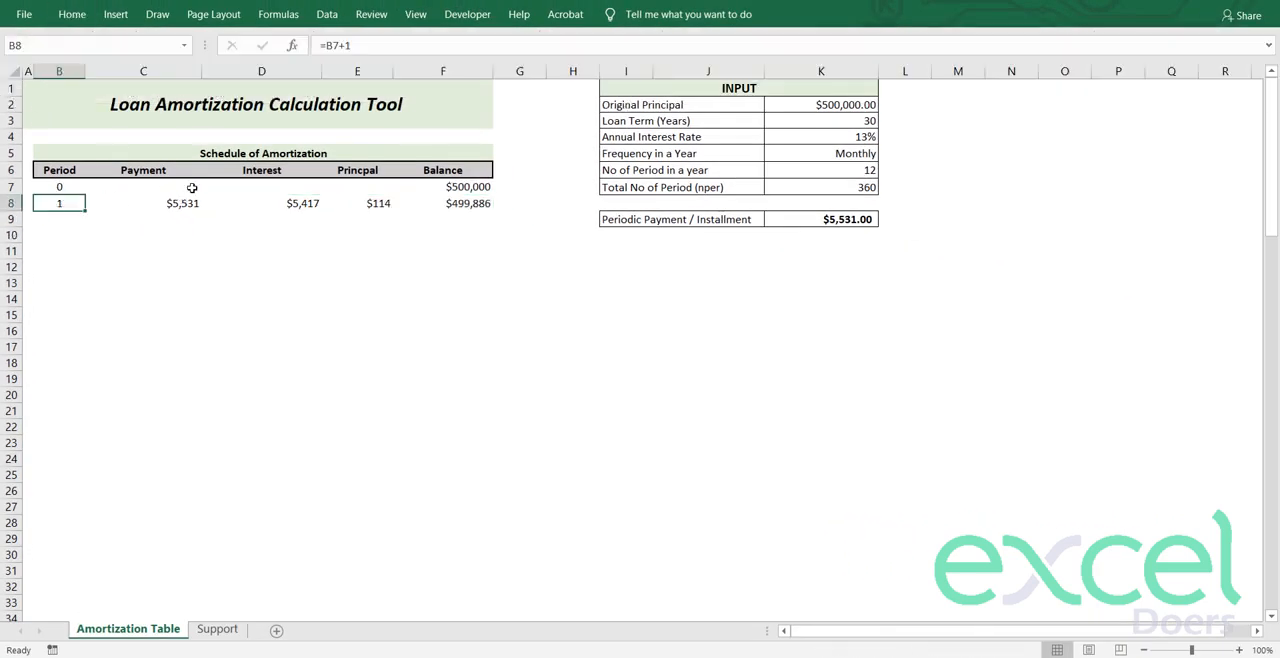
{"action": "double_click", "coordinate": [57, 204]}
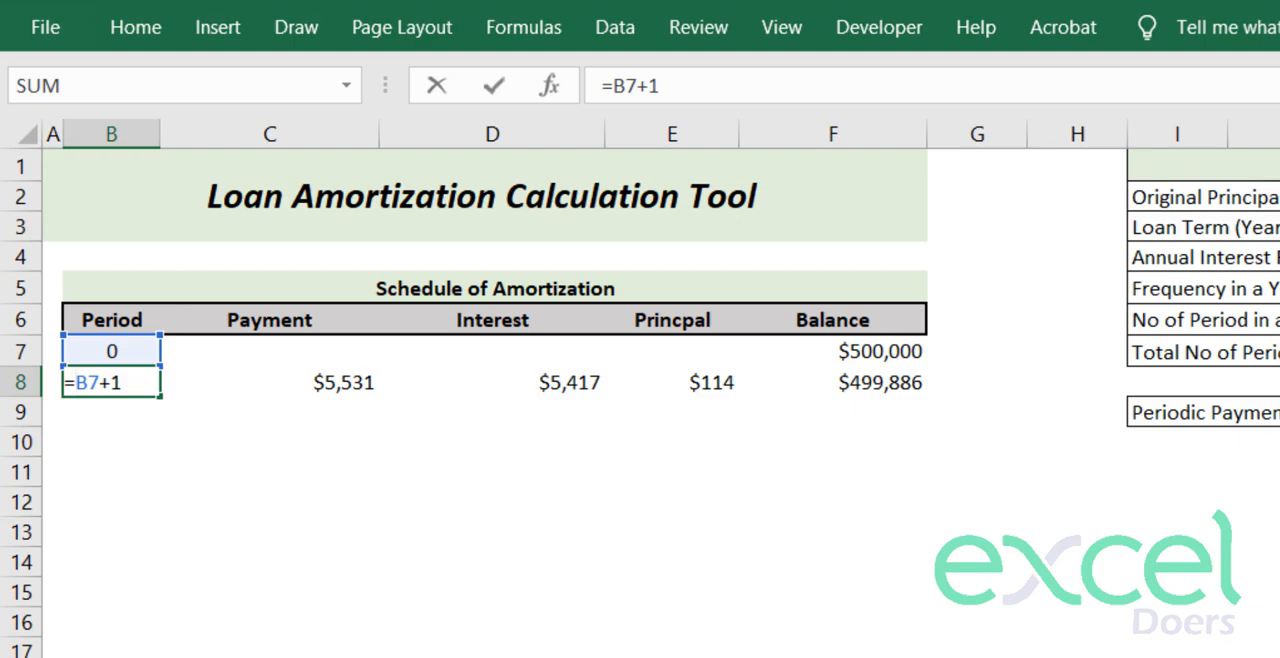
{"action": "type", "text": "IF("}
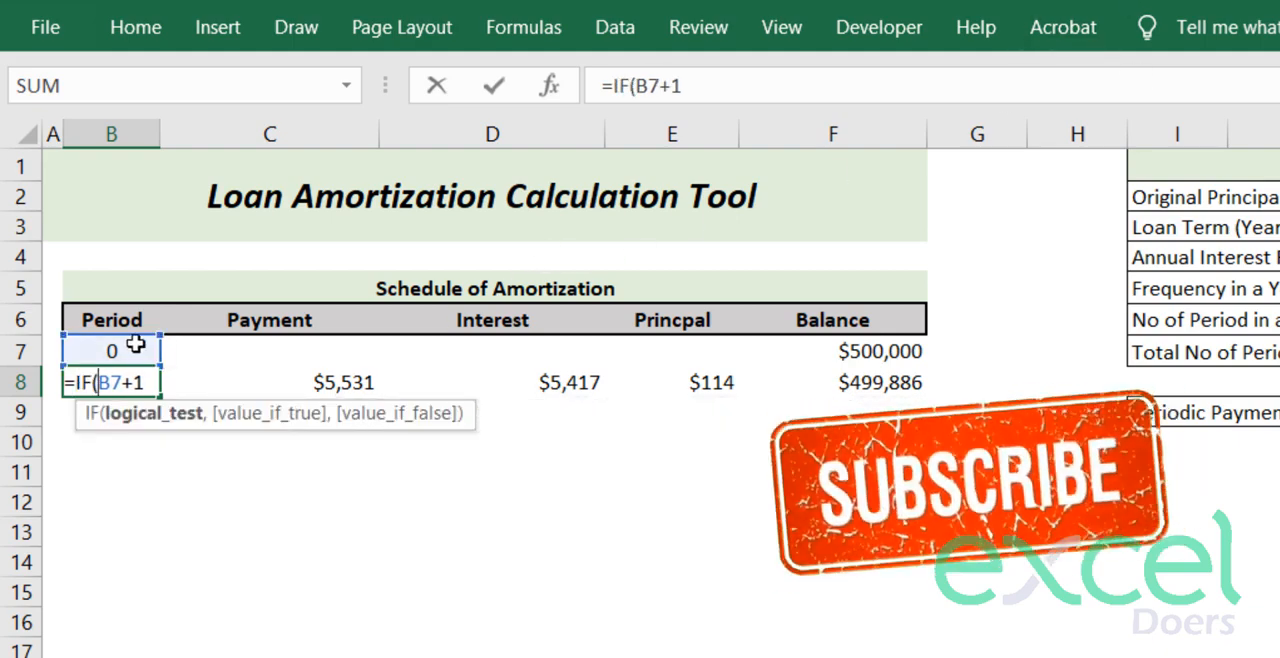
{"action": "type", "text": "("}
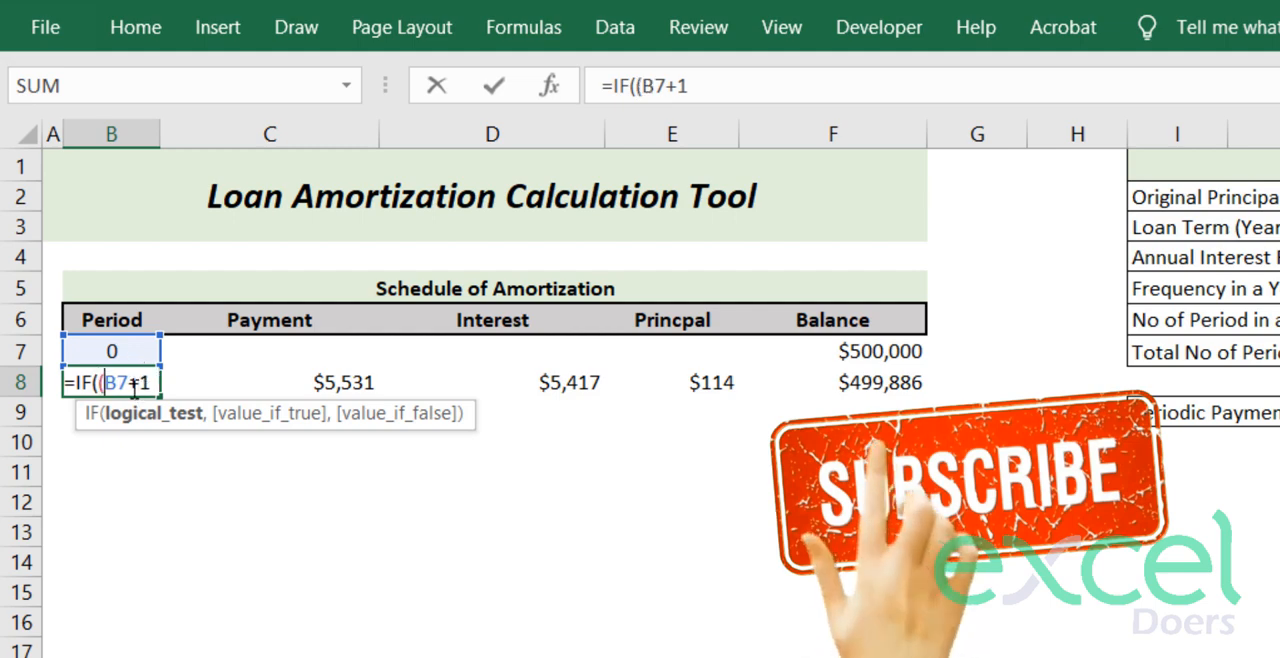
{"action": "left_click", "coordinate": [153, 383]}
{"action": "type", "text": ")"}
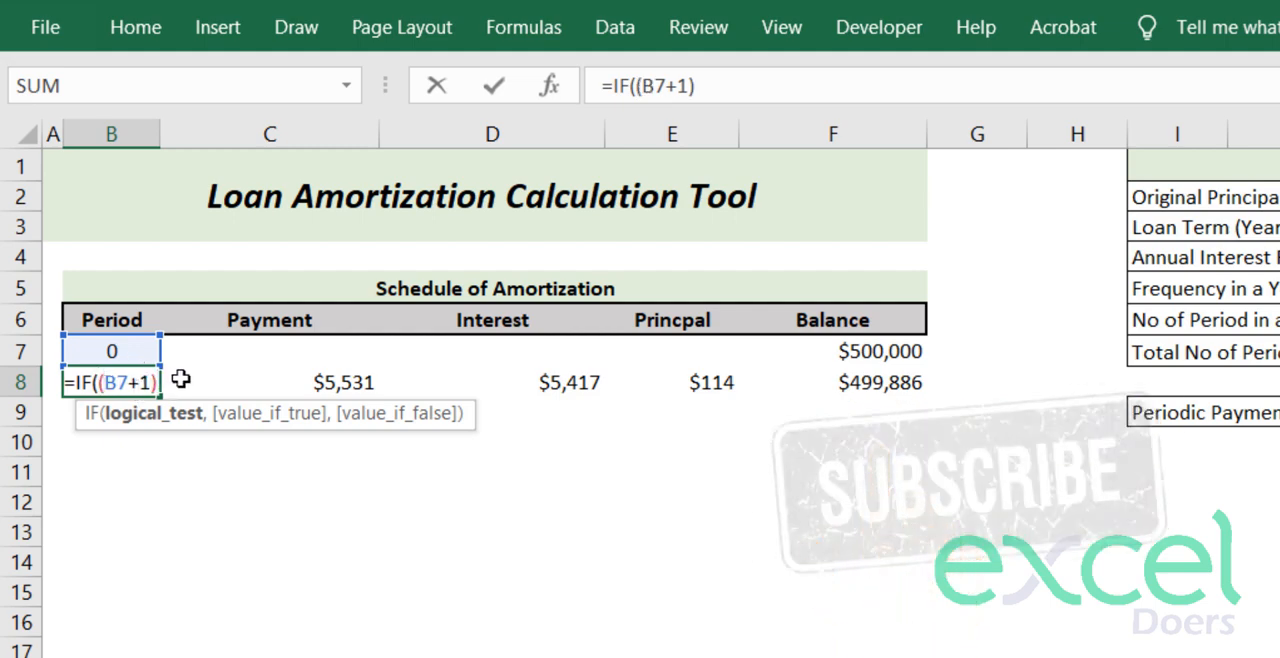
{"action": "type", "text": "<="}
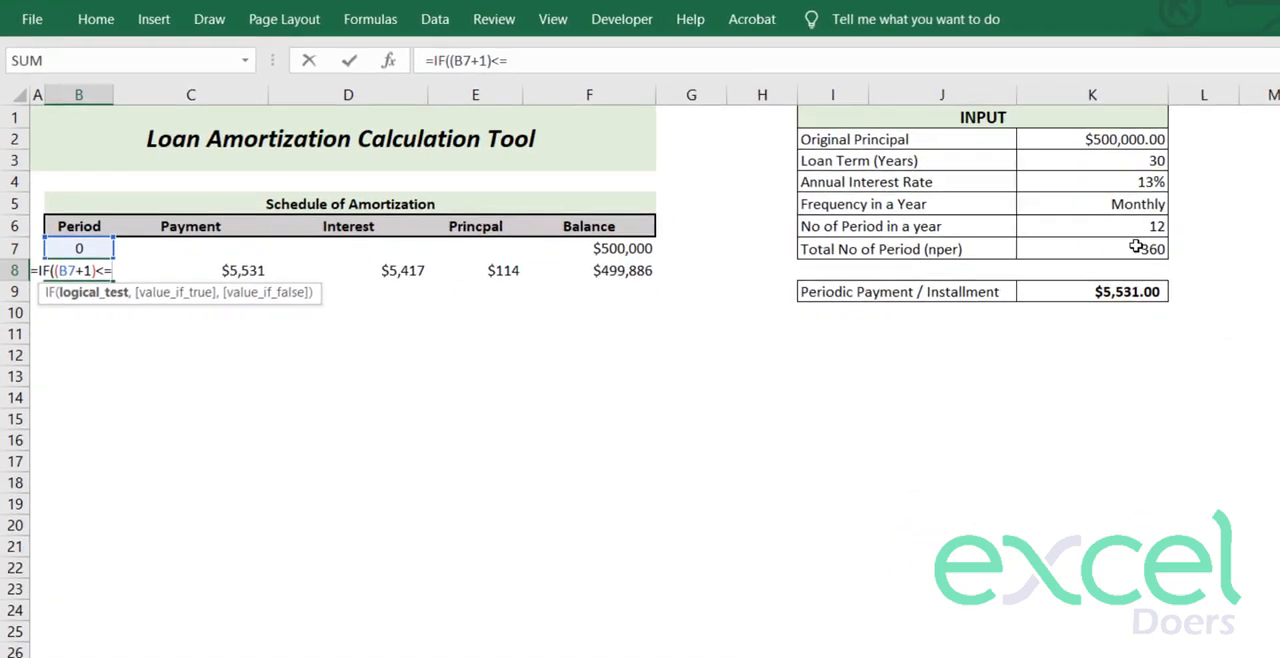
{"action": "left_click", "coordinate": [1130, 248]}
{"action": "key", "text": "F4"}
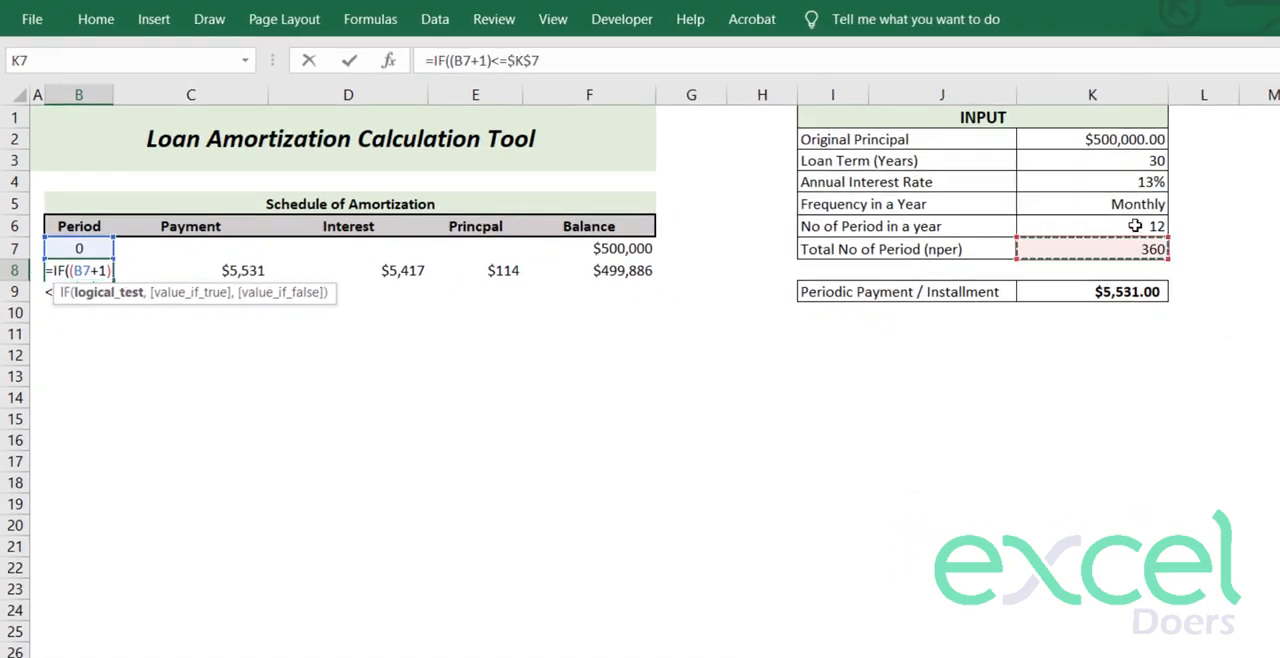
{"action": "type", "text": ","}
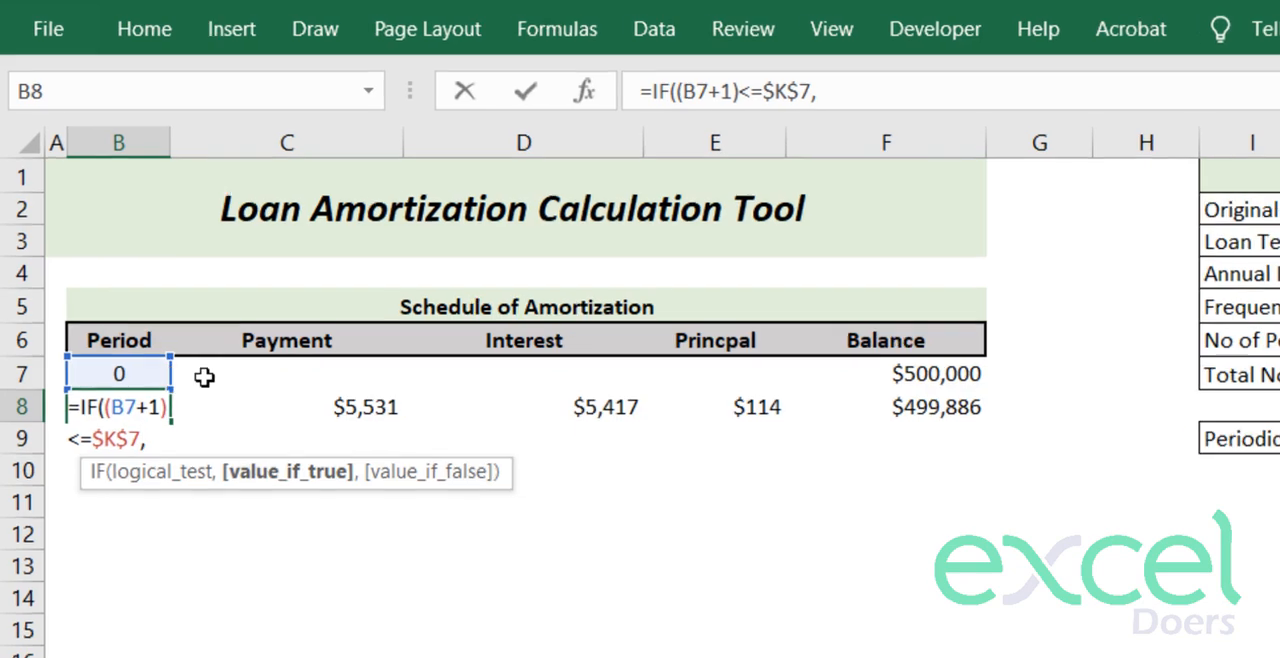
- Complete the B8 IF so it returns B7+1 when true and an empty string "" when false
{"action": "left_click", "coordinate": [204, 377]}
{"action": "key", "text": "Left"}
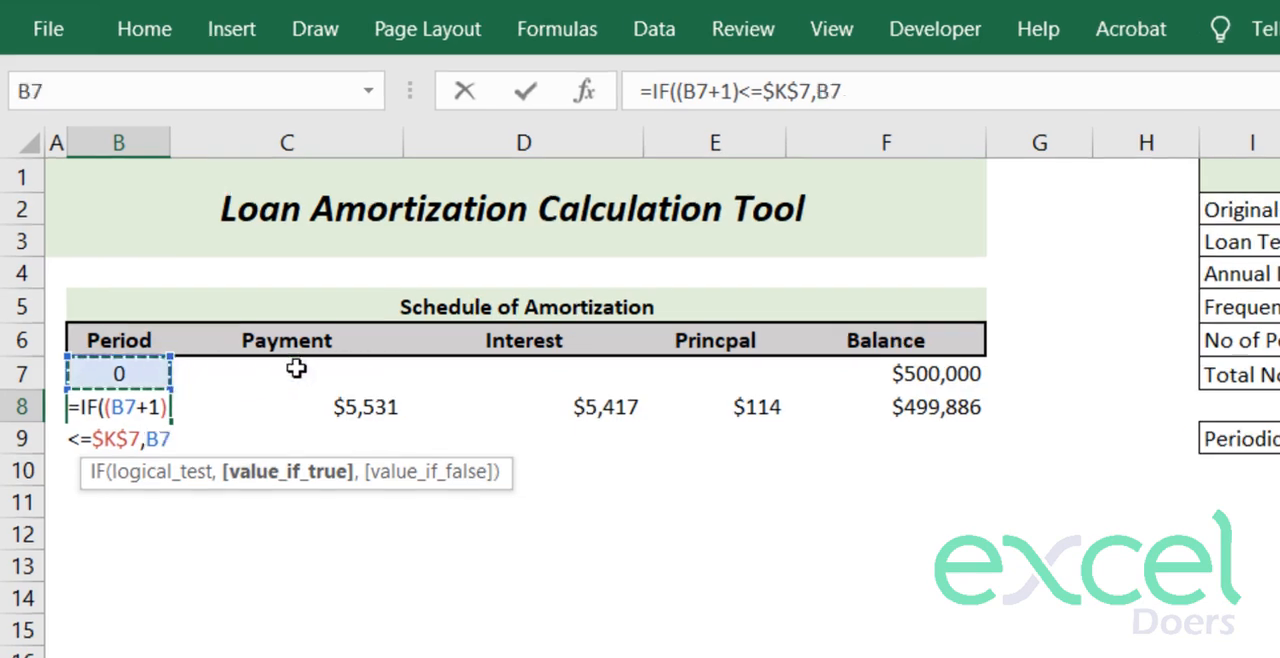
{"action": "type", "text": "+"}
{"action": "left_click", "coordinate": [190, 409]}
{"action": "key", "text": "BackSpace"}
{"action": "key", "text": "BackSpace"}
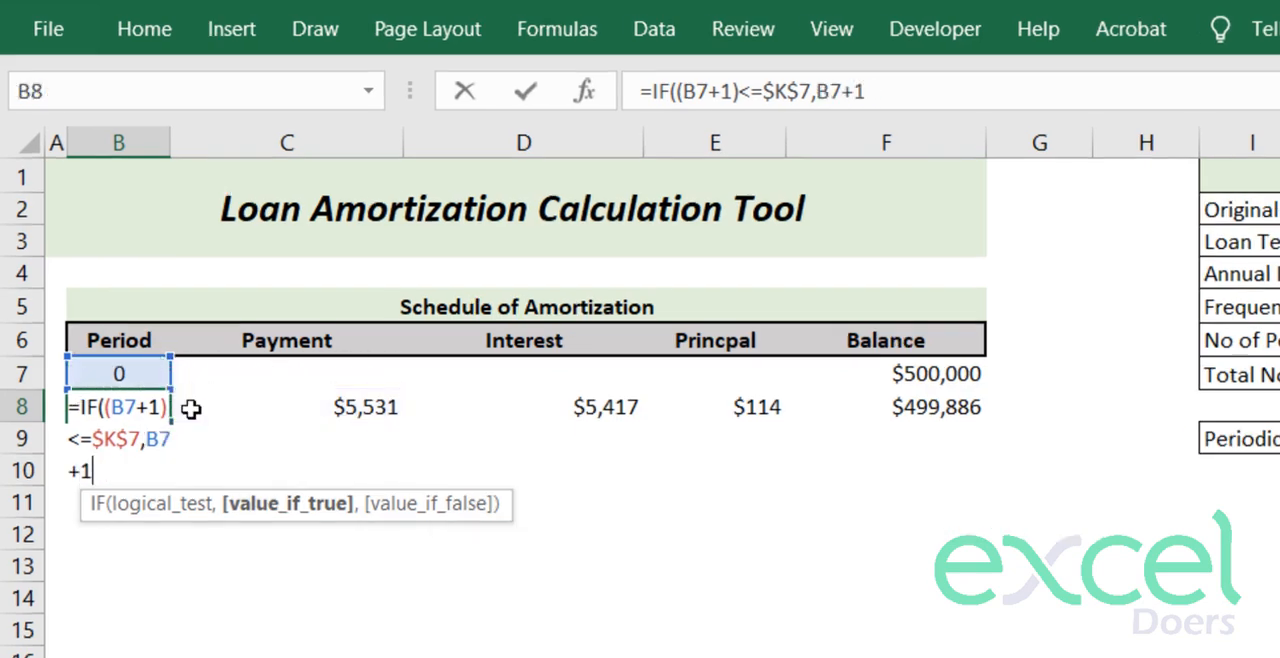
{"action": "type", "text": "1,"}
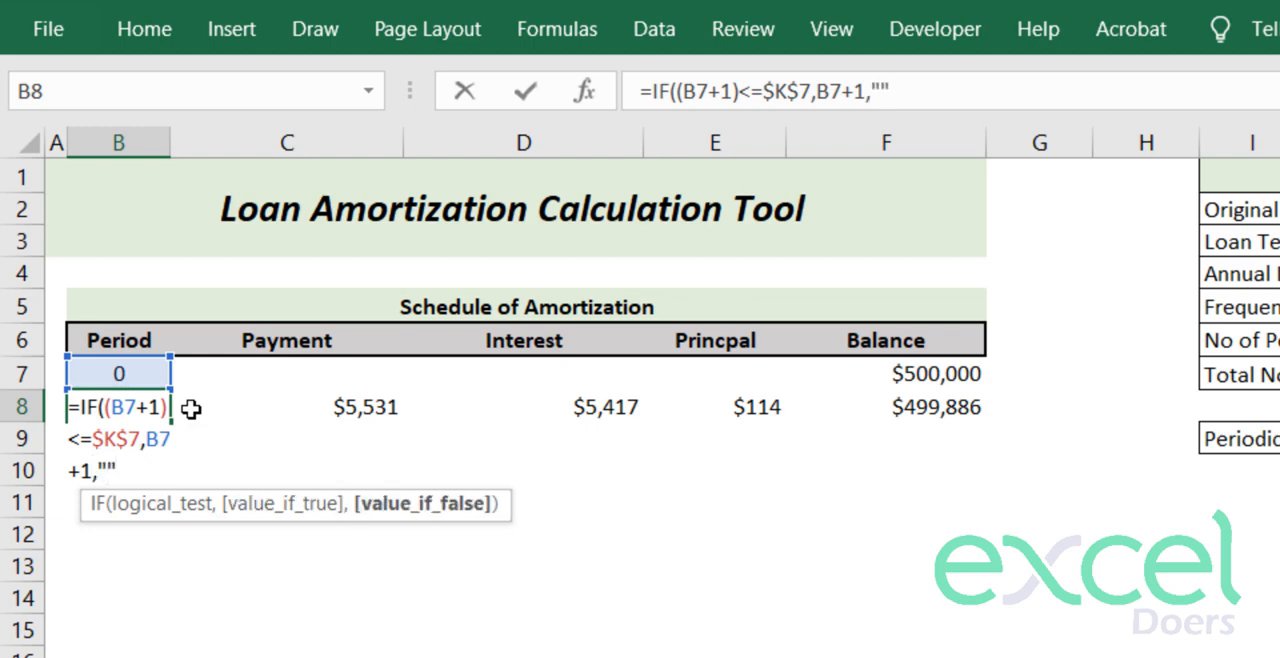
{"action": "type", "text": "\"\")"}
{"action": "key", "text": "Return"}
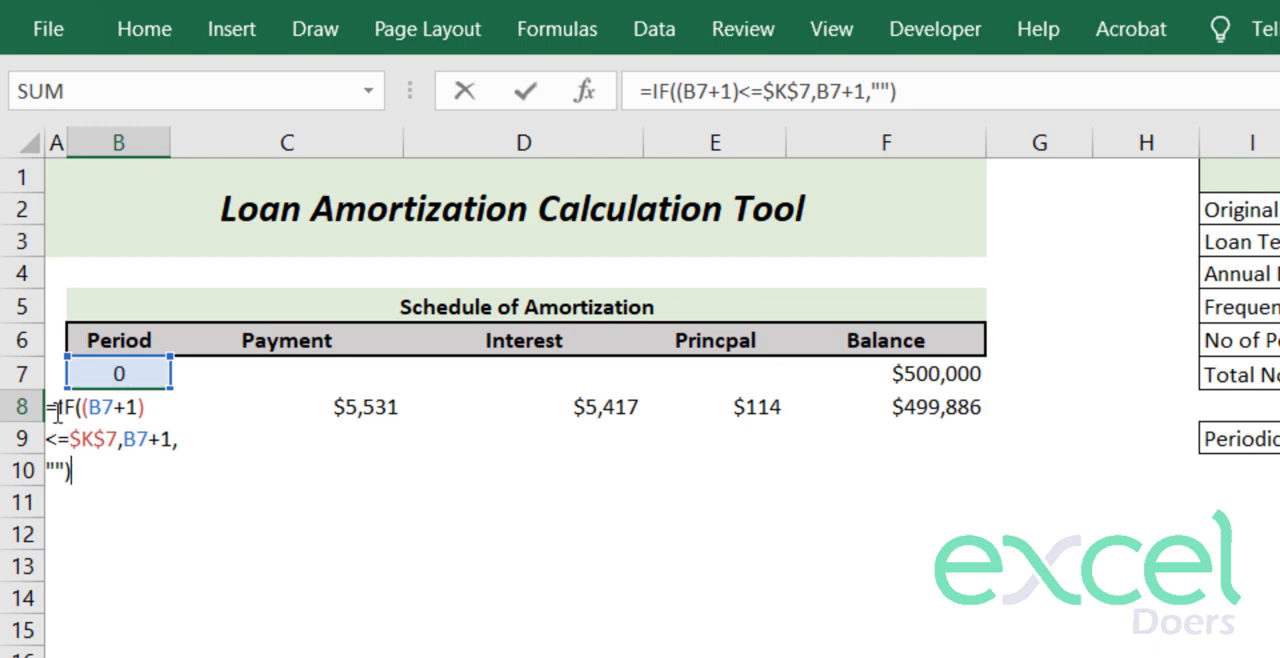
- Nest the B8 formula in an outer IF for blank cells: =IF(B7="","",IF((B7+1)<=$K$7,B7+1,""))
{"action": "left_click", "coordinate": [58, 413]}
{"action": "type", "text": "IF("}
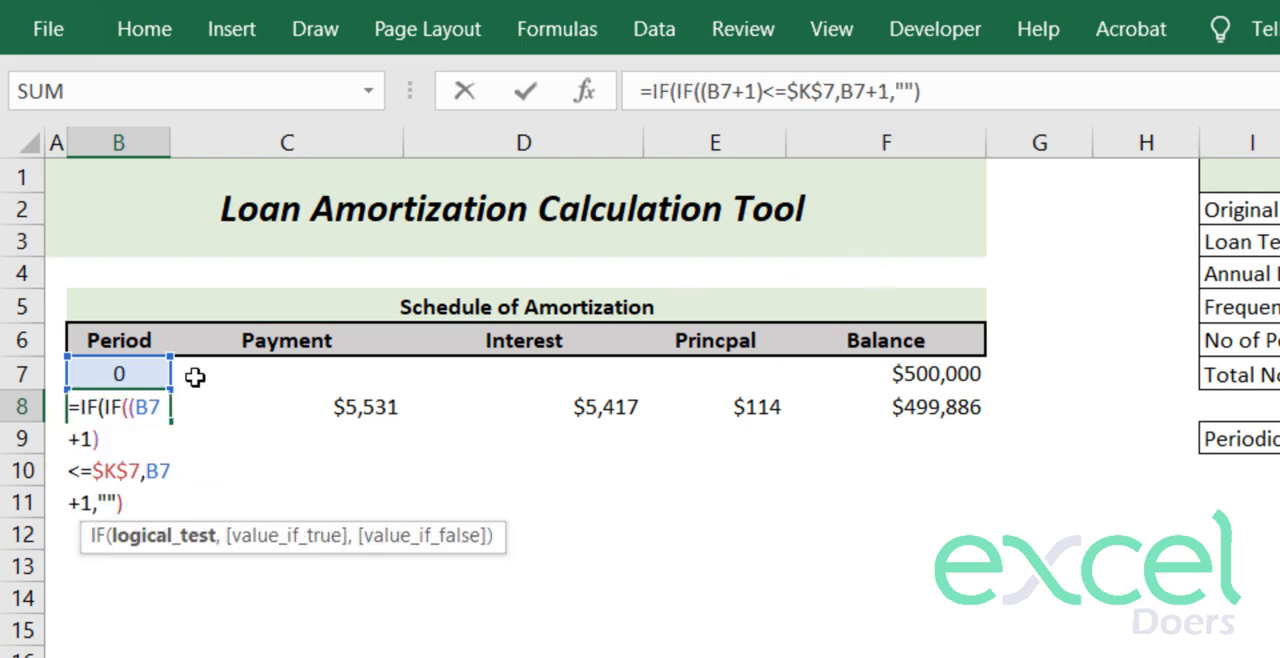
{"action": "left_click", "coordinate": [103, 372]}
{"action": "type", "text": "=\"\""}
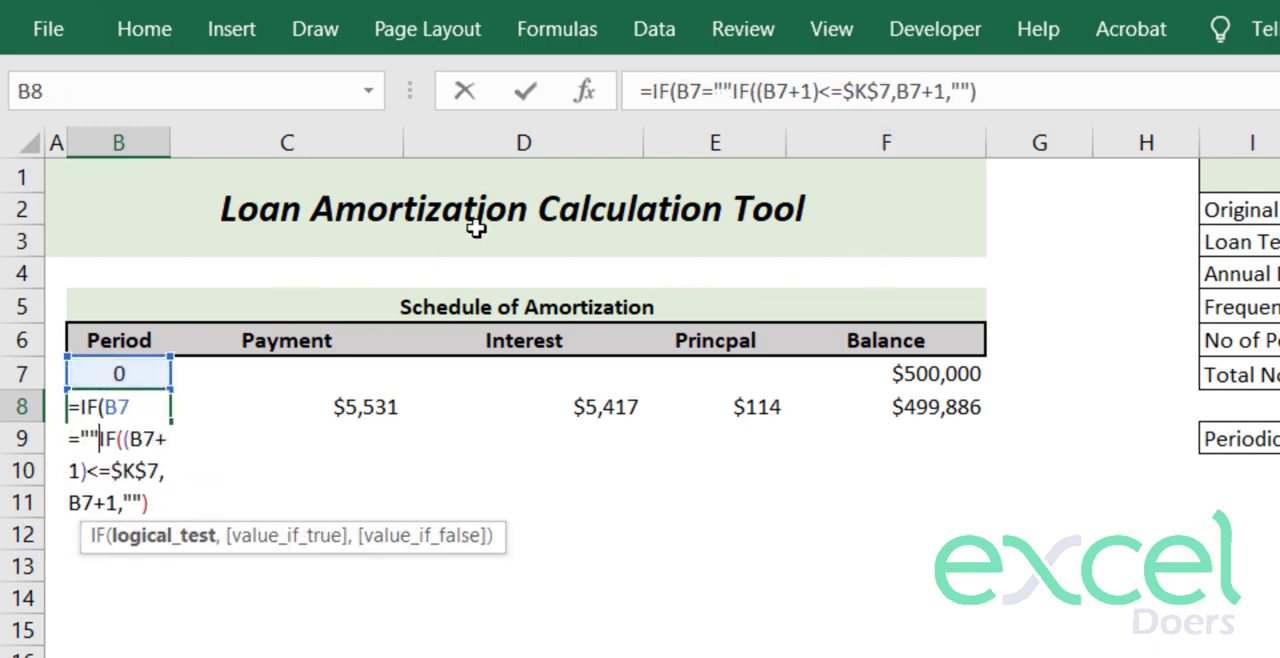
{"action": "type", "text": ",\"\""}
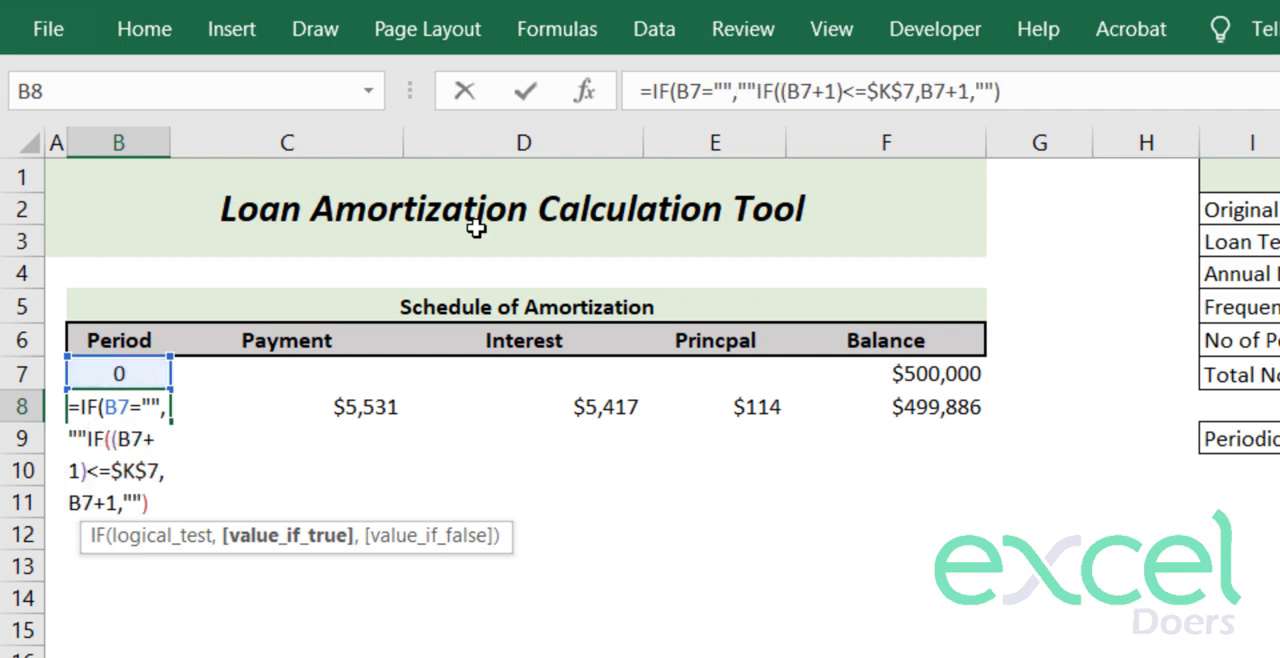
{"action": "type", "text": ","}
{"action": "left_click", "coordinate": [1030, 92]}
{"action": "type", "text": ")"}
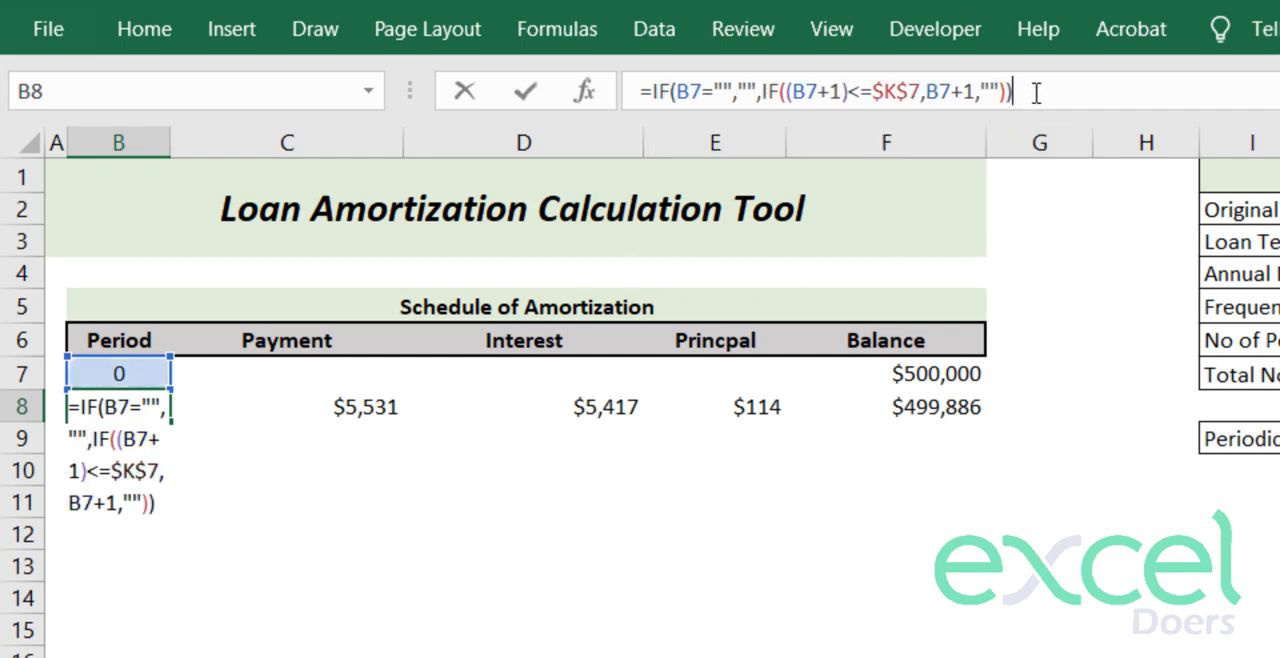
{"action": "key", "text": "Return"}
- Copy the B8 period formula down the Period column to B24
{"action": "key", "text": "Up"}
{"action": "key", "text": "ctrl+c"}
{"action": "key", "text": "shift+Down"}
{"action": "key", "text": "shift+Down"}
{"action": "key", "text": "shift+Down"}
{"action": "key", "text": "shift+Down"}
{"action": "key", "text": "shift+Down"}
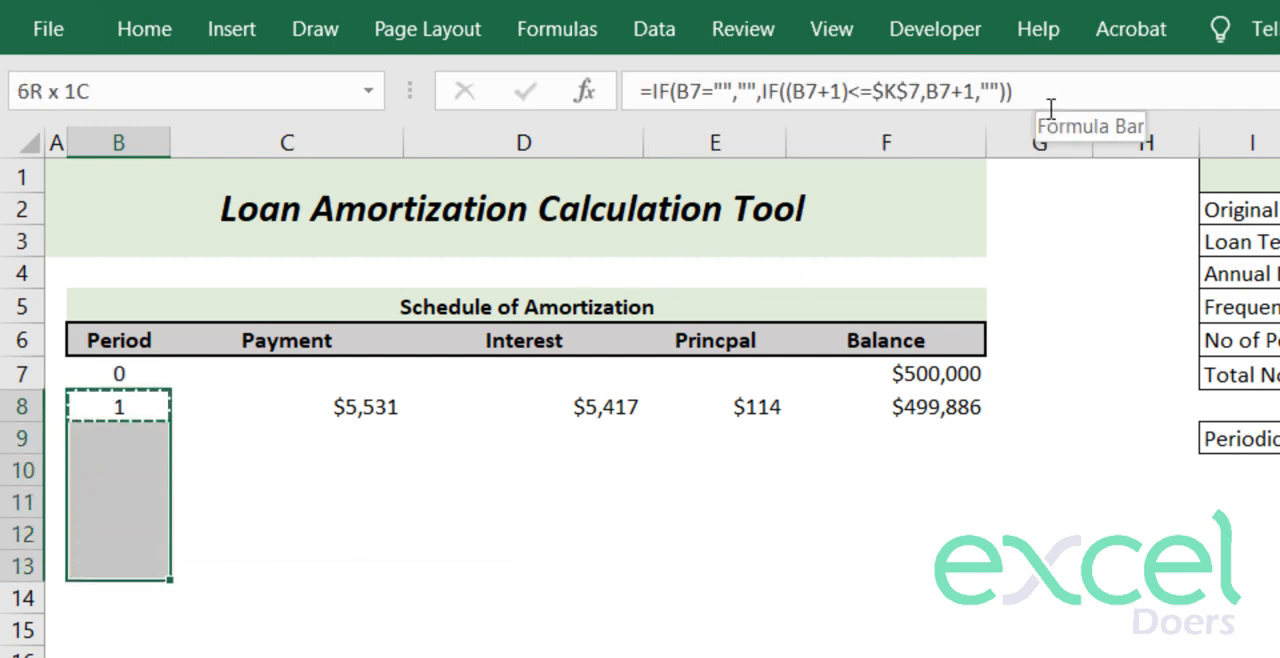
{"action": "key", "text": "shift+Down"}
{"action": "key", "text": "shift+Down"}
{"action": "key", "text": "shift+Down"}
{"action": "key", "text": "shift+Down"}
{"action": "key", "text": "shift+Down"}
{"action": "key", "text": "shift+Down"}
{"action": "key", "text": "shift+Down"}
{"action": "key", "text": "shift+Down"}
{"action": "key", "text": "shift+Down"}
{"action": "key", "text": "shift+Down"}
{"action": "key", "text": "shift+Down"}
{"action": "key", "text": "ctrl+v"}
{"action": "key", "text": "Down"}
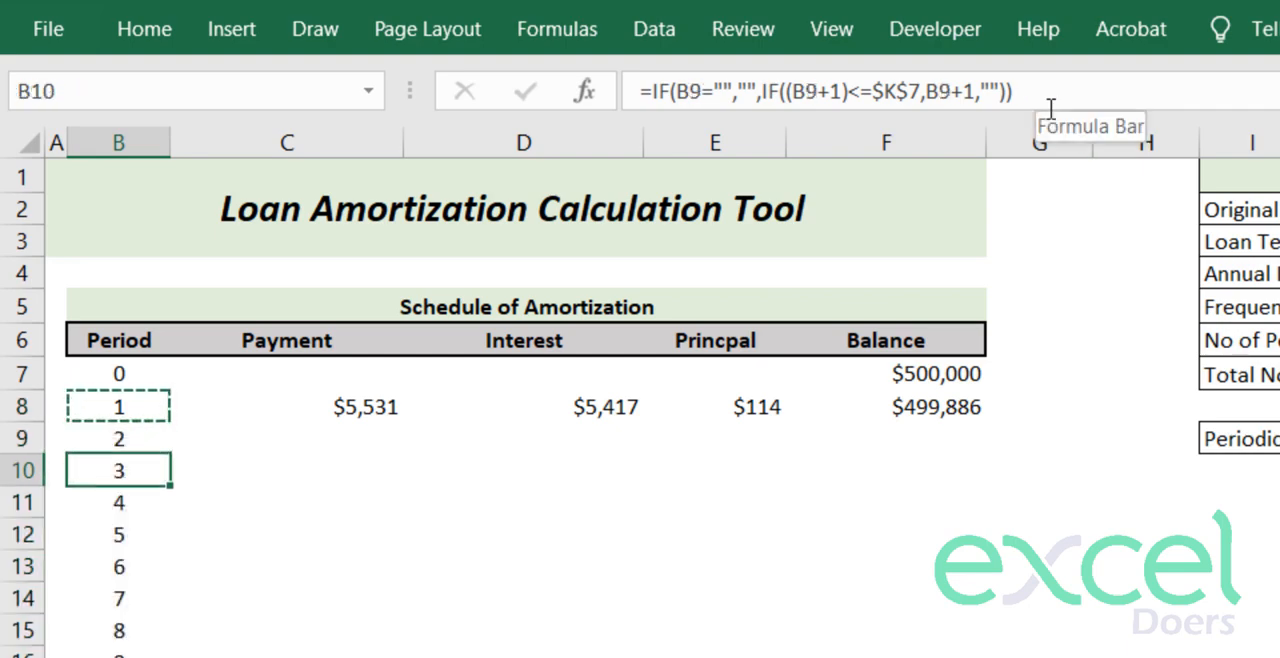
{"action": "key", "text": "Down"}
- Set the frequency in a year in K5 to Annual and check the total number of periods
{"action": "left_click", "coordinate": [958, 170]}
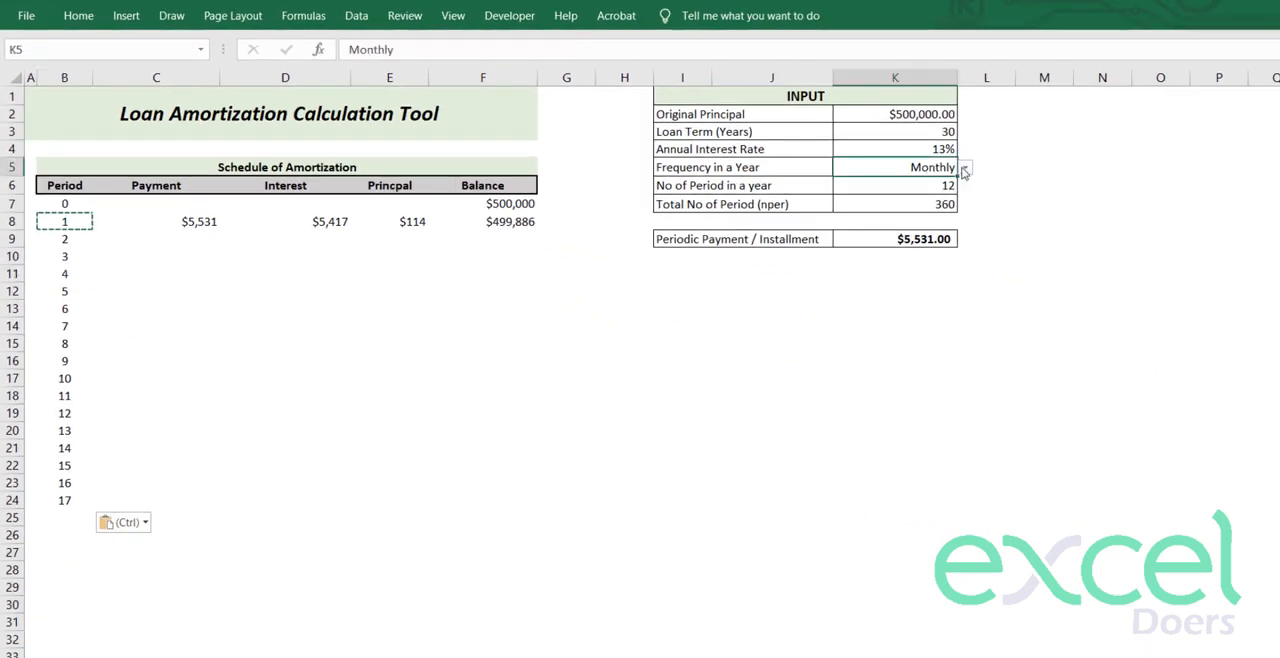
{"action": "left_click", "coordinate": [964, 169]}
{"action": "left_click", "coordinate": [906, 201]}
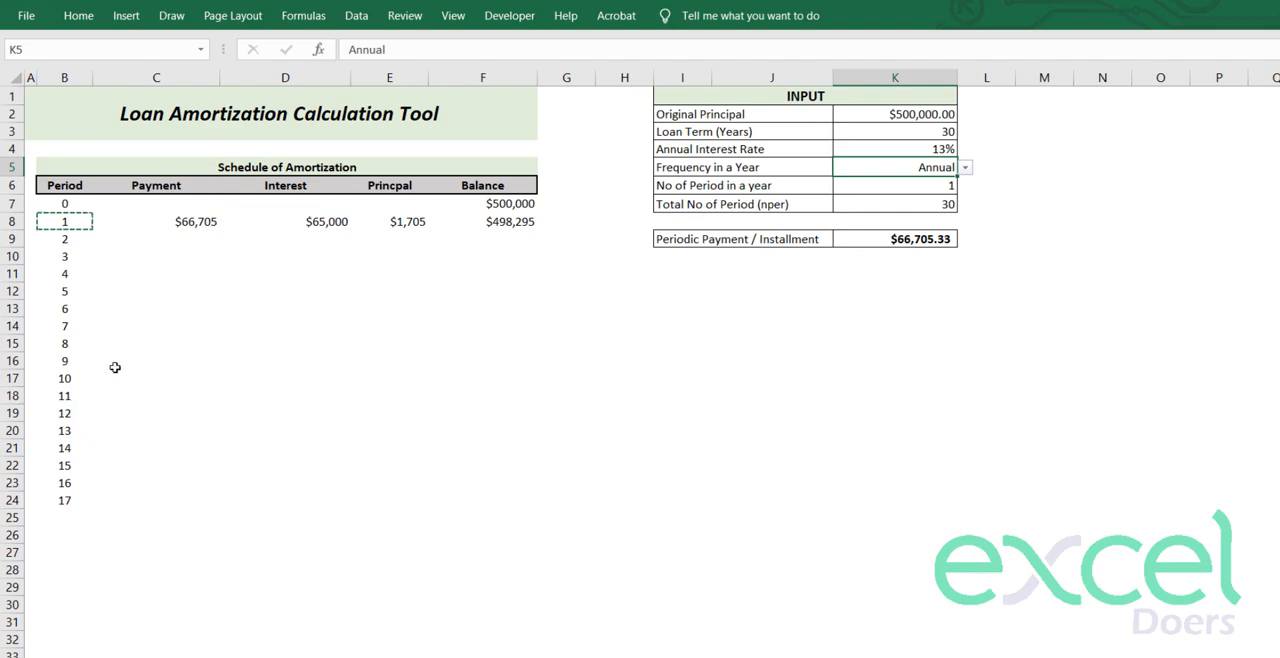
{"action": "left_click", "coordinate": [746, 201]}
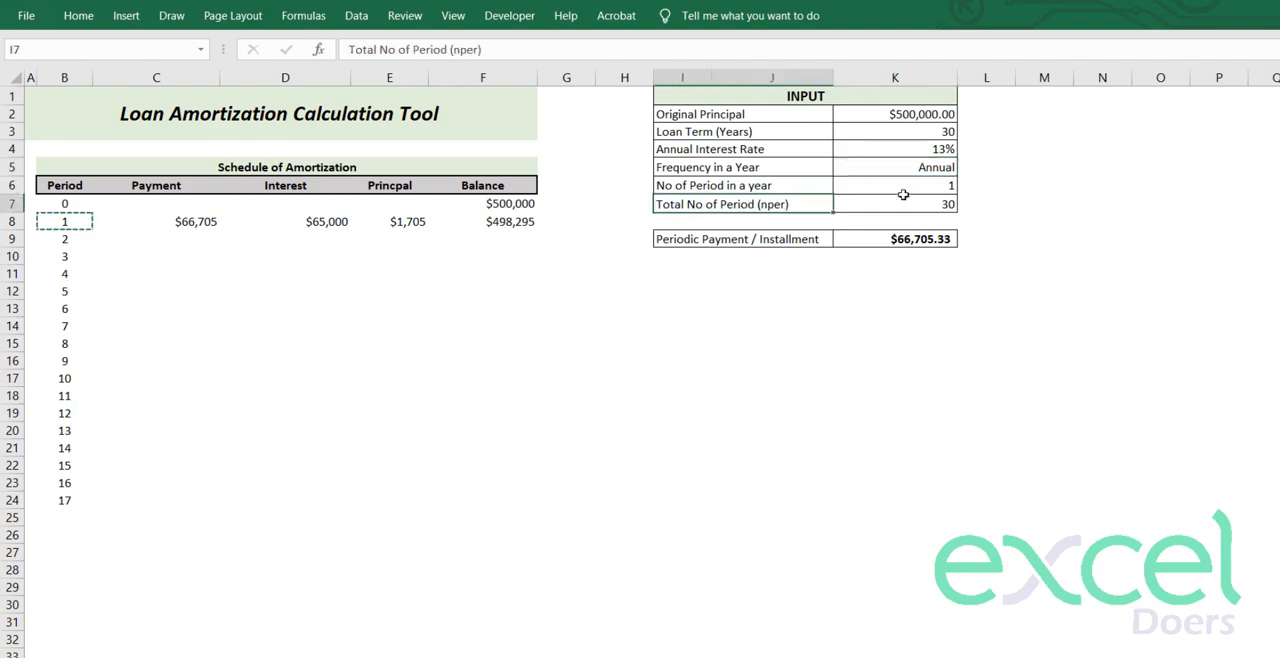
- Copy the B24 period formula down to row 40 or beyond and check the cells after the last period
{"action": "left_click", "coordinate": [76, 253]}
{"action": "left_click", "coordinate": [56, 504]}
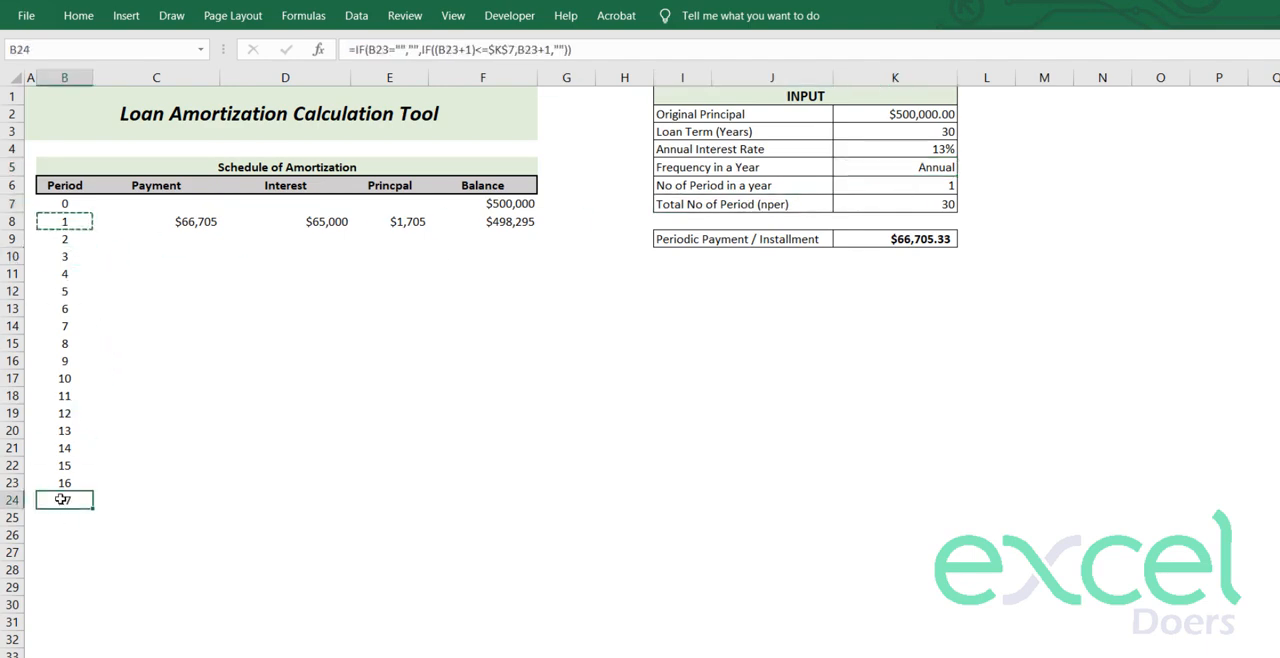
{"action": "key", "text": "ctrl+c"}
{"action": "key", "text": "shift+Down"}
{"action": "key", "text": "shift+Down"}
{"action": "key", "text": "shift+Down"}
{"action": "key", "text": "shift+Down"}
{"action": "key", "text": "shift+Down"}
{"action": "key", "text": "shift+Down"}
{"action": "key", "text": "shift+Down"}
{"action": "key", "text": "shift+Down"}
{"action": "key", "text": "shift+Down"}
{"action": "key", "text": "shift+Down"}
{"action": "key", "text": "shift+Down"}
{"action": "key", "text": "shift+Down"}
{"action": "key", "text": "shift+Down"}
{"action": "key", "text": "shift+Down"}
{"action": "key", "text": "shift+Down"}
{"action": "key", "text": "shift+Down"}
{"action": "key", "text": "ctrl+v"}
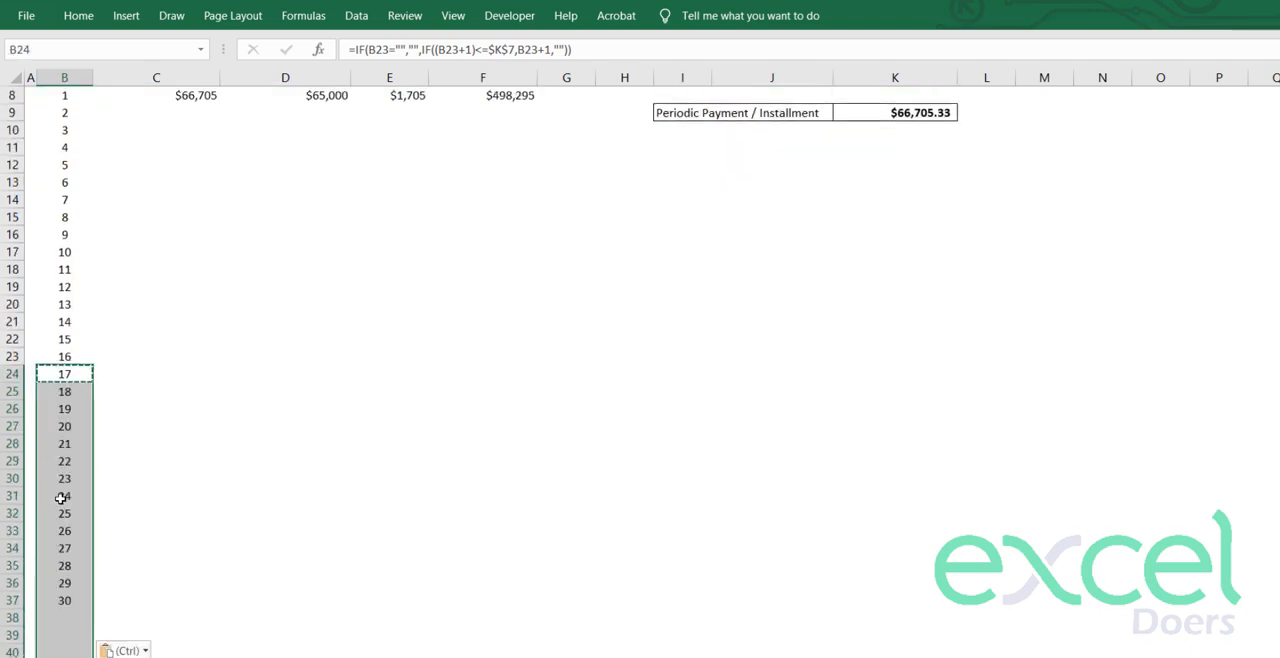
{"action": "left_click", "coordinate": [76, 636]}
{"action": "left_click_drag", "start_coordinate": [68, 617], "coordinate": [66, 653]}
- Set the loan term in K3 to 10 years and check the Period cells below the last period
{"action": "scroll", "coordinate": [520, 448], "scroll_direction": "up", "scroll_amount": 3}
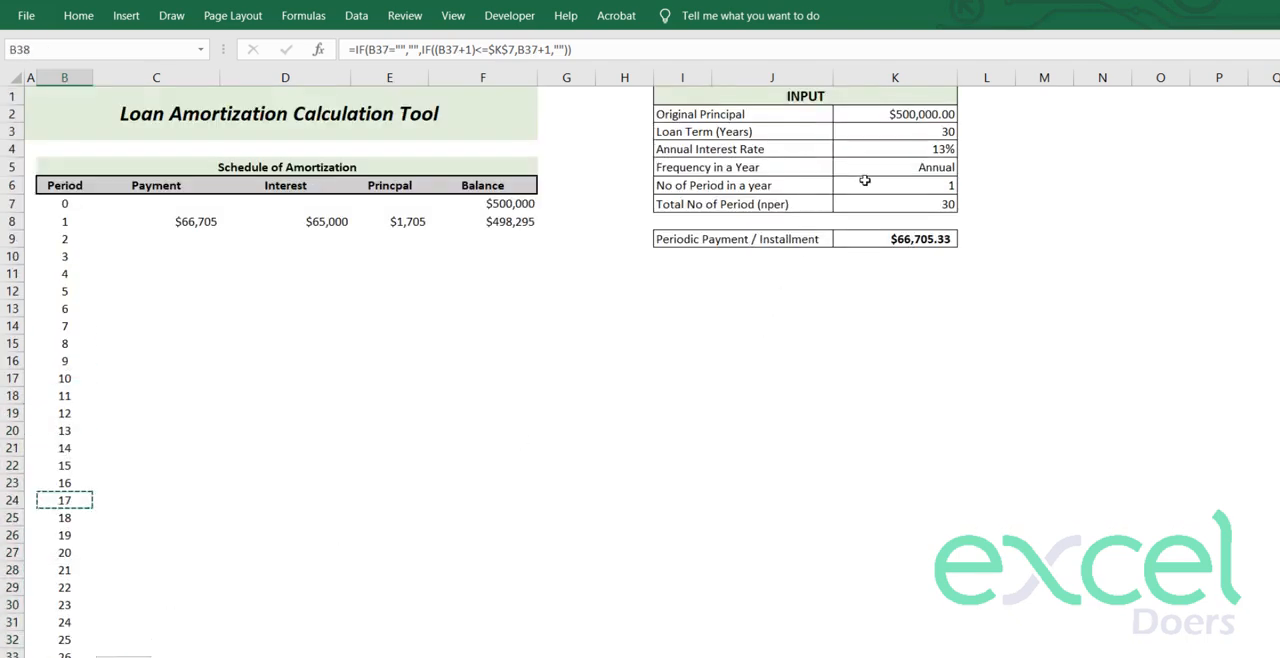
{"action": "left_click", "coordinate": [876, 130]}
{"action": "type", "text": "10"}
{"action": "key", "text": "Return"}
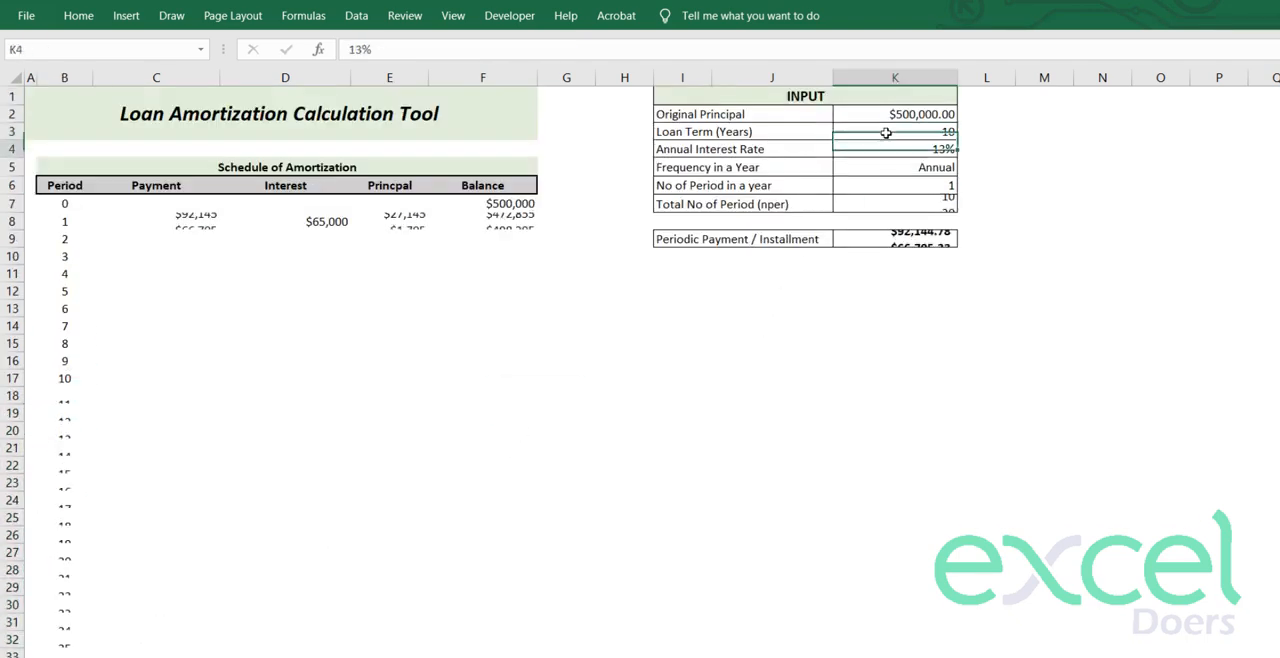
{"action": "left_click_drag", "start_coordinate": [63, 392], "coordinate": [76, 466]}
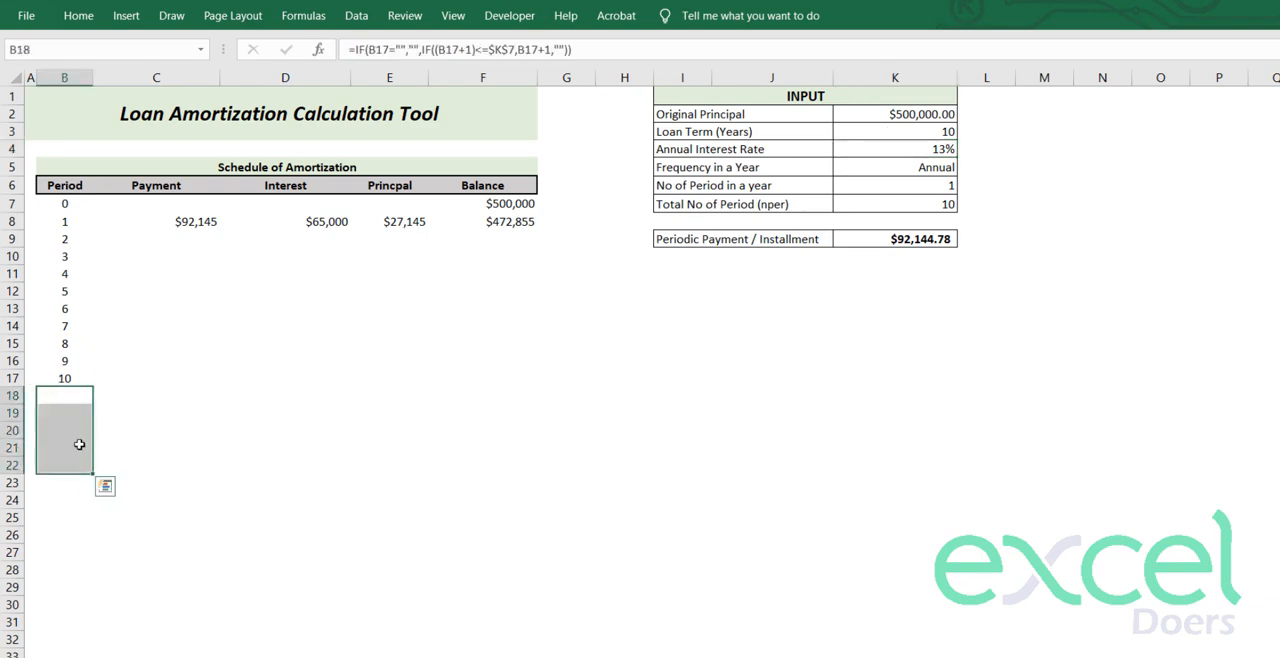
{"action": "left_click", "coordinate": [114, 397]}
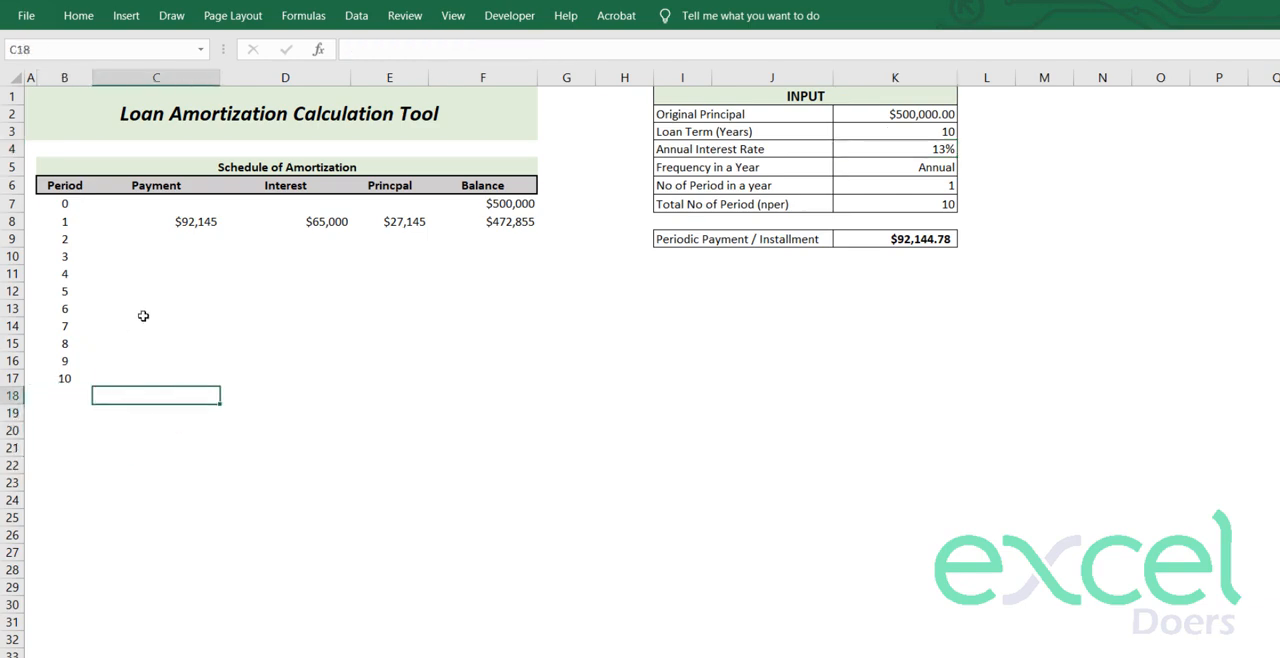
- Change the payment formula in C8 to =IF(B8<>"",$K$9,"") so it stays blank without a period
{"action": "left_click", "coordinate": [184, 223]}
{"action": "double_click", "coordinate": [170, 223]}
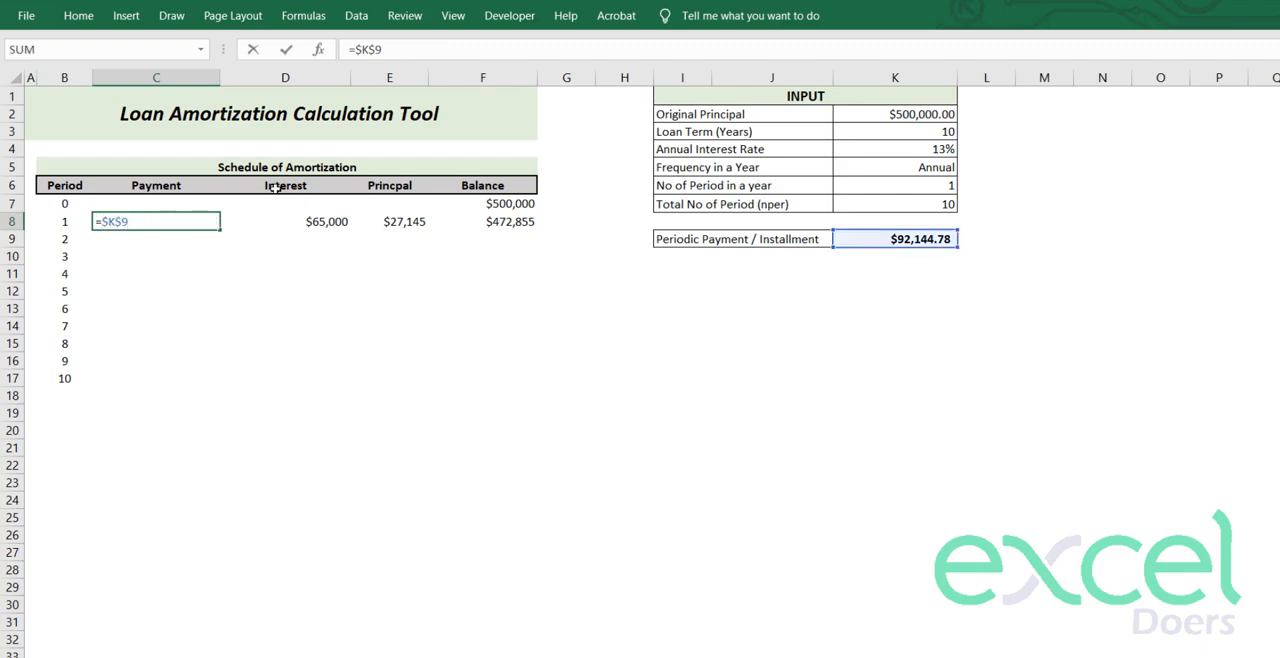
{"action": "type", "text": "IF("}
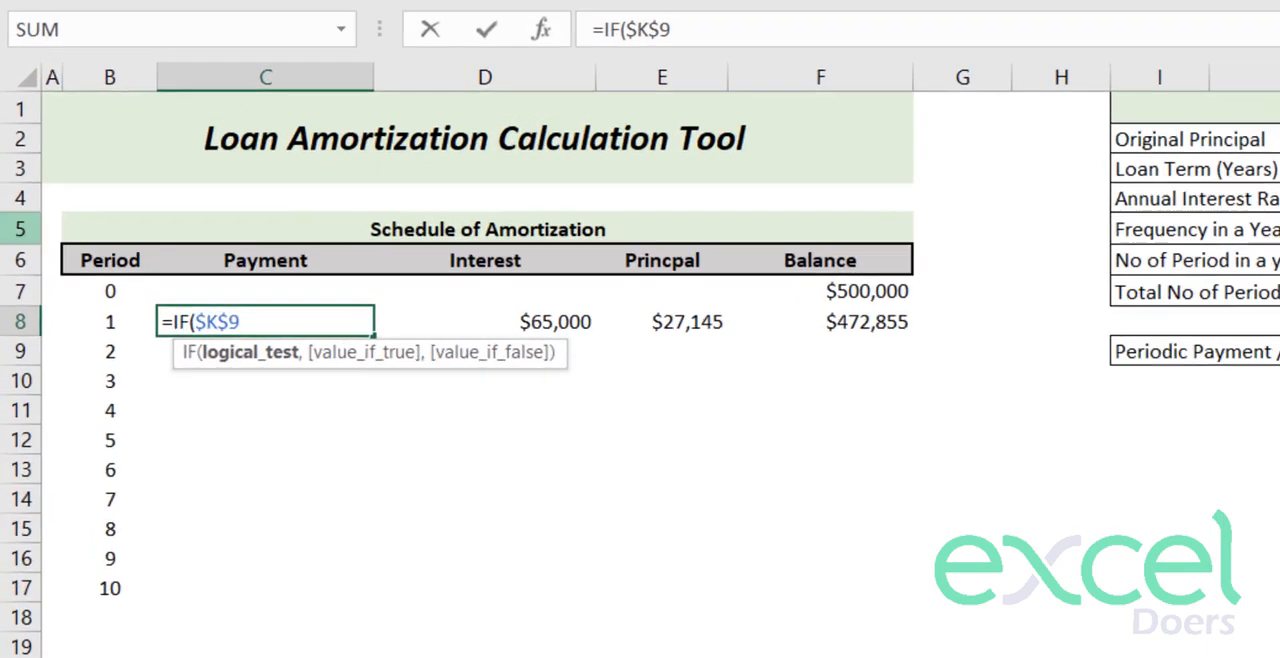
{"action": "left_click", "coordinate": [54, 220]}
{"action": "type", "text": "<>\"\","}
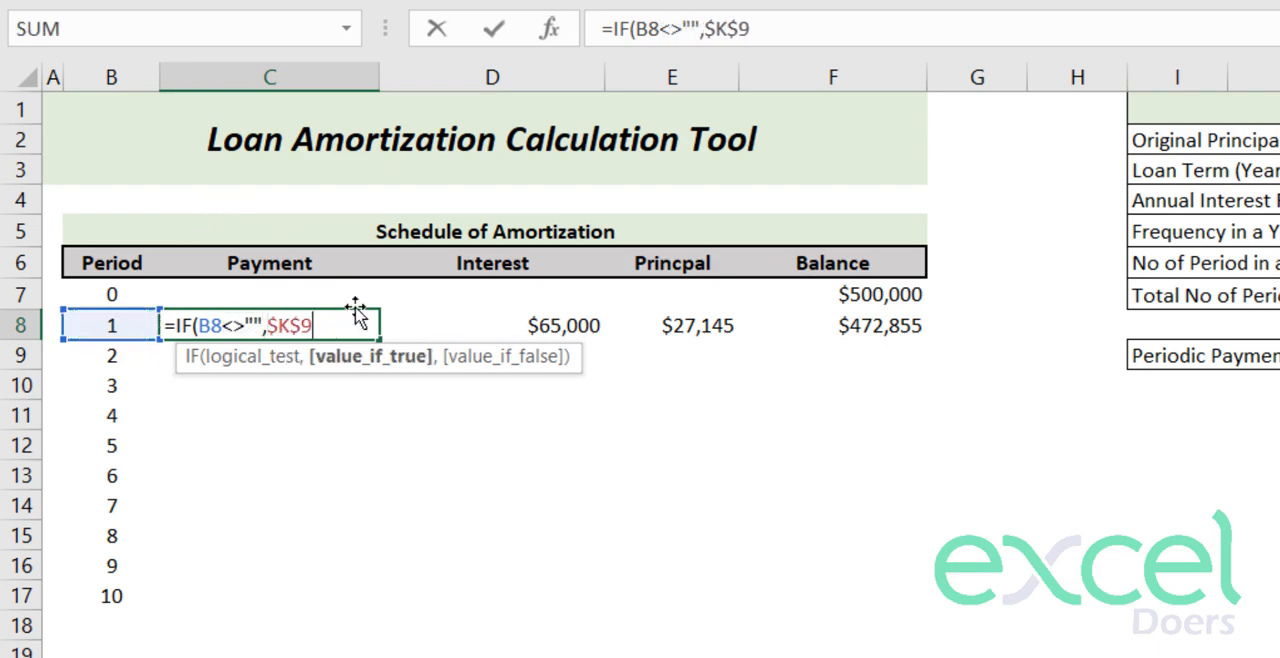
{"action": "type", "text": ","}
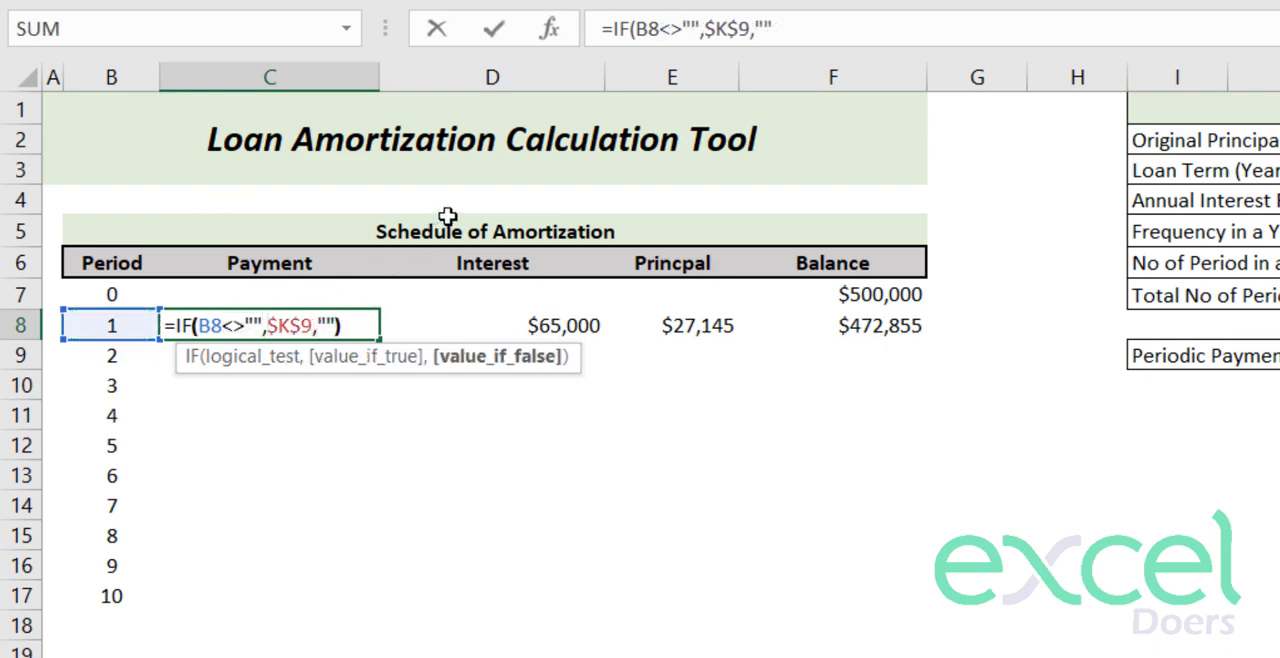
{"action": "type", "text": "\"\""}
{"action": "key", "text": "Return"}
- Wrap the interest formula in D8 as =IF(B8<>"",IPMT($K$4/$K$6,$B8,$K$7,-$K$2),"")
{"action": "left_click", "coordinate": [543, 330]}
{"action": "double_click", "coordinate": [538, 327]}
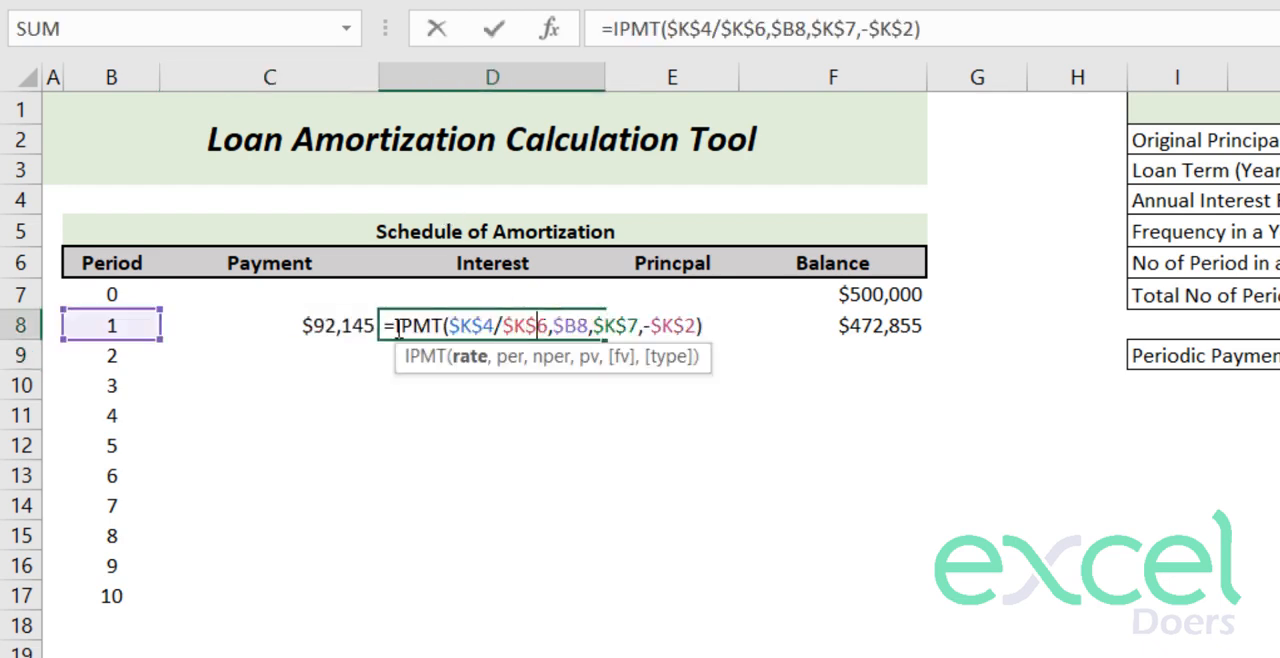
{"action": "left_click", "coordinate": [395, 327]}
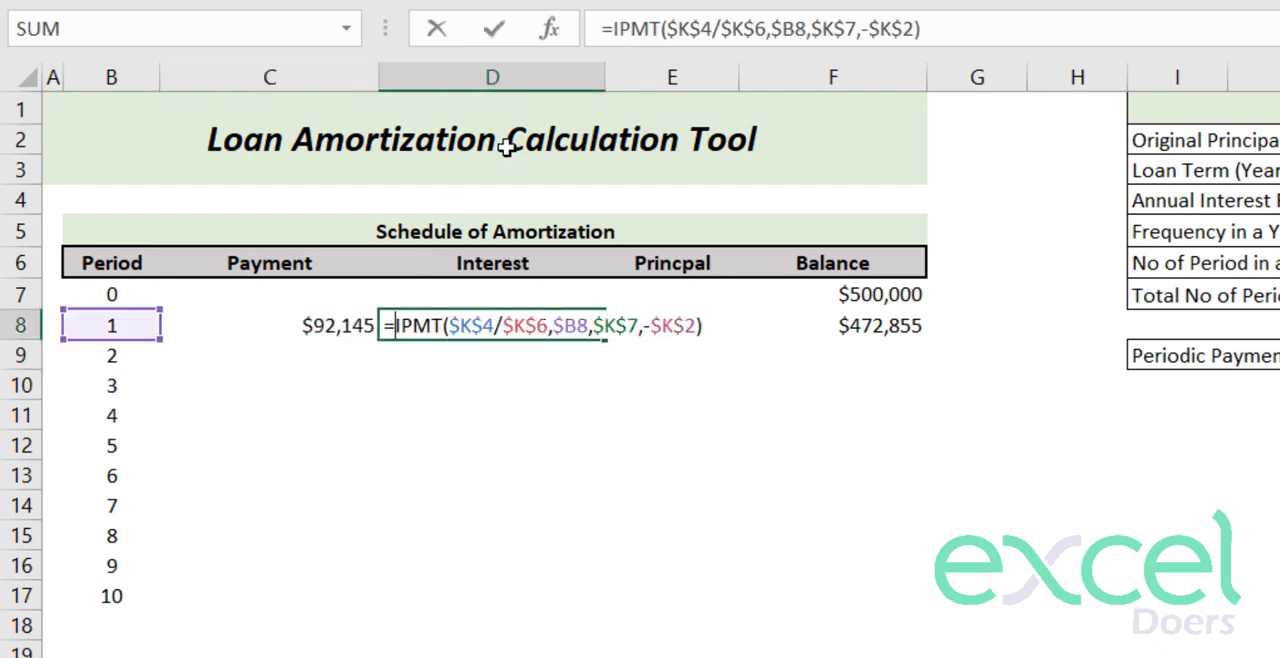
{"action": "type", "text": "if"}
{"action": "key", "text": "Tab"}
{"action": "left_click", "coordinate": [100, 328]}
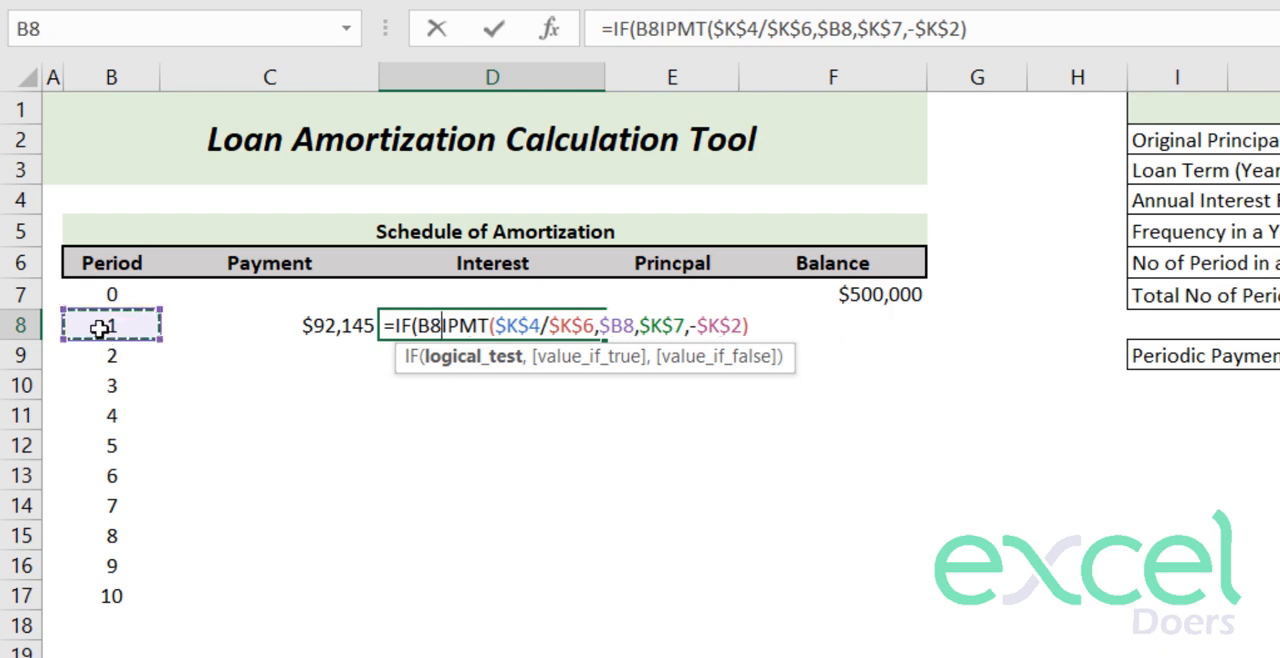
{"action": "type", "text": "<>\"\""}
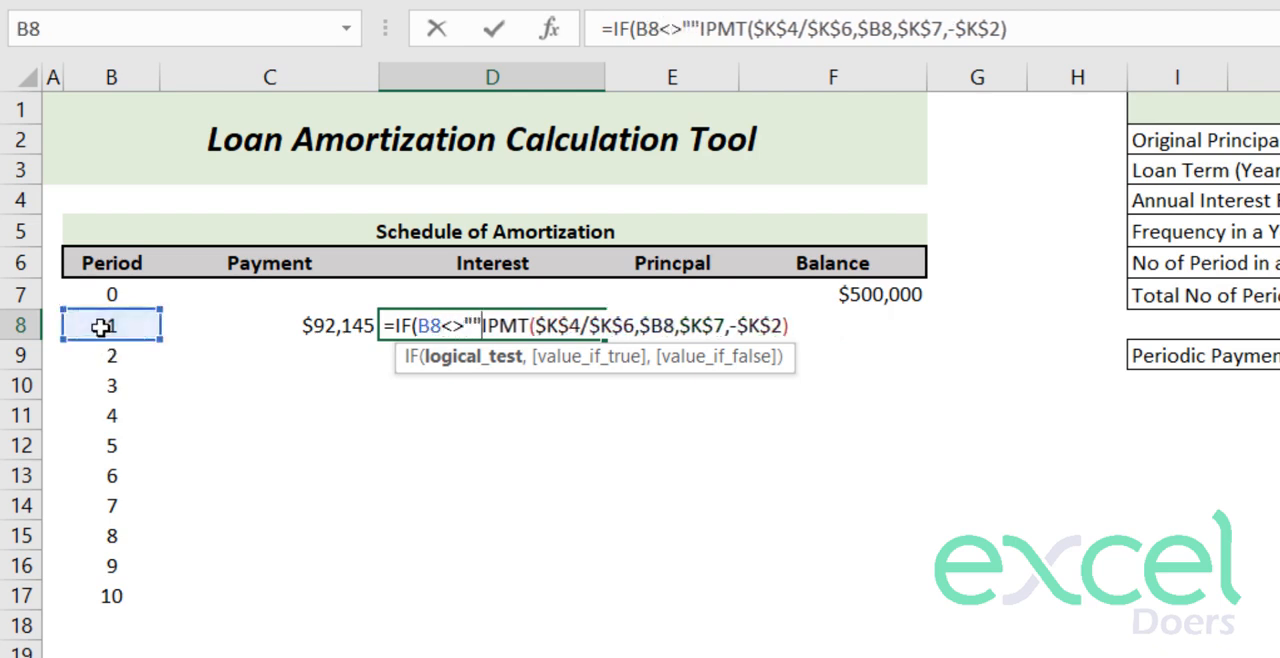
{"action": "type", "text": ","}
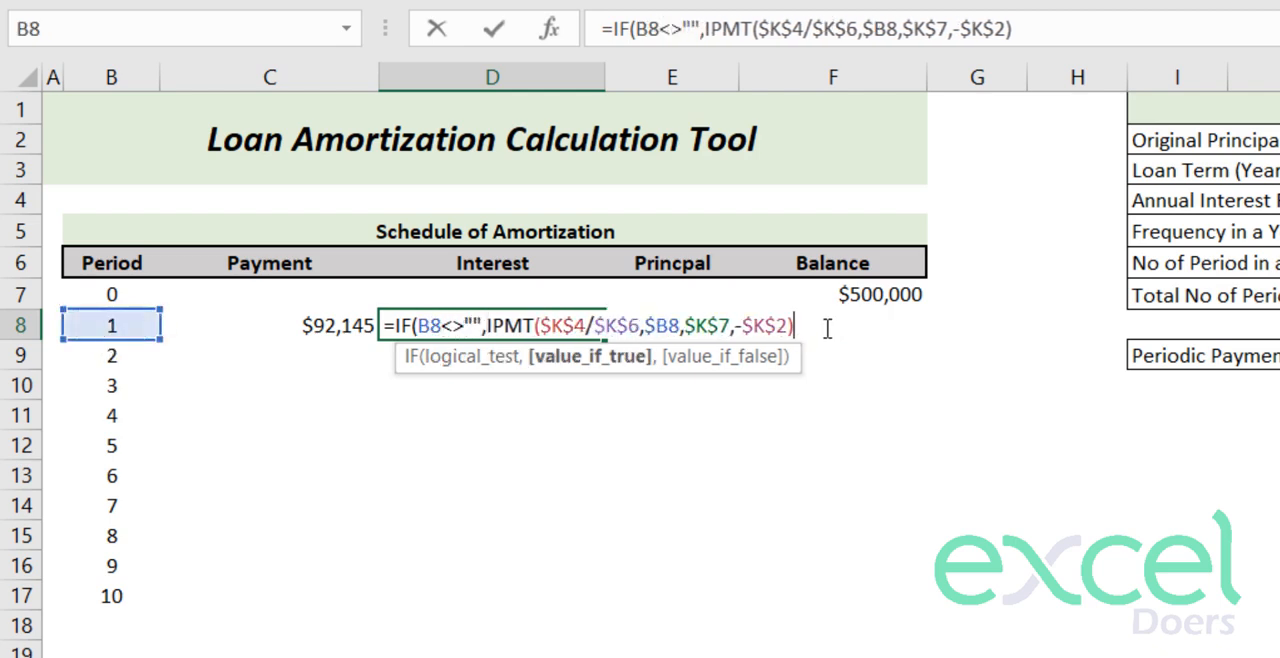
{"action": "type", "text": ","}
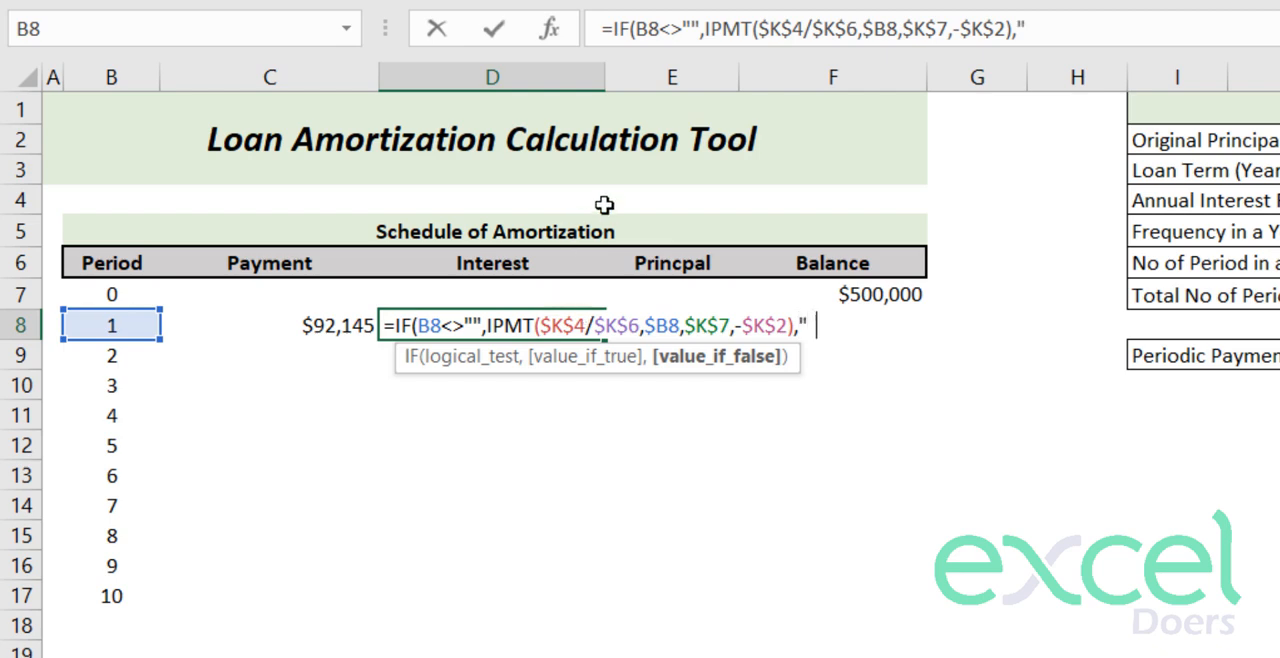
{"action": "type", "text": "\"\""}
{"action": "key", "text": "Return"}
- Wrap the principal formula in E8 as =IF(B8<>"",PPMT($K$4/$K$6,$B8,$K$7,-$K$2),"")
{"action": "key", "text": "Right"}
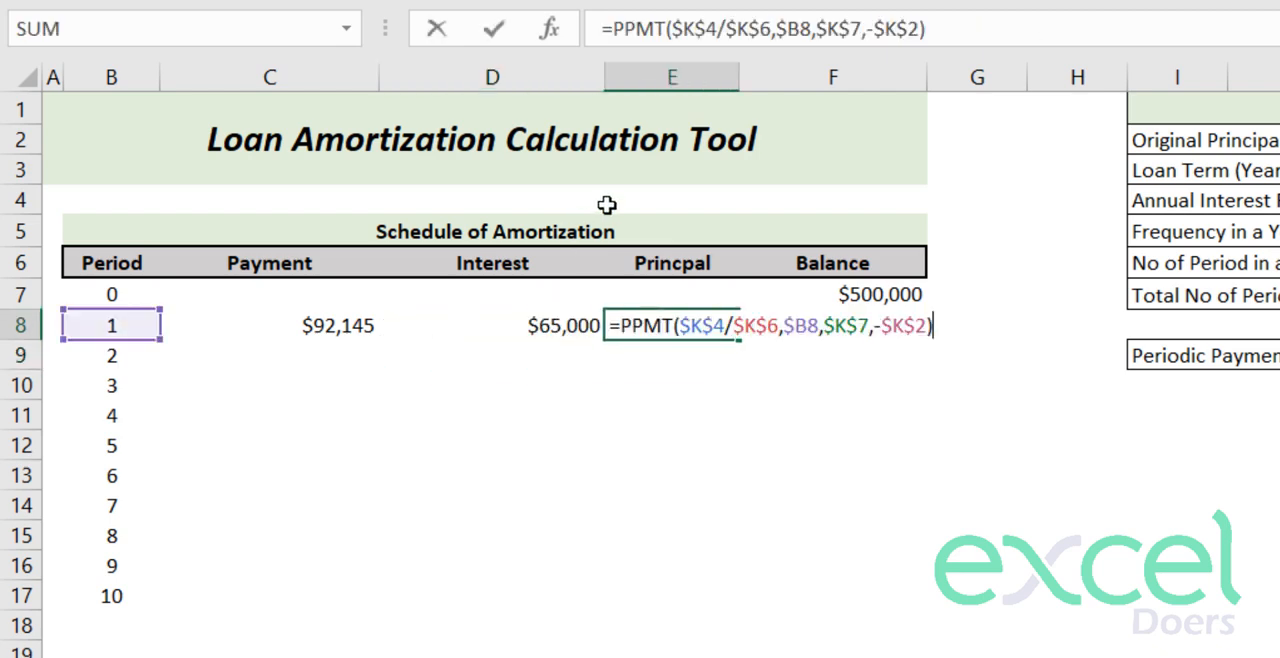
{"action": "type", "text": "IF("}
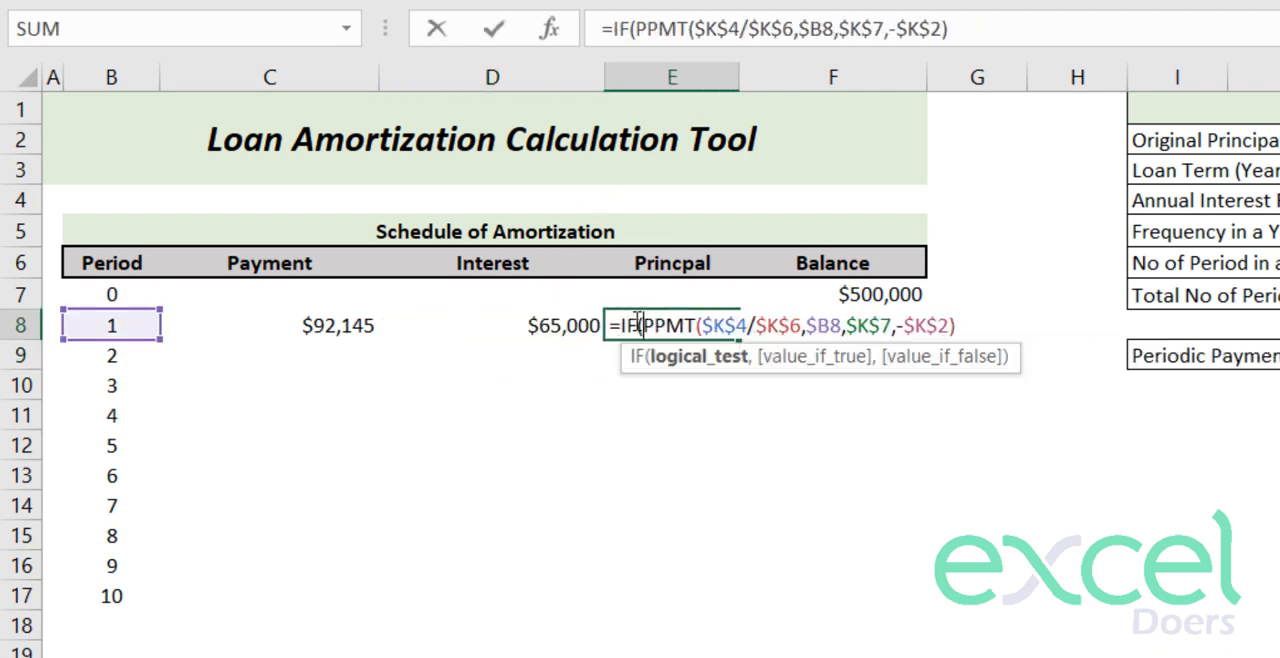
{"action": "left_click", "coordinate": [86, 328]}
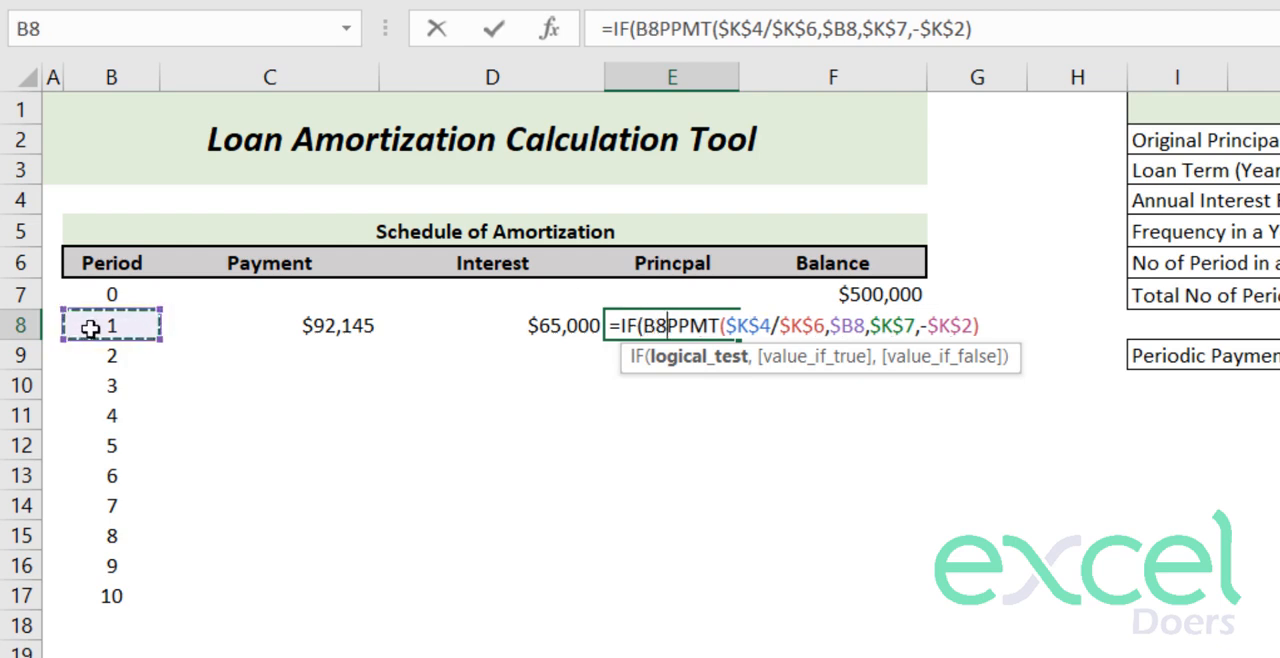
{"action": "type", "text": "<>\"\","}
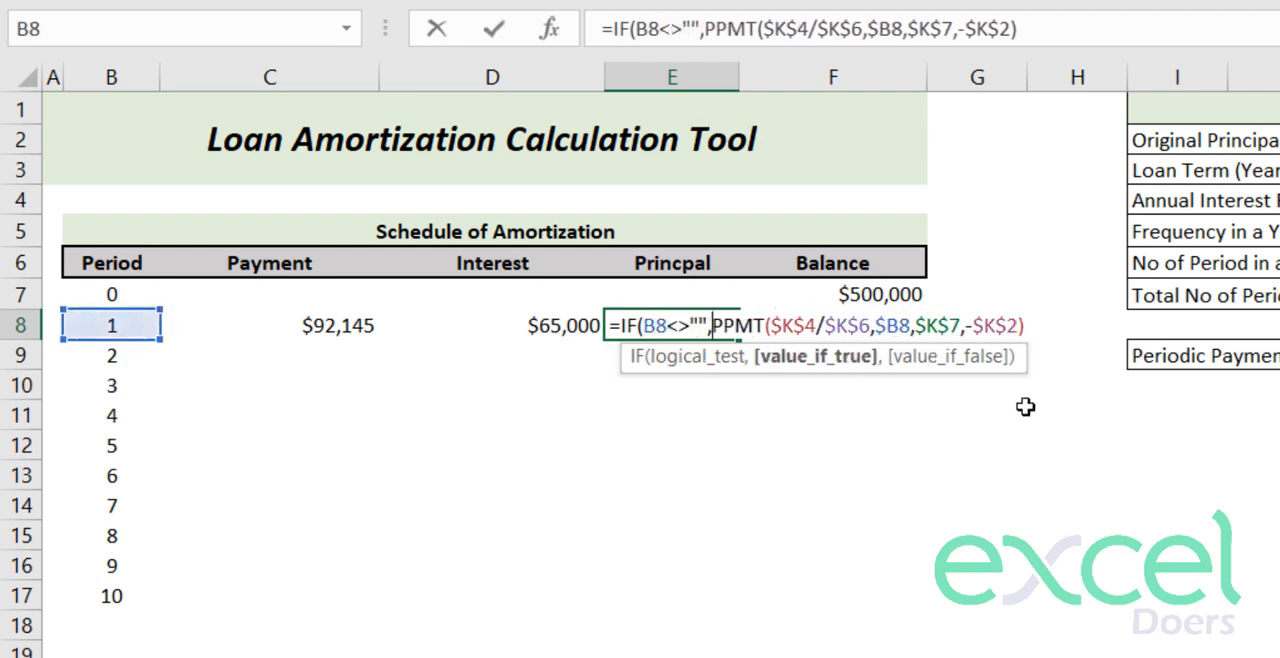
{"action": "type", "text": ",\"\")"}
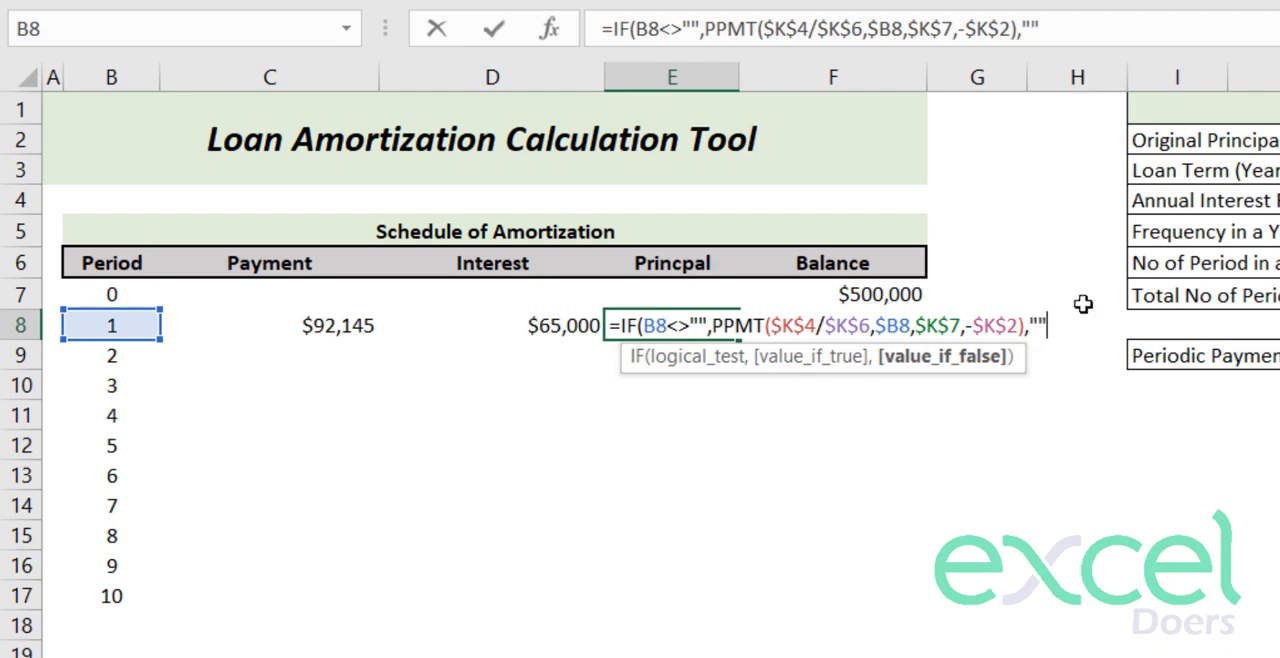
{"action": "key", "text": "Return"}
- Change the balance formula in F8 to =IF(B8<>"",F7-E8,"")
{"action": "left_click", "coordinate": [848, 323]}
{"action": "double_click", "coordinate": [848, 323]}
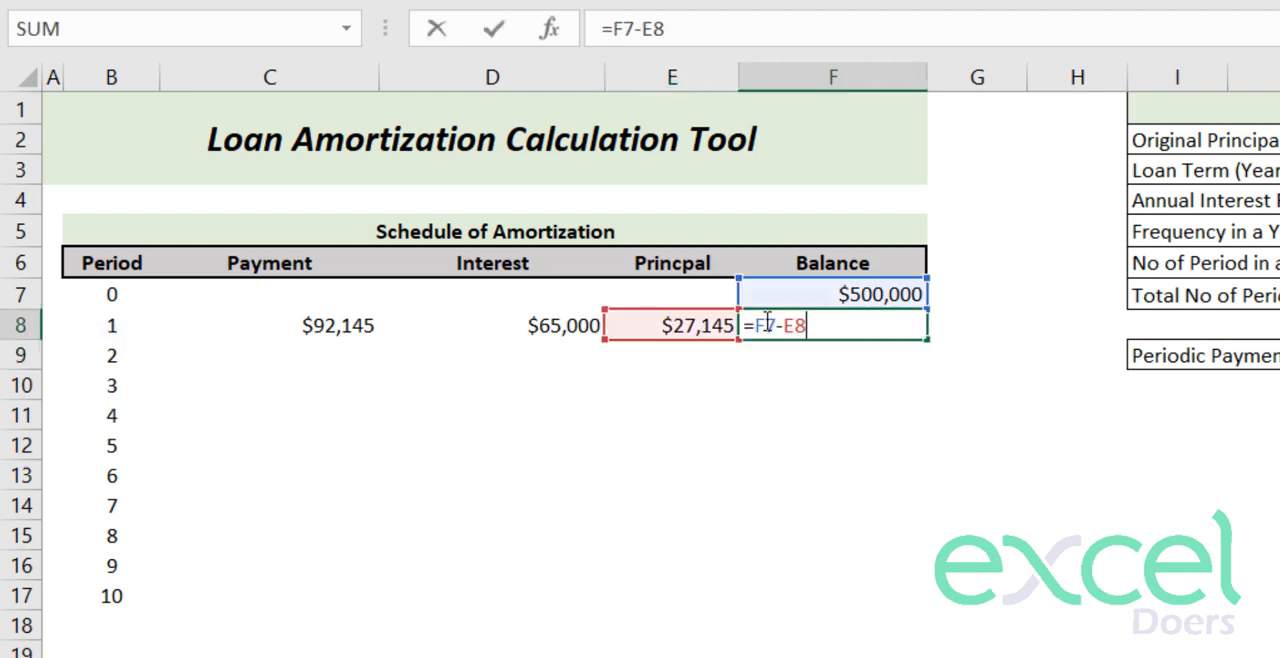
{"action": "left_click", "coordinate": [757, 325]}
{"action": "type", "text": "IF("}
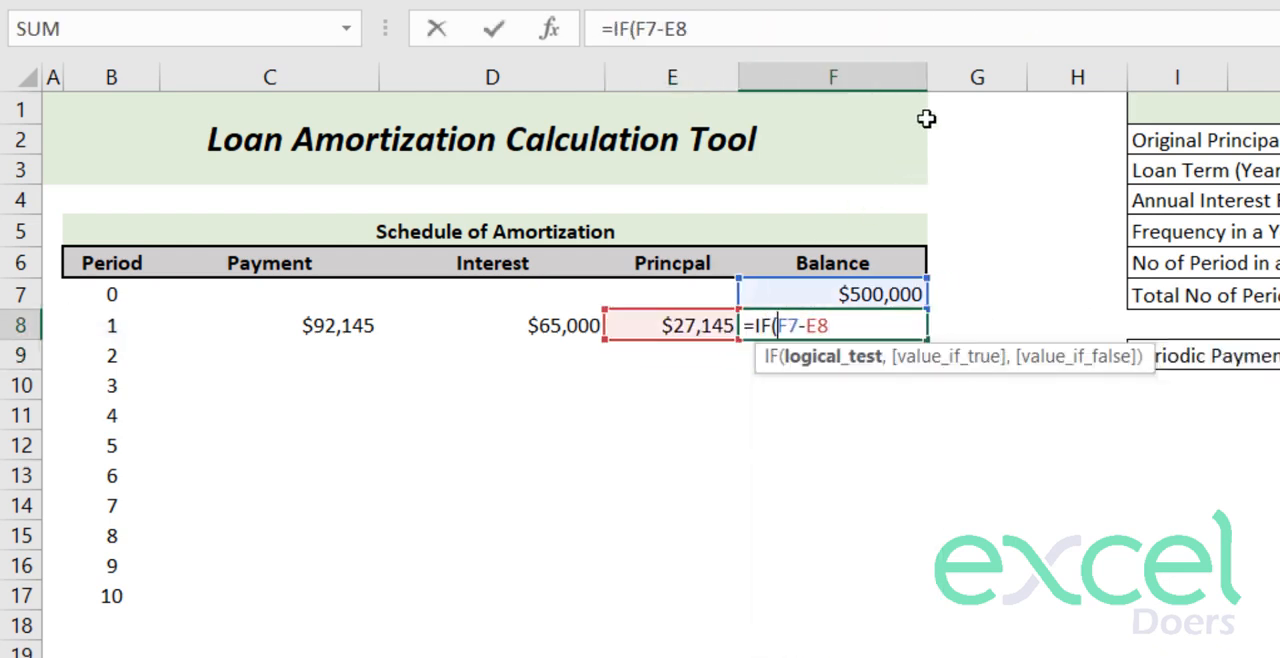
{"action": "left_click", "coordinate": [107, 324]}
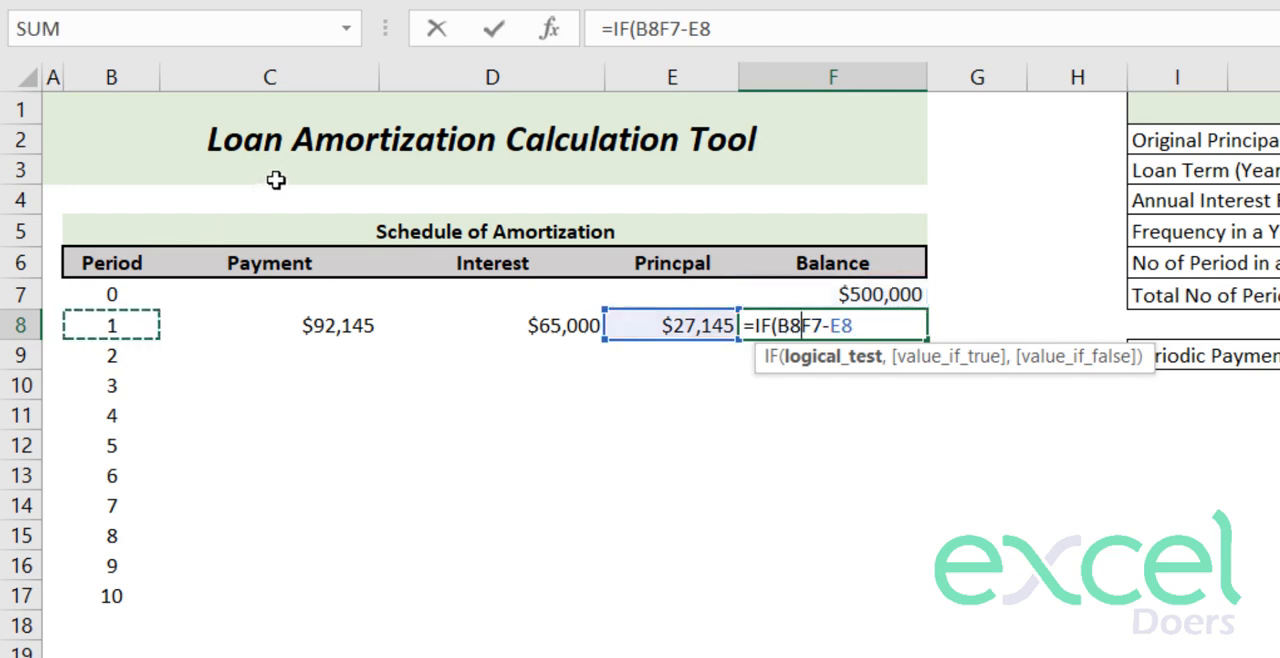
{"action": "type", "text": "<>\"\","}
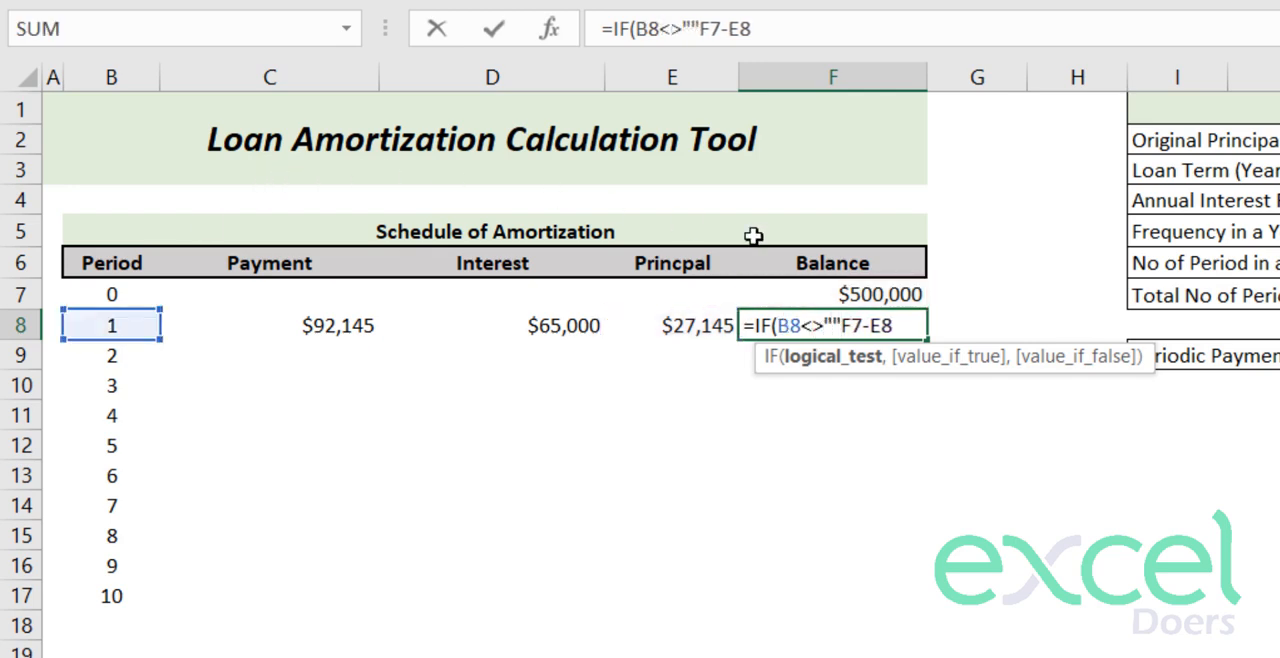
{"action": "type", "text": ",\"\""}
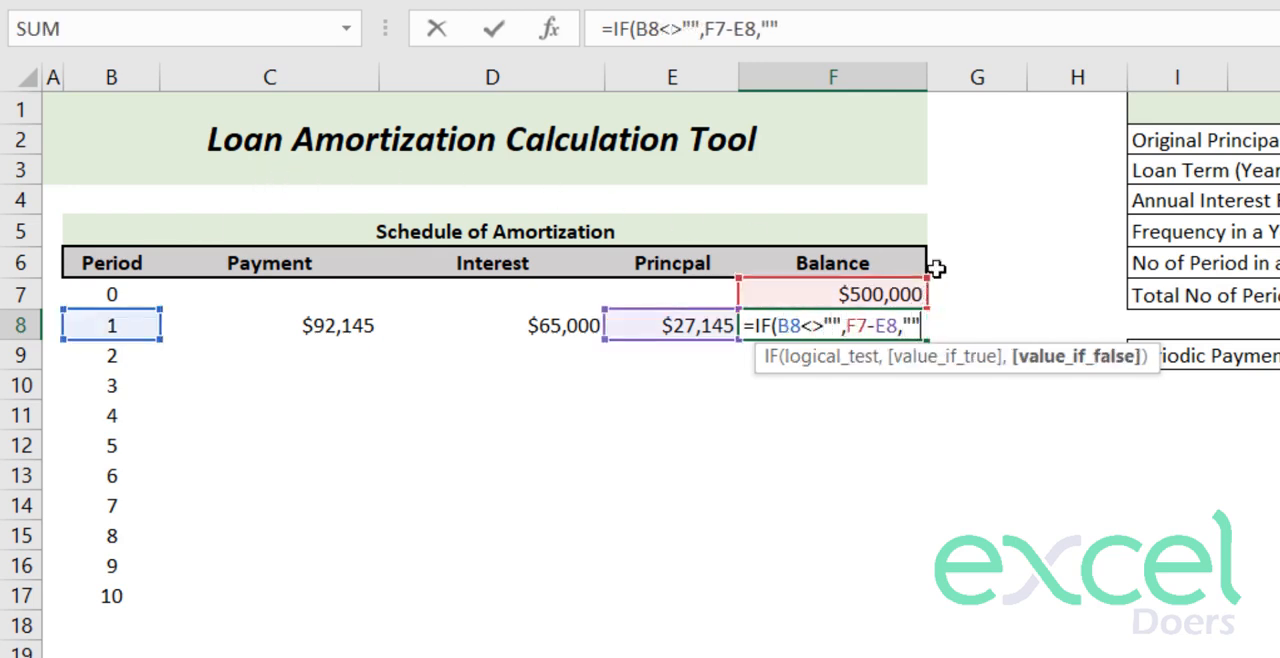
{"action": "key", "text": "Return"}
- Copy the payment, interest, principal and balance formulas in C8:F8 down to row 17
{"action": "key", "text": "Up"}
{"action": "key", "text": "shift+Left"}
{"action": "key", "text": "shift+Left"}
{"action": "key", "text": "shift+Left"}
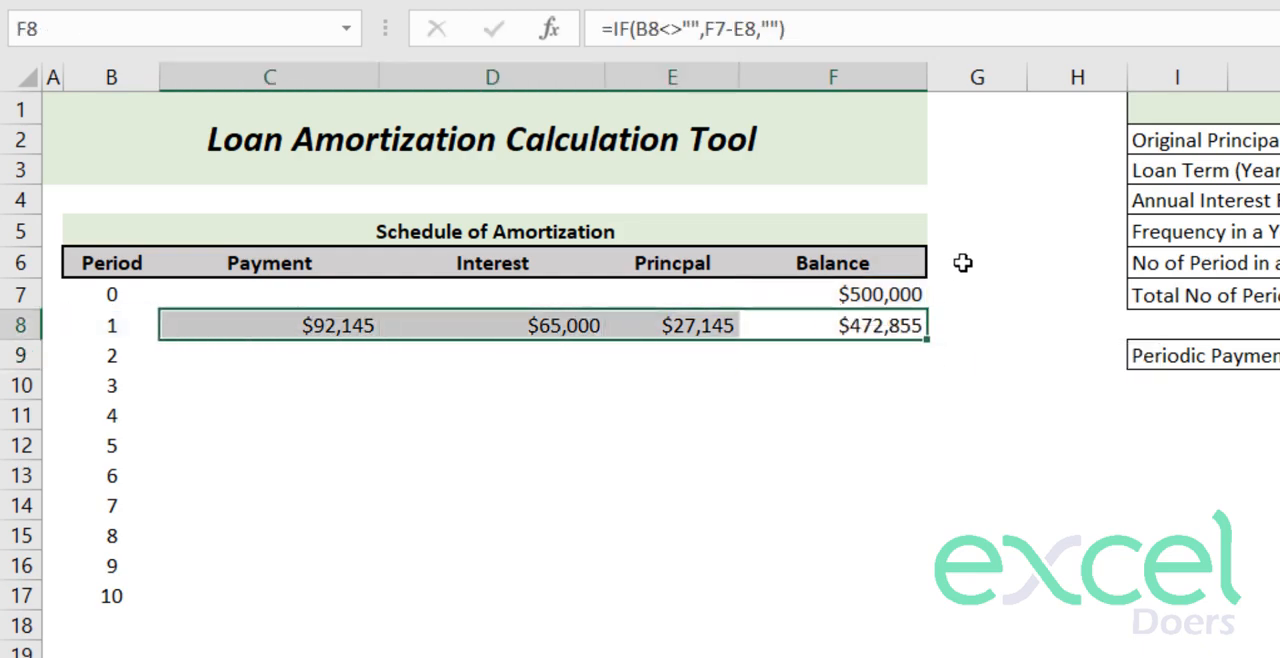
{"action": "key", "text": "ctrl+c"}
{"action": "key", "text": "shift+Down"}
{"action": "key", "text": "shift+Down"}
{"action": "key", "text": "shift+Down"}
{"action": "key", "text": "shift+Down"}
{"action": "key", "text": "shift+Down"}
{"action": "key", "text": "shift+Down"}
{"action": "key", "text": "shift+Down"}
{"action": "key", "text": "shift+Down"}
{"action": "key", "text": "shift+Down"}
{"action": "key", "text": "ctrl+v"}
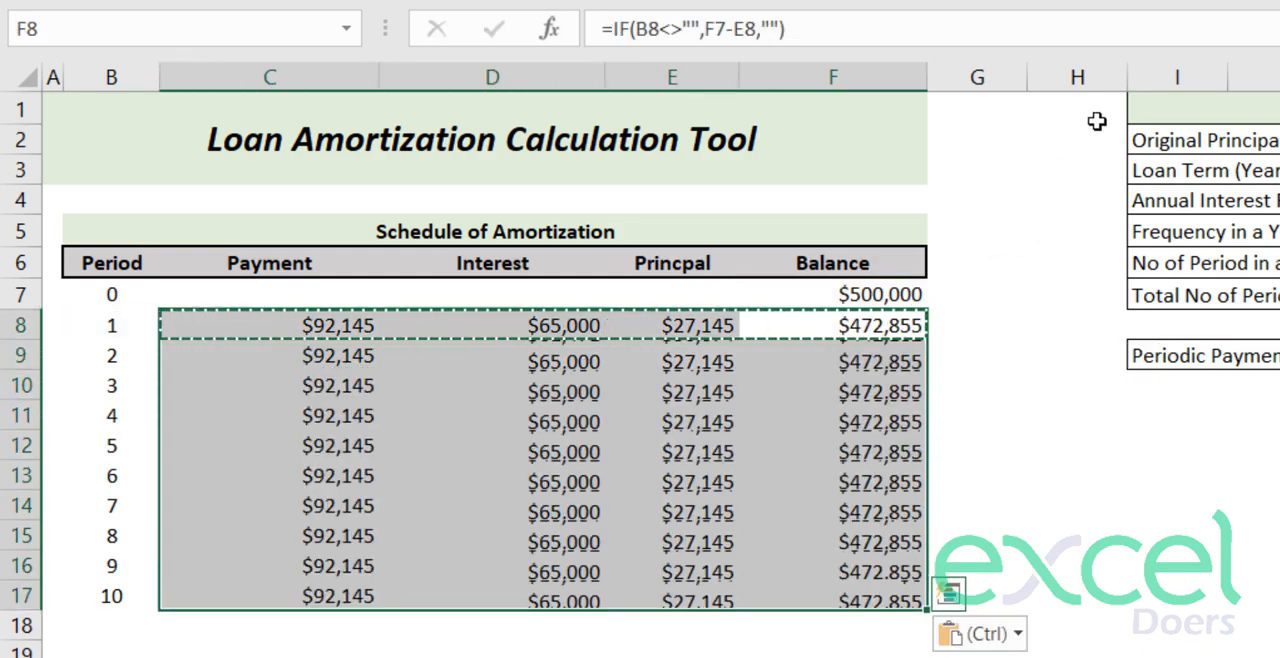
{"action": "key", "text": "Escape"}
{"action": "key", "text": "Down"}
- Copy the formulas in B17:F17 down the schedule columns for more than 3,000 rows
{"action": "left_click", "coordinate": [900, 590]}
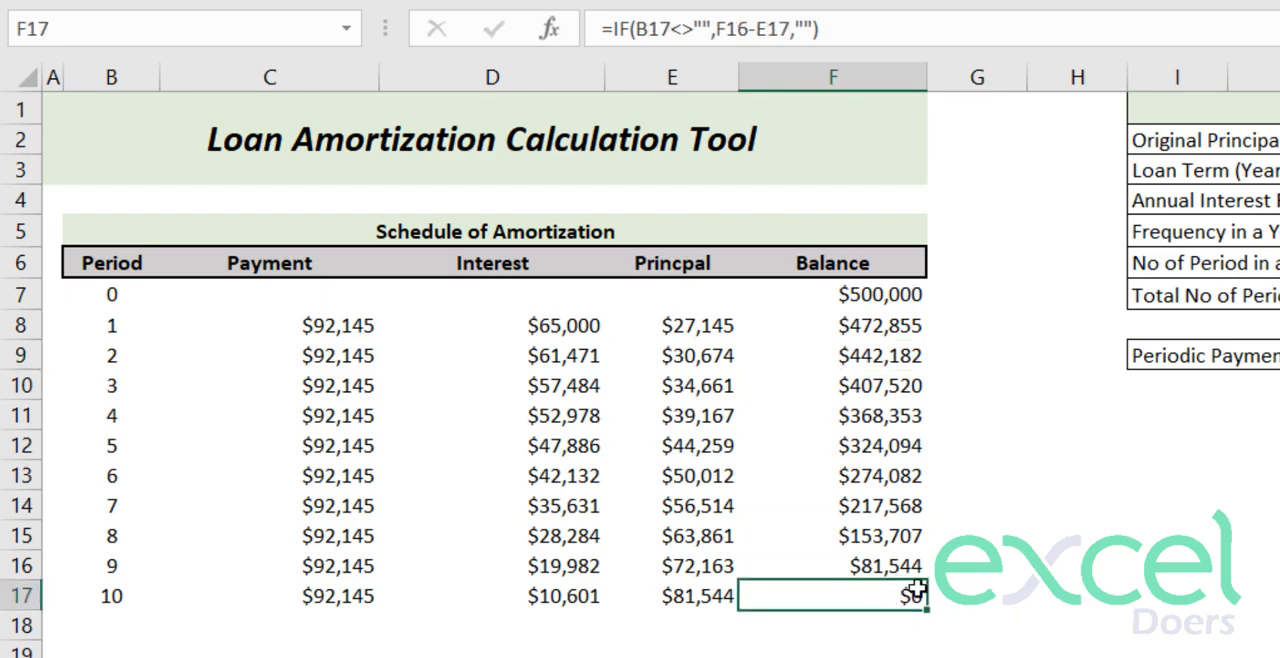
{"action": "key", "text": "shift+Left"}
{"action": "key", "text": "shift+Left"}
{"action": "key", "text": "shift+Left"}
{"action": "key", "text": "shift+Left"}
{"action": "key", "text": "ctrl+c"}
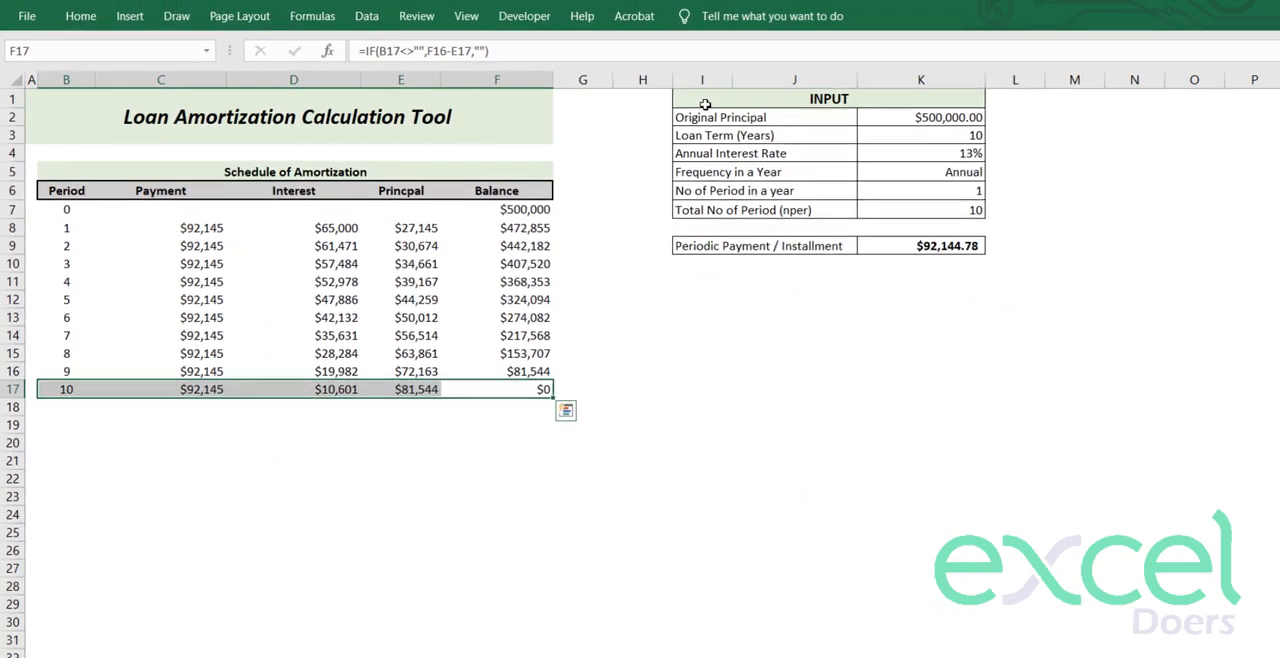
{"action": "key", "text": "shift+Down"}
{"action": "key", "text": "shift+Down"}
{"action": "key", "text": "shift+Down"}
{"action": "key", "text": "shift+Down"}
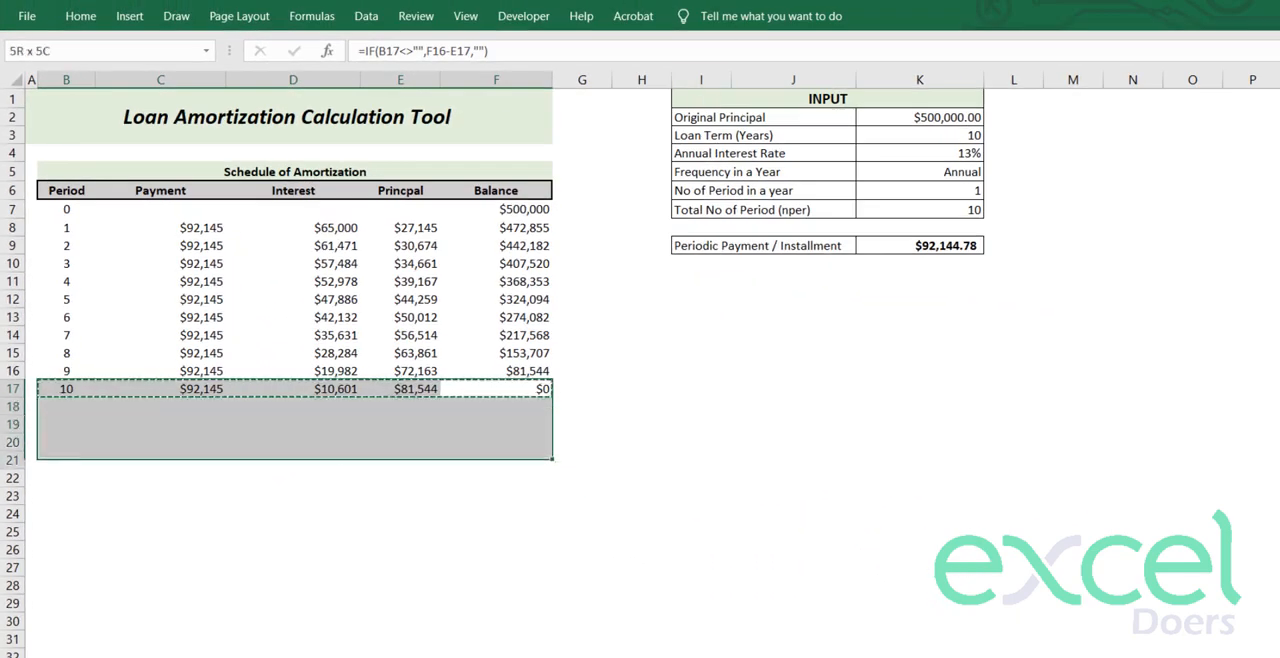
{"action": "key", "text": "shift+Down"}
{"action": "key", "text": "shift+Down"}
{"action": "key", "text": "shift+Down"}
{"action": "key", "text": "shift+Down"}
{"action": "key", "text": "shift+Down"}
{"action": "key", "text": "shift+Down"}
{"action": "key", "text": "shift+Down"}
{"action": "key", "text": "shift+Down"}
{"action": "key", "text": "shift+Down"}
{"action": "key", "text": "shift+Down"}
{"action": "key", "text": "shift+Down"}
{"action": "key", "text": "shift+Down"}
{"action": "key", "text": "shift+Down"}
{"action": "key", "text": "shift+Down"}
{"action": "key", "text": "shift+Down"}
{"action": "key", "text": "shift+Down"}
{"action": "key", "text": "shift+Down"}
{"action": "key", "text": "shift+Down"}
{"action": "key", "text": "shift+Down"}
{"action": "key", "text": "shift+Down"}
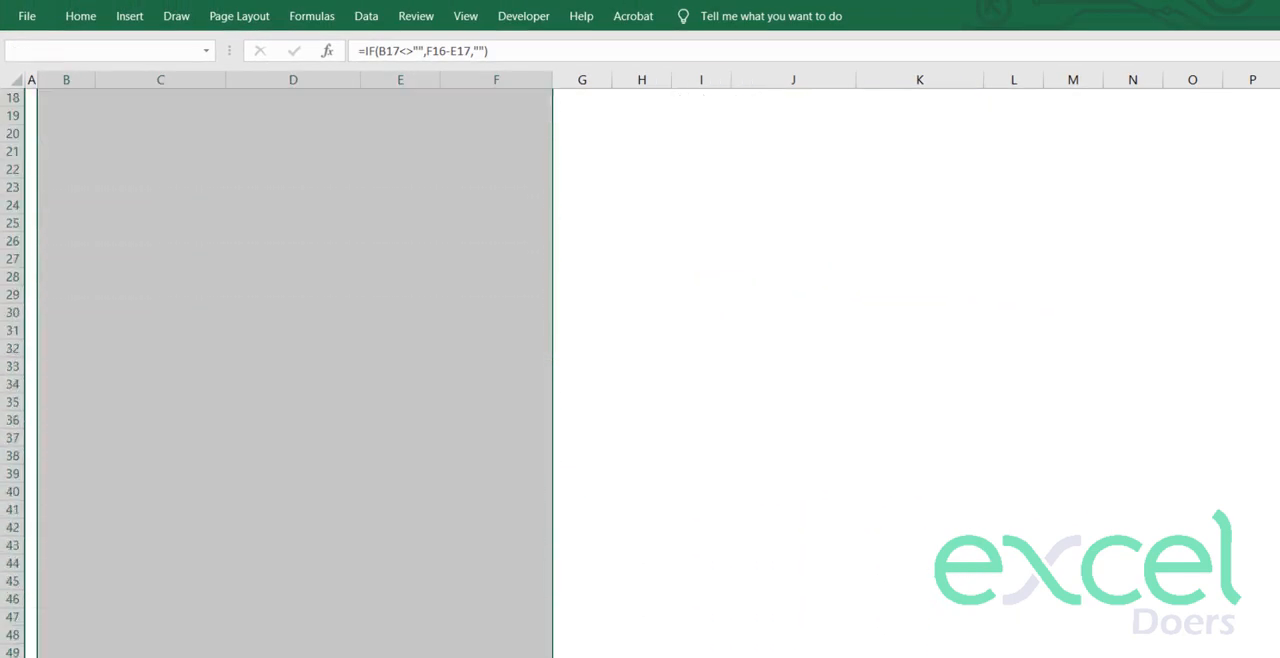
{"action": "key", "text": "ctrl+v"}
{"action": "key", "text": "ctrl+Down"}
{"action": "key", "text": "Page_Down"}
{"action": "key", "text": "Page_Down"}
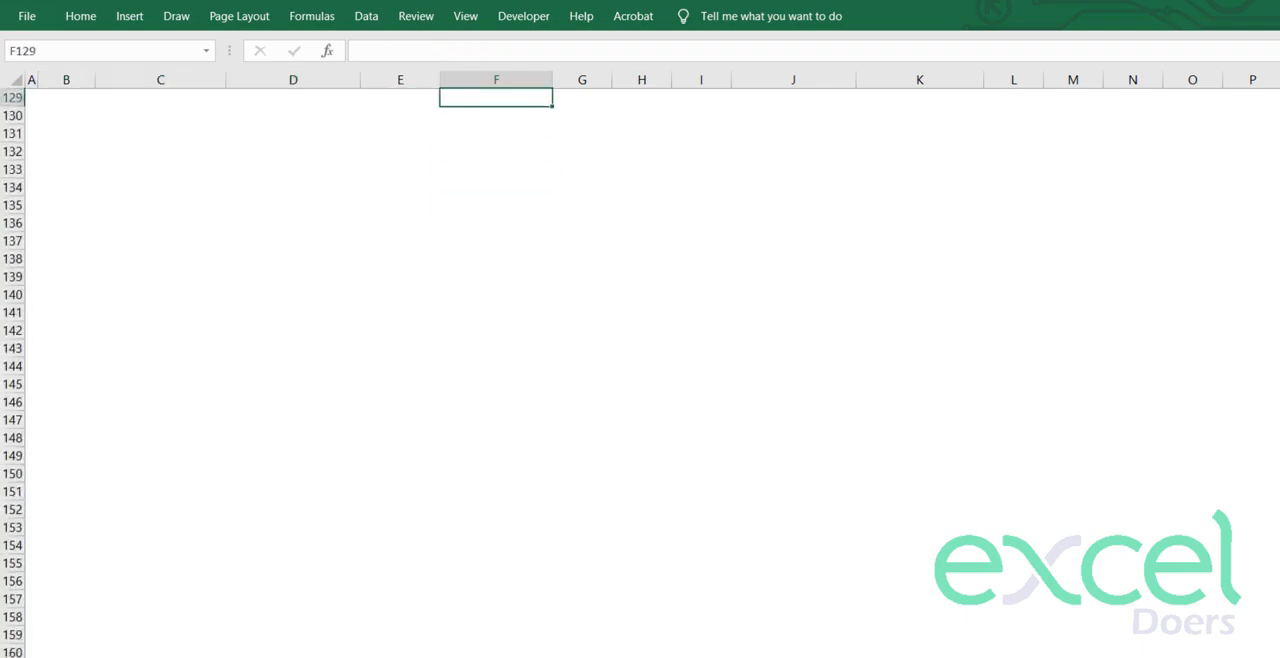
{"action": "key", "text": "Up"}
{"action": "key", "text": "ctrl+Up"}
{"action": "key", "text": "shift+Left"}
{"action": "key", "text": "shift+Left"}
{"action": "key", "text": "shift+Left"}
{"action": "key", "text": "shift+Left"}
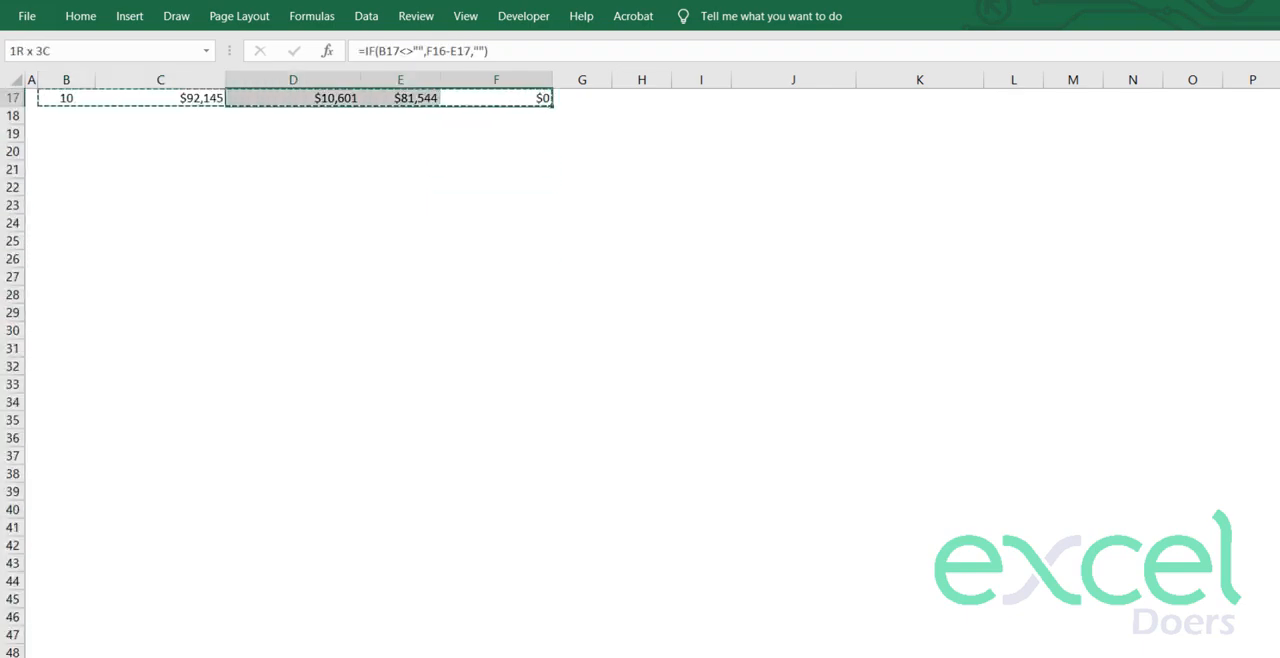
{"action": "key", "text": "shift+Page_Down"}
{"action": "key", "text": "shift+Page_Down"}
{"action": "key", "text": "shift+Page_Down"}
{"action": "key", "text": "shift+Page_Down"}
{"action": "key", "text": "shift+Page_Down"}
{"action": "key", "text": "shift+Page_Down"}
{"action": "key", "text": "shift+Page_Down"}
{"action": "key", "text": "shift+Page_Down"}
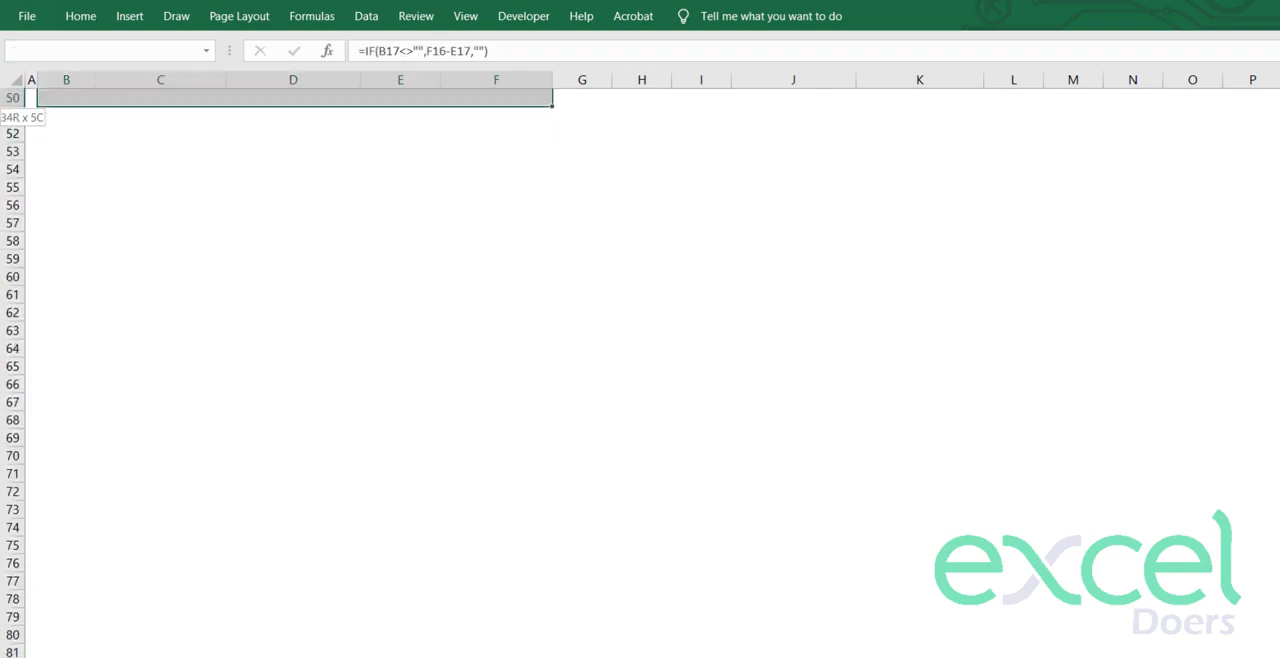
{"action": "key", "text": "shift+Page_Down"}
{"action": "key", "text": "shift+Page_Down"}
{"action": "key", "text": "shift+Page_Down"}
{"action": "key", "text": "shift+Page_Down"}
{"action": "key", "text": "shift+Page_Down"}
{"action": "key", "text": "shift+Page_Down"}
{"action": "key", "text": "shift+Page_Down"}
{"action": "key", "text": "shift+Page_Down"}
{"action": "key", "text": "shift+Page_Down"}
{"action": "key", "text": "shift+Page_Down"}
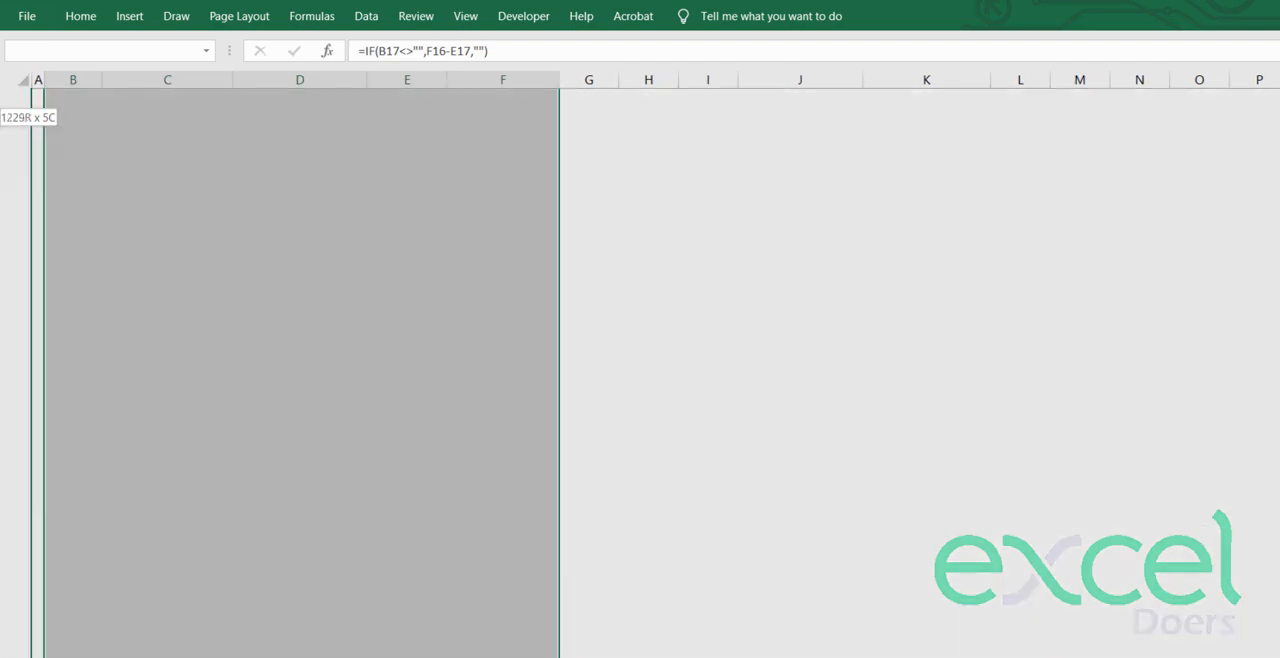
{"action": "key", "text": "shift+Page_Down"}
{"action": "key", "text": "shift+Page_Down"}
{"action": "key", "text": "shift+Page_Down"}
{"action": "key", "text": "shift+Page_Down"}
{"action": "key", "text": "shift+Page_Down"}
{"action": "key", "text": "shift+Page_Down"}
{"action": "key", "text": "shift+Page_Down"}
{"action": "key", "text": "shift+Page_Down"}
{"action": "key", "text": "shift+Page_Down"}
{"action": "key", "text": "shift+Page_Down"}
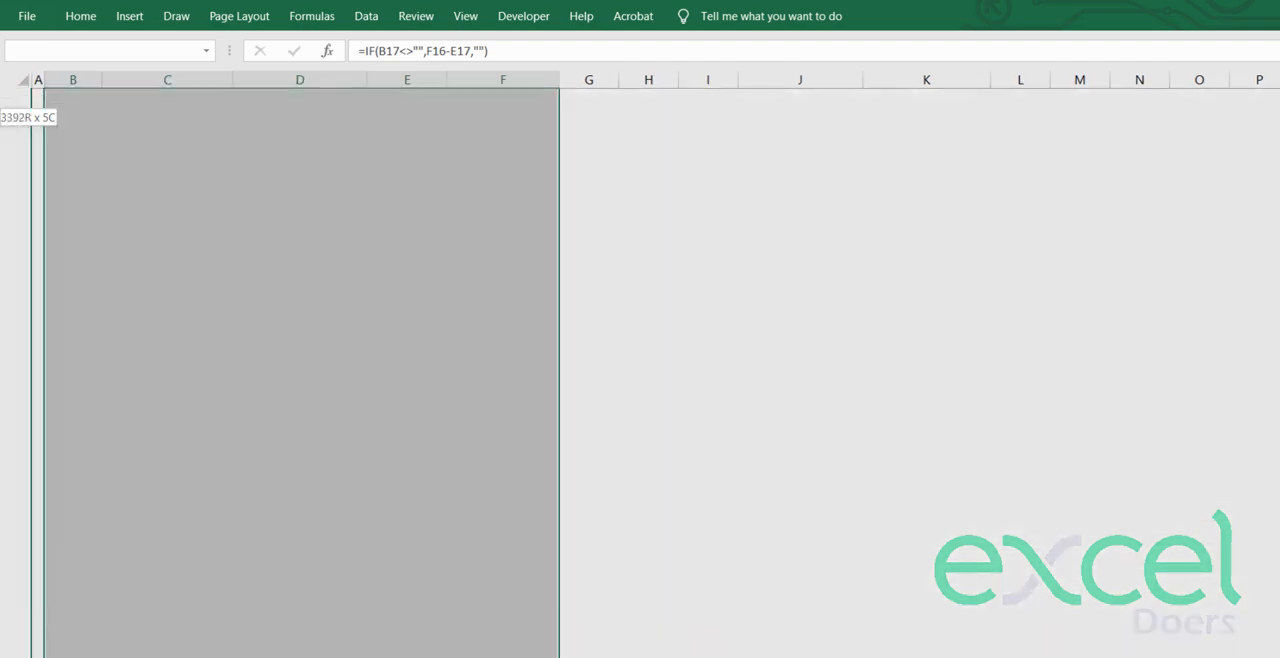
{"action": "key", "text": "ctrl+BackSpace"}
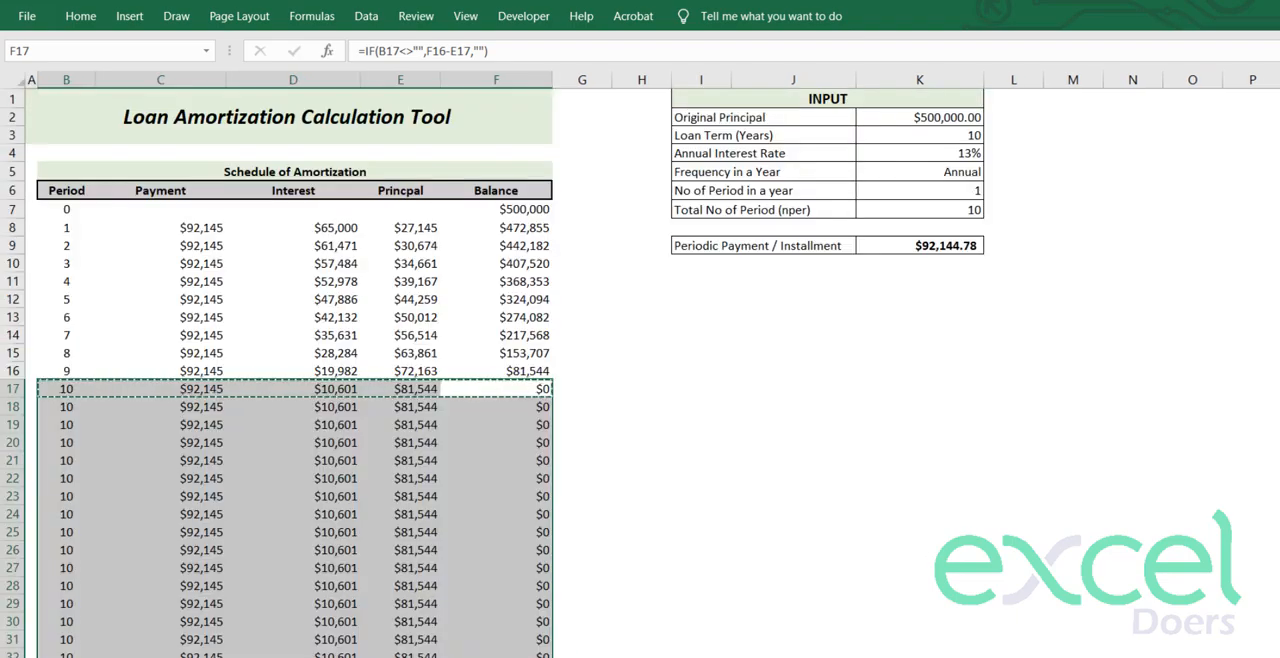
{"action": "key", "text": "Down"}
{"action": "key", "text": "Down"}
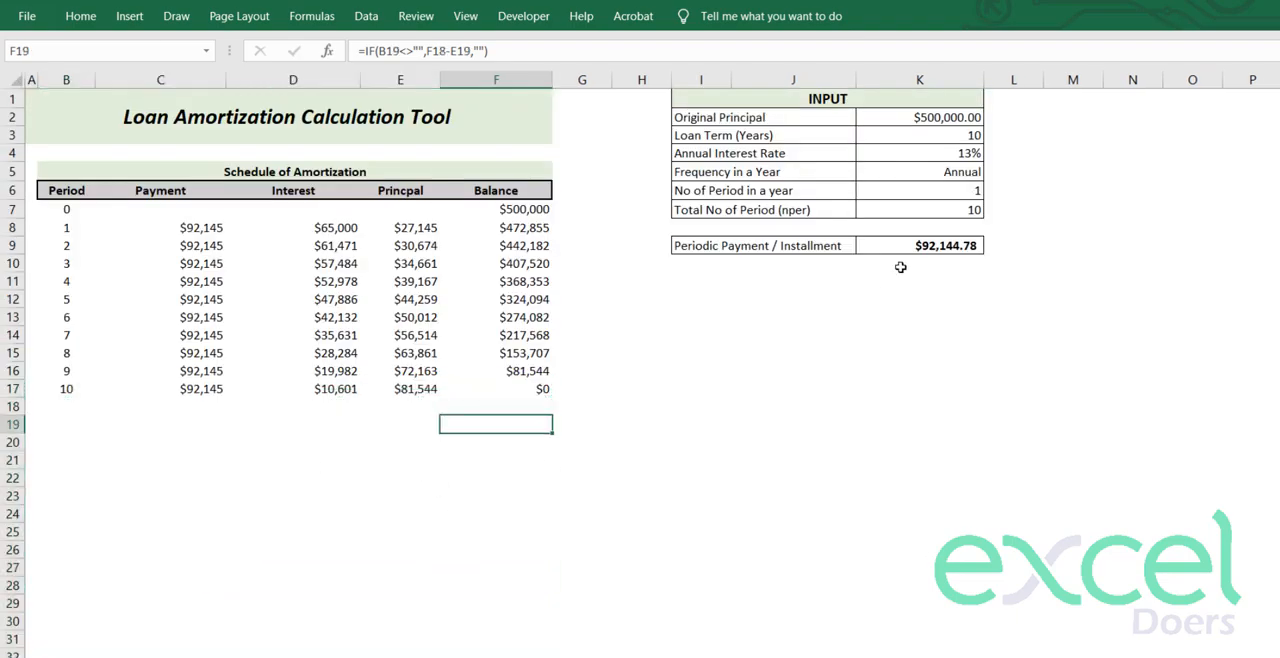
- Set the loan term in K3 to 30 years and check the balance of the last period
{"action": "left_click", "coordinate": [925, 135]}
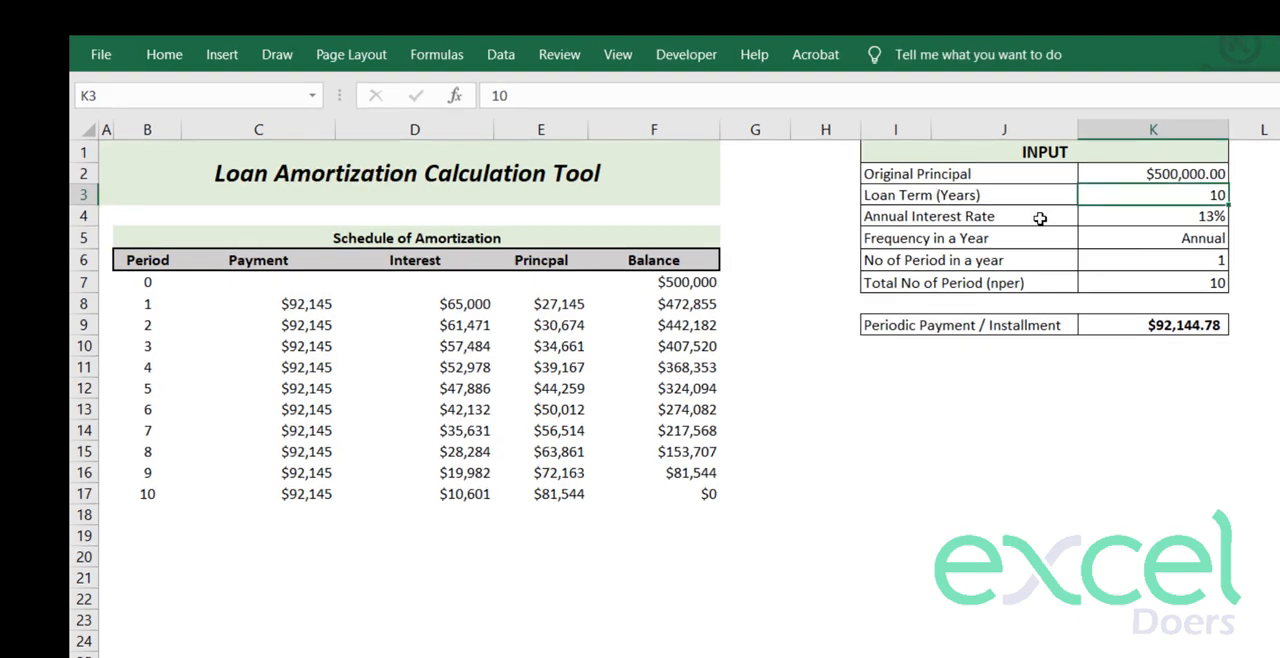
{"action": "key", "text": "F2"}
{"action": "key", "text": "Return"}
{"action": "scroll", "coordinate": [770, 552], "scroll_direction": "down", "scroll_amount": 7}
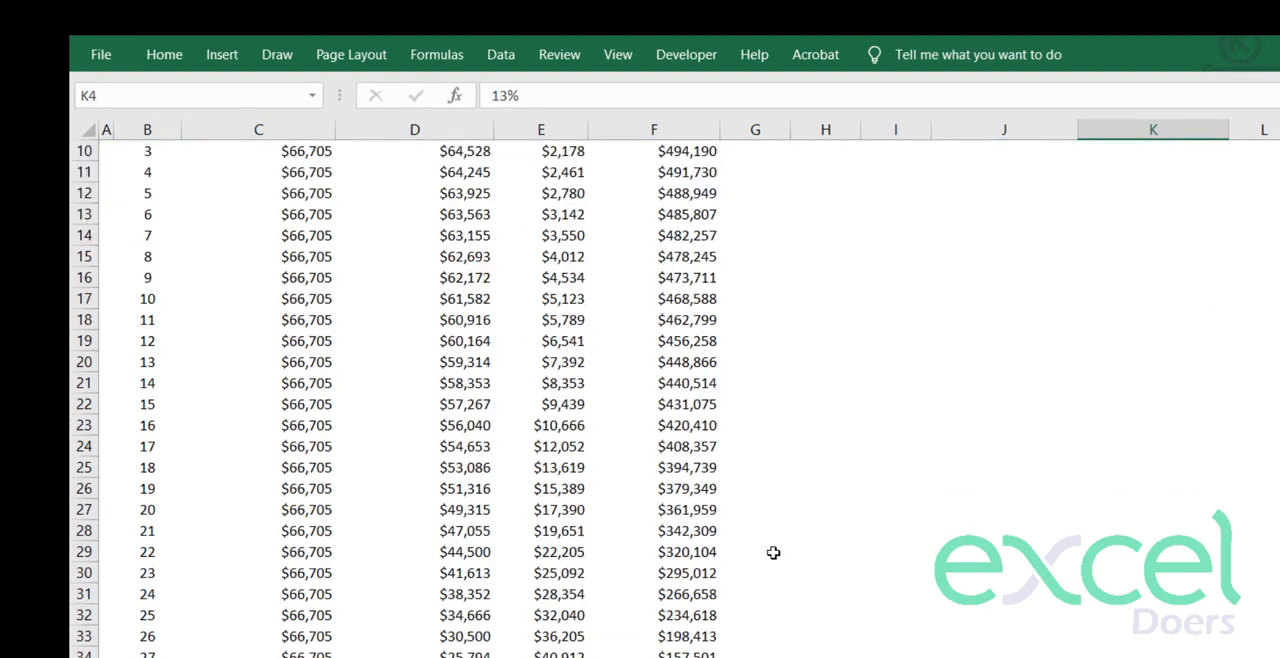
{"action": "left_click", "coordinate": [708, 465]}
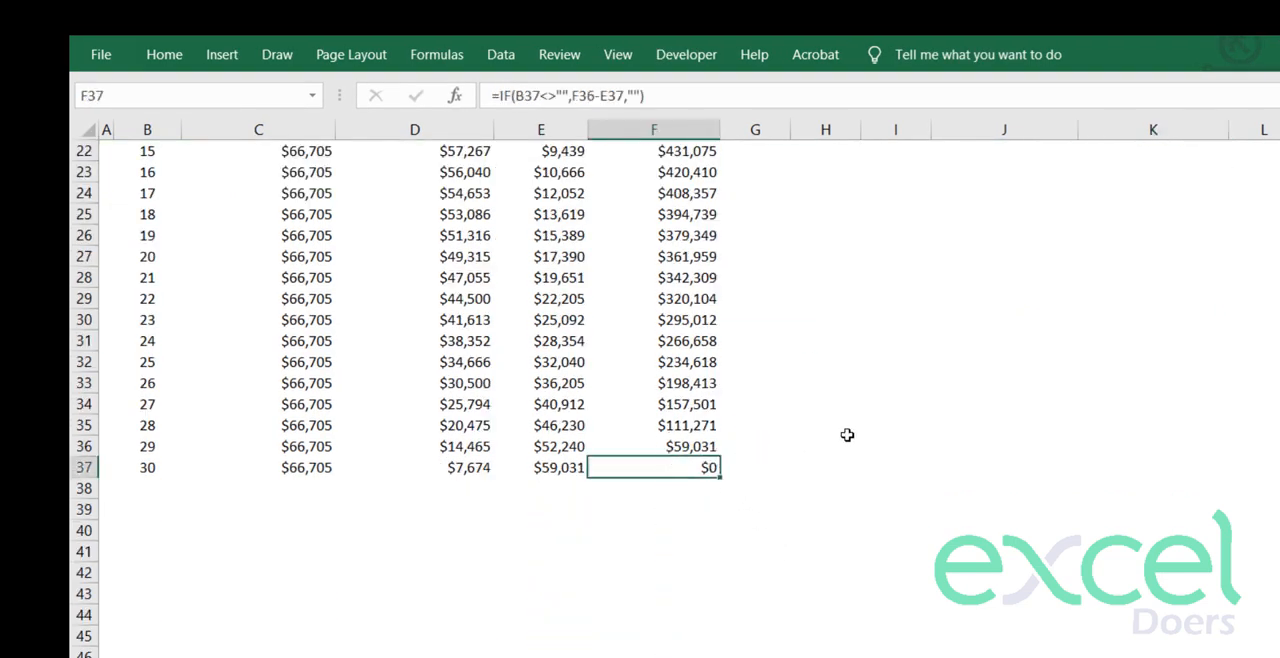
- Set the loan term in K3 to 5 years and check the formulas in the blank rows below the last period
{"action": "scroll", "coordinate": [845, 436], "scroll_direction": "up", "scroll_amount": 7}
{"action": "left_click", "coordinate": [1184, 194]}
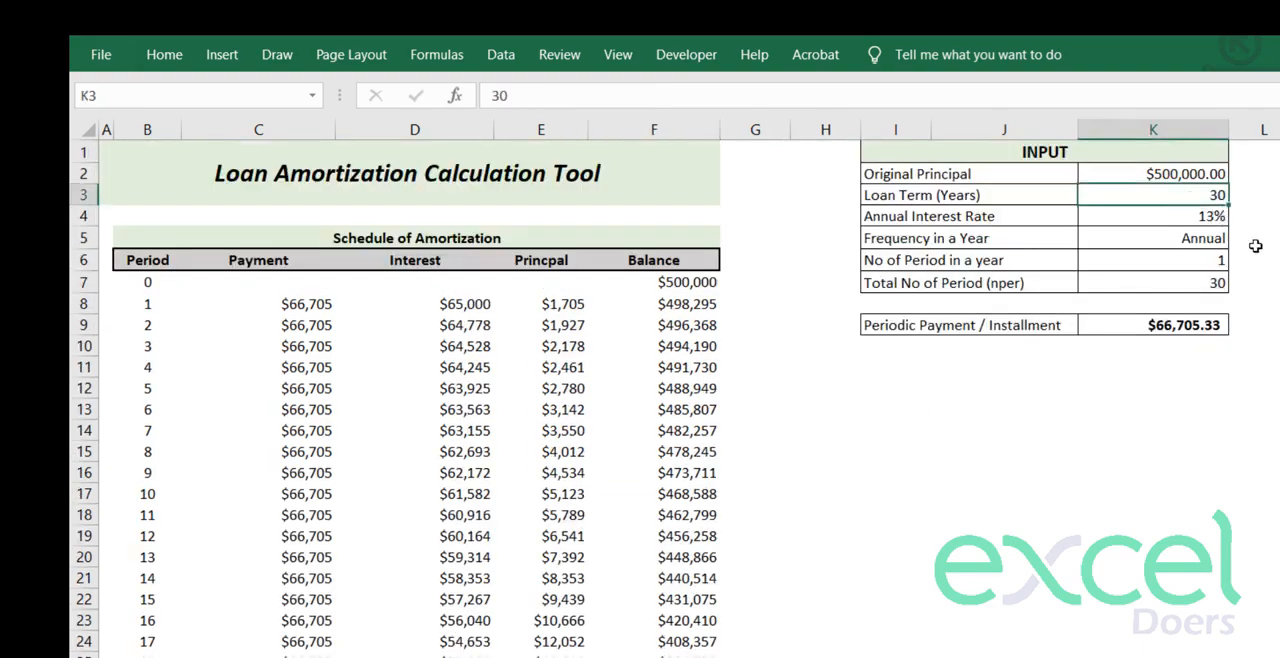
{"action": "type", "text": "5"}
{"action": "key", "text": "Return"}
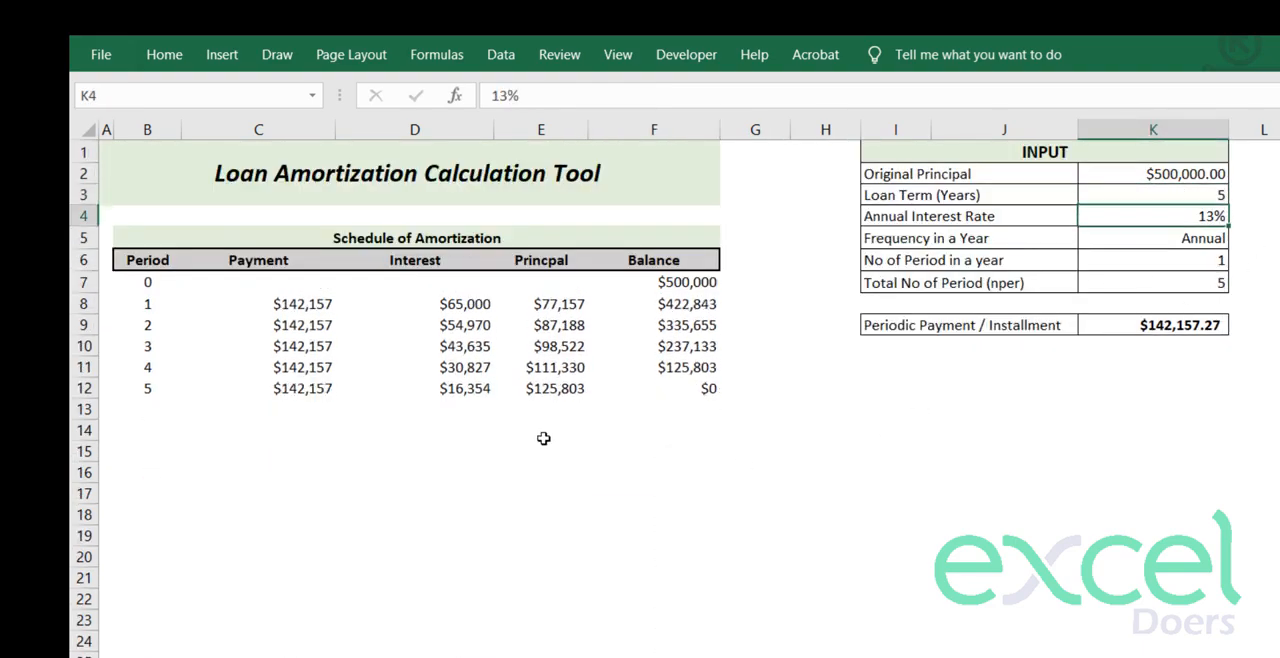
{"action": "left_click_drag", "start_coordinate": [695, 430], "coordinate": [106, 656]}
{"action": "left_click", "coordinate": [275, 656]}
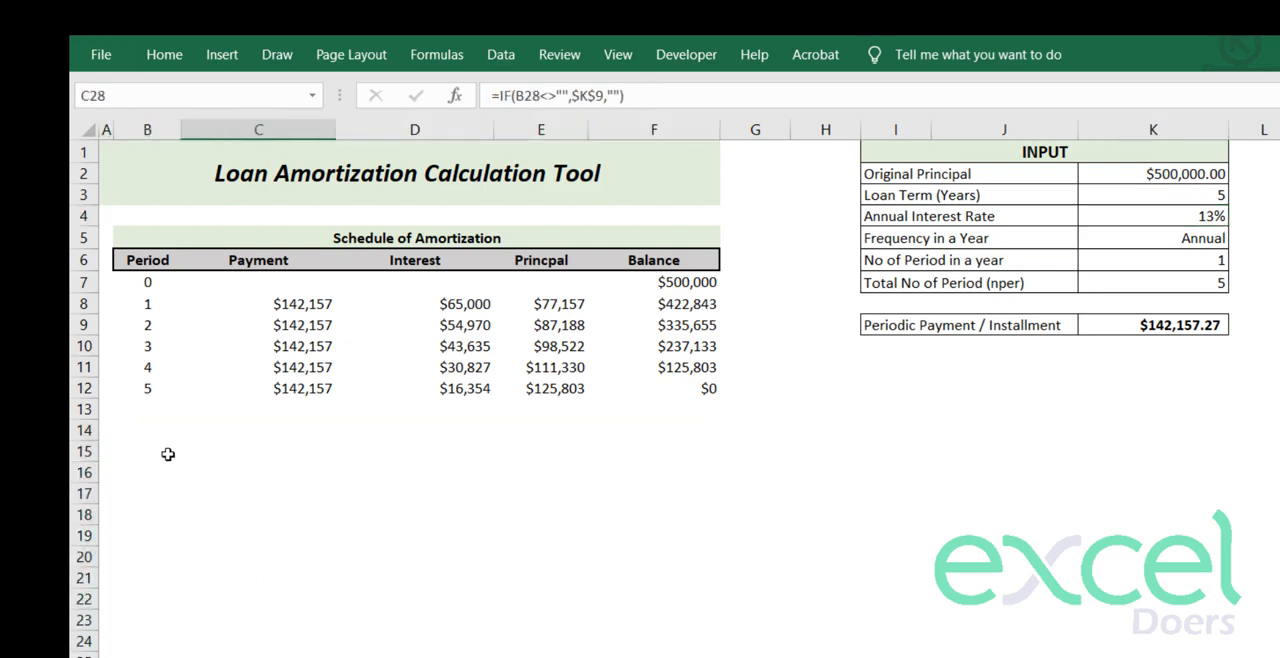
{"action": "left_click", "coordinate": [243, 452]}
{"action": "double_click", "coordinate": [243, 452]}
{"action": "key", "text": "Escape"}
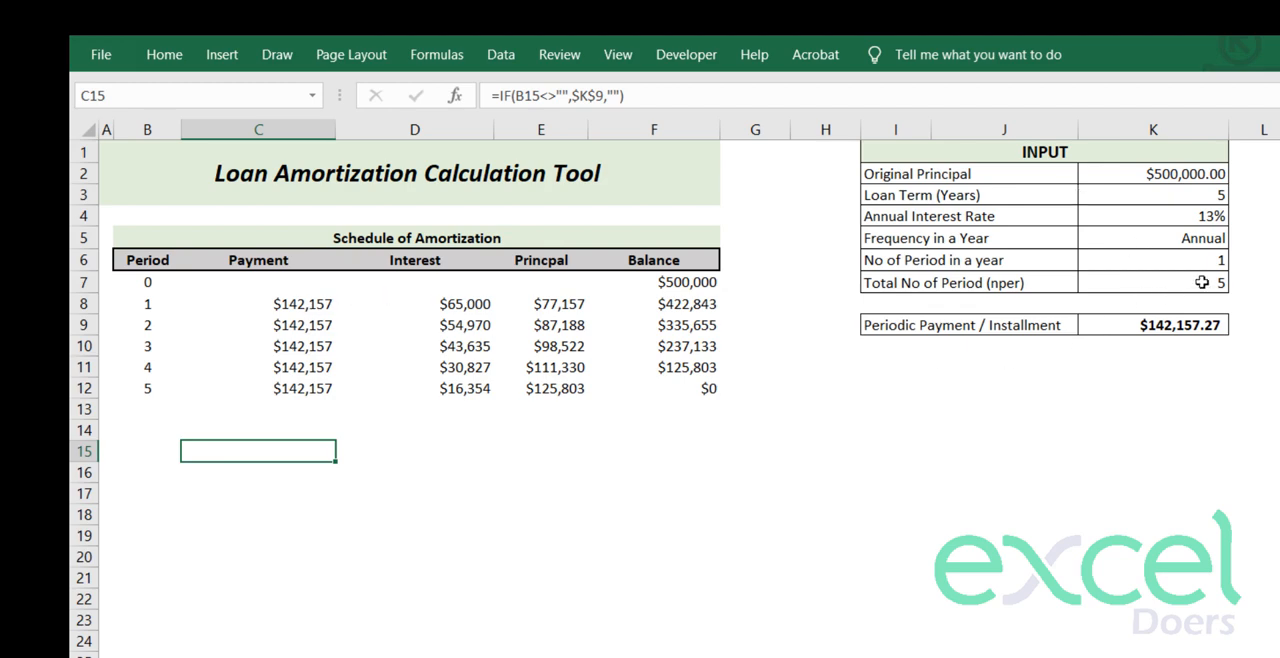
- Set the payment frequency in K5 to Semi Annual and check the schedule's payments and its opening and final balances
{"action": "left_click", "coordinate": [1237, 239]}
{"action": "left_click", "coordinate": [1215, 239]}
{"action": "left_click", "coordinate": [1238, 239]}
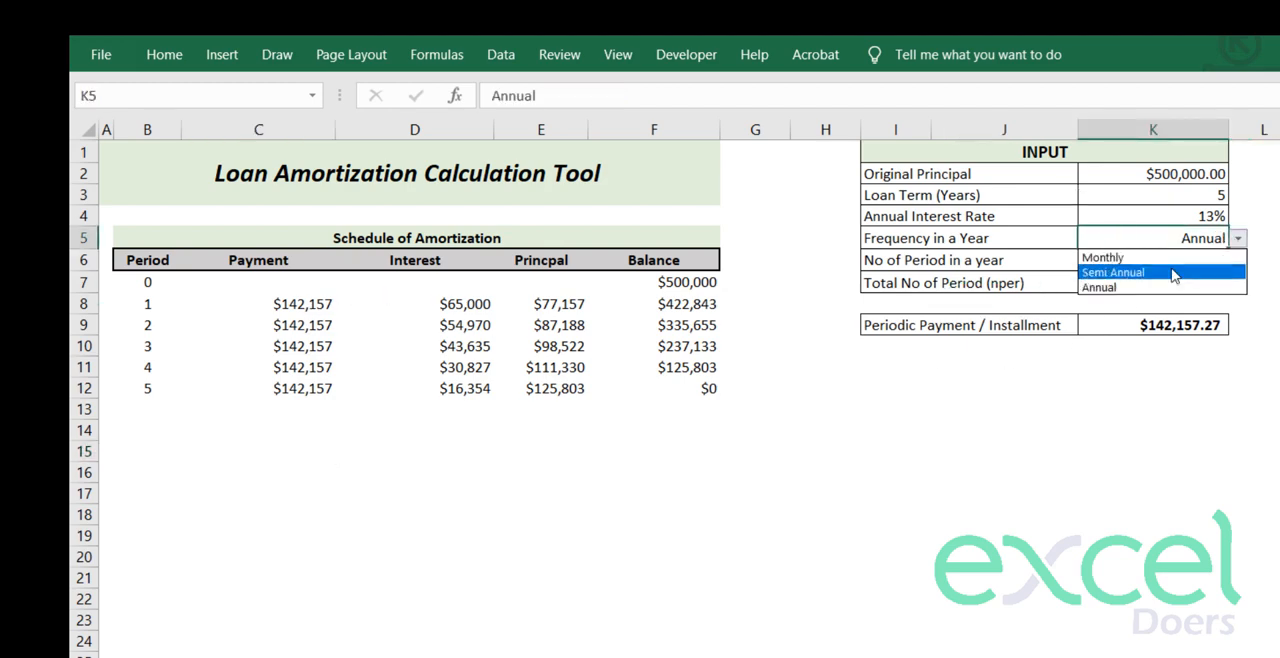
{"action": "left_click", "coordinate": [1170, 272]}
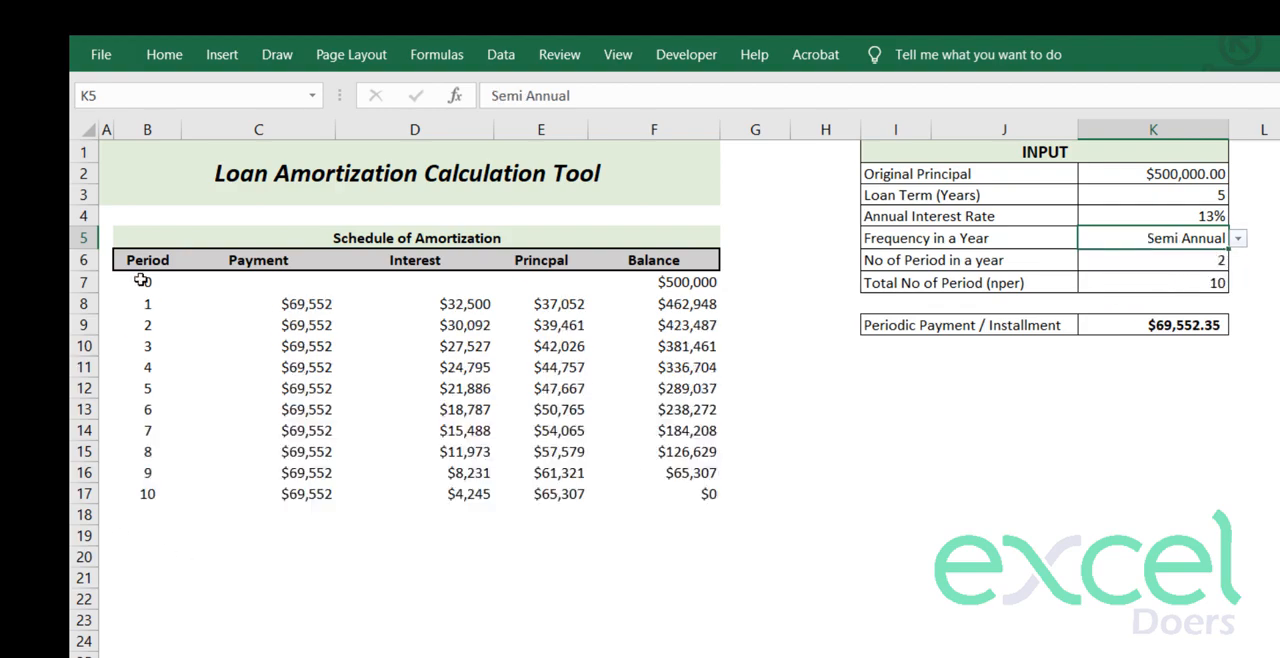
{"action": "left_click", "coordinate": [690, 493]}
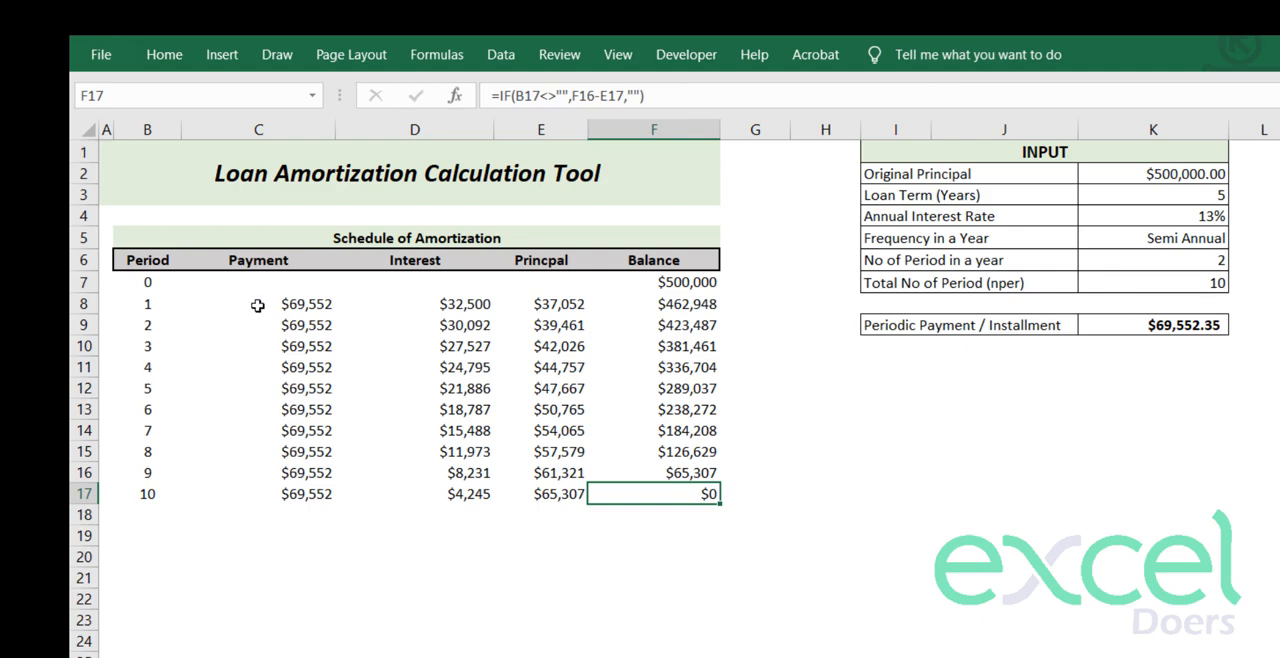
{"action": "left_click_drag", "start_coordinate": [257, 305], "coordinate": [346, 458]}
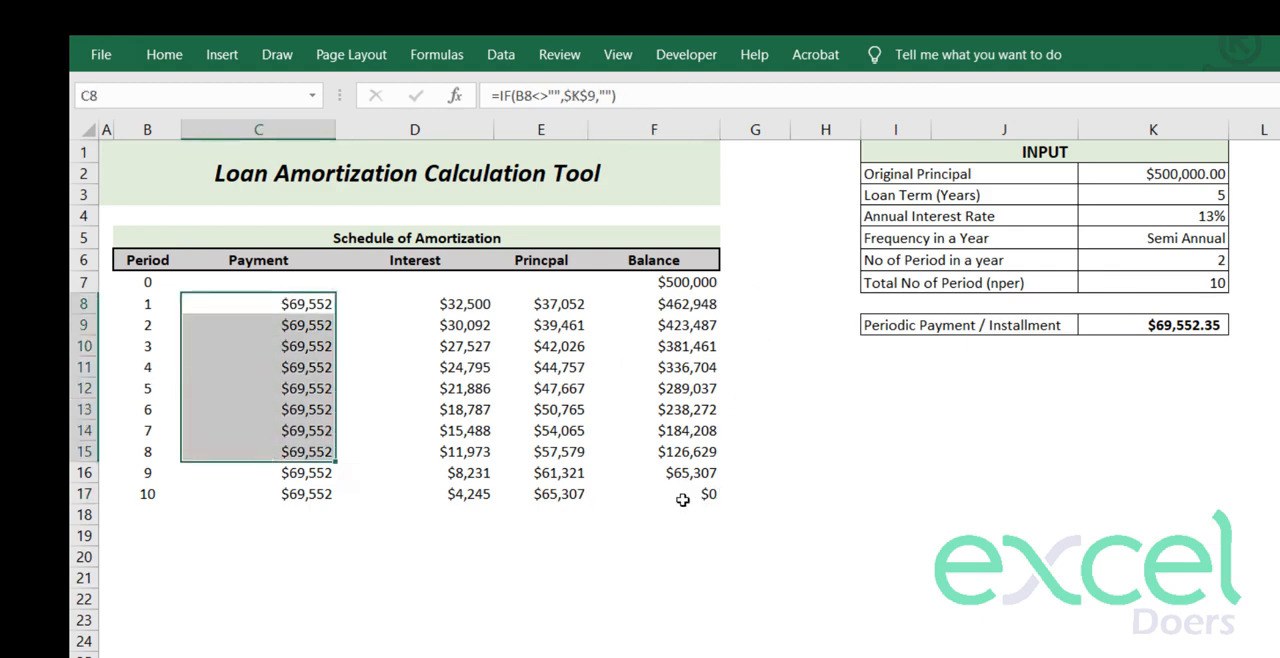
{"action": "left_click", "coordinate": [683, 499]}
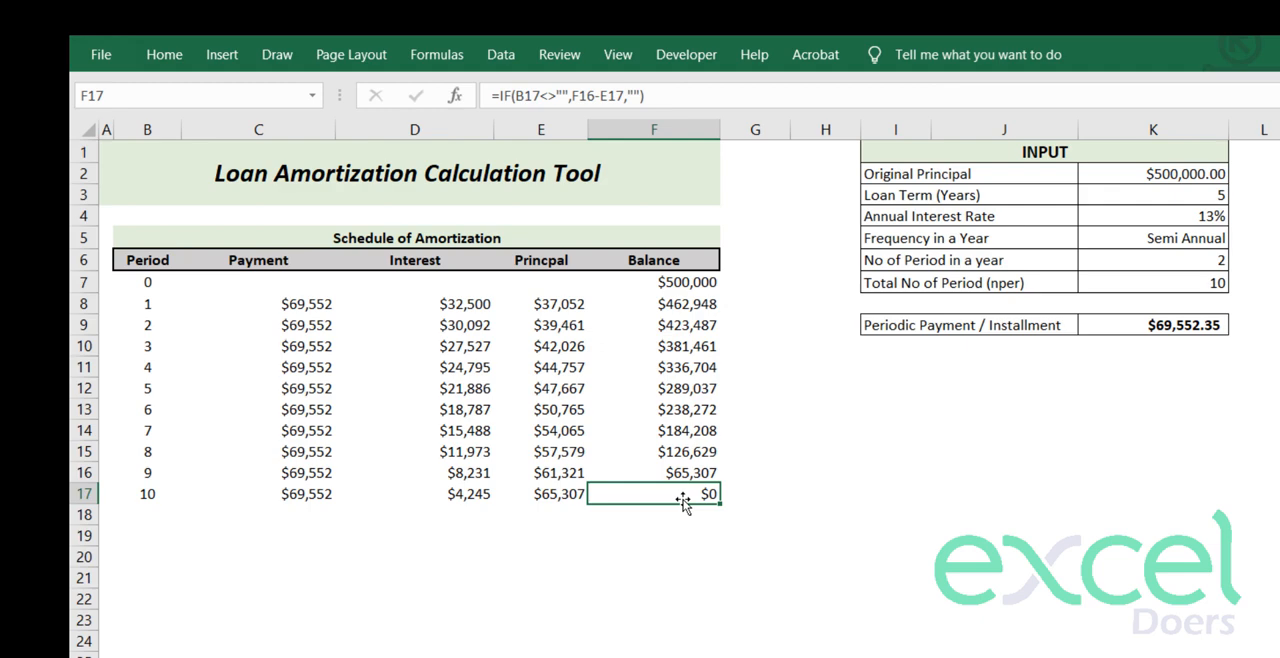
{"action": "left_click", "coordinate": [711, 284]}
{"action": "left_click", "coordinate": [1209, 197]}
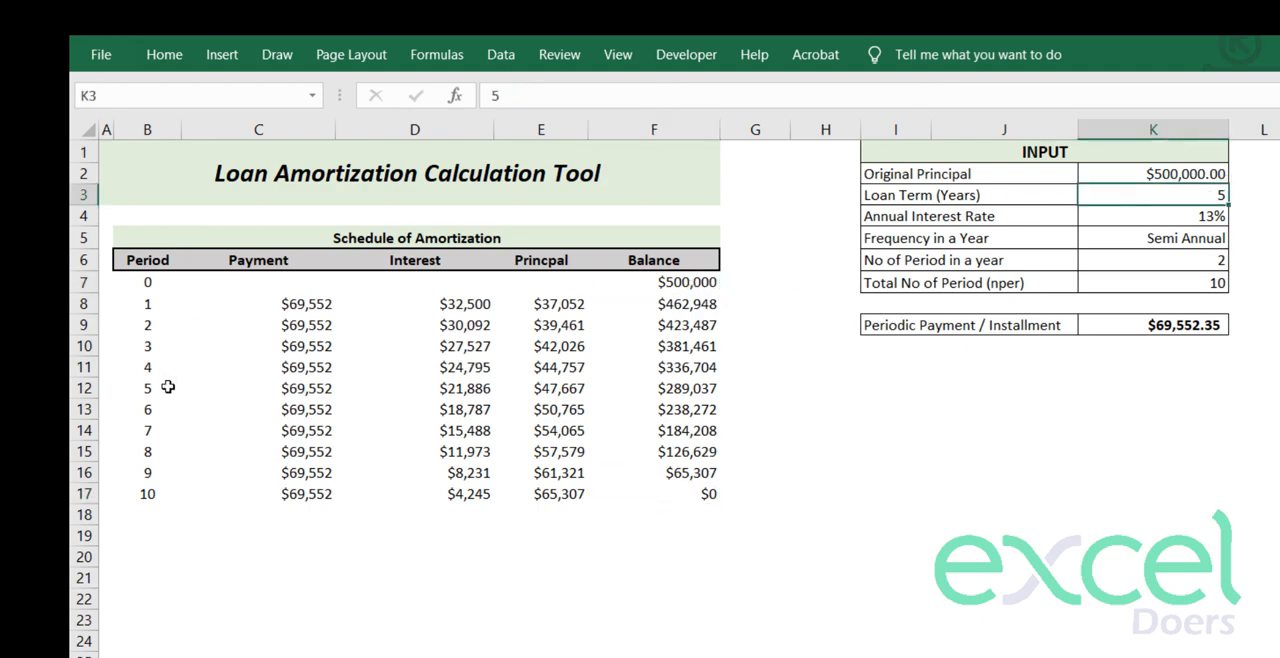
- Set the payment frequency in K5 to Monthly and check the schedule through its last period
{"action": "left_click", "coordinate": [1209, 232]}
{"action": "left_click", "coordinate": [1238, 238]}
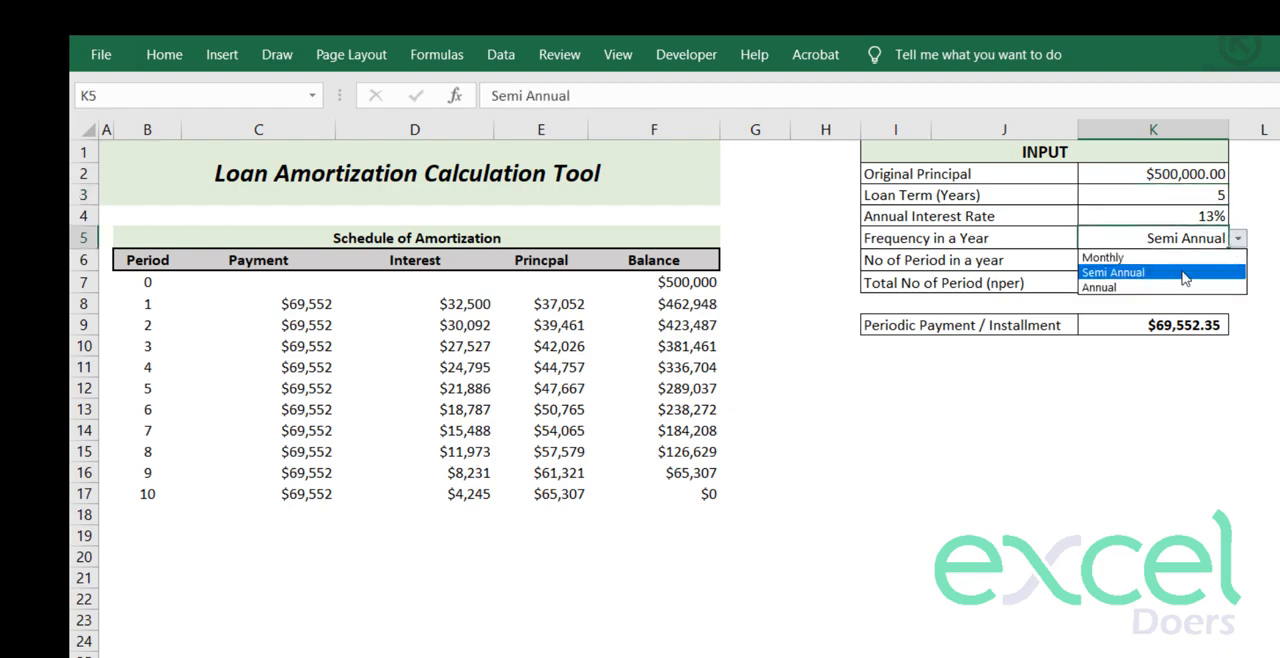
{"action": "left_click", "coordinate": [1150, 261]}
{"action": "scroll", "coordinate": [700, 550], "scroll_direction": "down", "scroll_amount": 16}
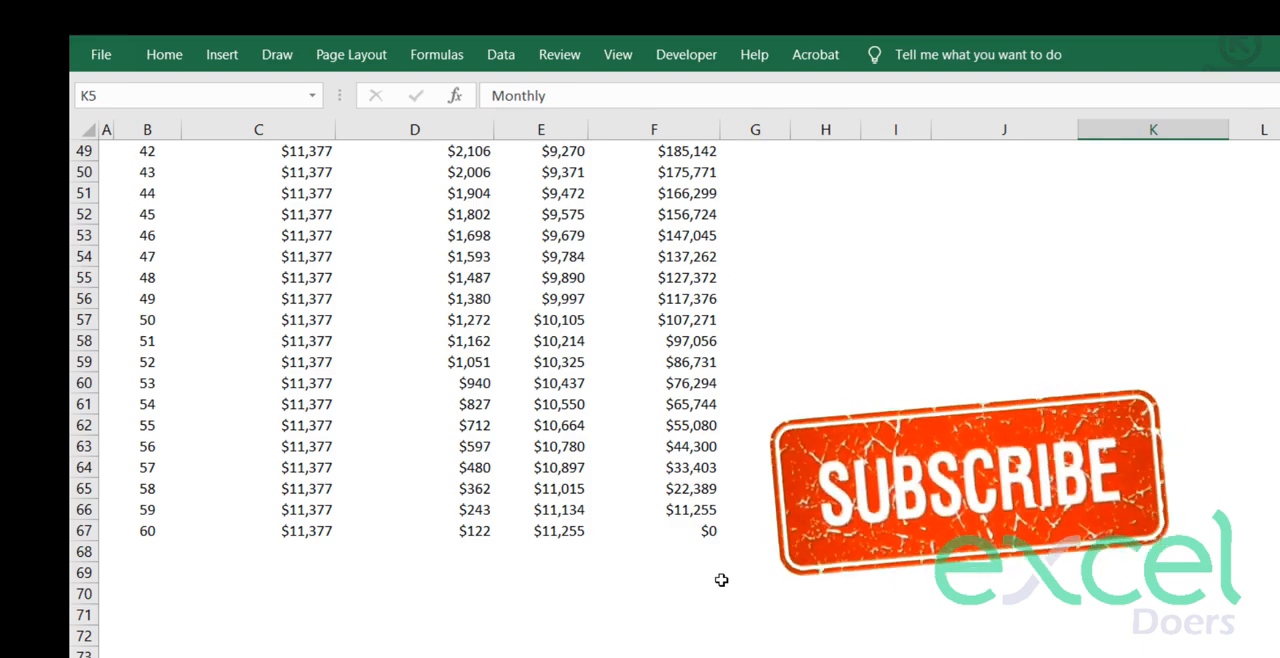
{"action": "scroll", "coordinate": [721, 580], "scroll_direction": "up", "scroll_amount": 16}
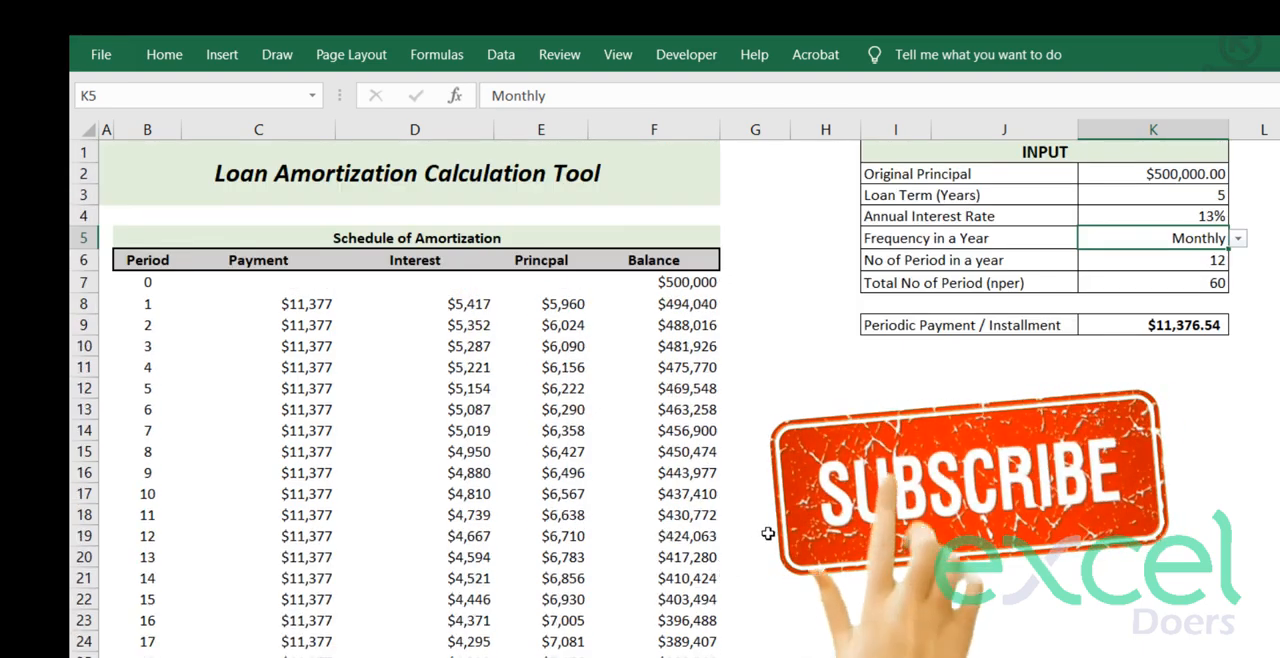